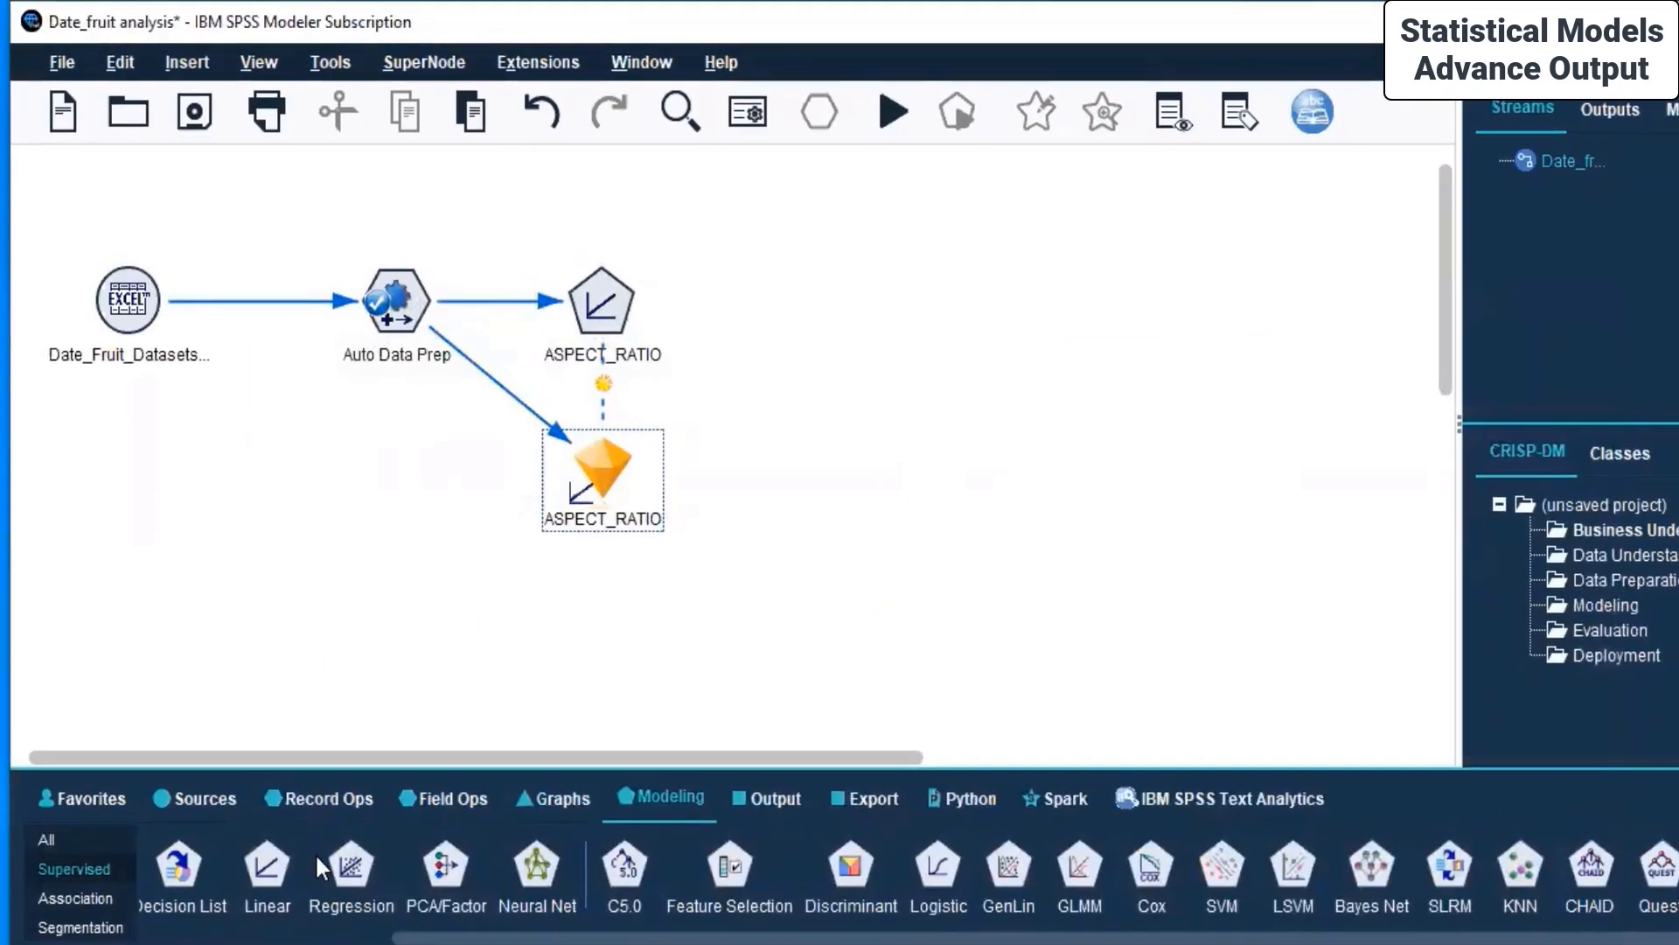
Add a Transform output node fed by the ASPECT_RATIO model nugget and place it beside the nugget, below Auto Data Prep.
click(792, 804)
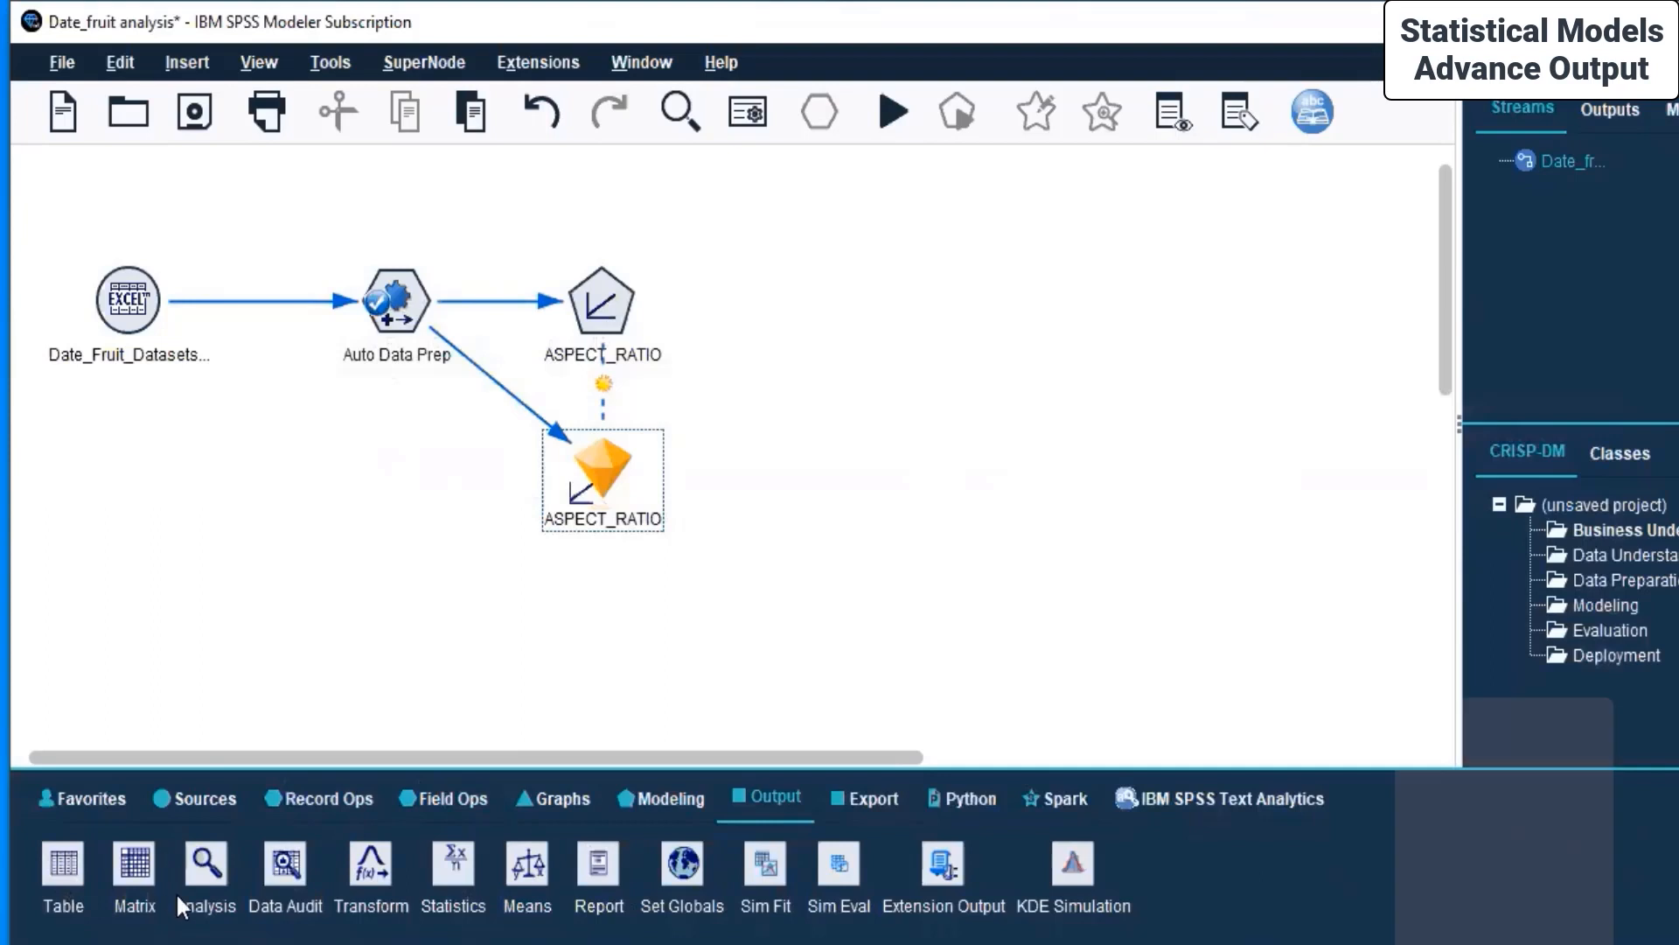
click(370, 873)
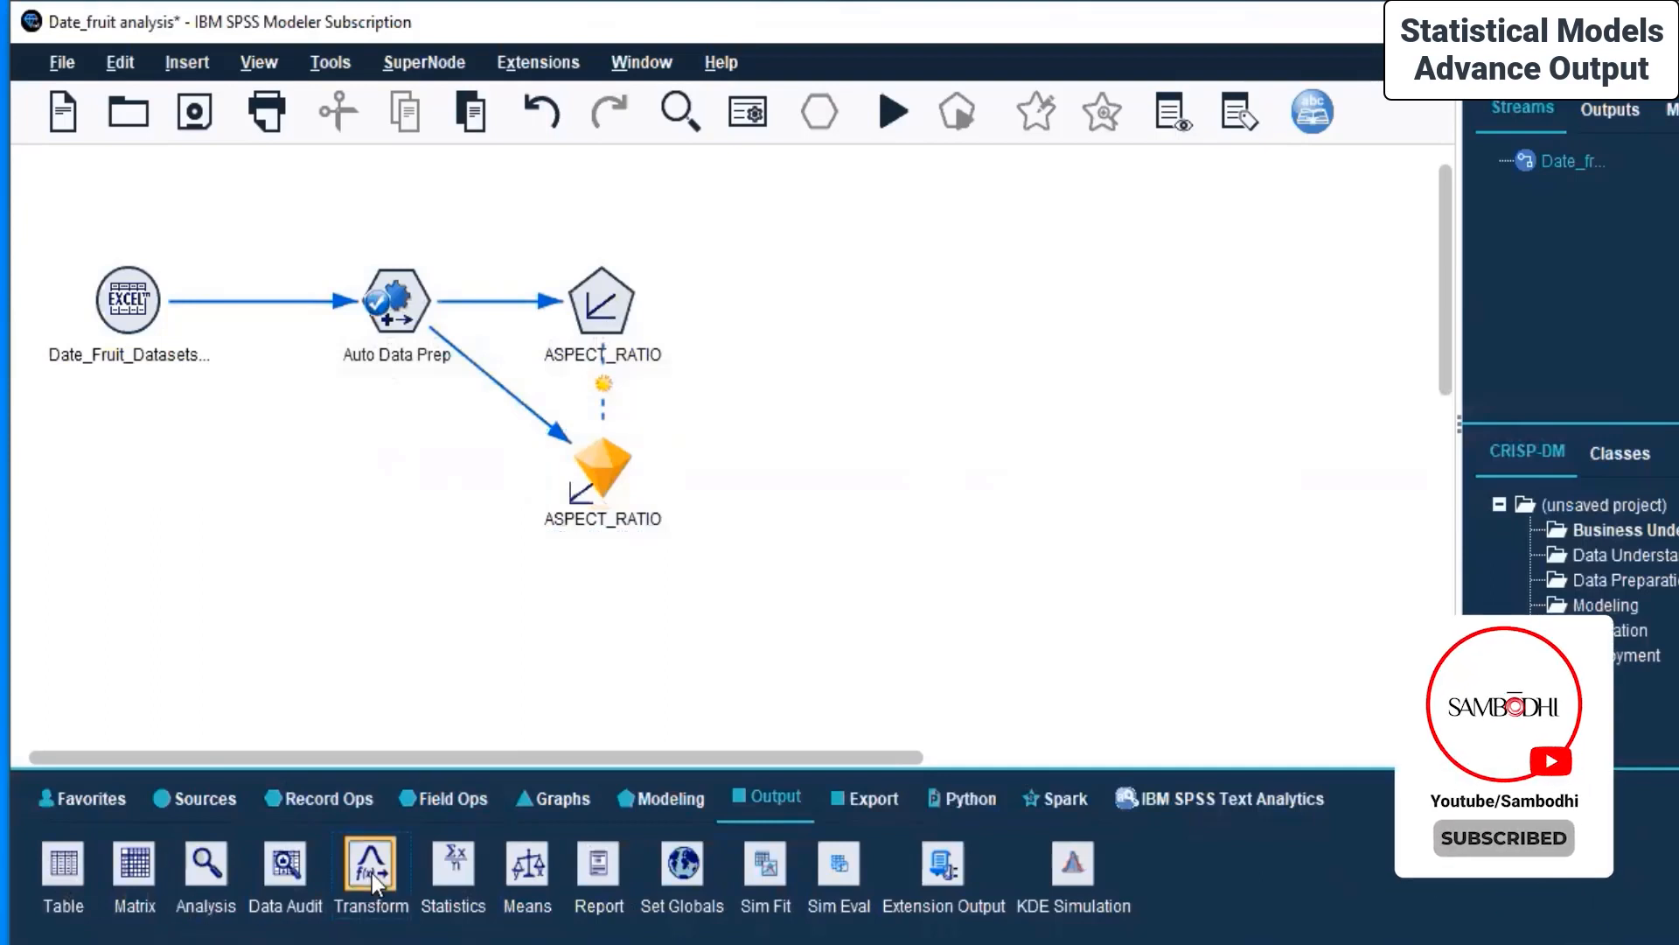
double_click(371, 873)
drag(742, 464, 353, 476)
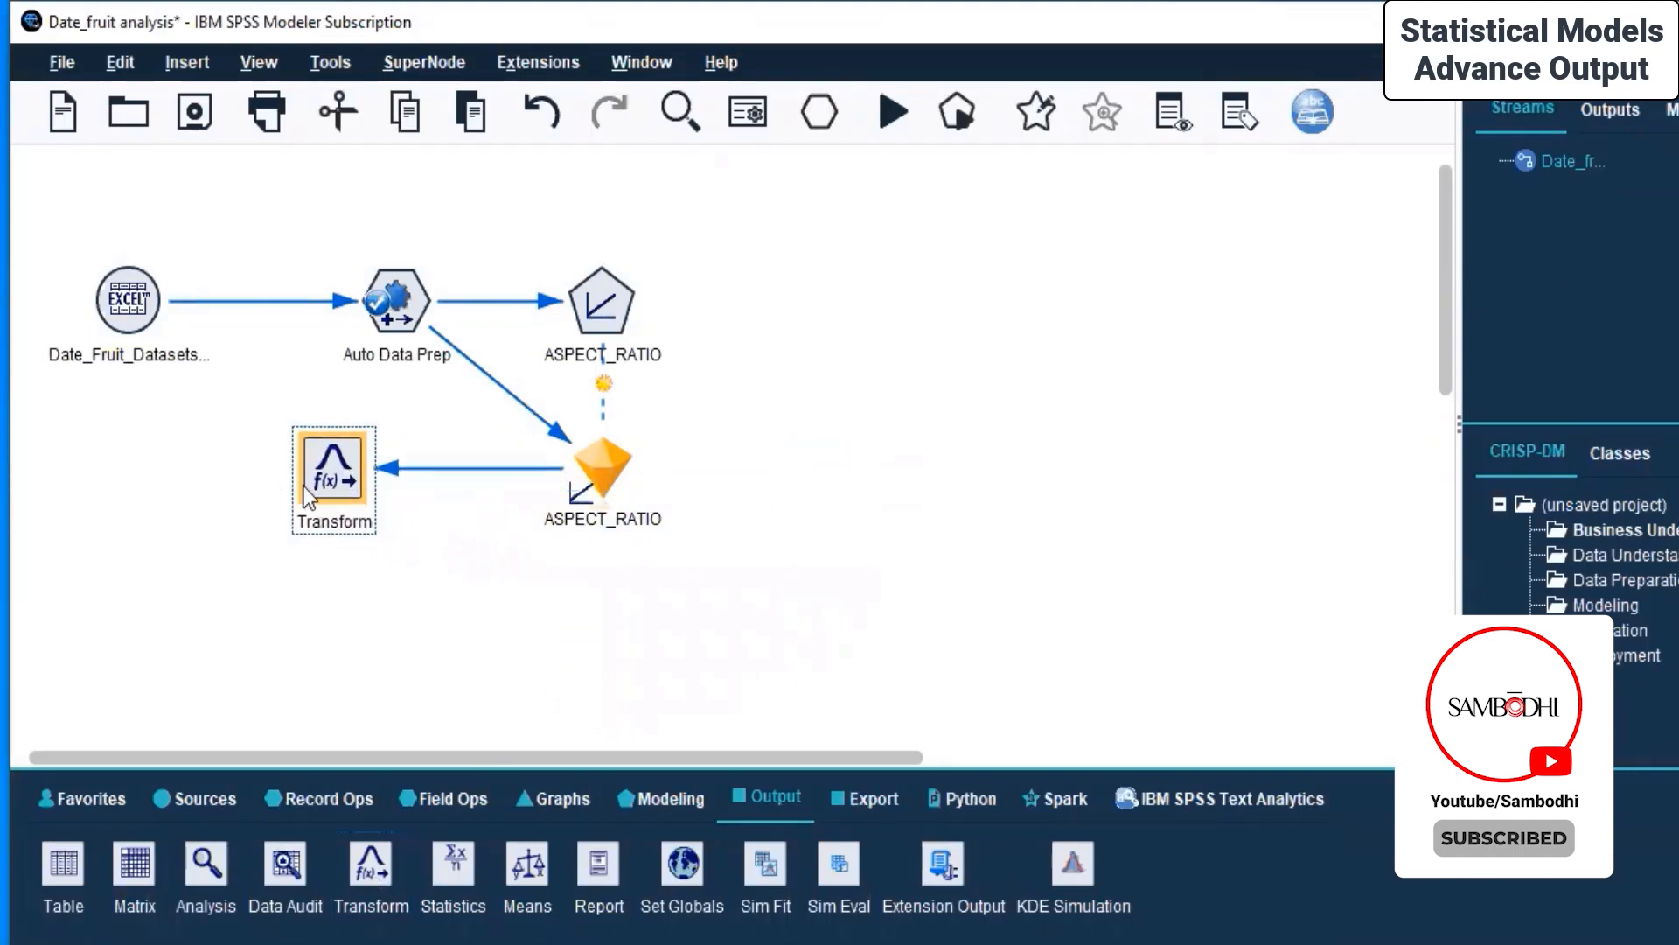
Try to run the stream from the ASPECT_RATIO model nugget, and close the message log.
click(600, 473)
right_click(600, 470)
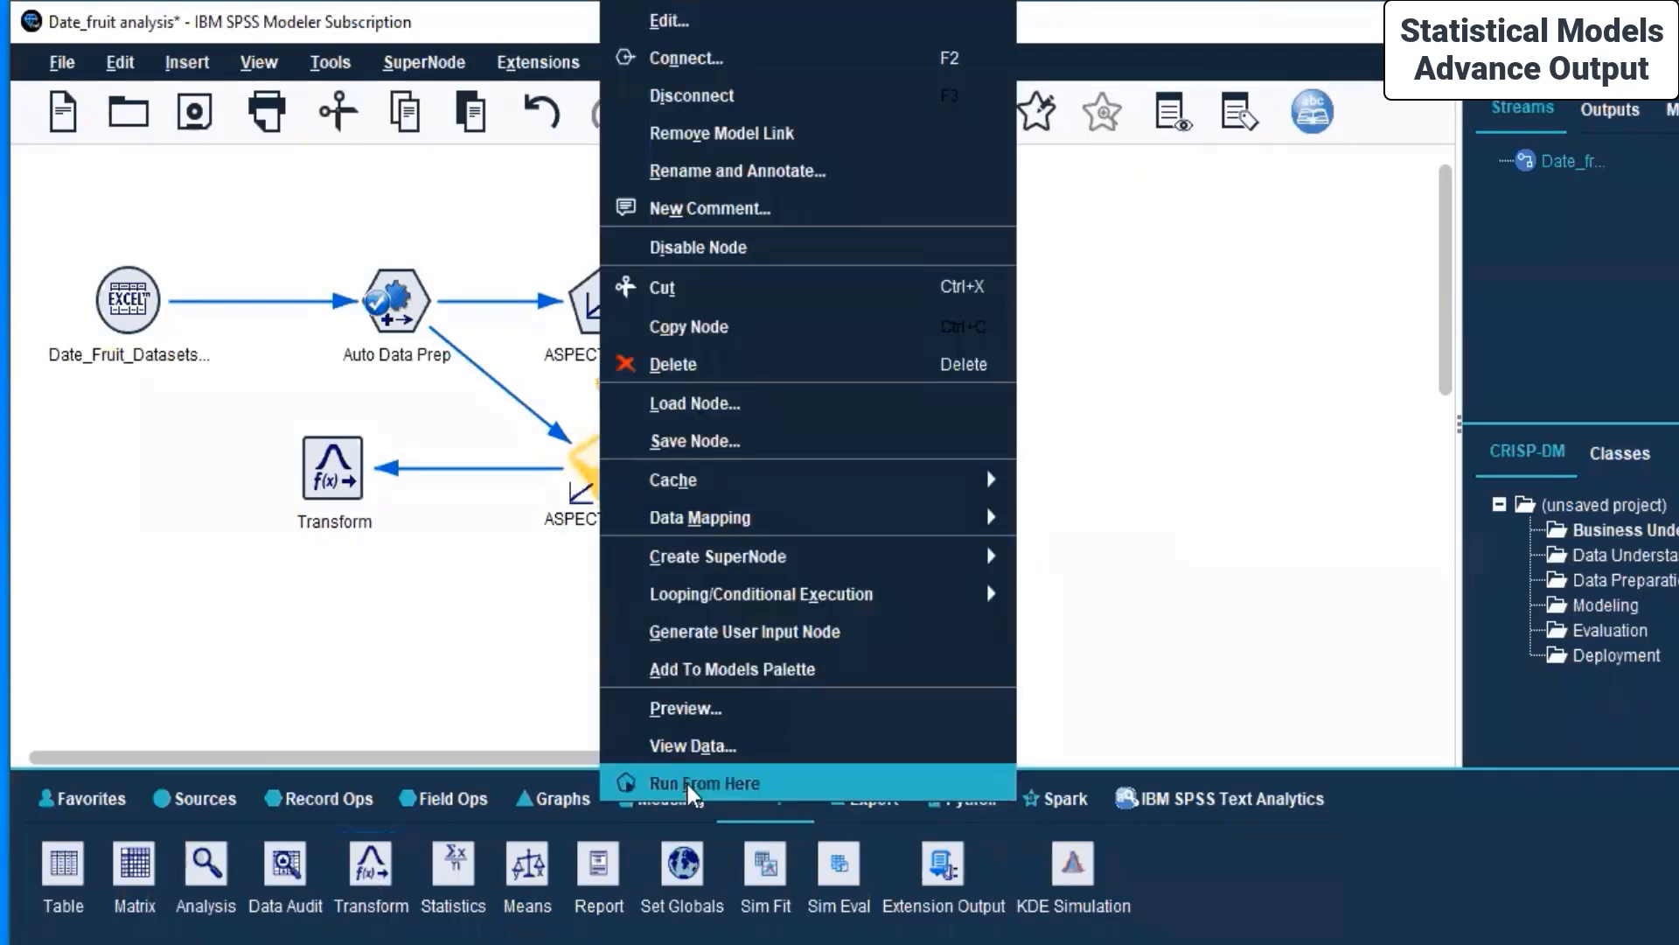
click(687, 784)
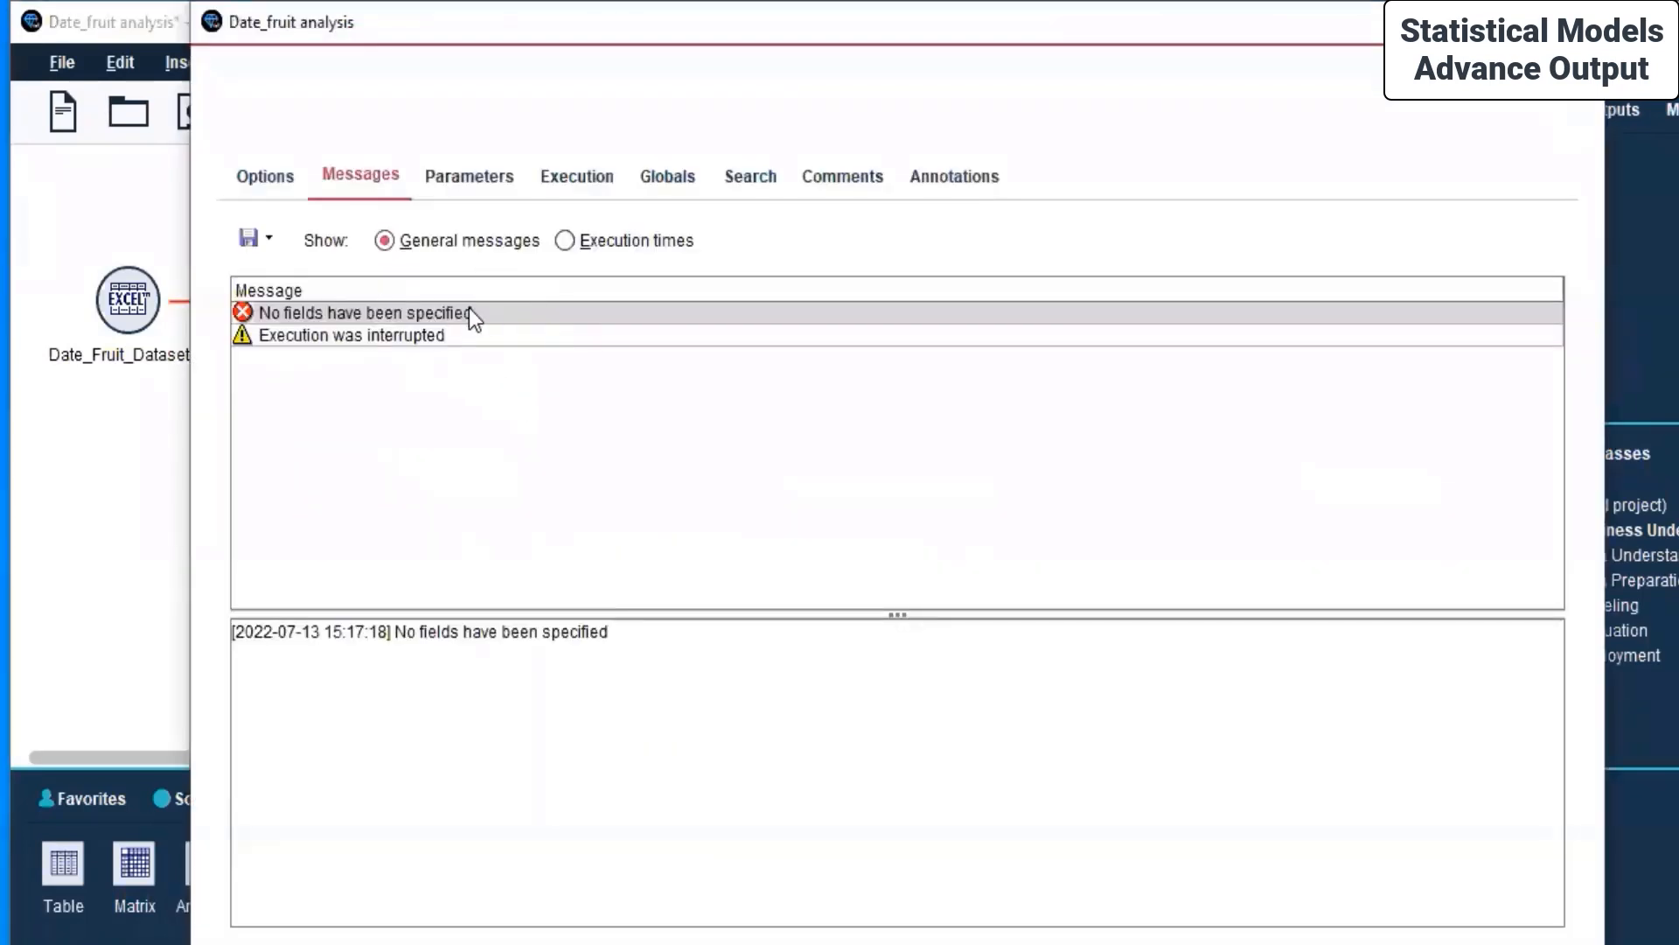
click(1583, 21)
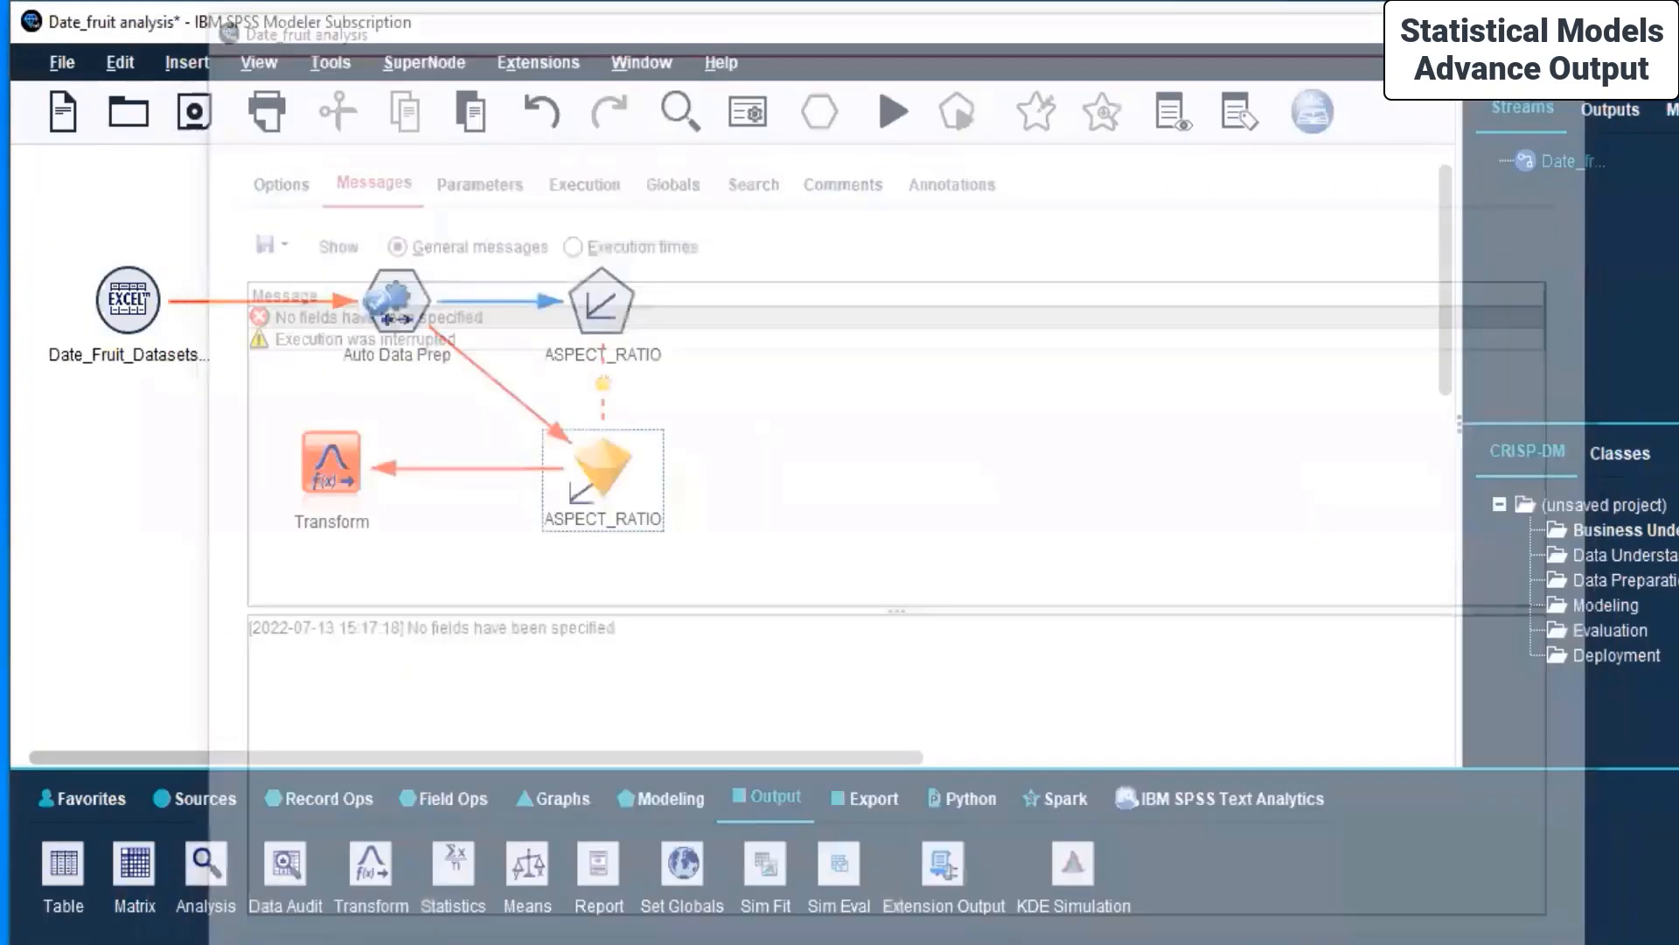
Edit the Transform node and add ASPECT_RATIO as the field to transform.
right_click(330, 454)
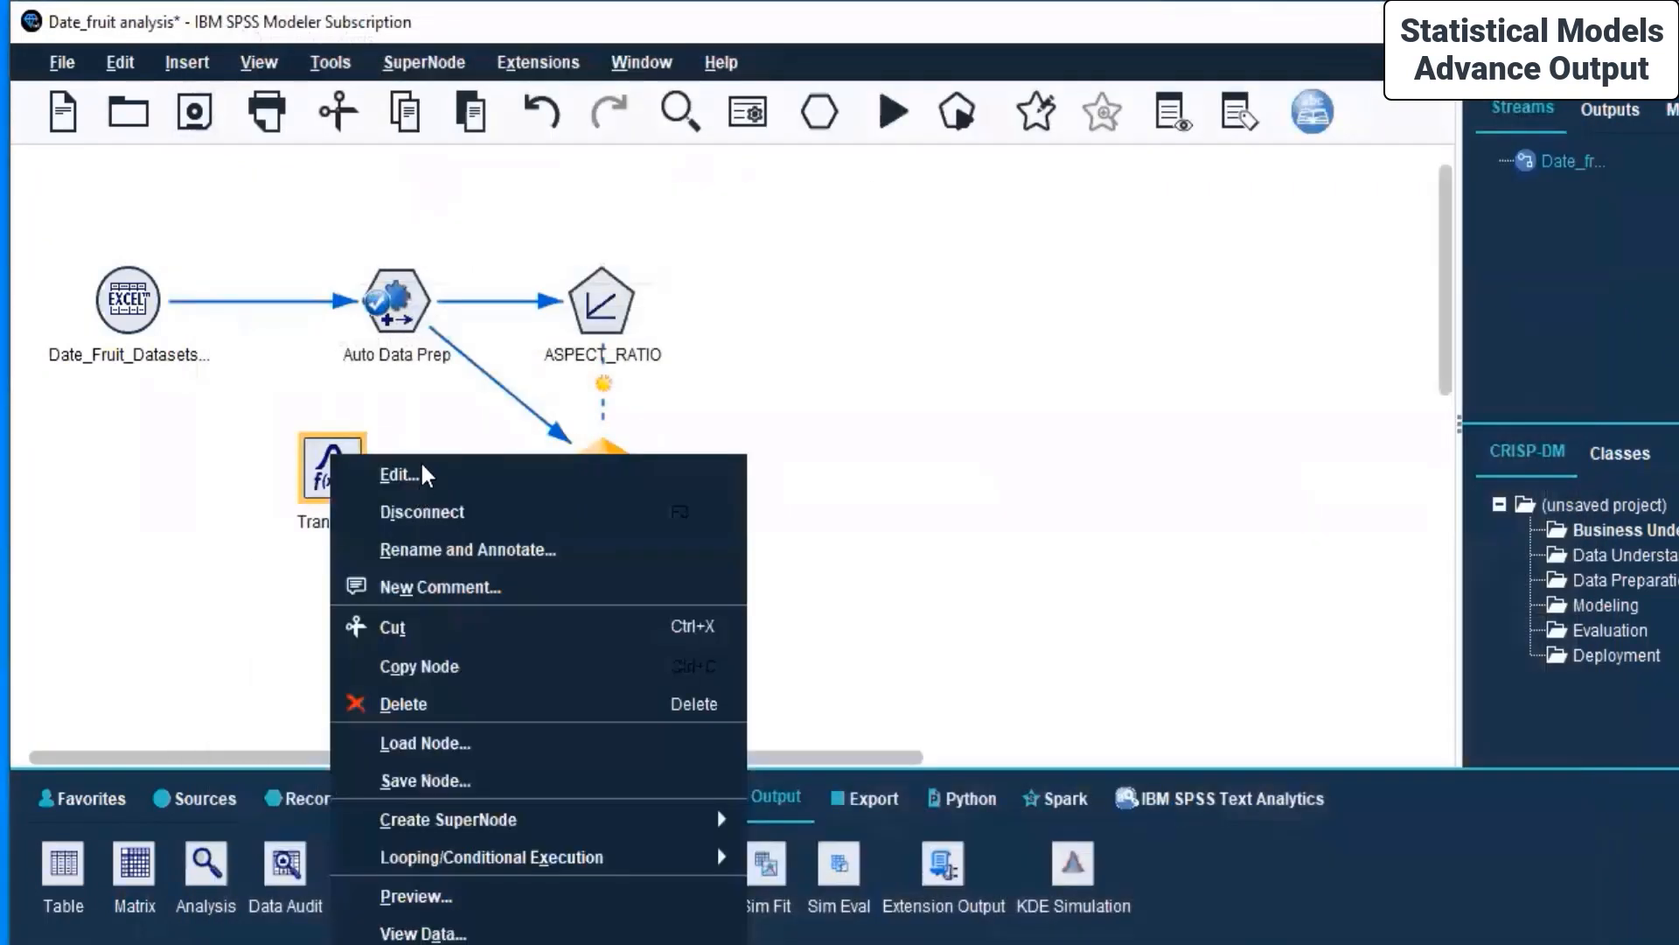
click(420, 476)
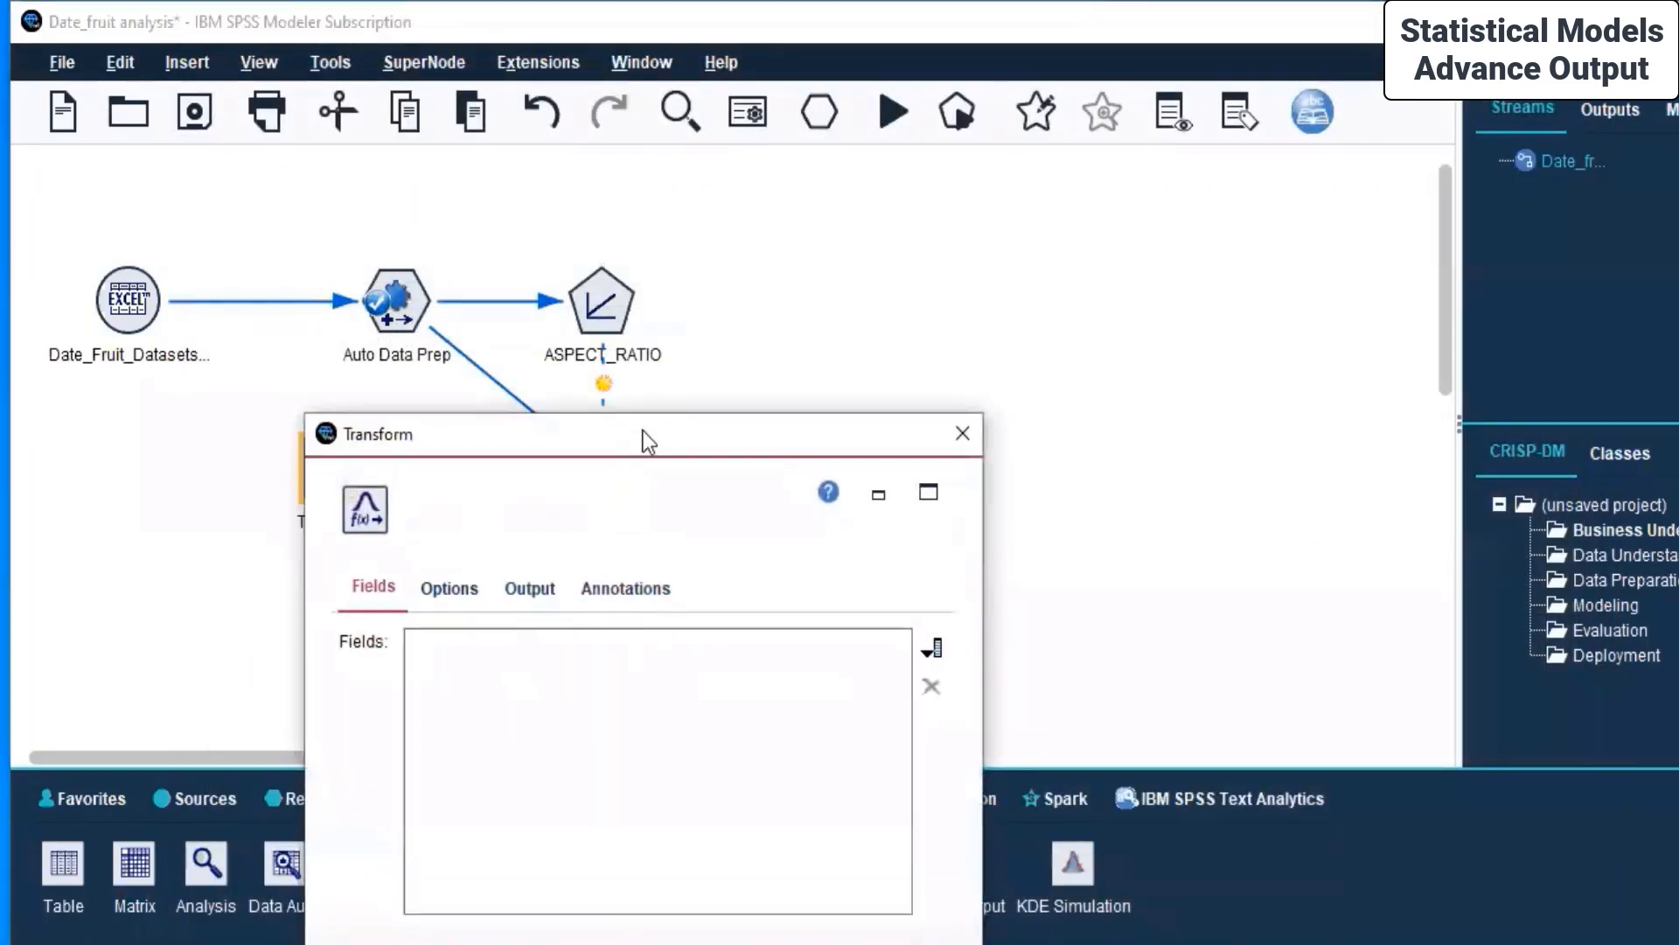
drag(642, 430, 1084, 198)
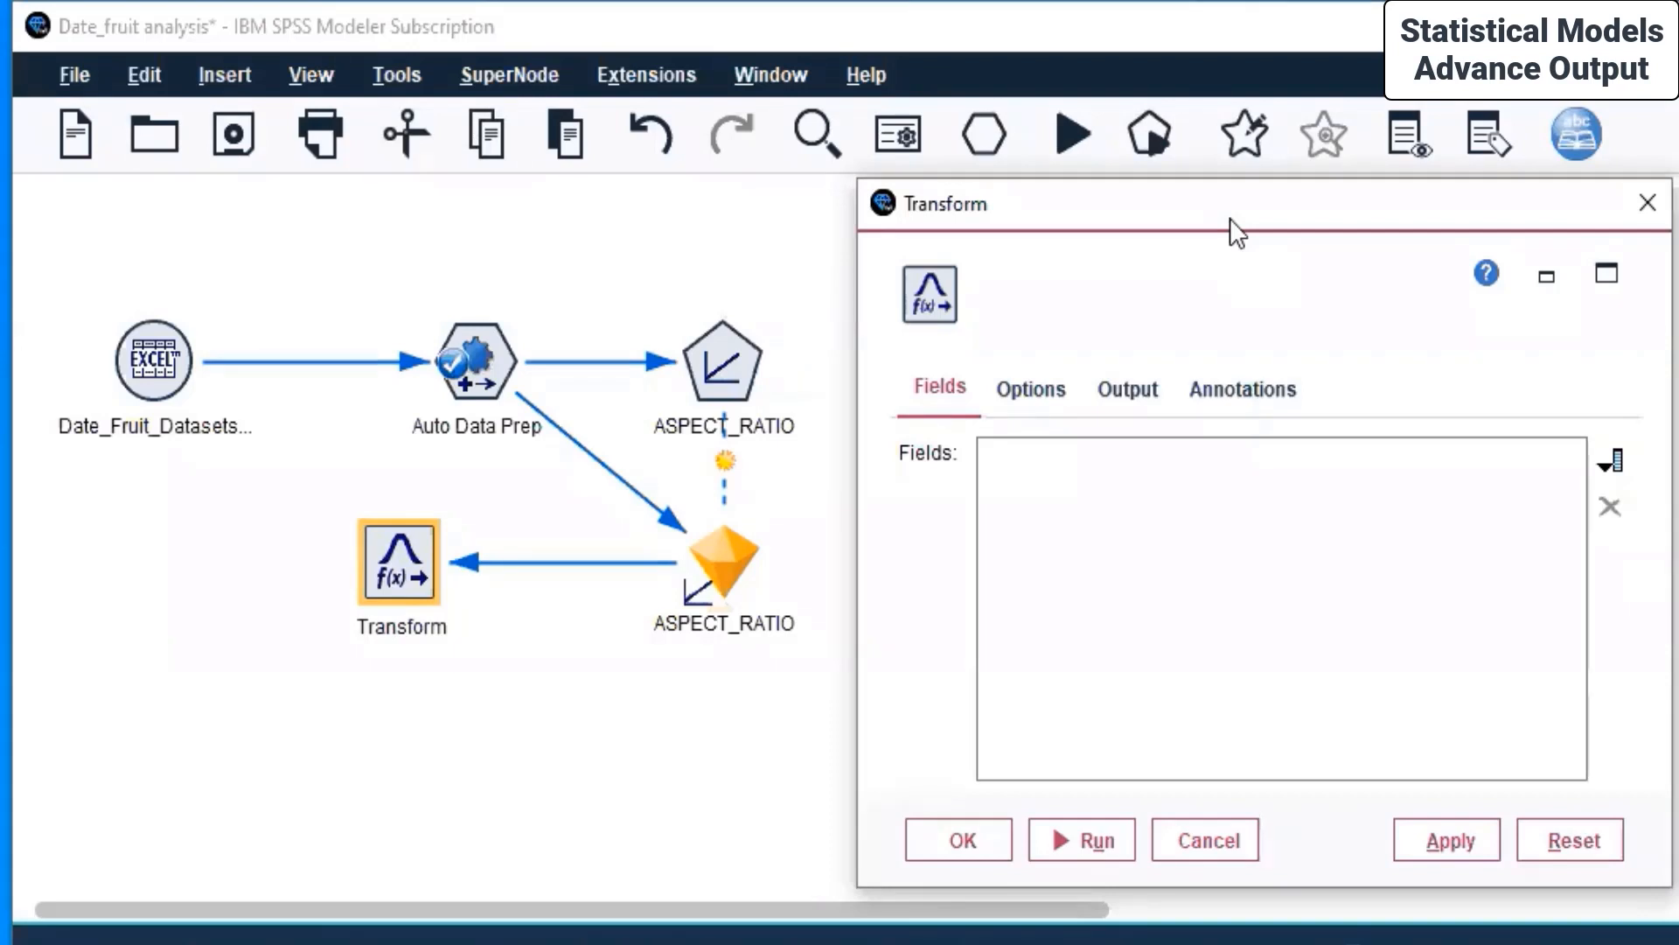
click(1612, 461)
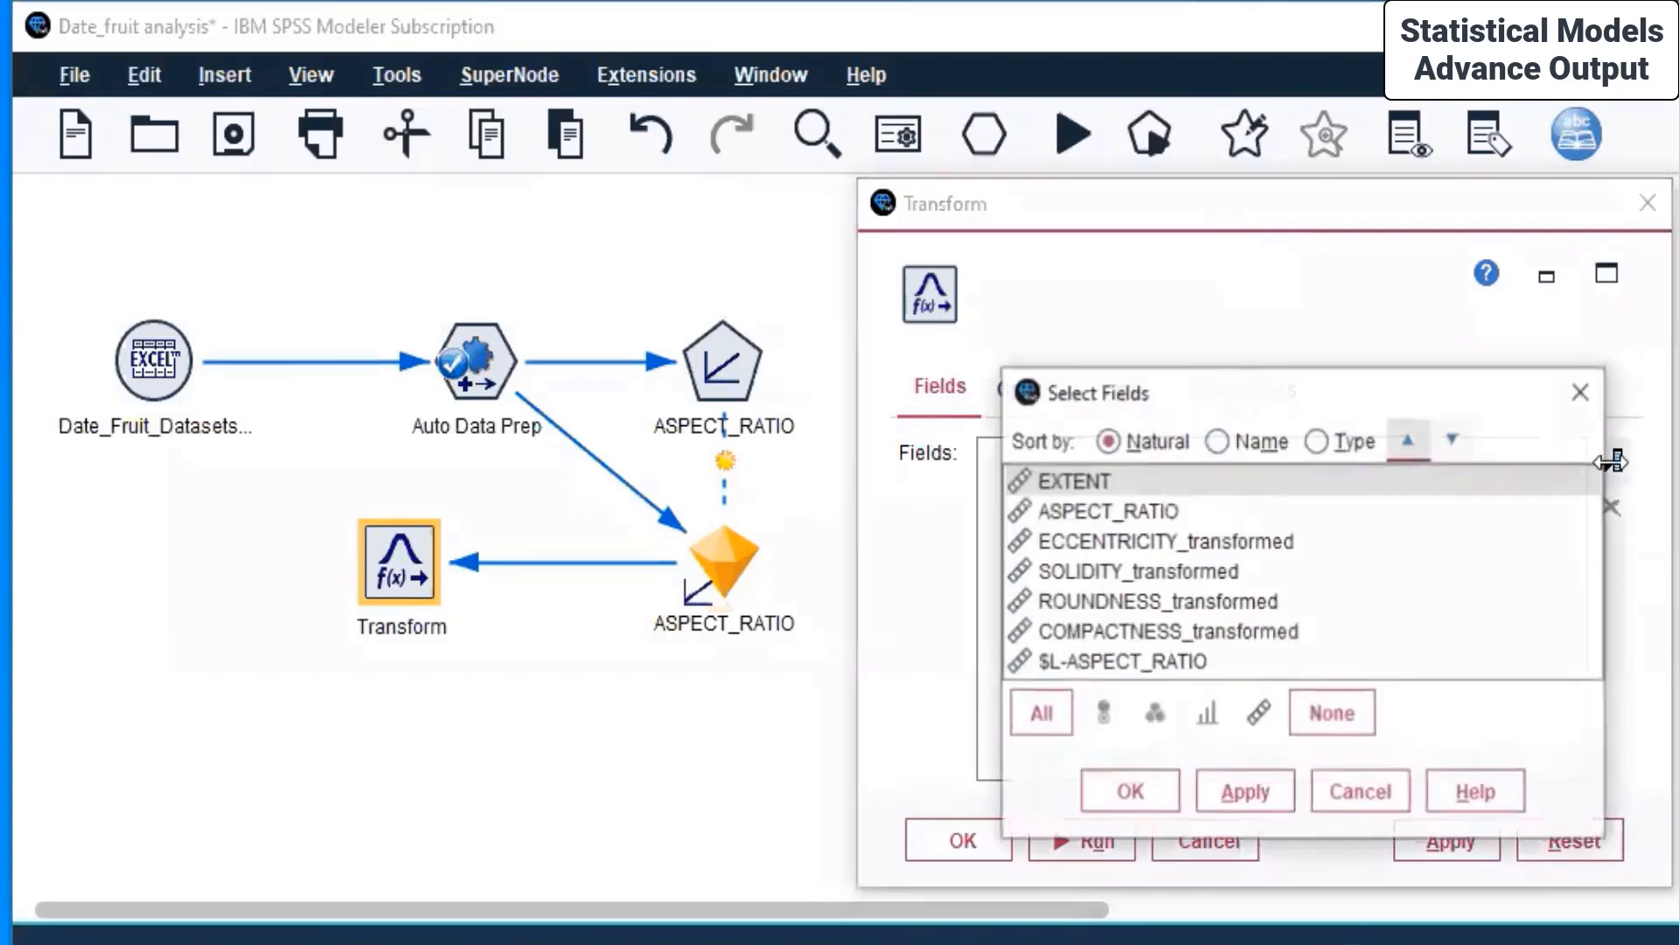
click(1176, 511)
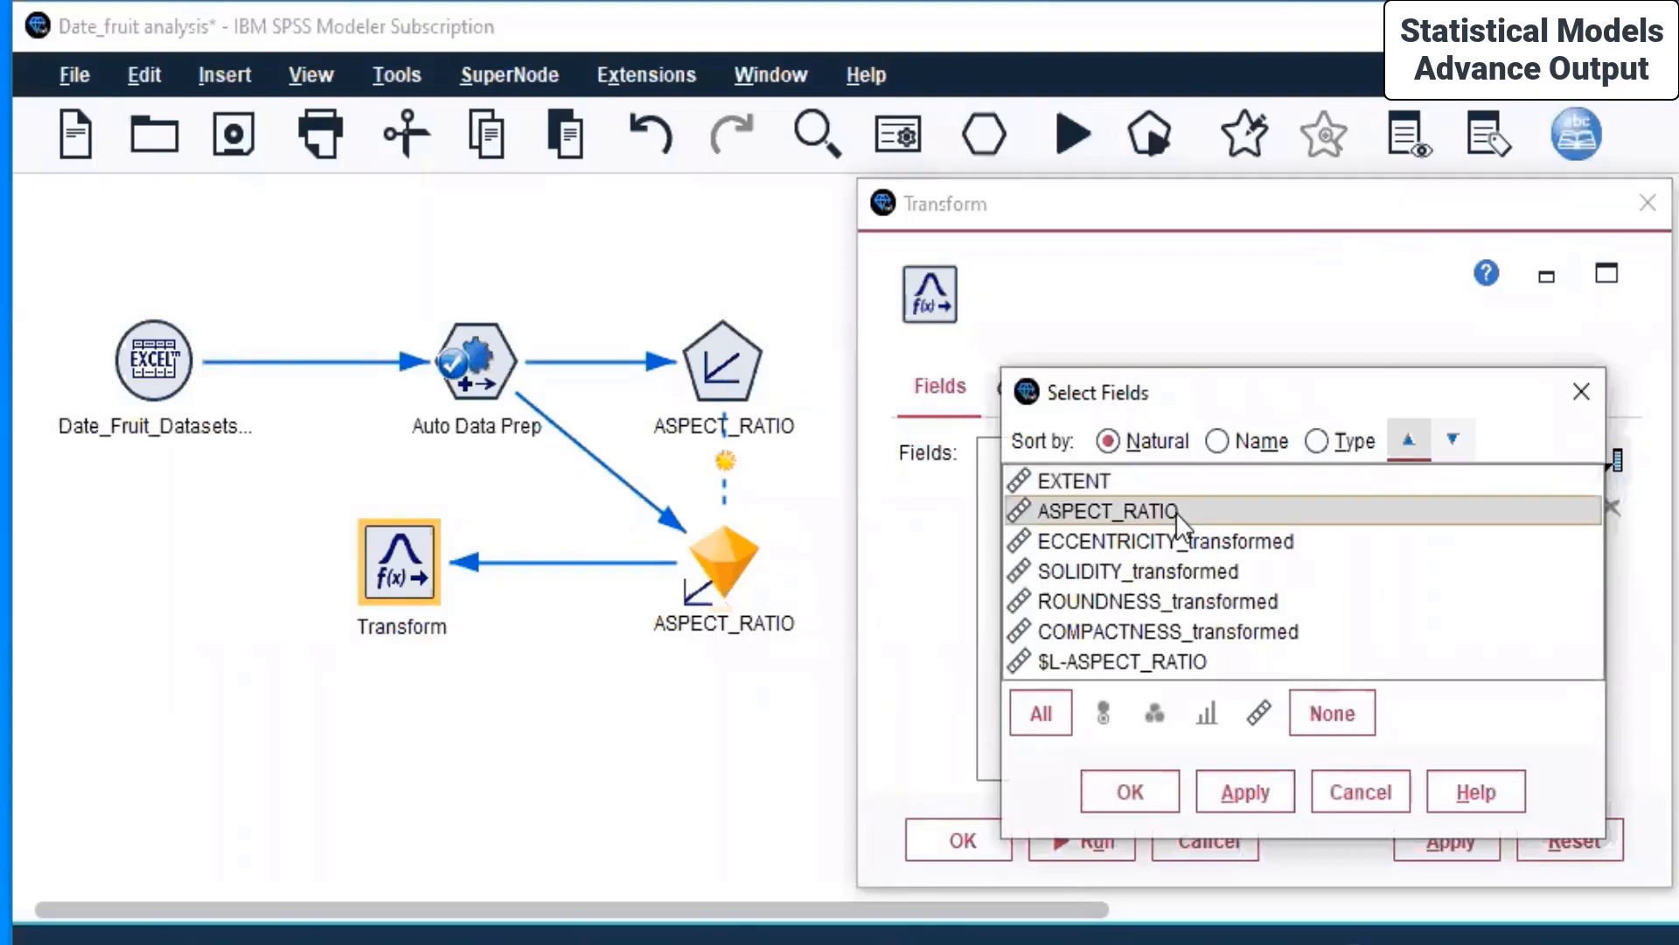
click(1247, 788)
click(1089, 788)
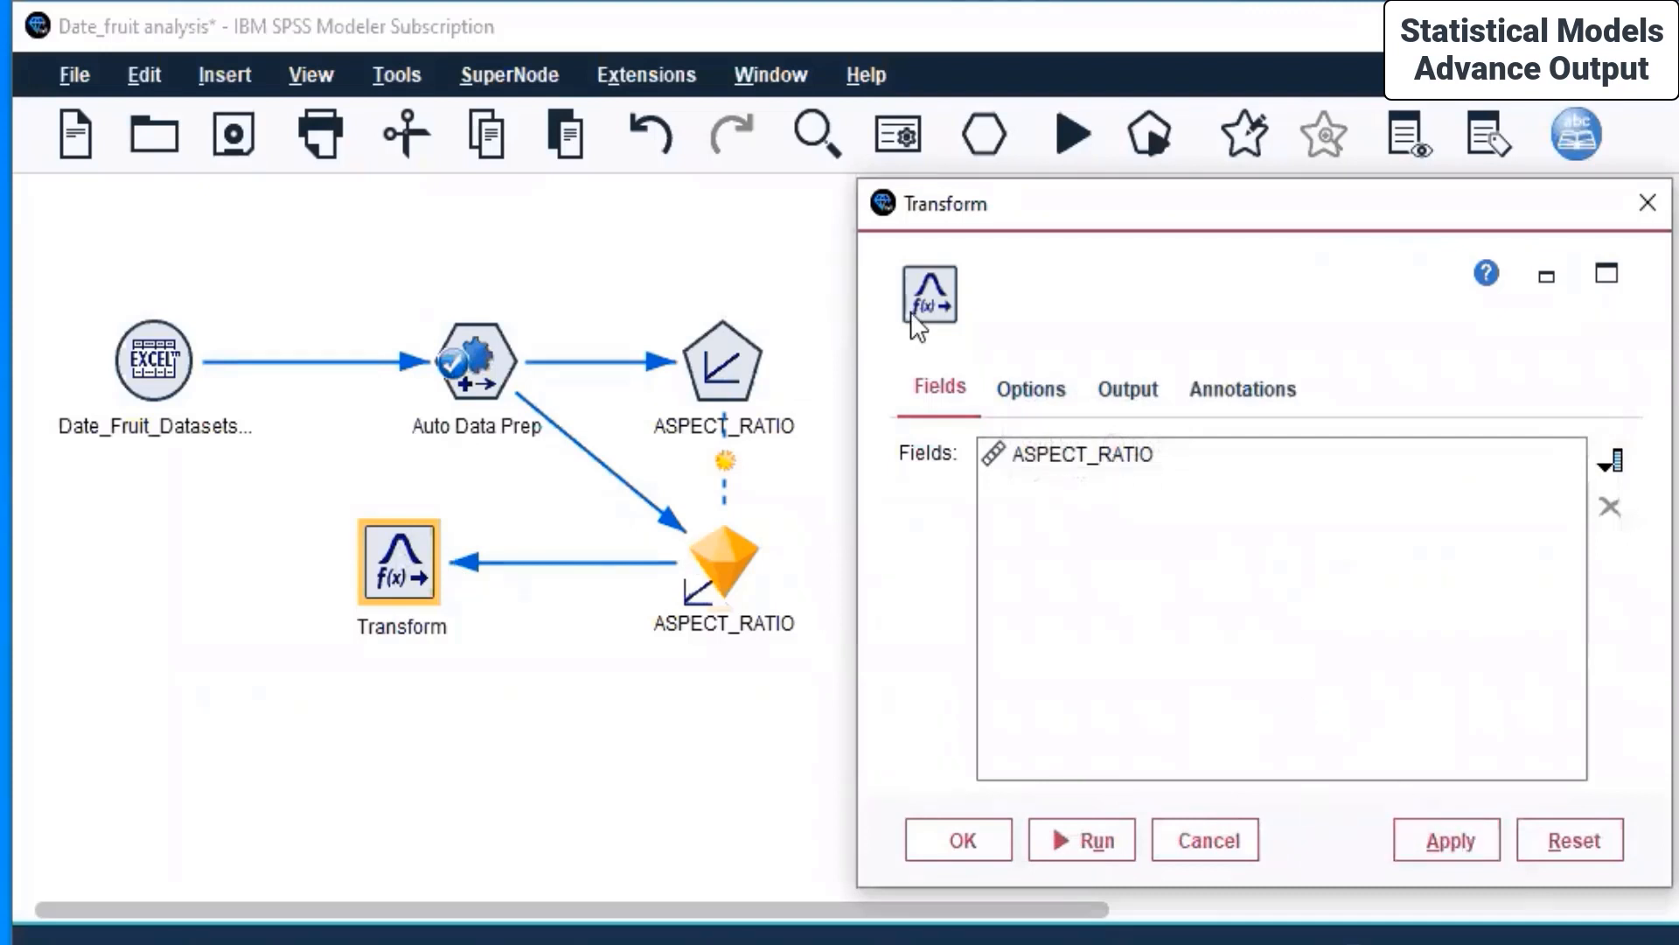
Review the Transform node's formula, output and annotation settings, then apply the configuration and close the node.
click(1061, 392)
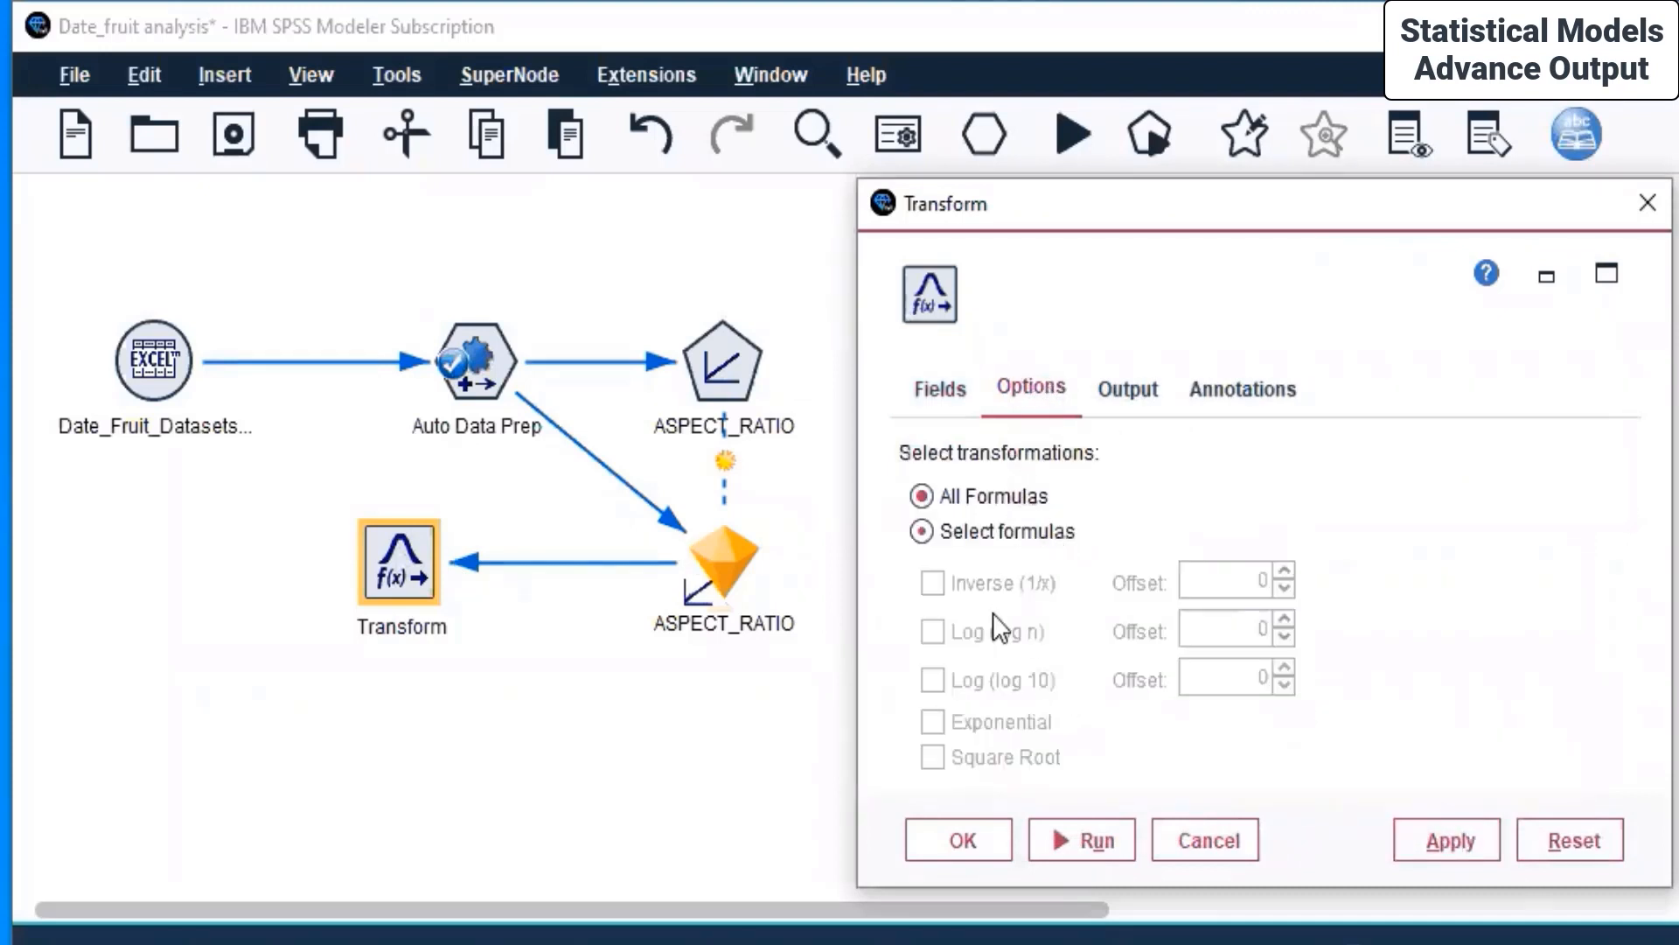
click(1133, 390)
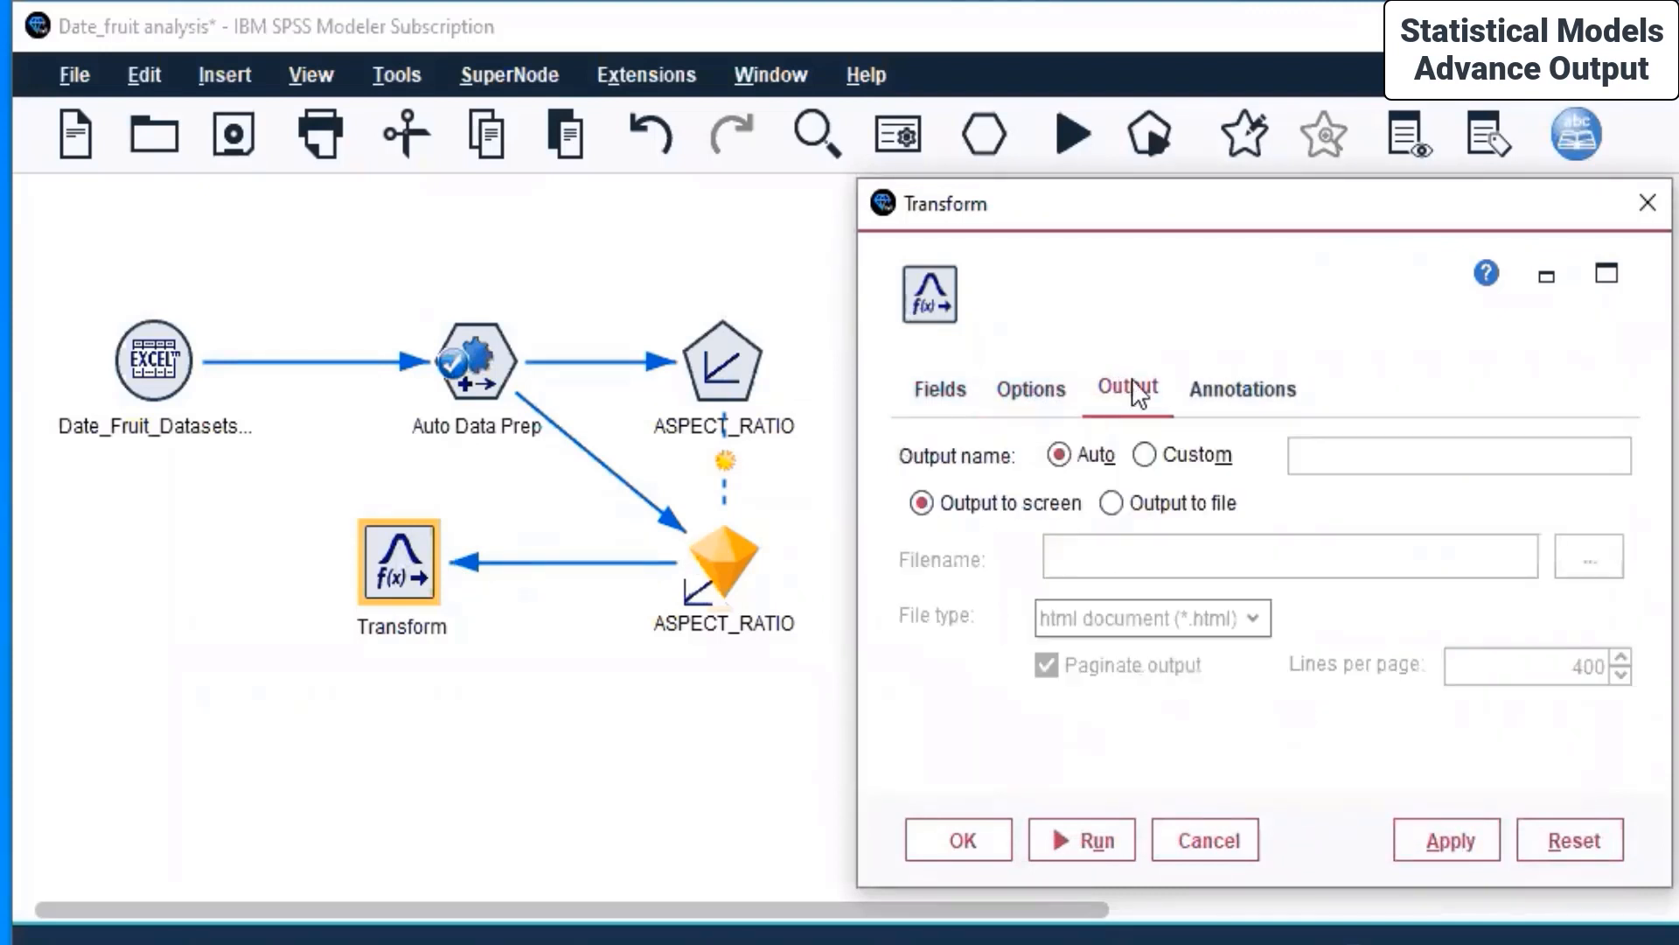
click(1264, 395)
click(1445, 841)
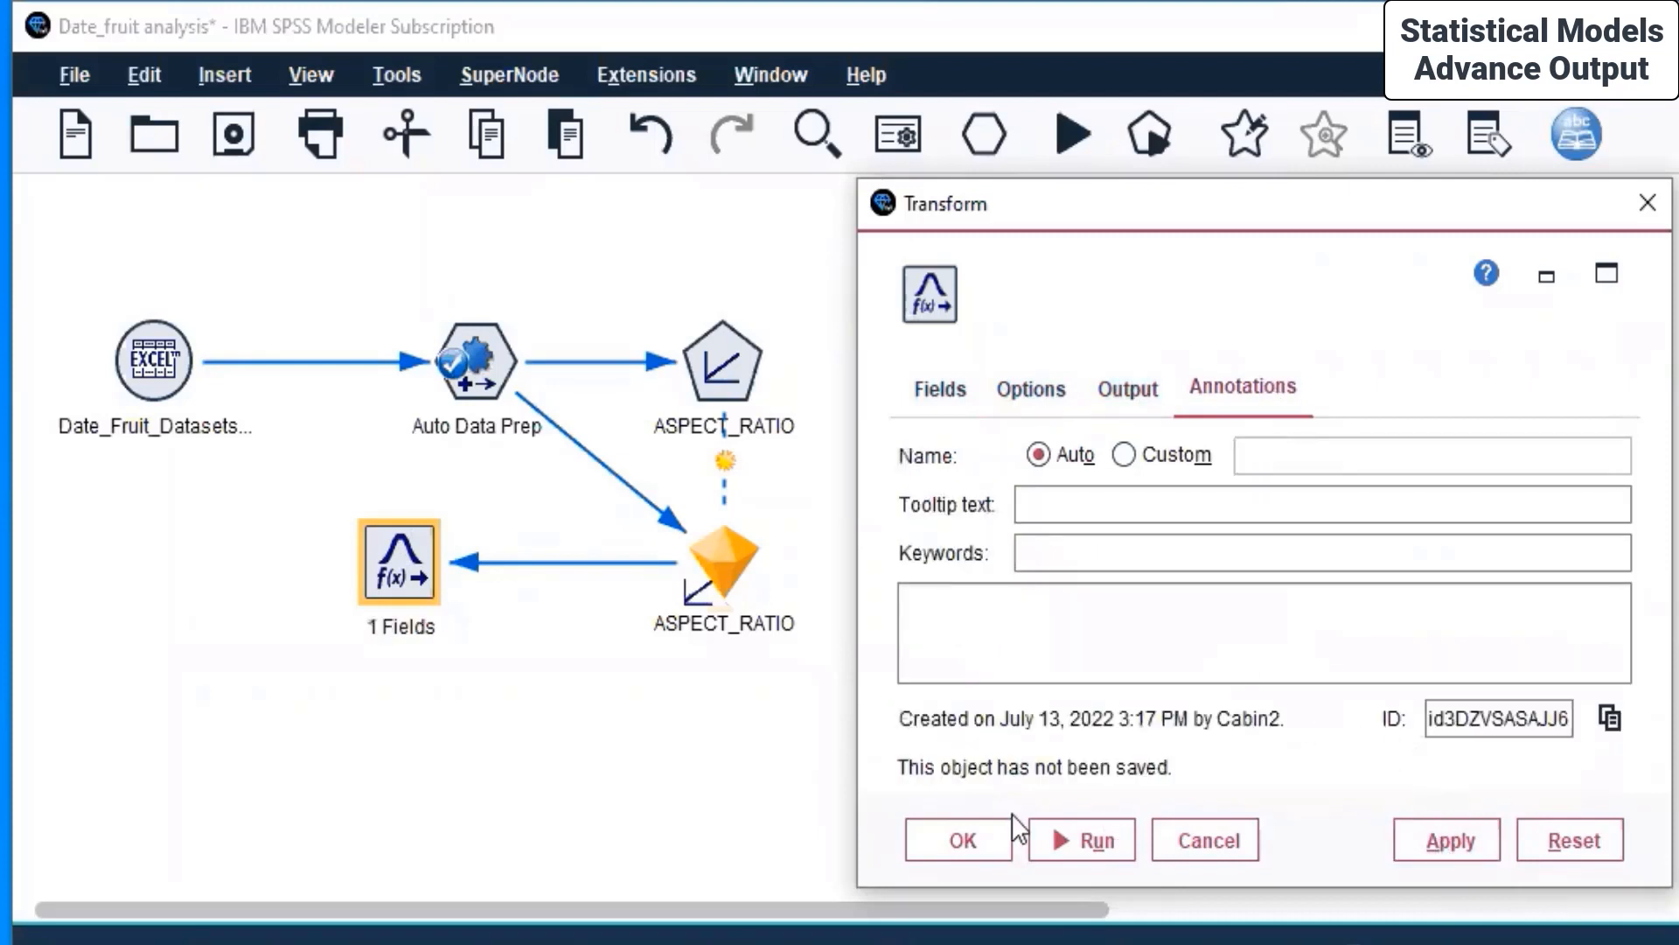
click(980, 840)
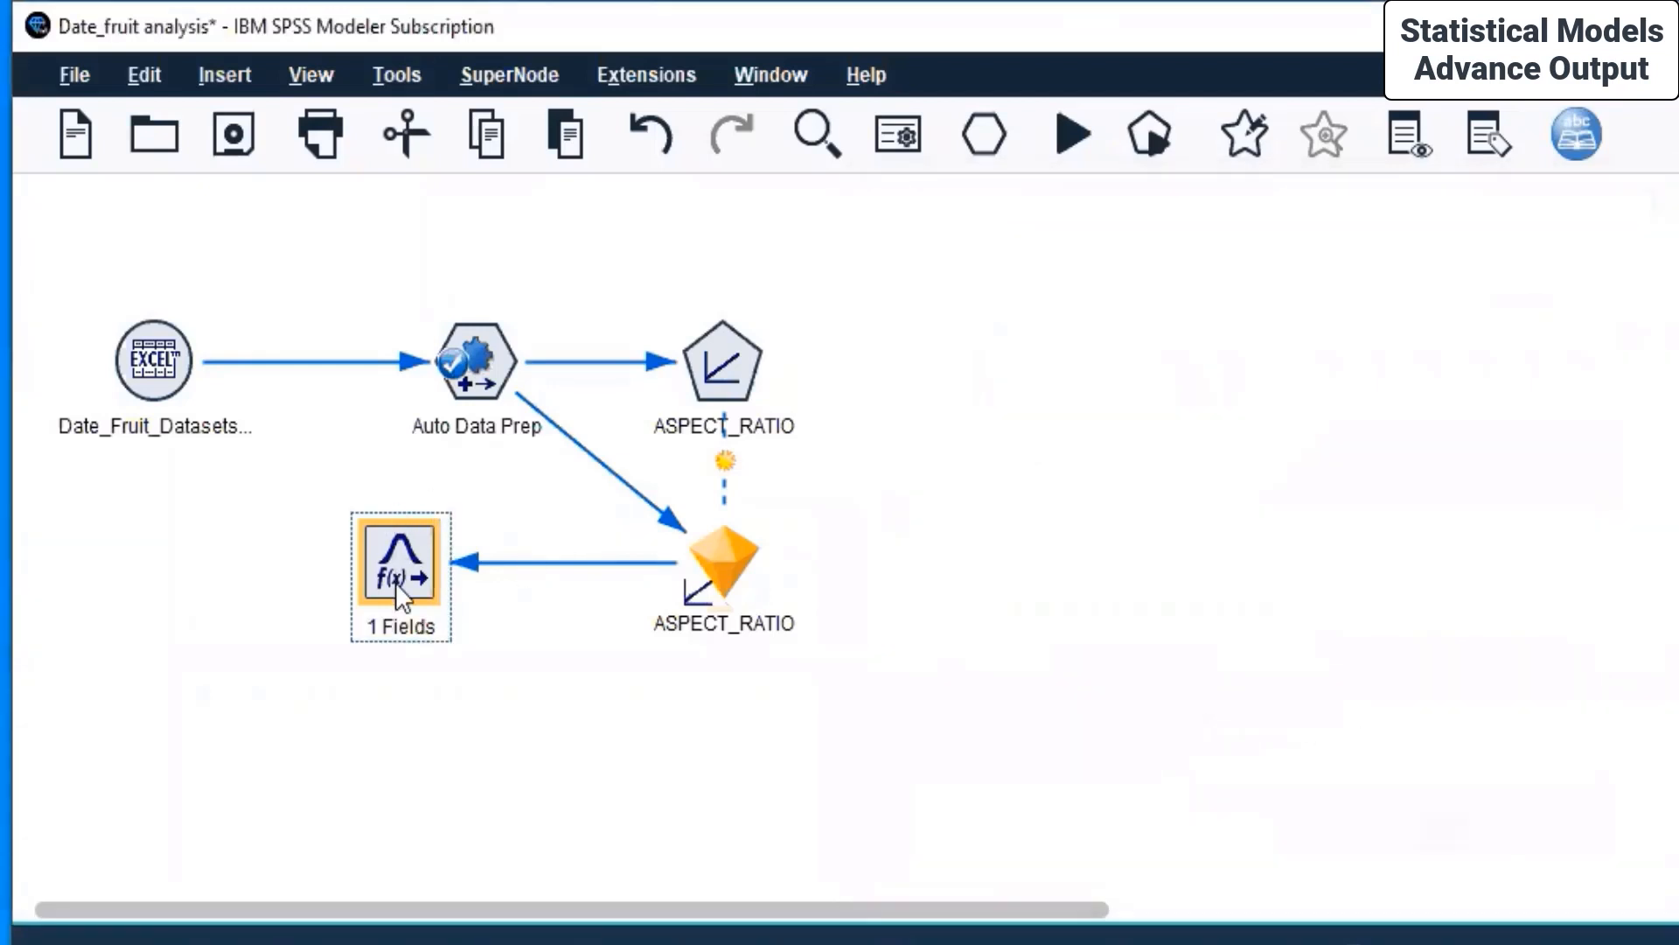
Run the stream from the ASPECT_RATIO model nugget and maximize the Transform output.
click(699, 553)
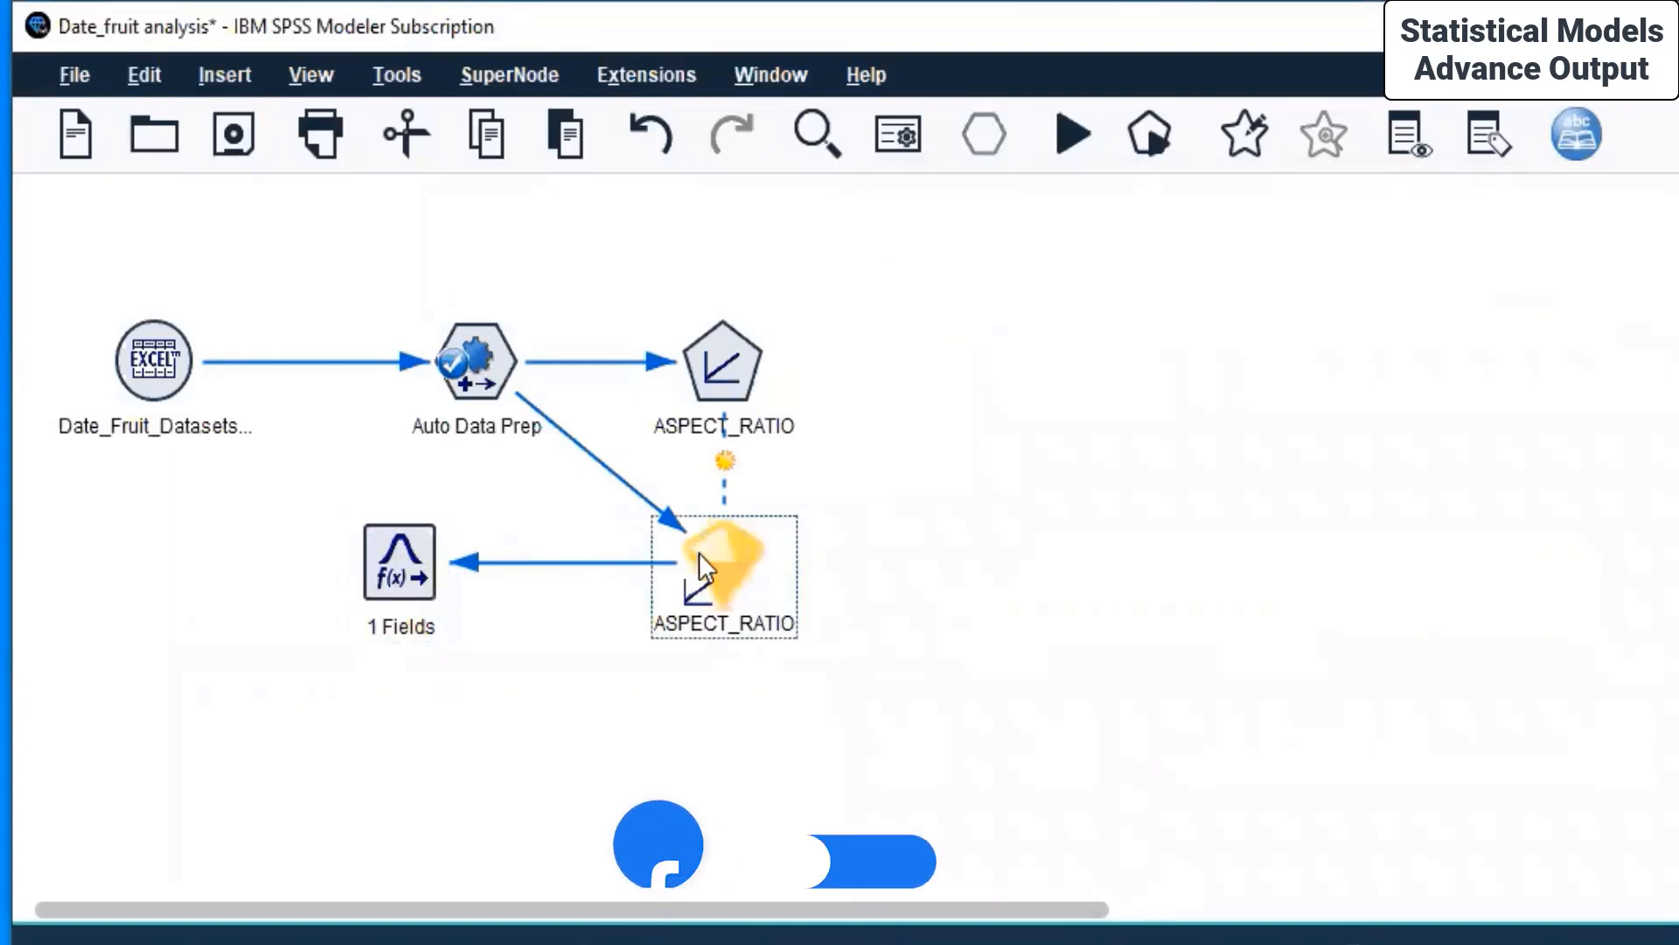
right_click(694, 548)
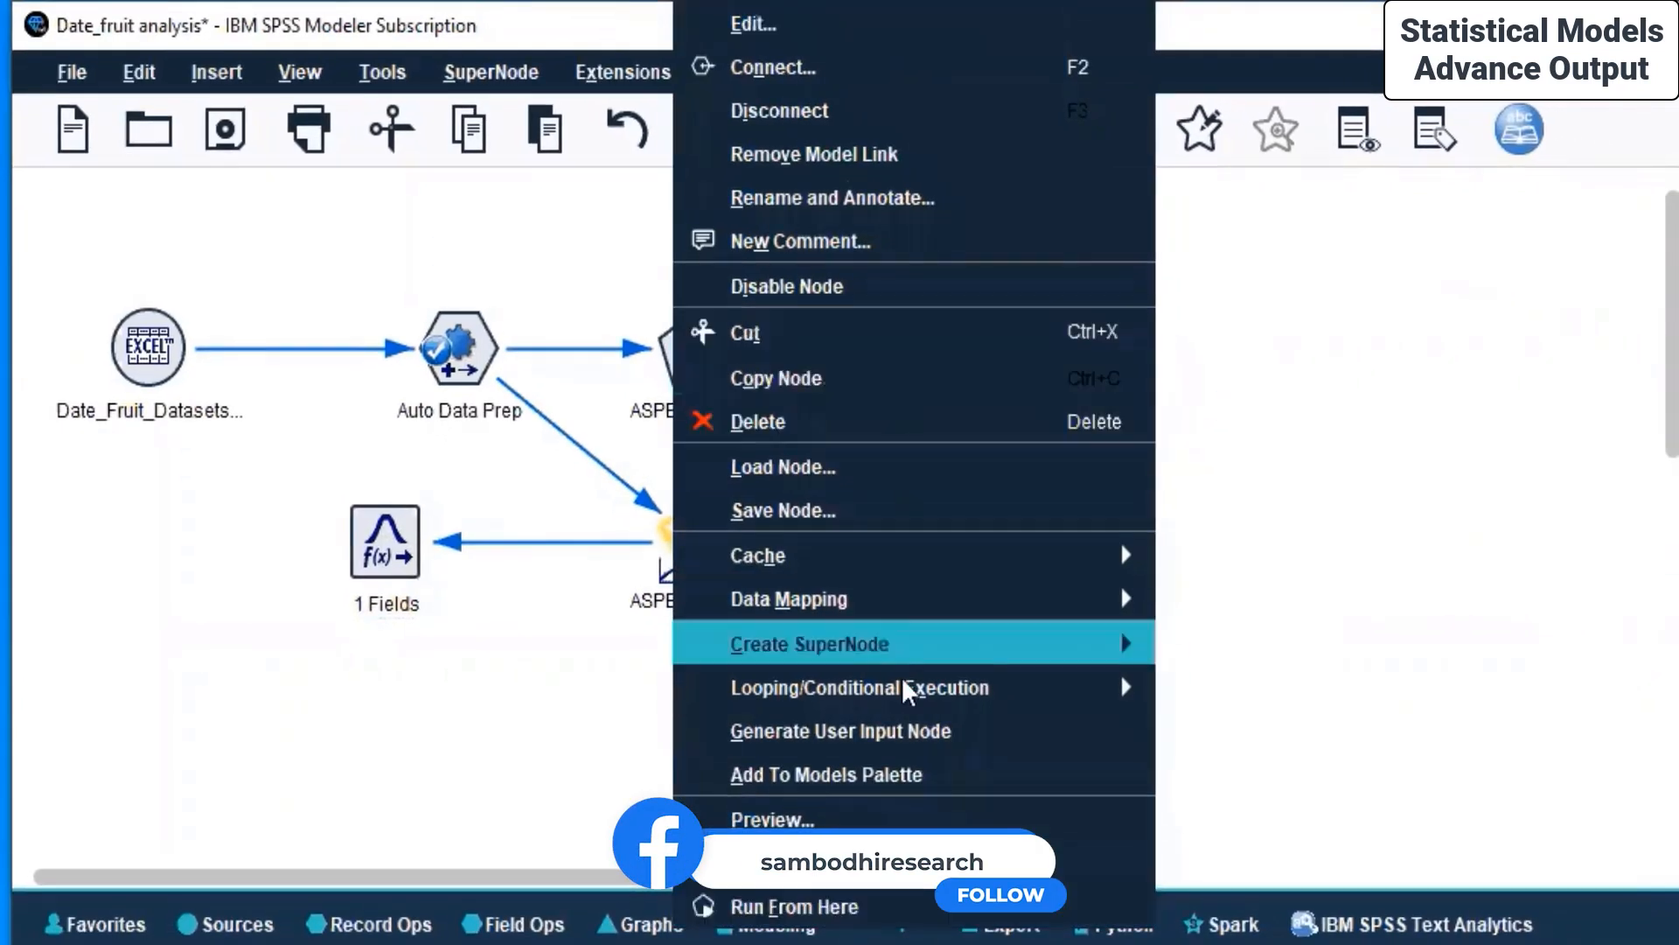
click(905, 910)
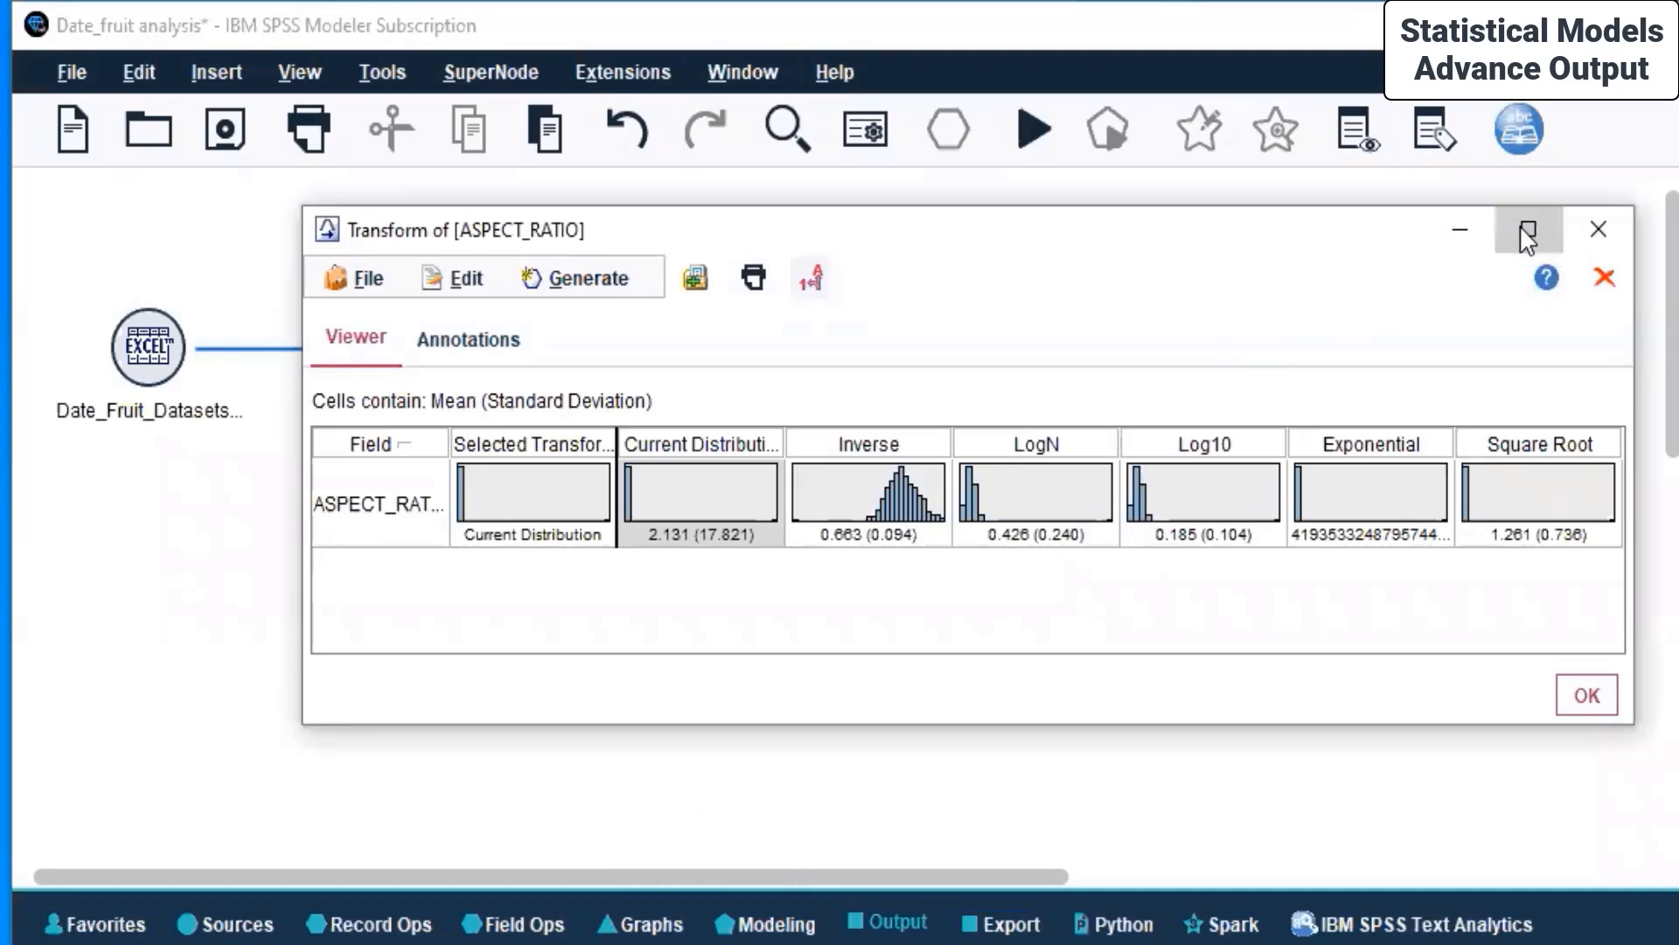
click(1528, 229)
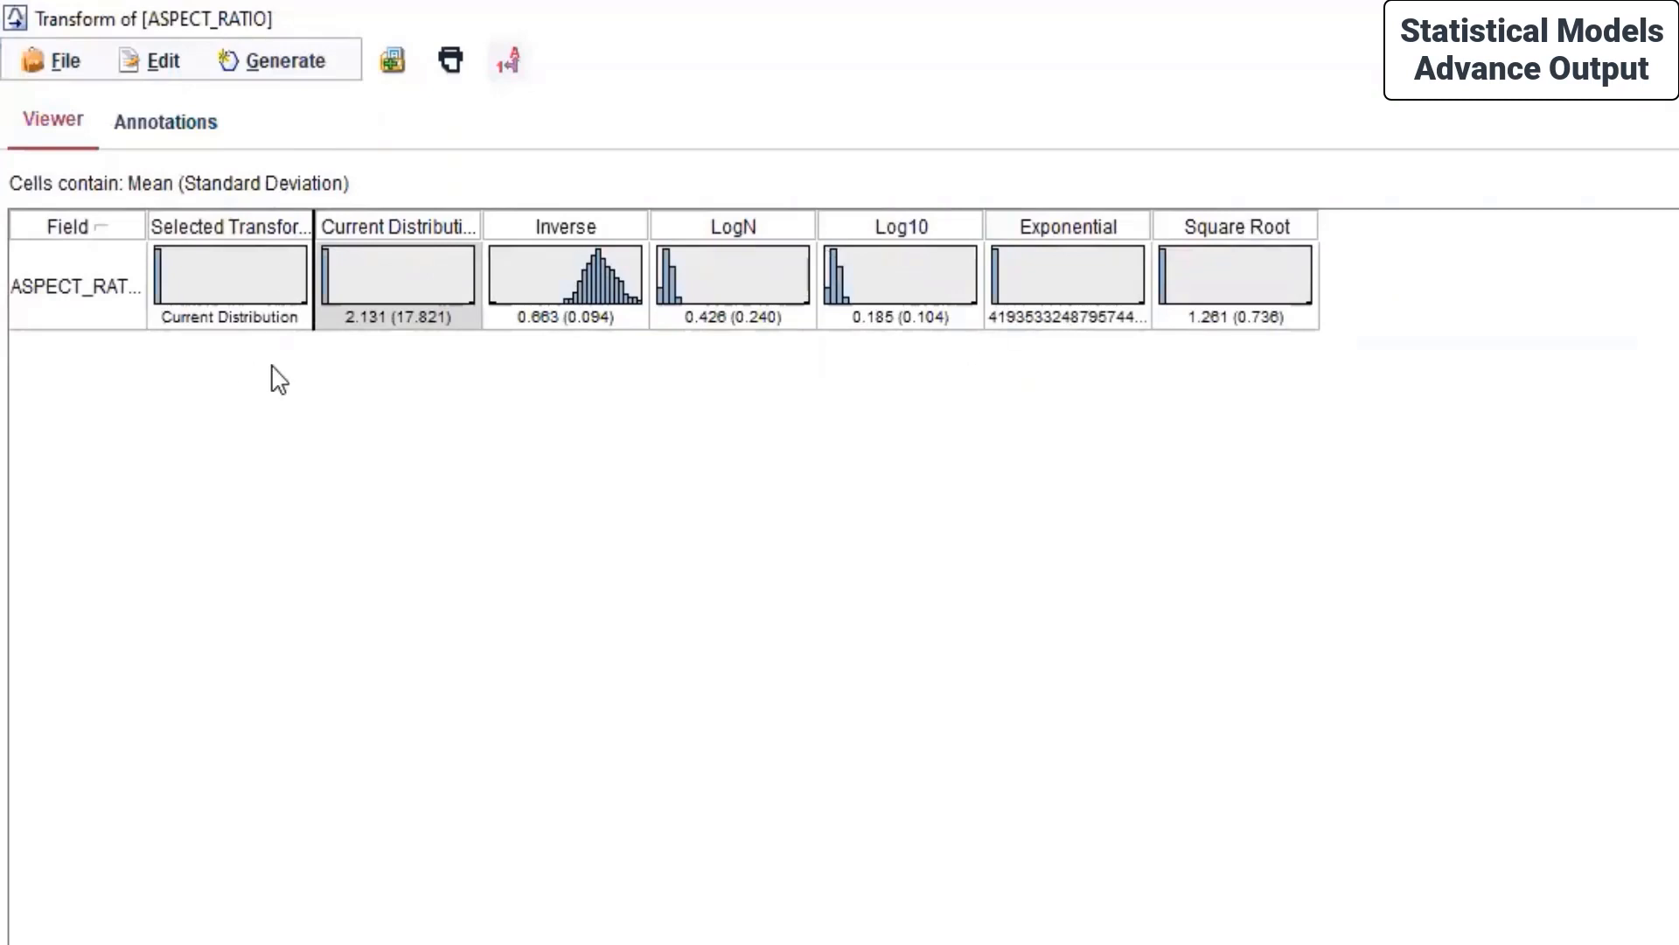
Compare the current distribution of ASPECT_RATIO with its Inverse, LogN, Log10, Exponential and Square Root transformations in turn.
click(252, 287)
click(421, 287)
click(565, 276)
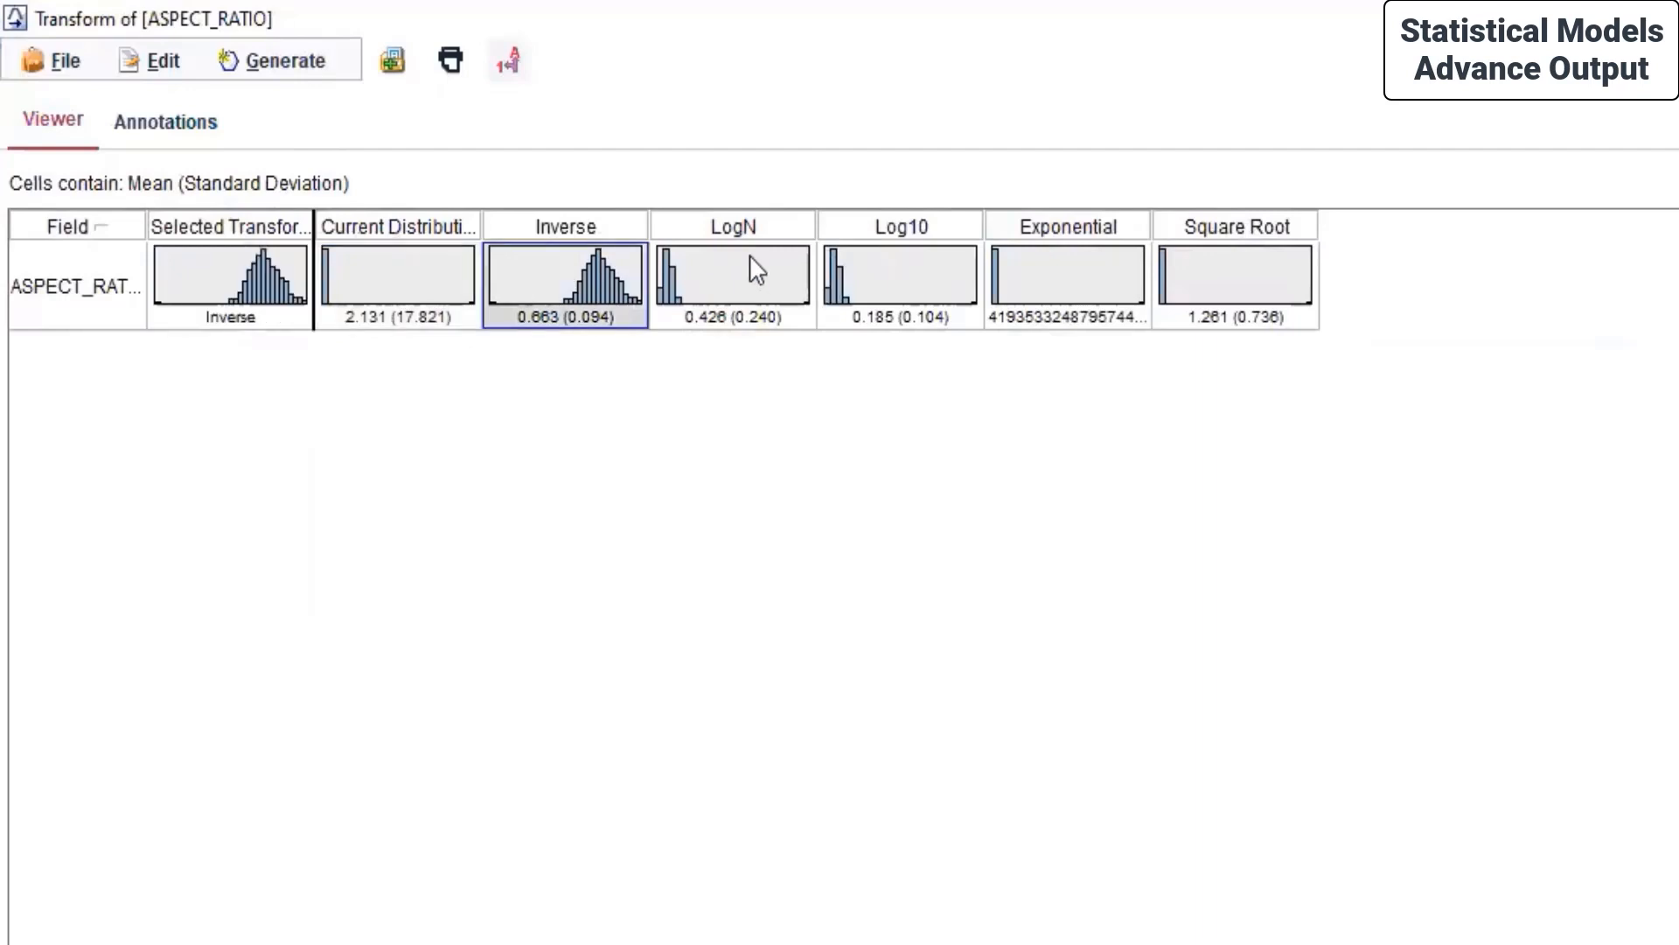
click(735, 276)
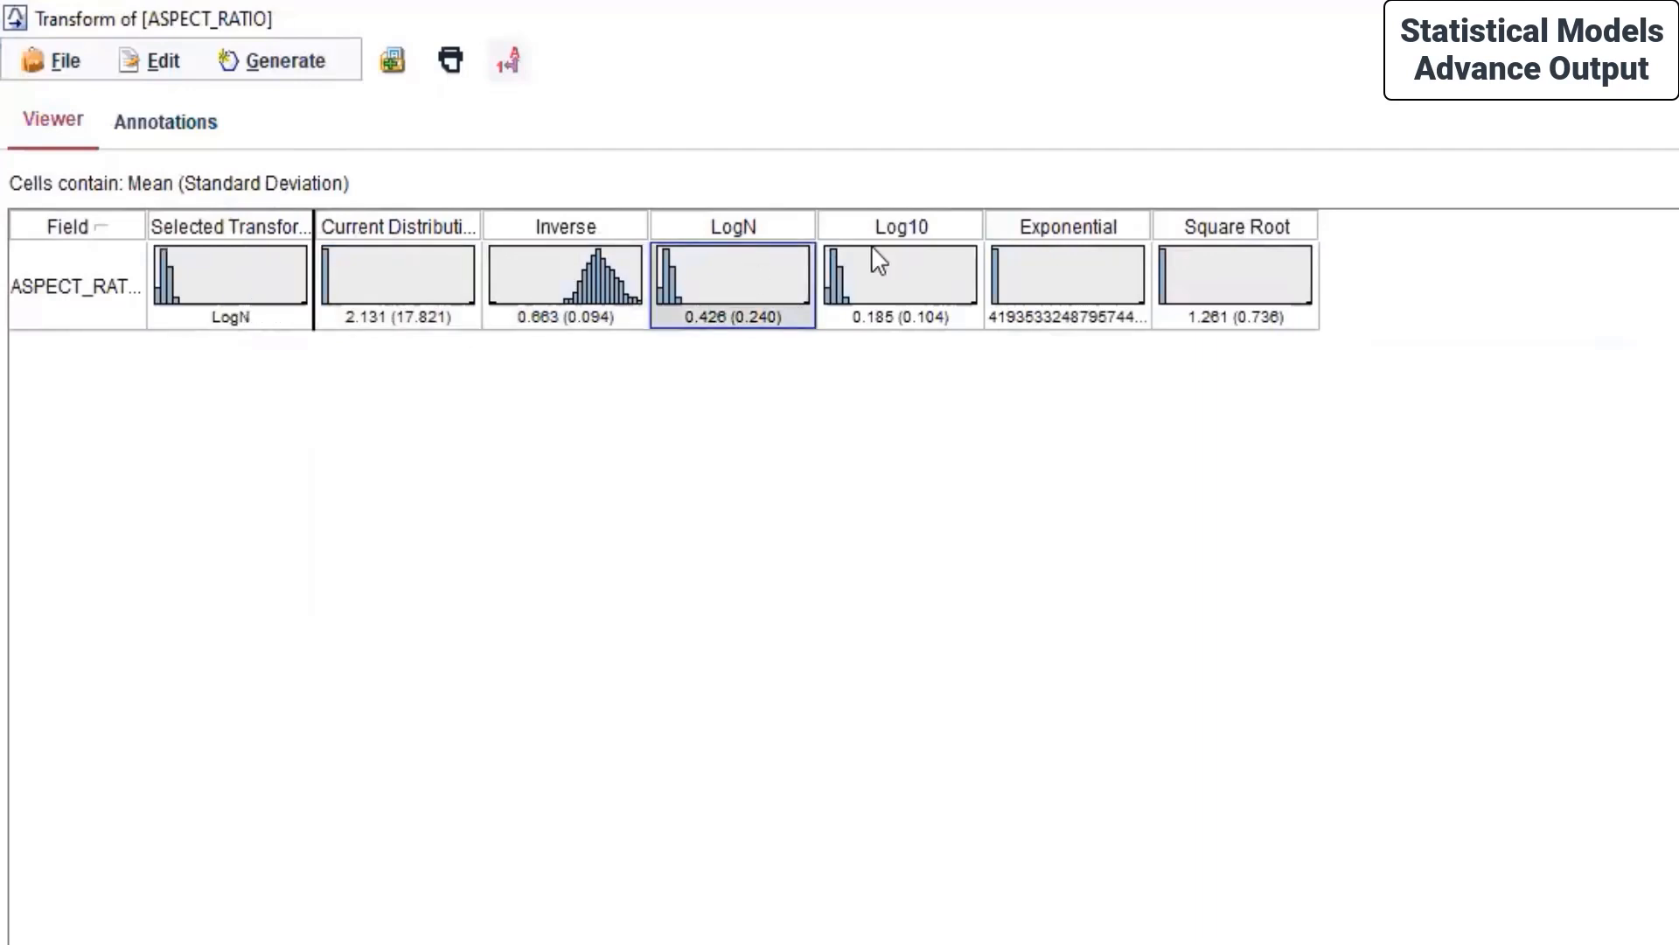
click(924, 263)
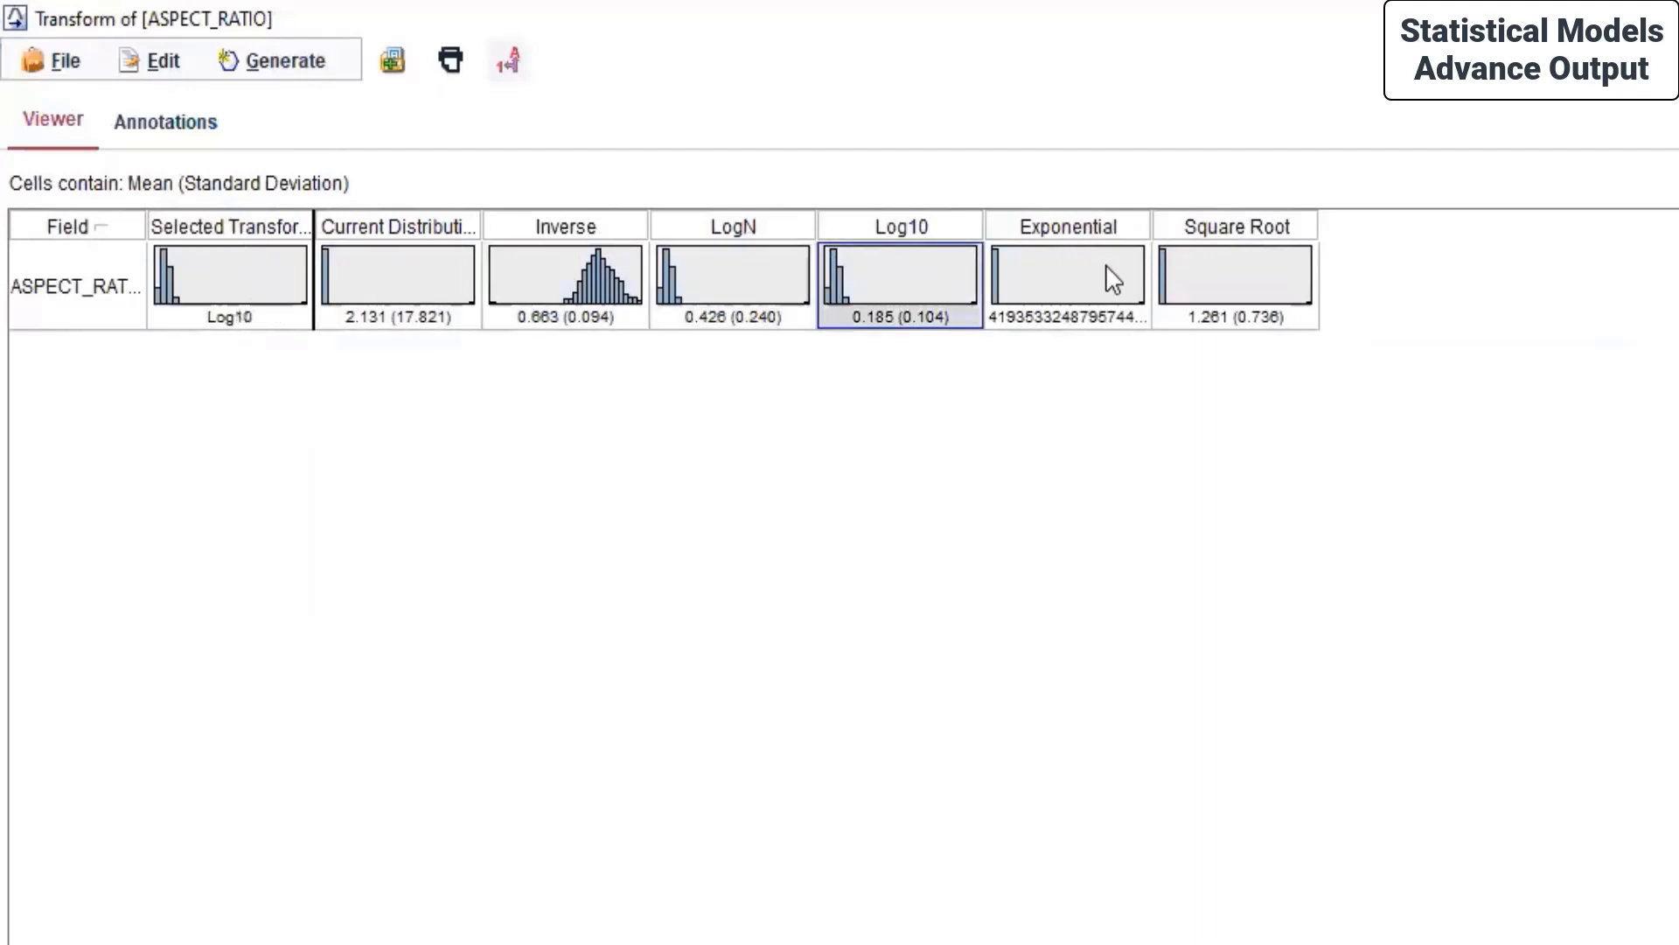
click(1107, 271)
click(1218, 281)
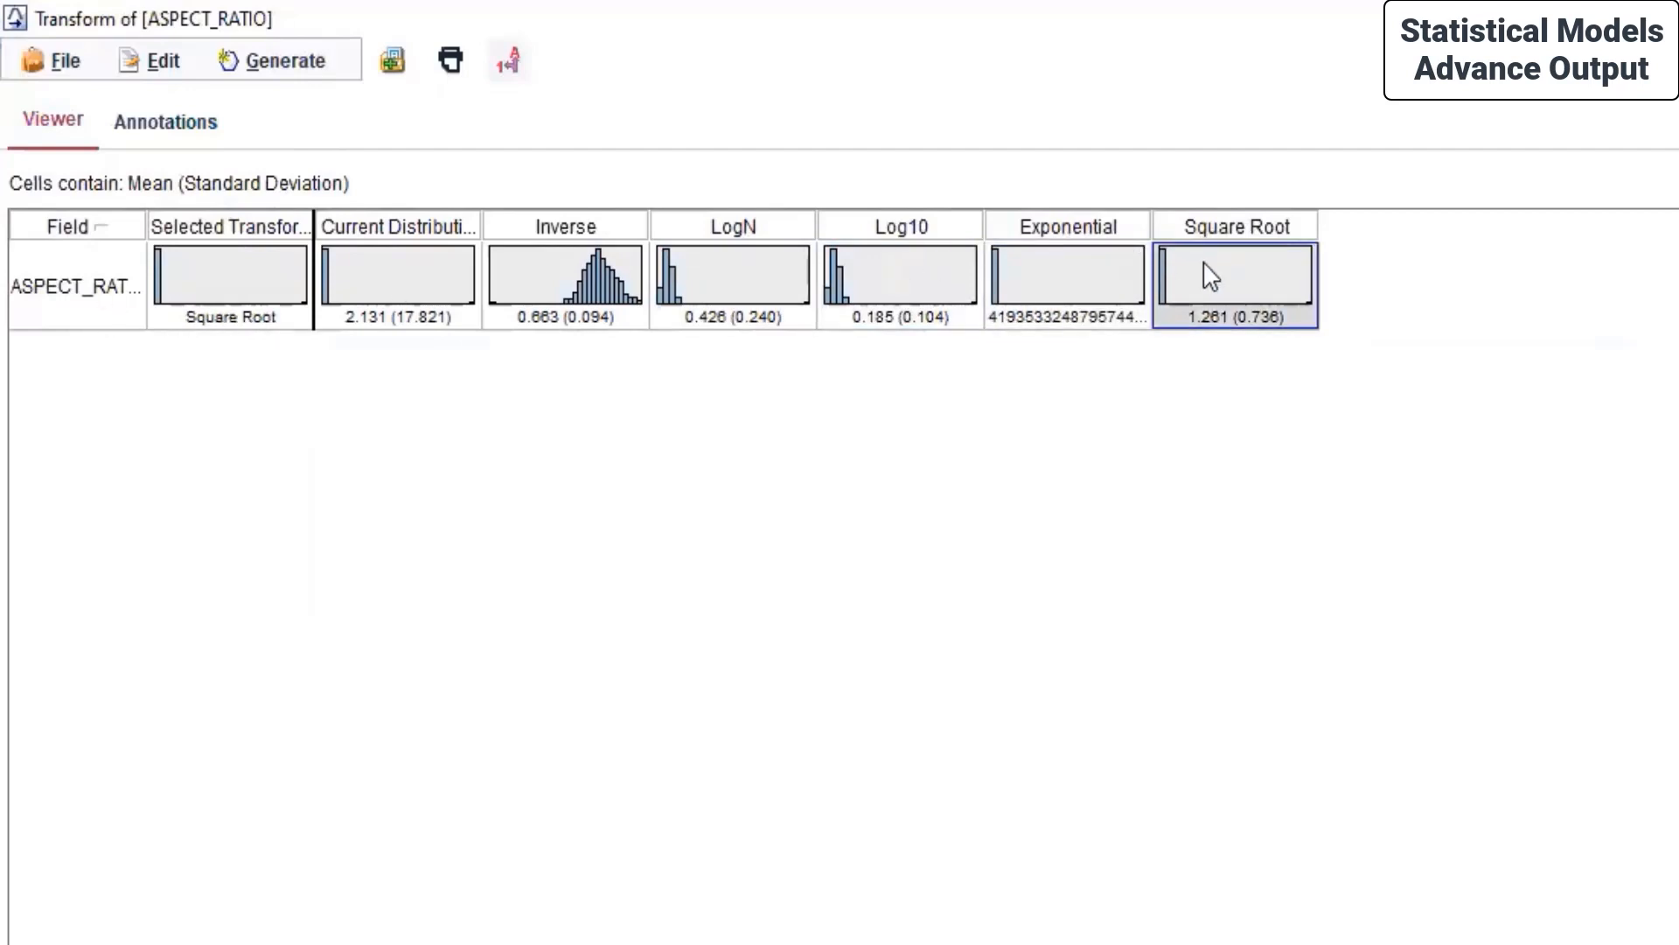
Examine the full-size histogram of the Square Root transformation of ASPECT_RATIO.
double_click(1226, 225)
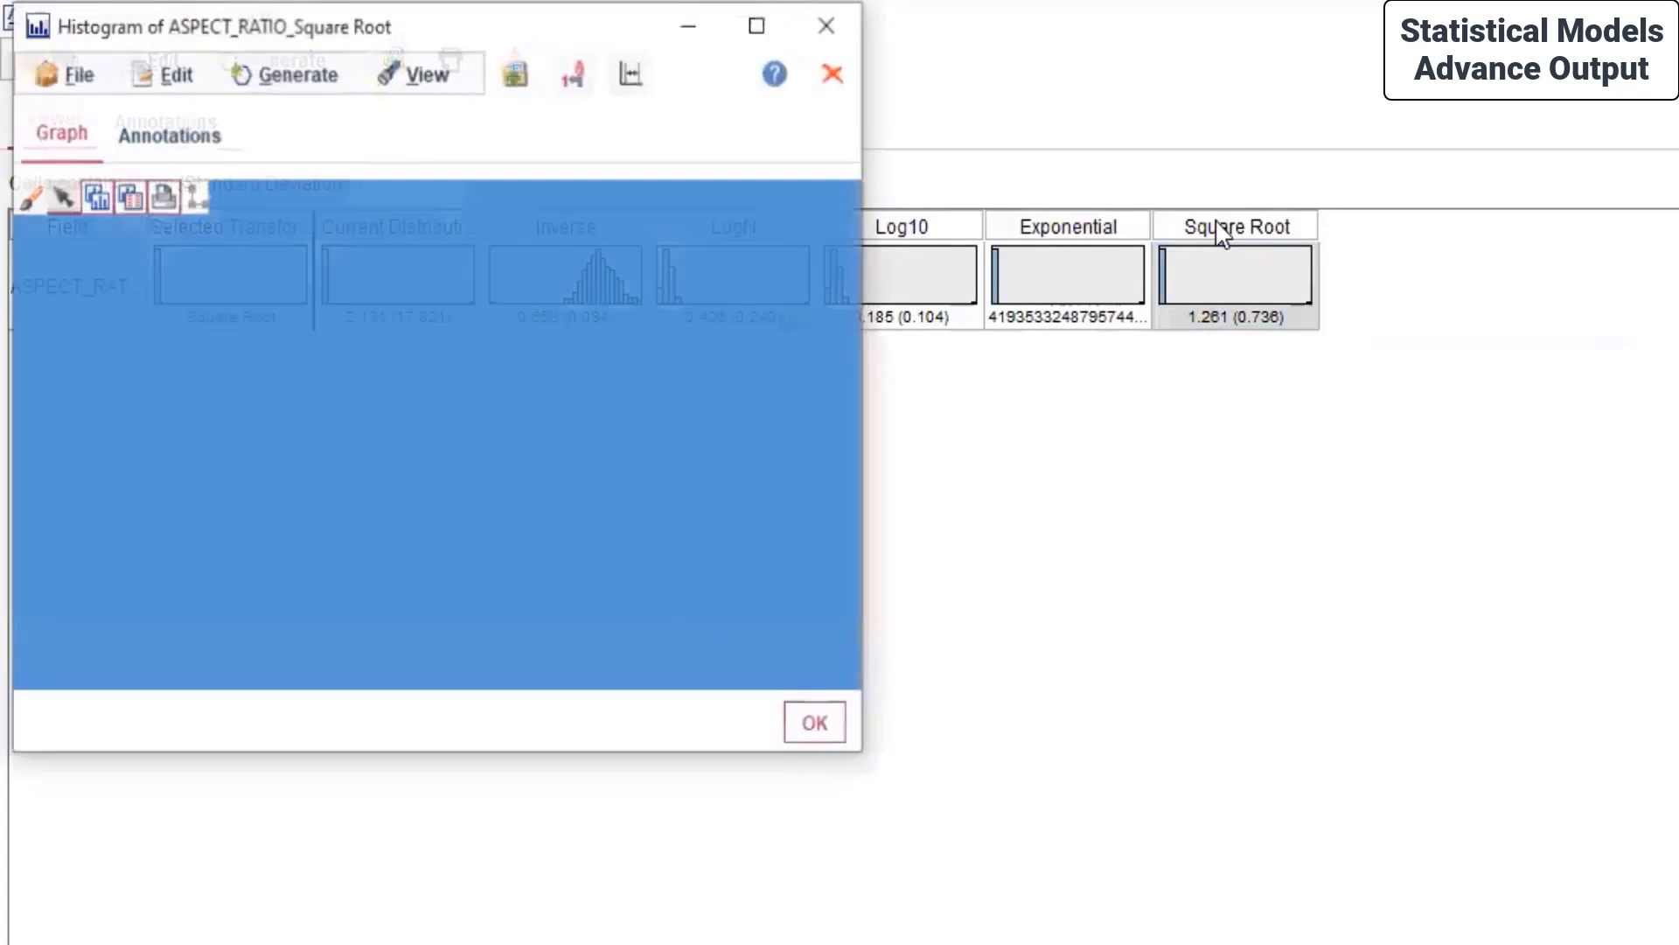
click(758, 25)
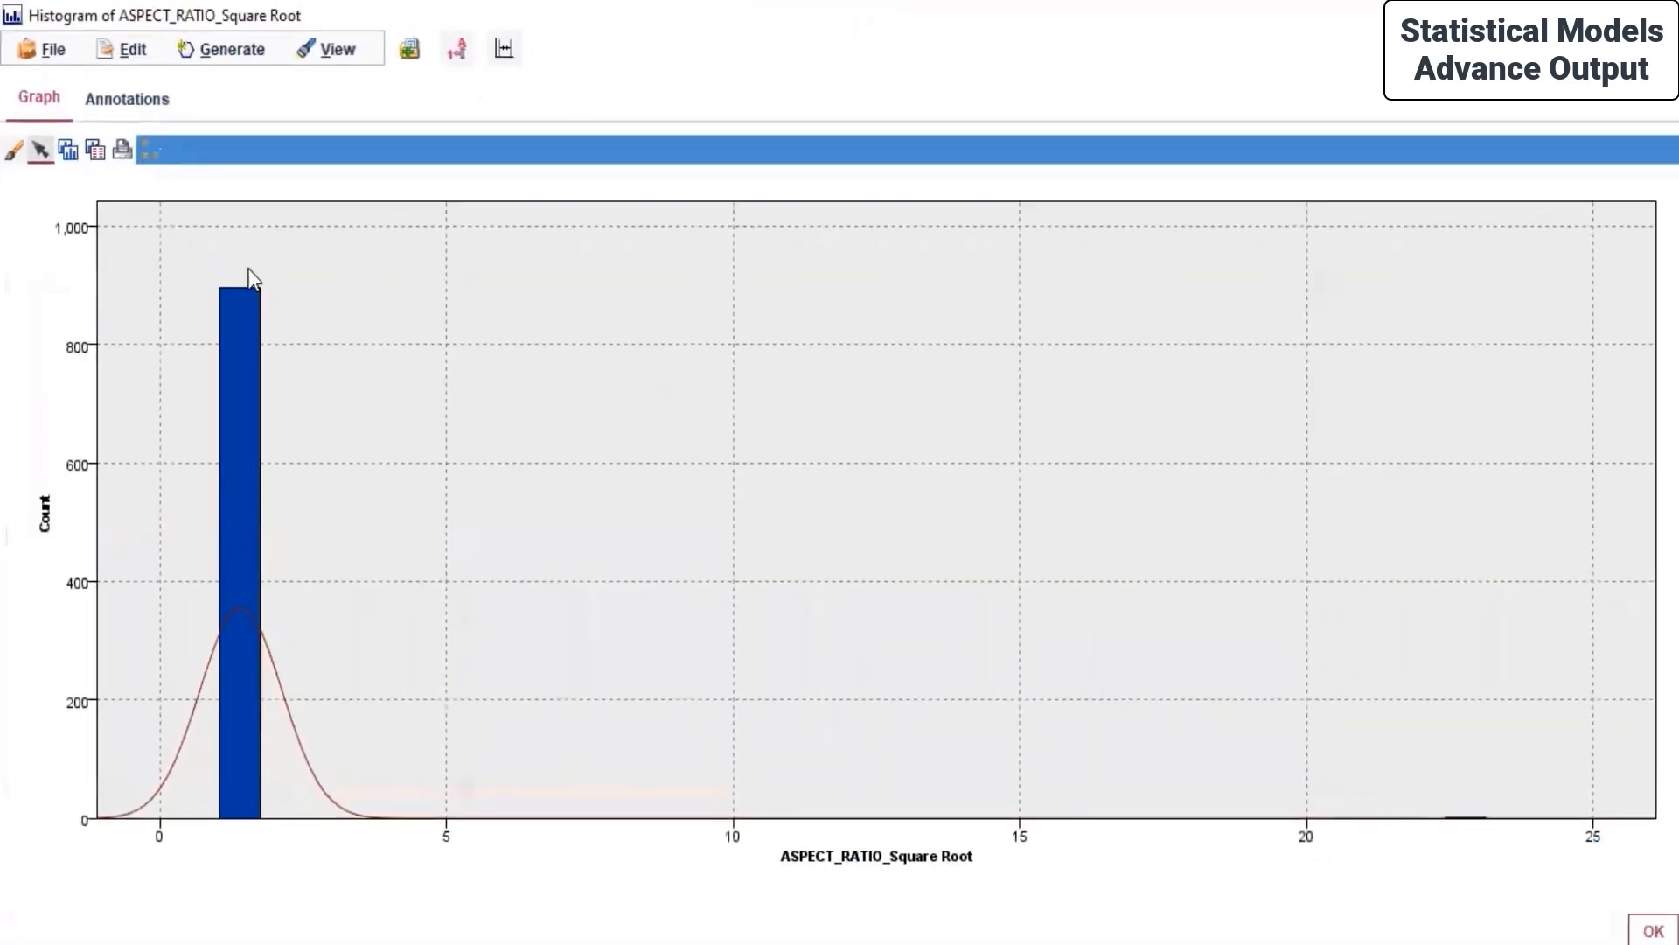
mouse_move(245, 715)
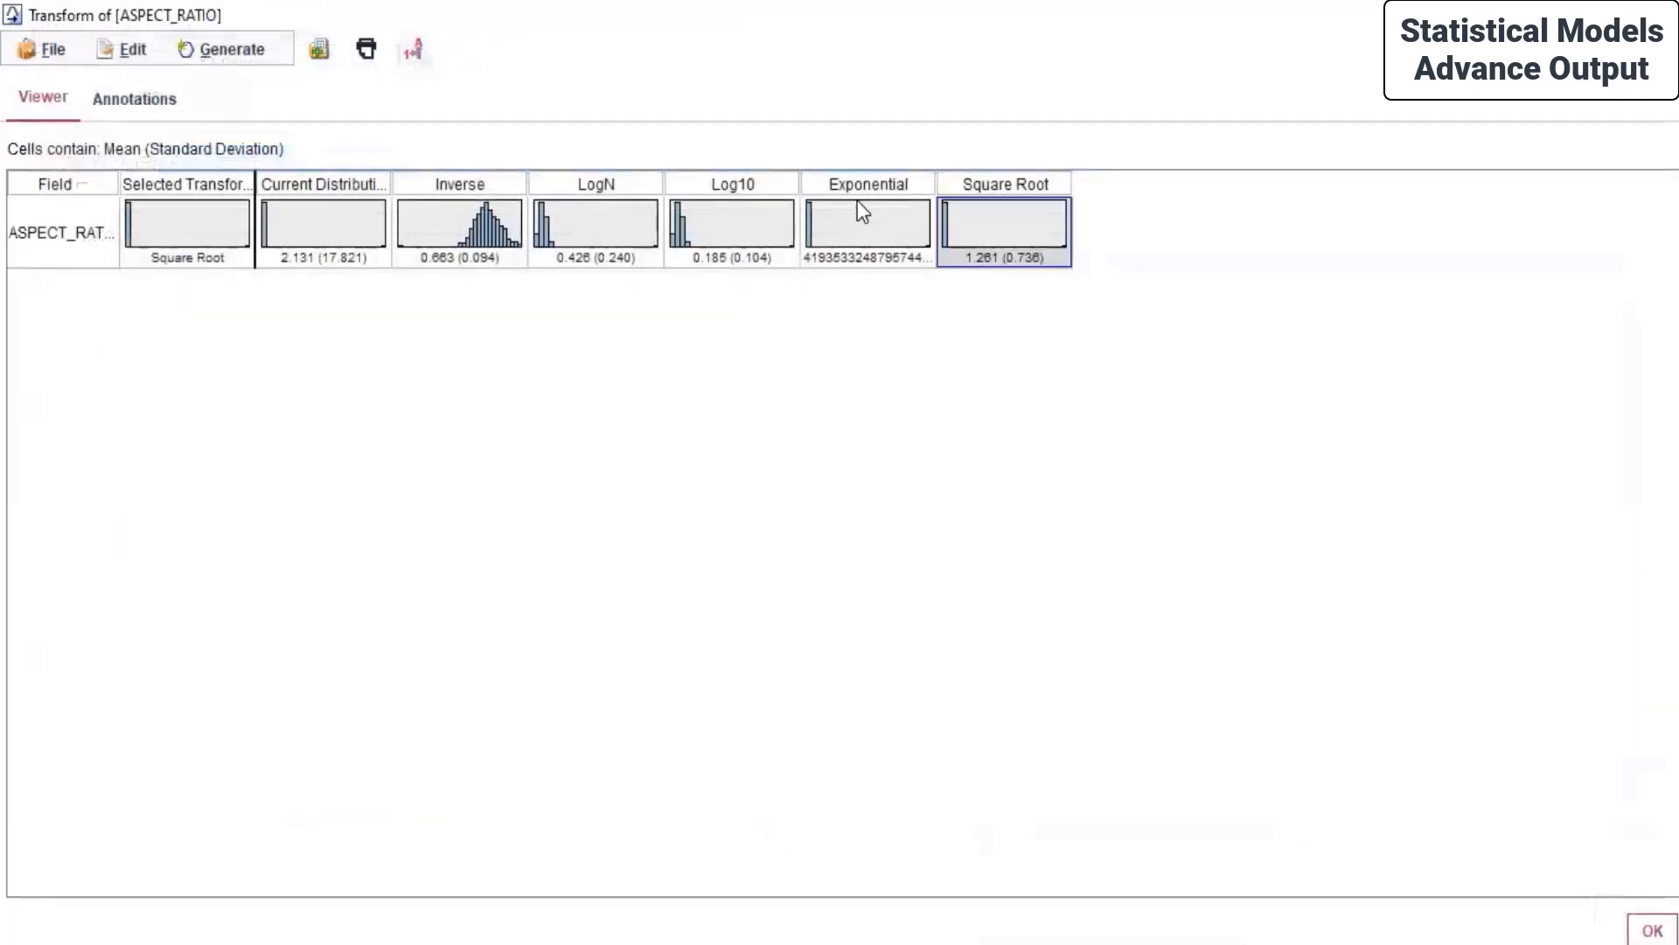
Select the Exponential transformation for ASPECT_RATIO and examine its histogram at full size.
click(860, 208)
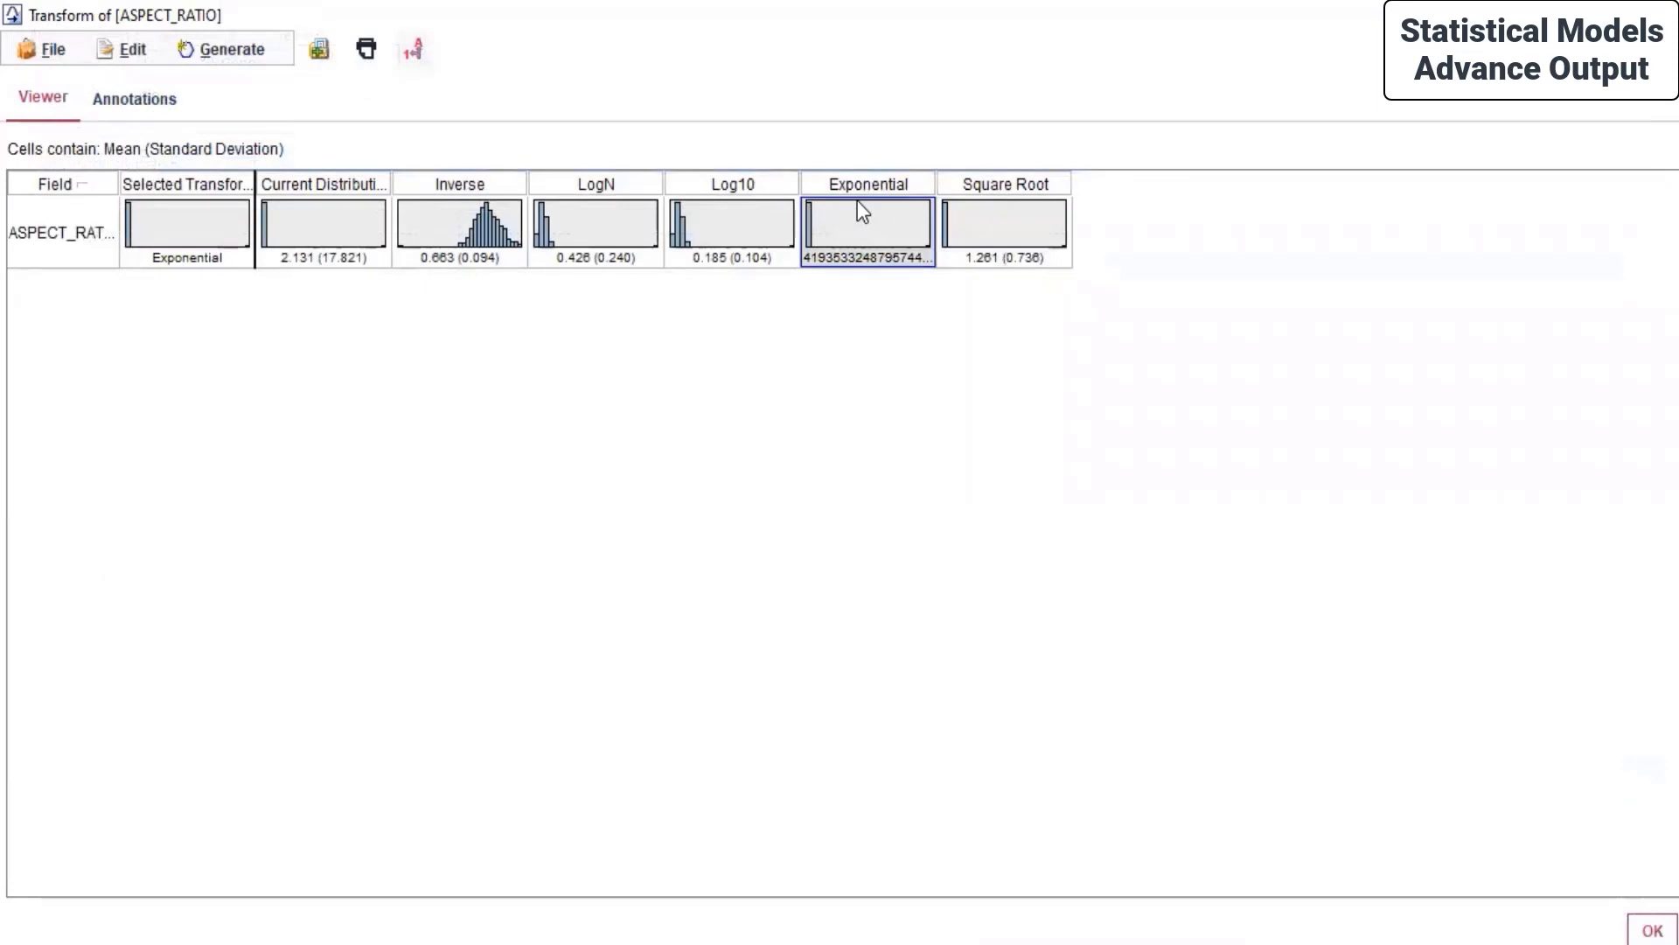
double_click(852, 218)
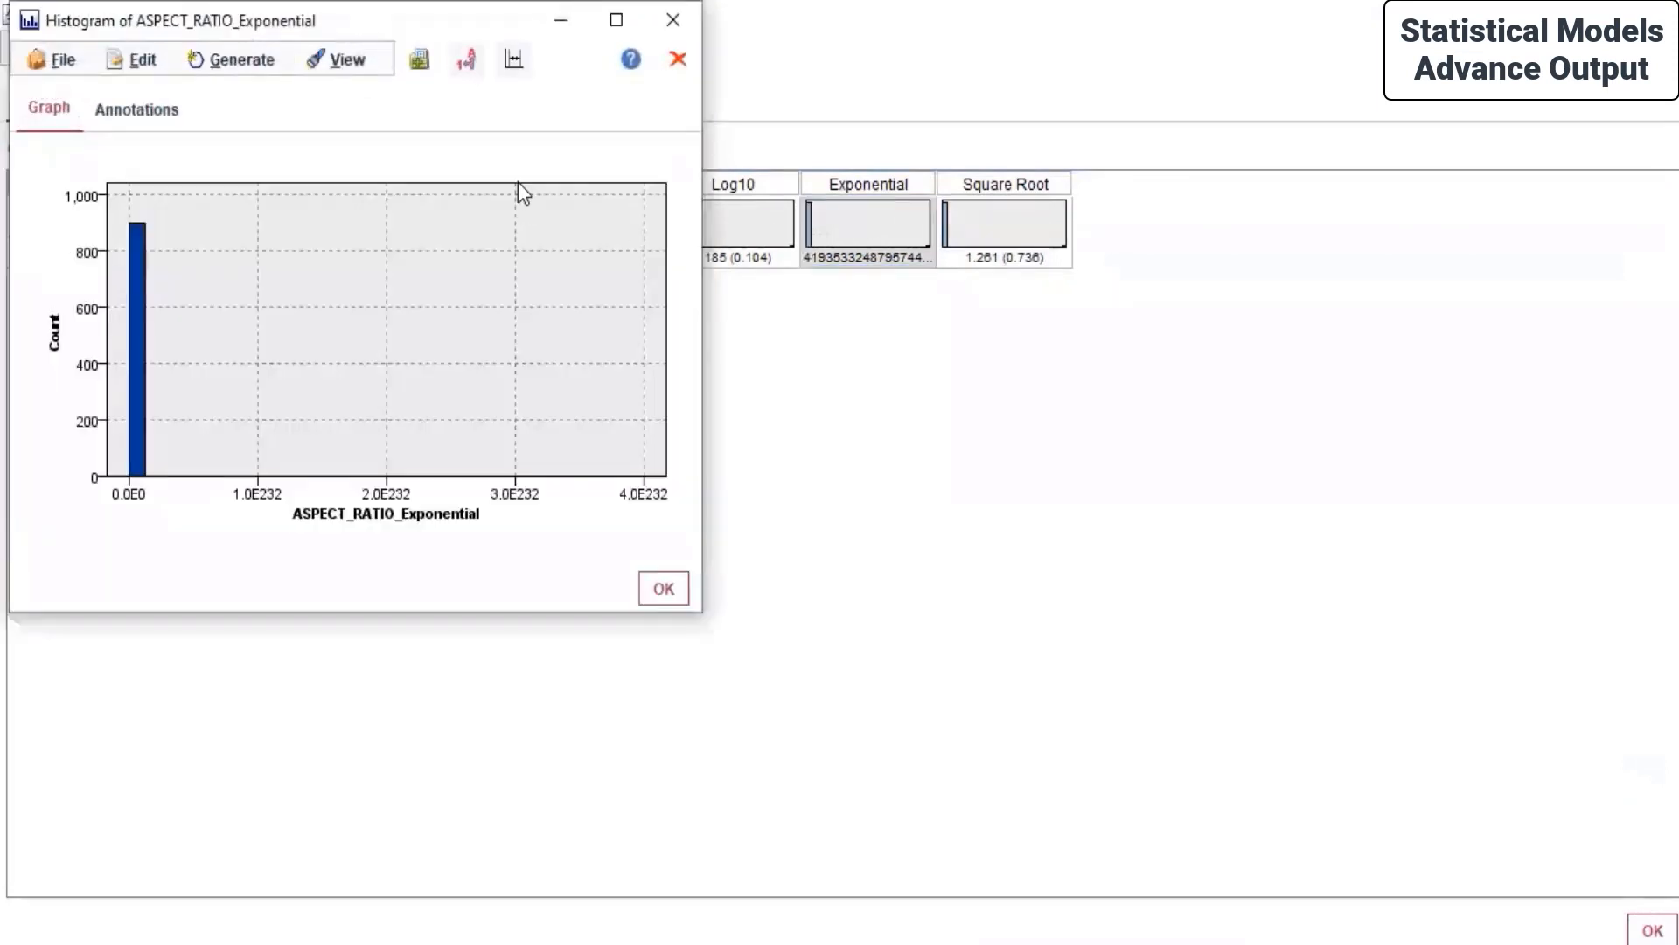
click(615, 19)
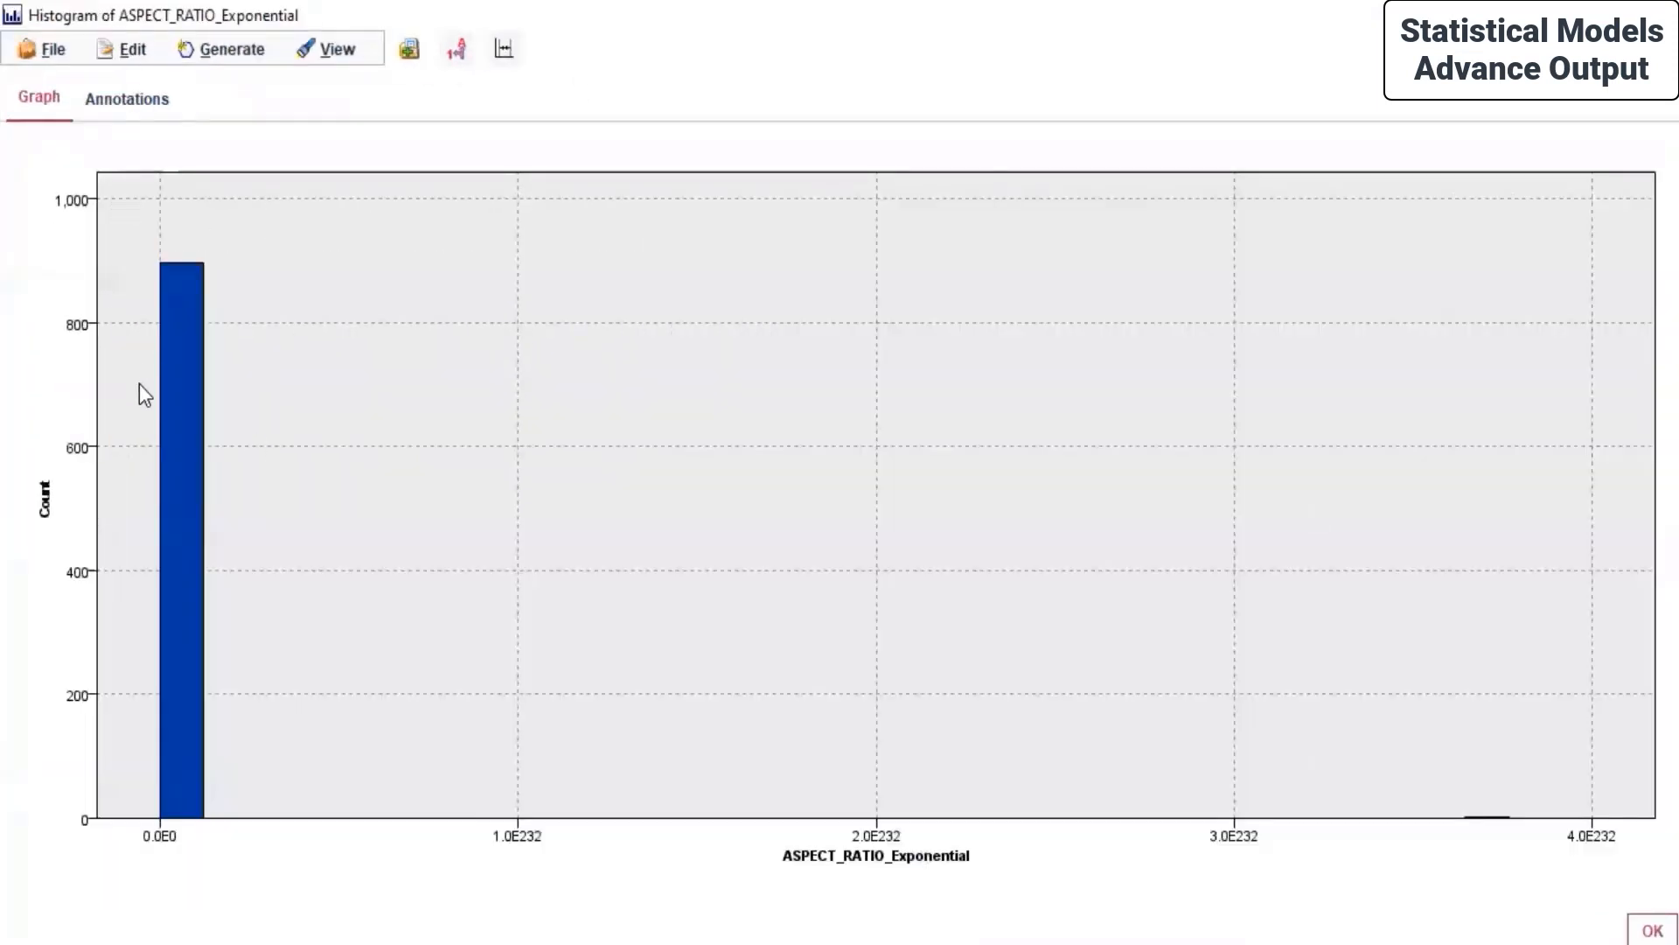
mouse_move(180, 385)
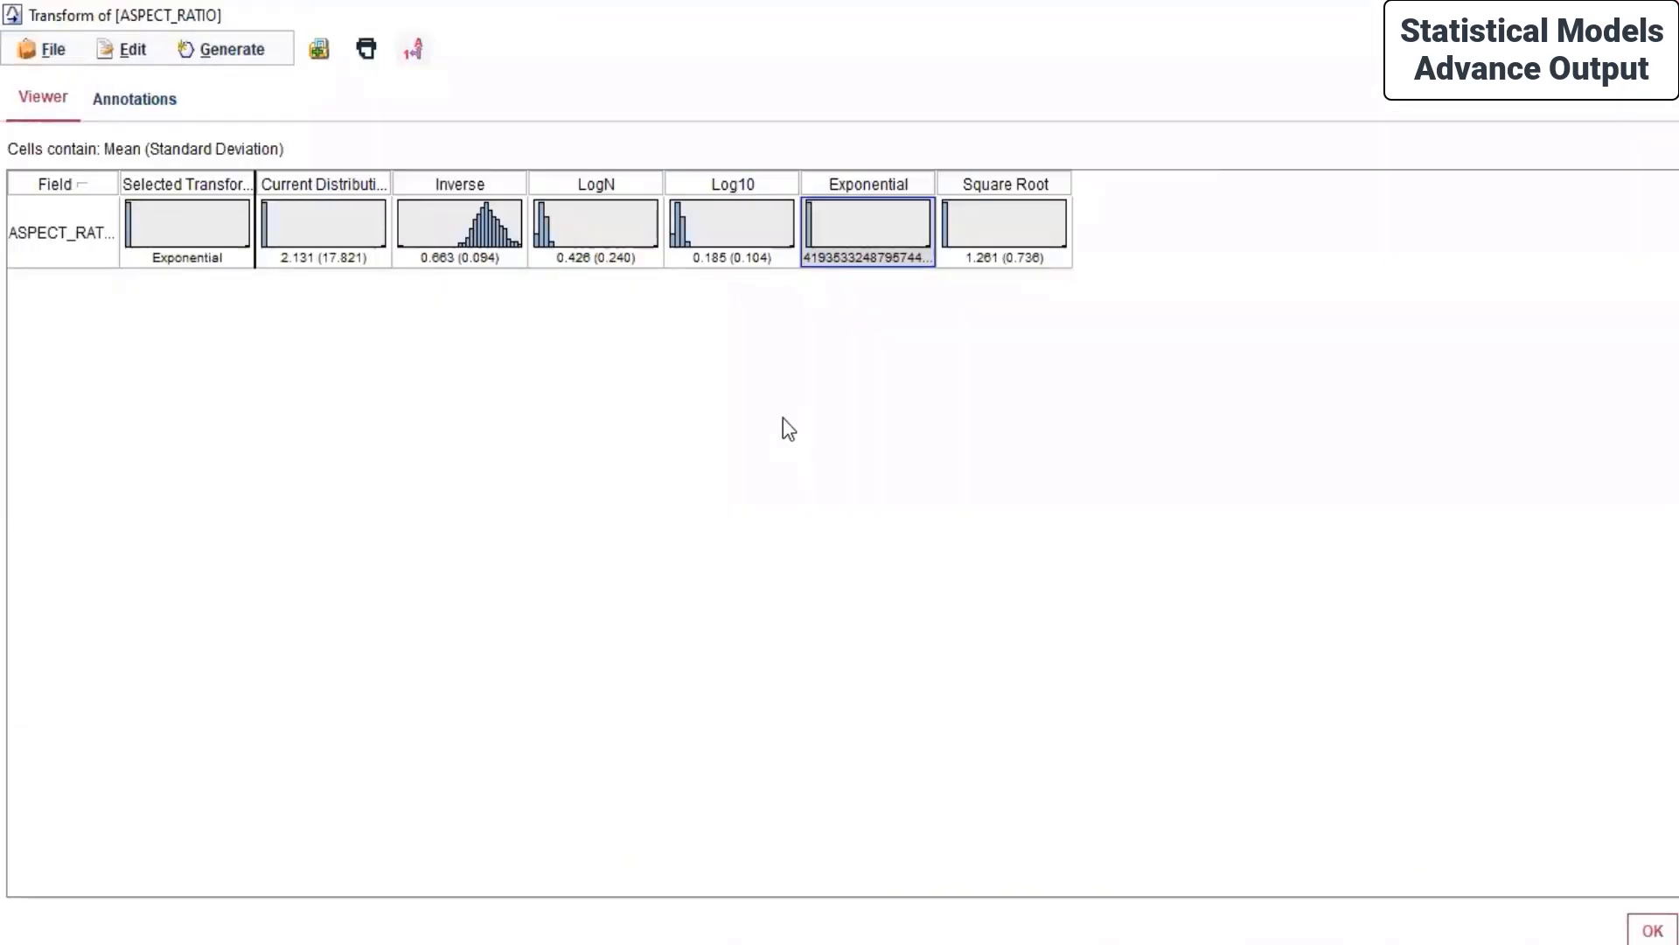
Save the Transform output in the Day 8 folder as "Transform of [ASPECT_RATIO]-distributions".
click(47, 49)
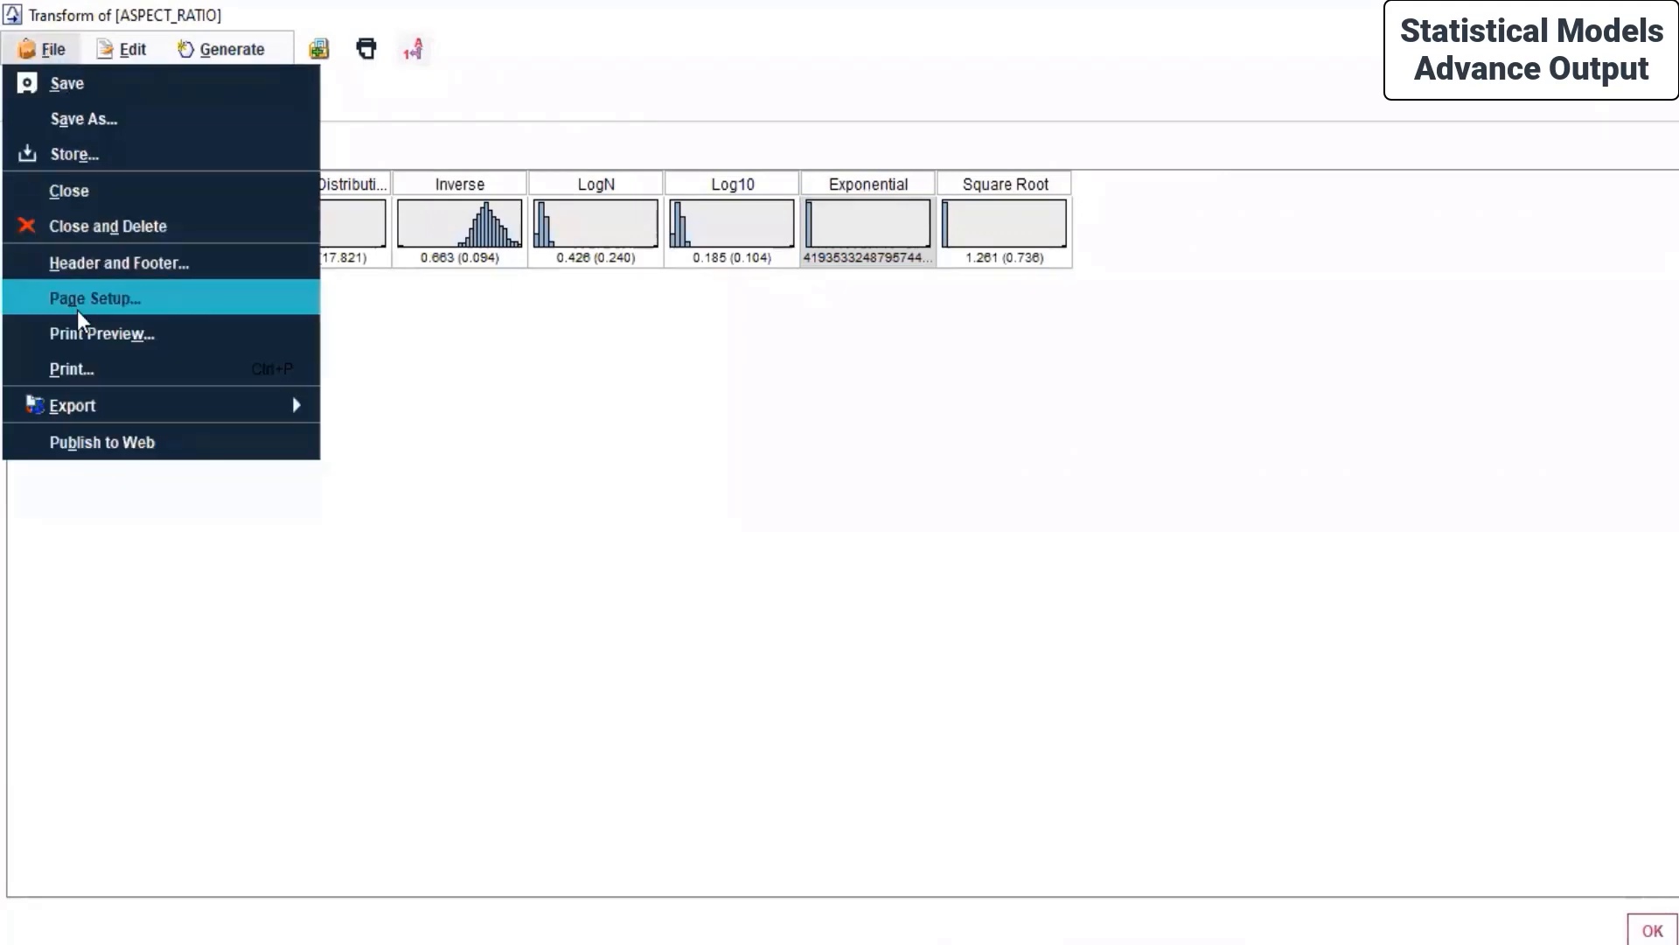
click(65, 123)
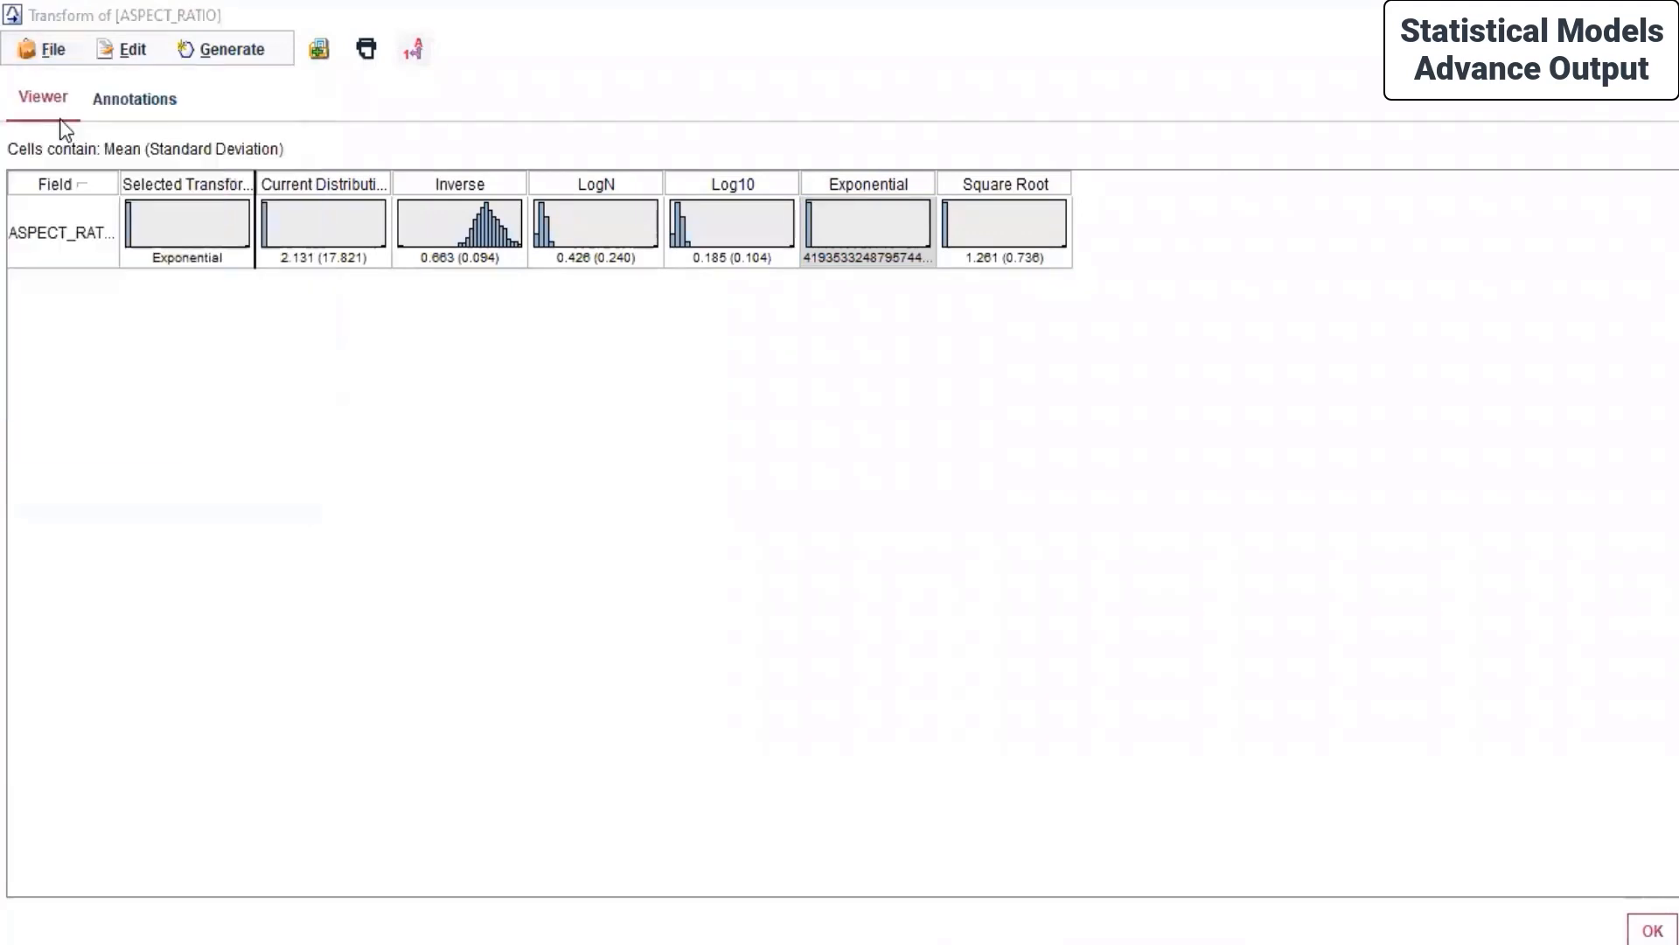
text(-)
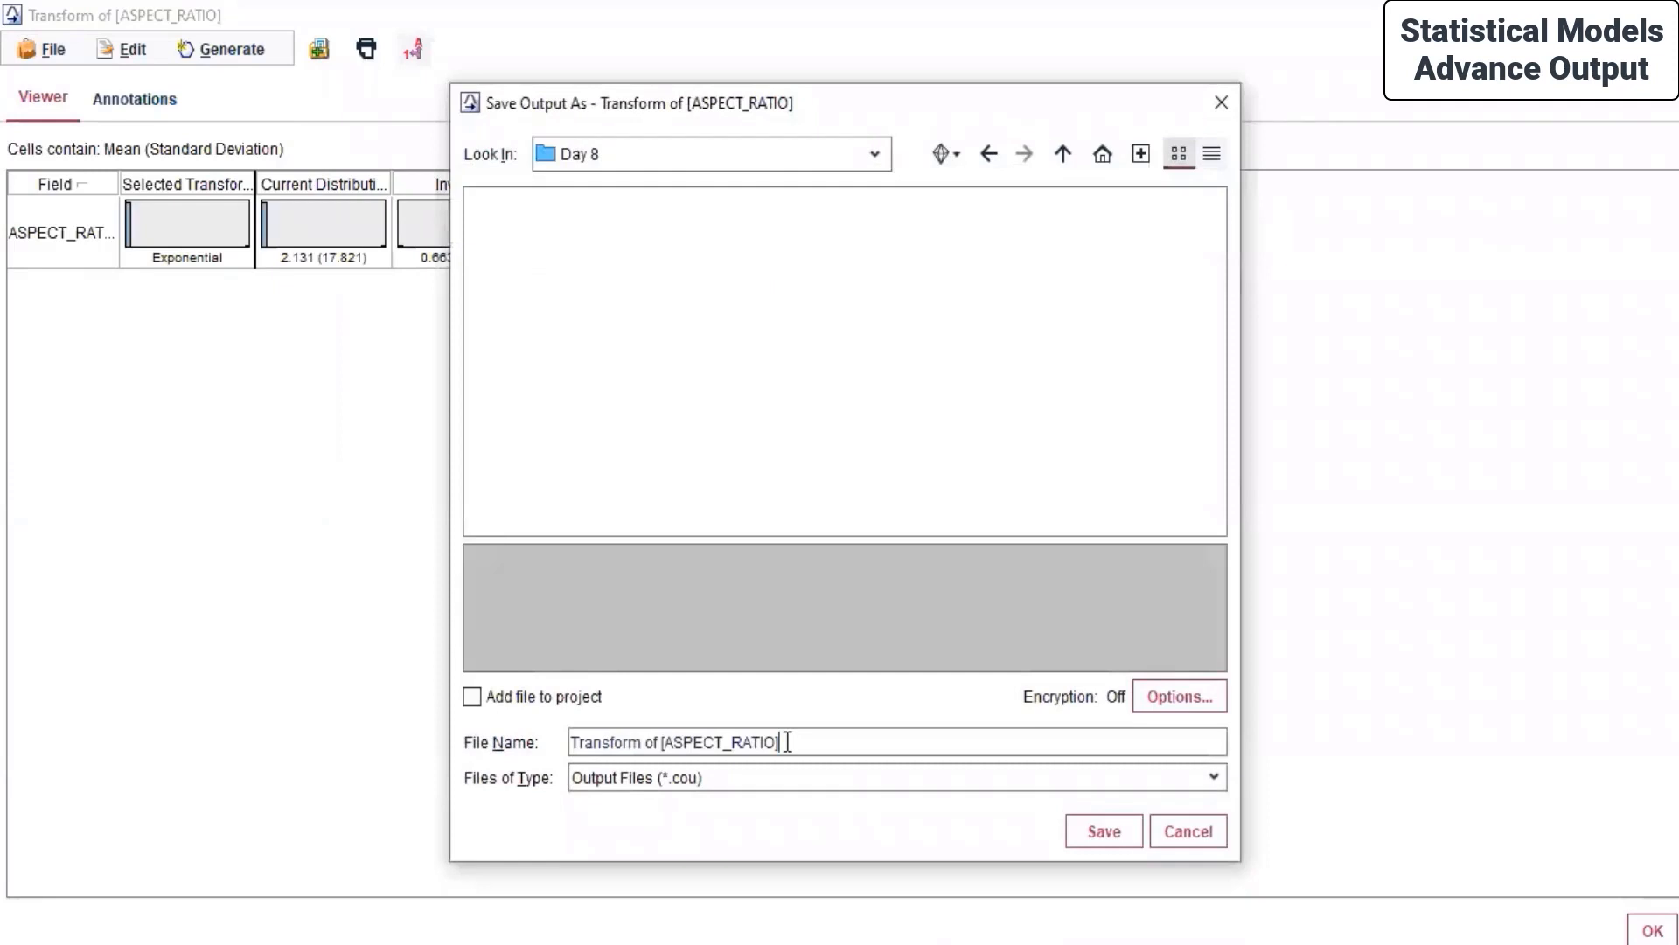
text(distributions)
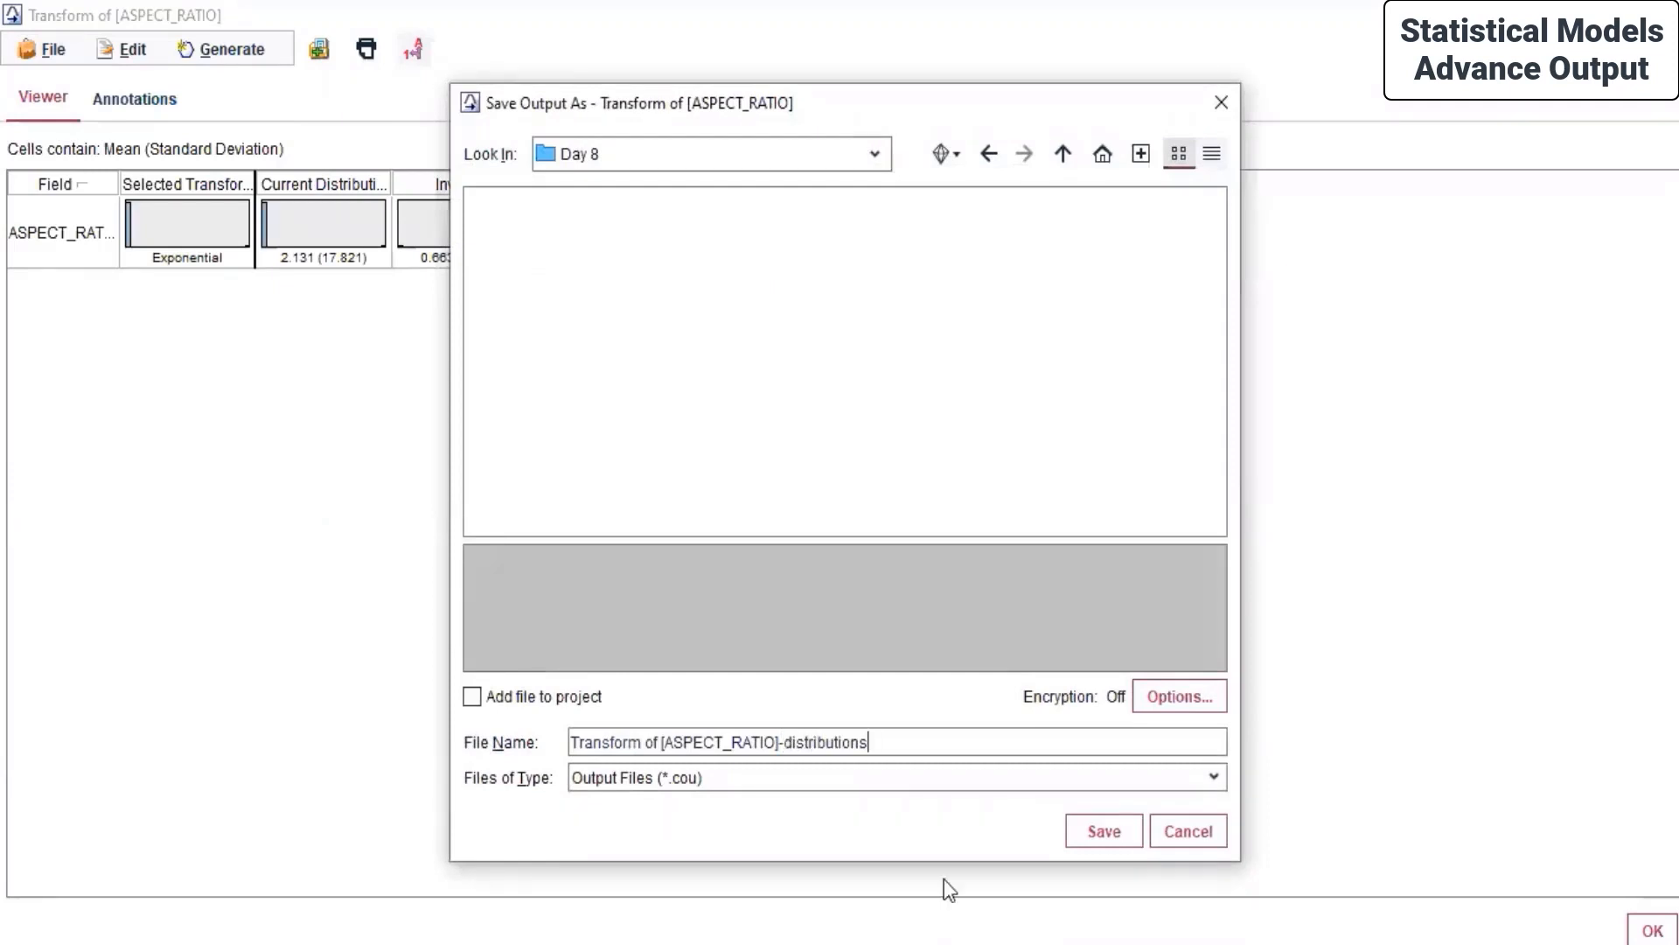
click(1102, 835)
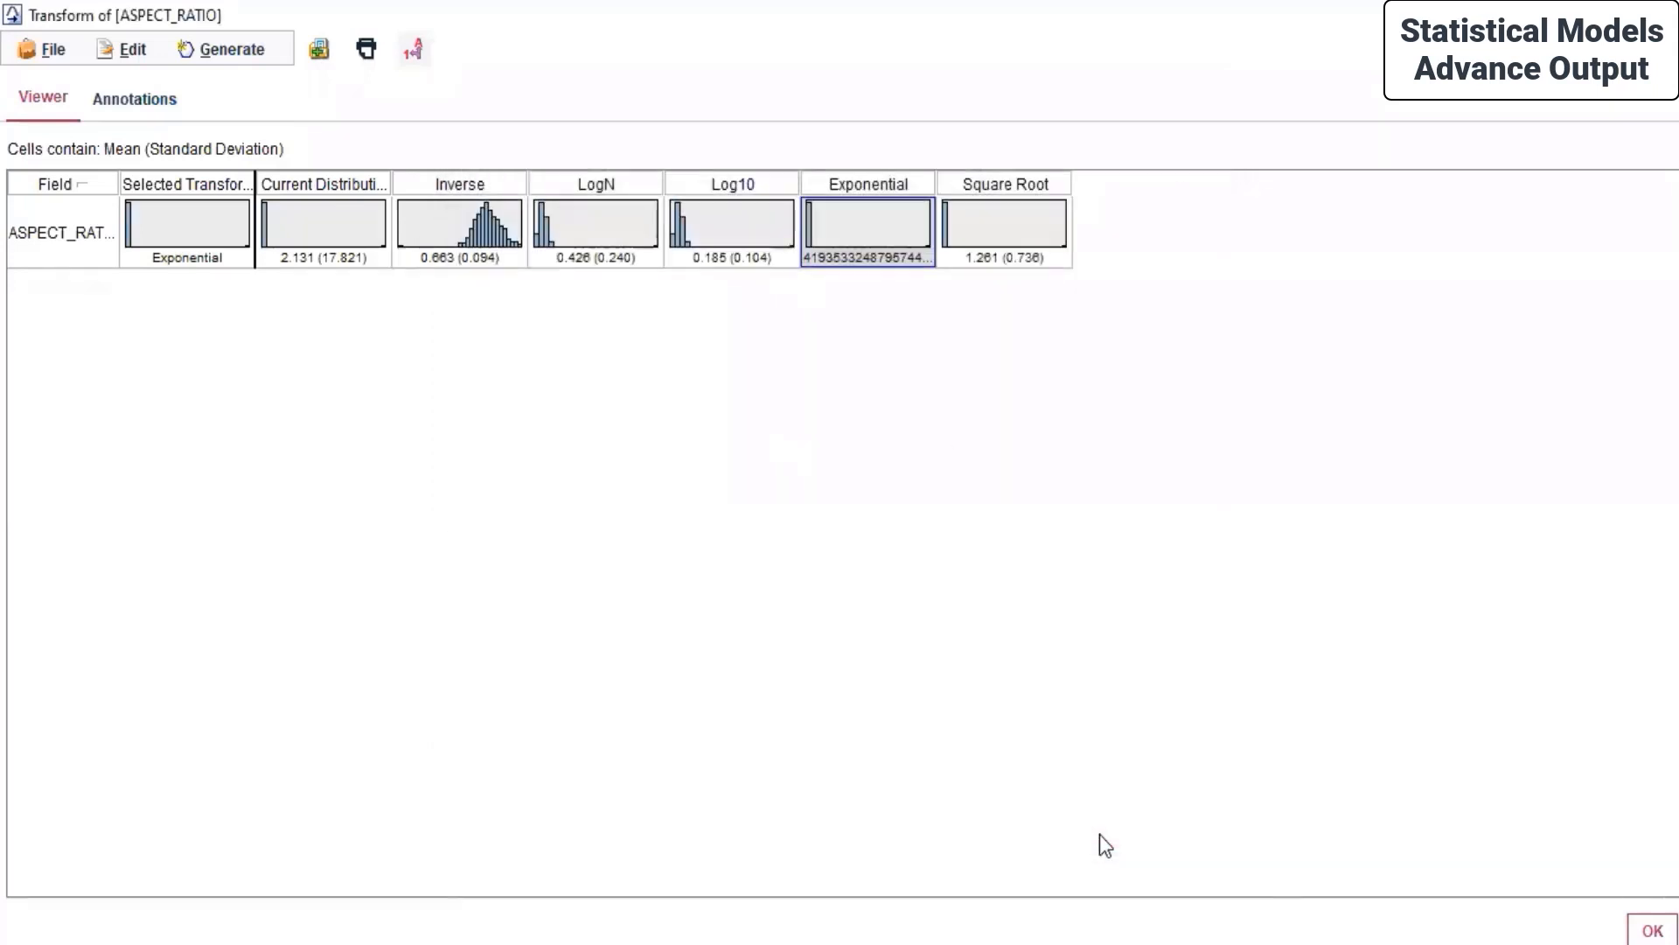
Select the Inverse transformation for ASPECT_RATIO and examine its histogram at full size.
click(483, 223)
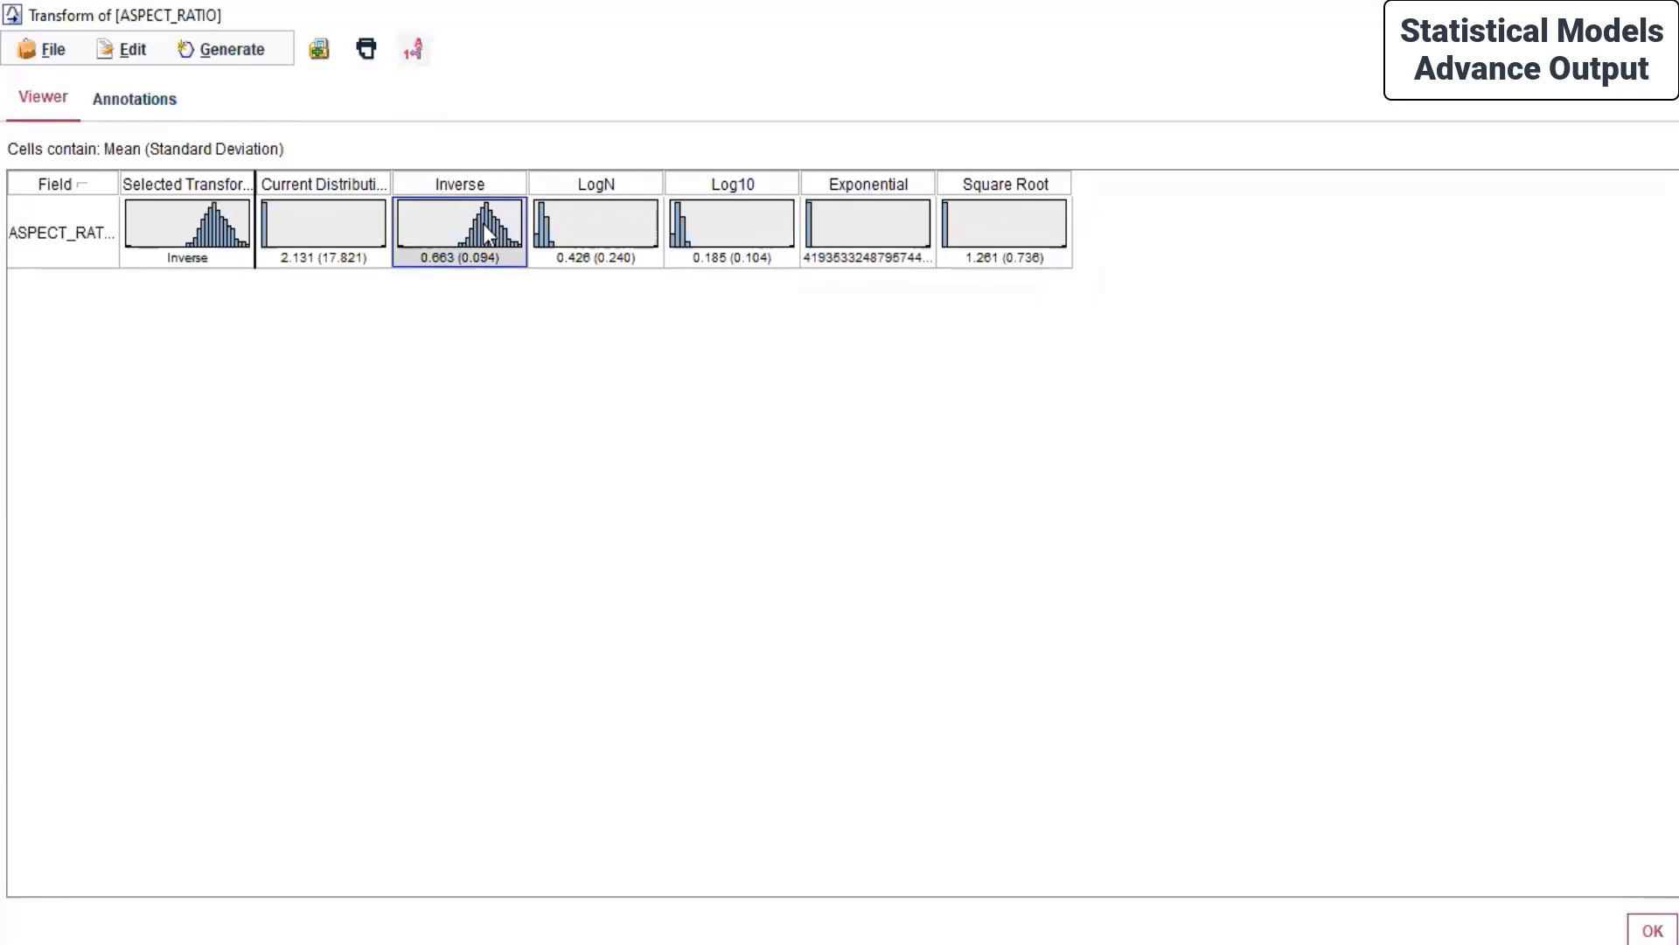
double_click(482, 223)
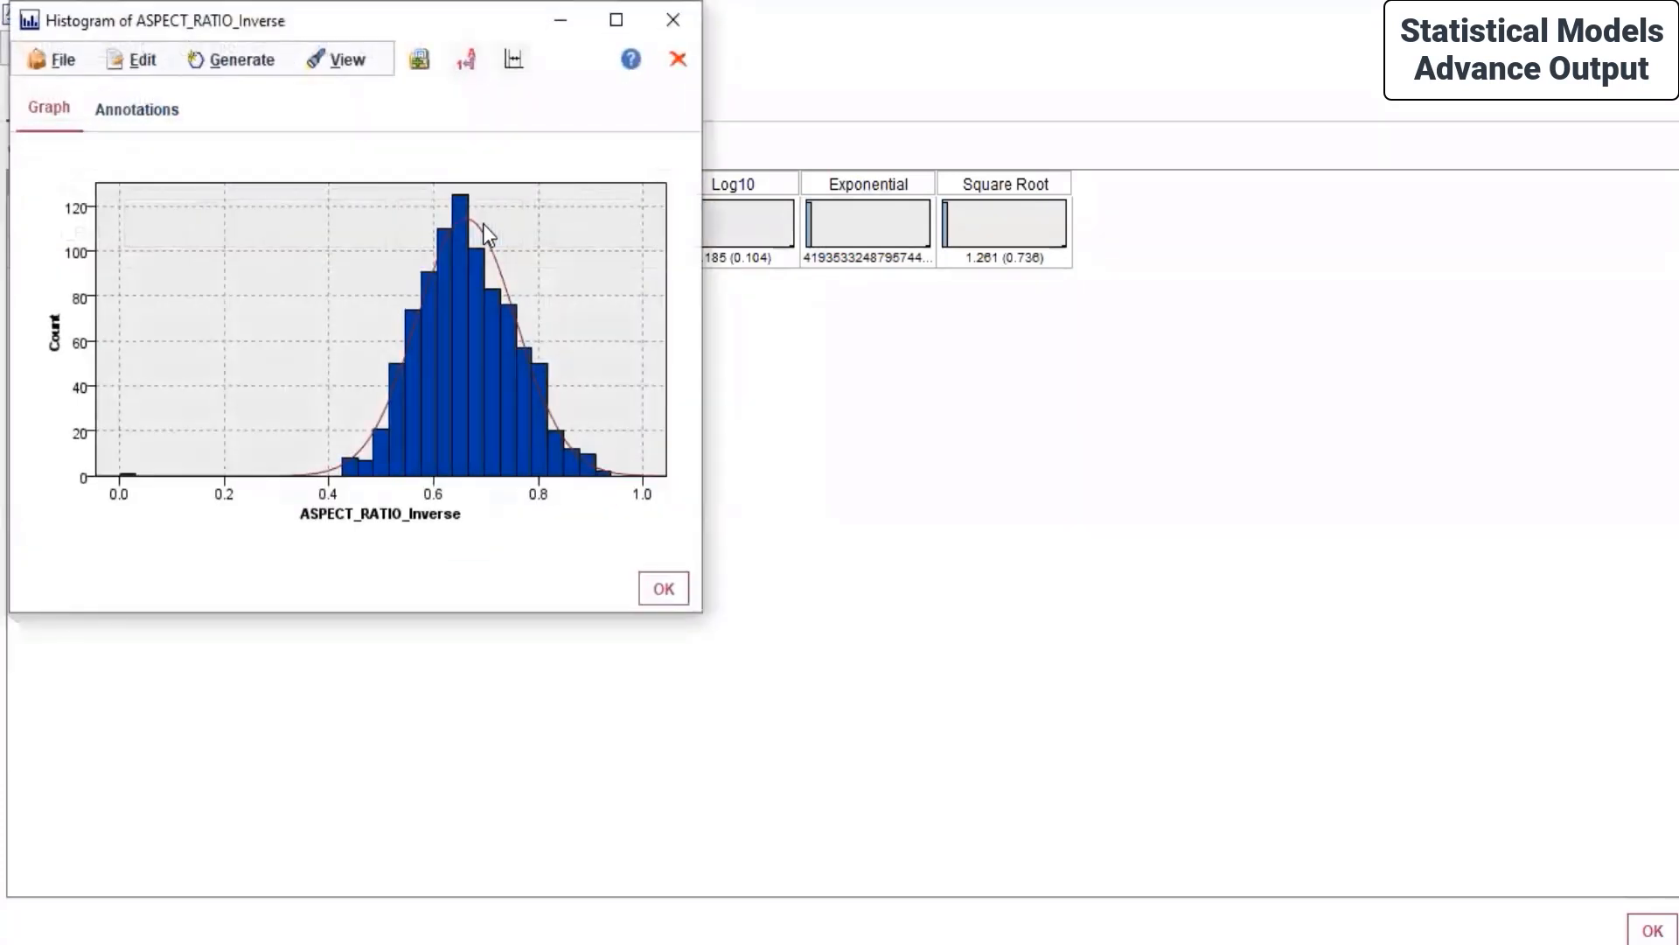
mouse_move(467, 307)
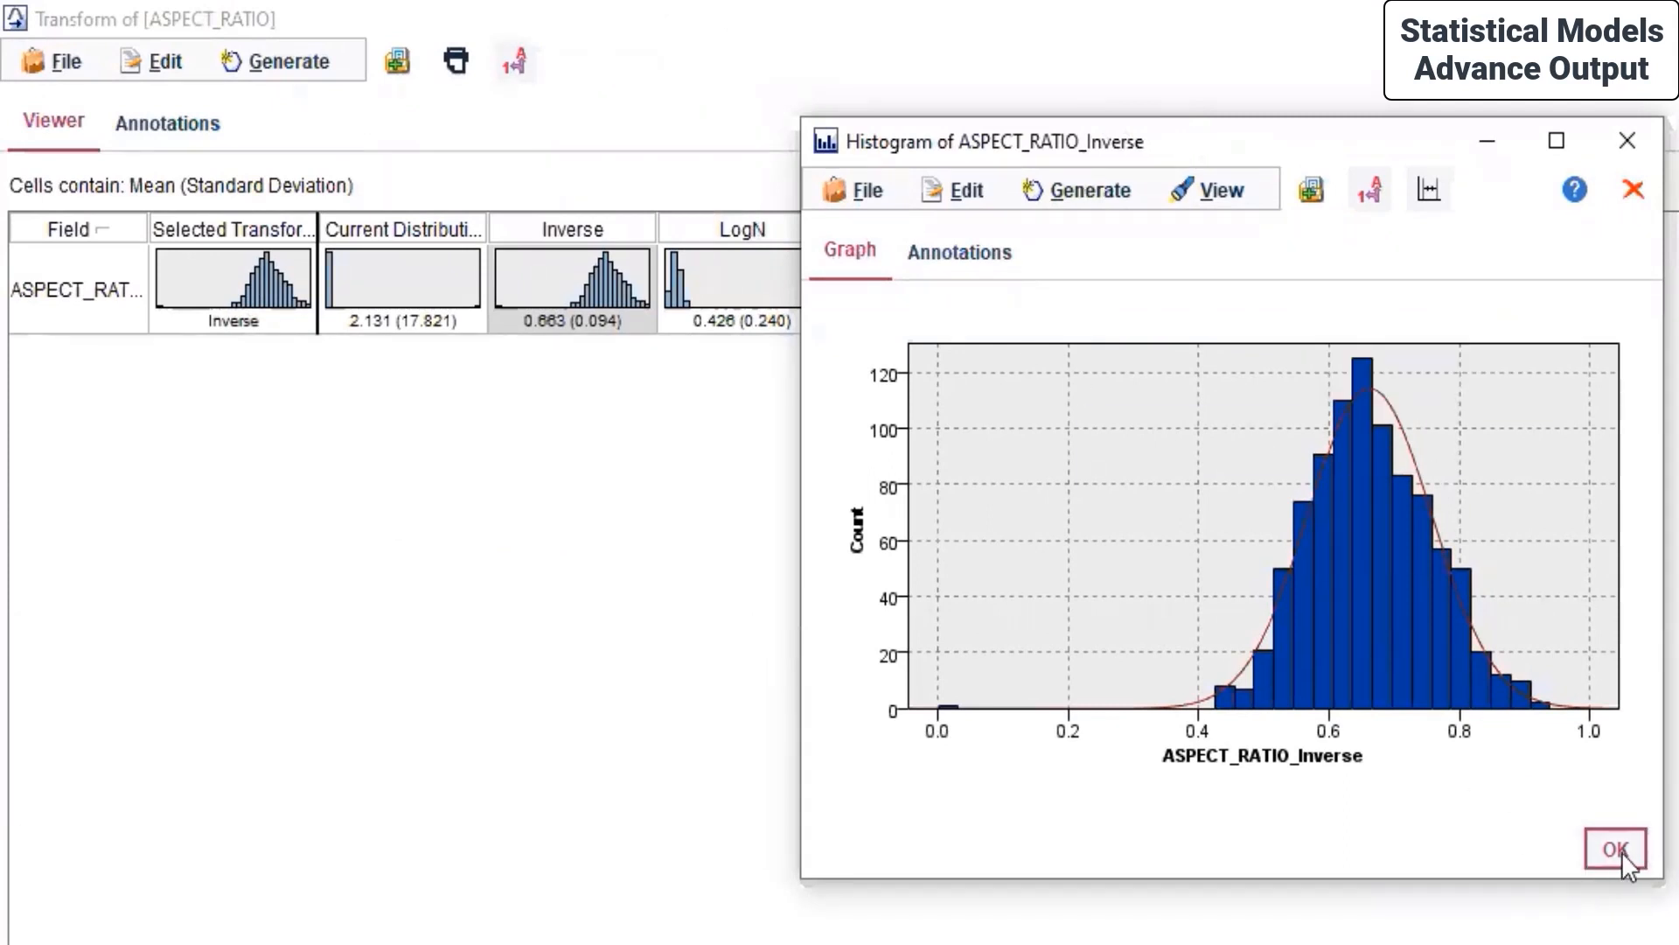
Show the banding controls on the ASPECT_RATIO_Inverse histogram and split it into 3 equal bands.
click(1423, 191)
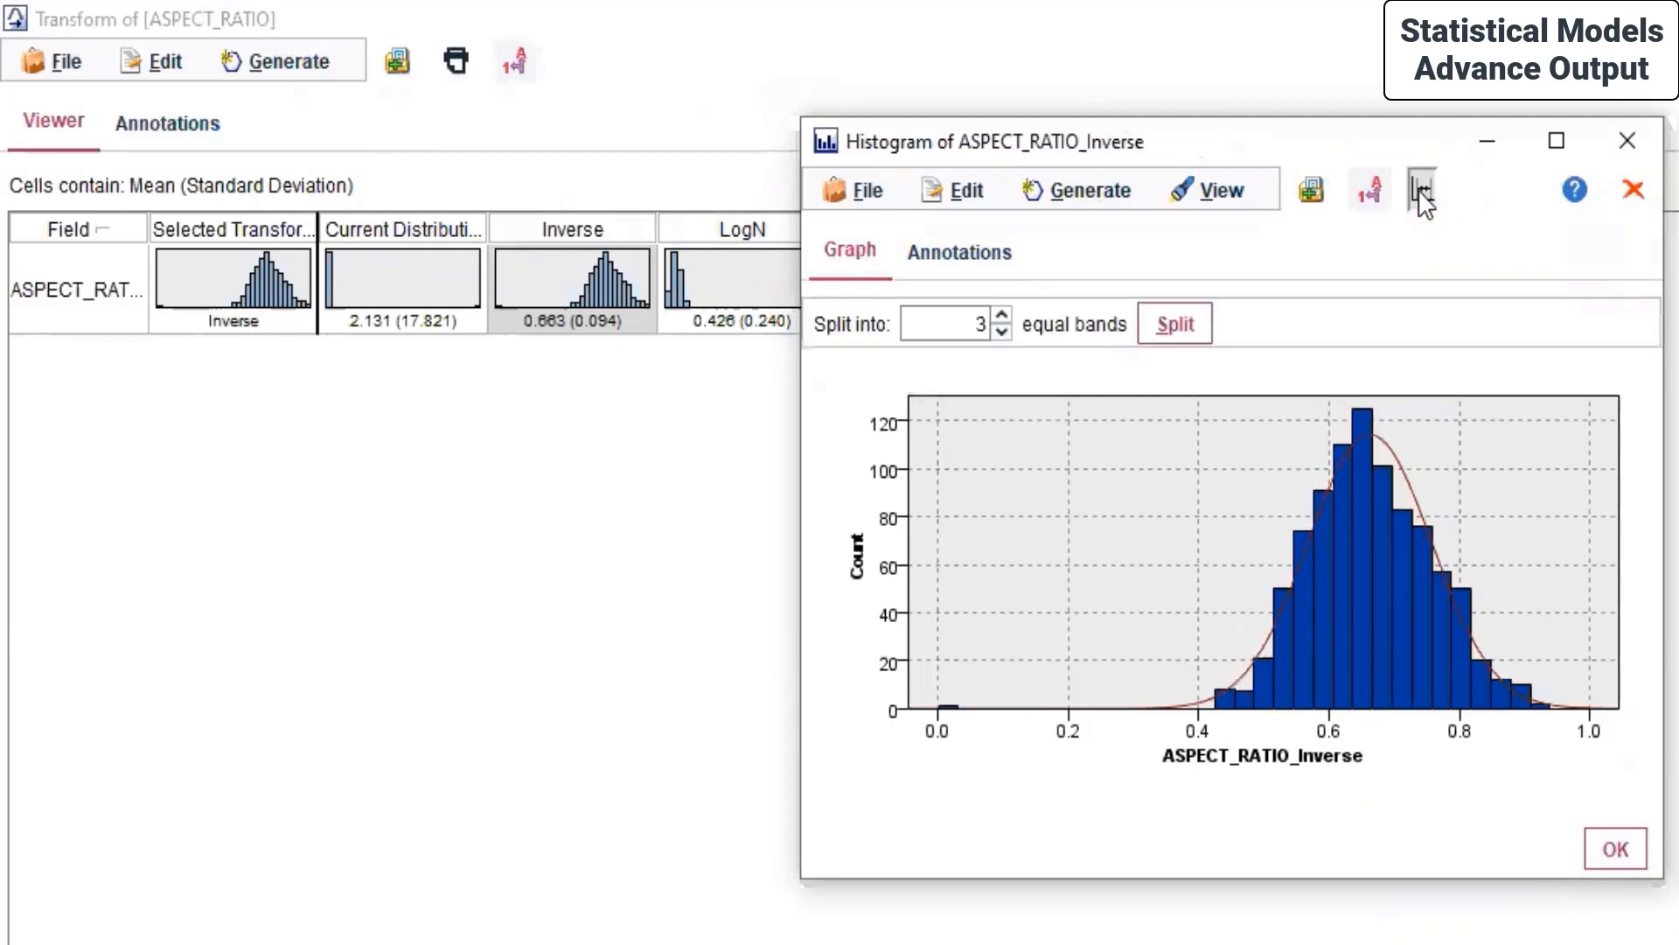
click(1371, 191)
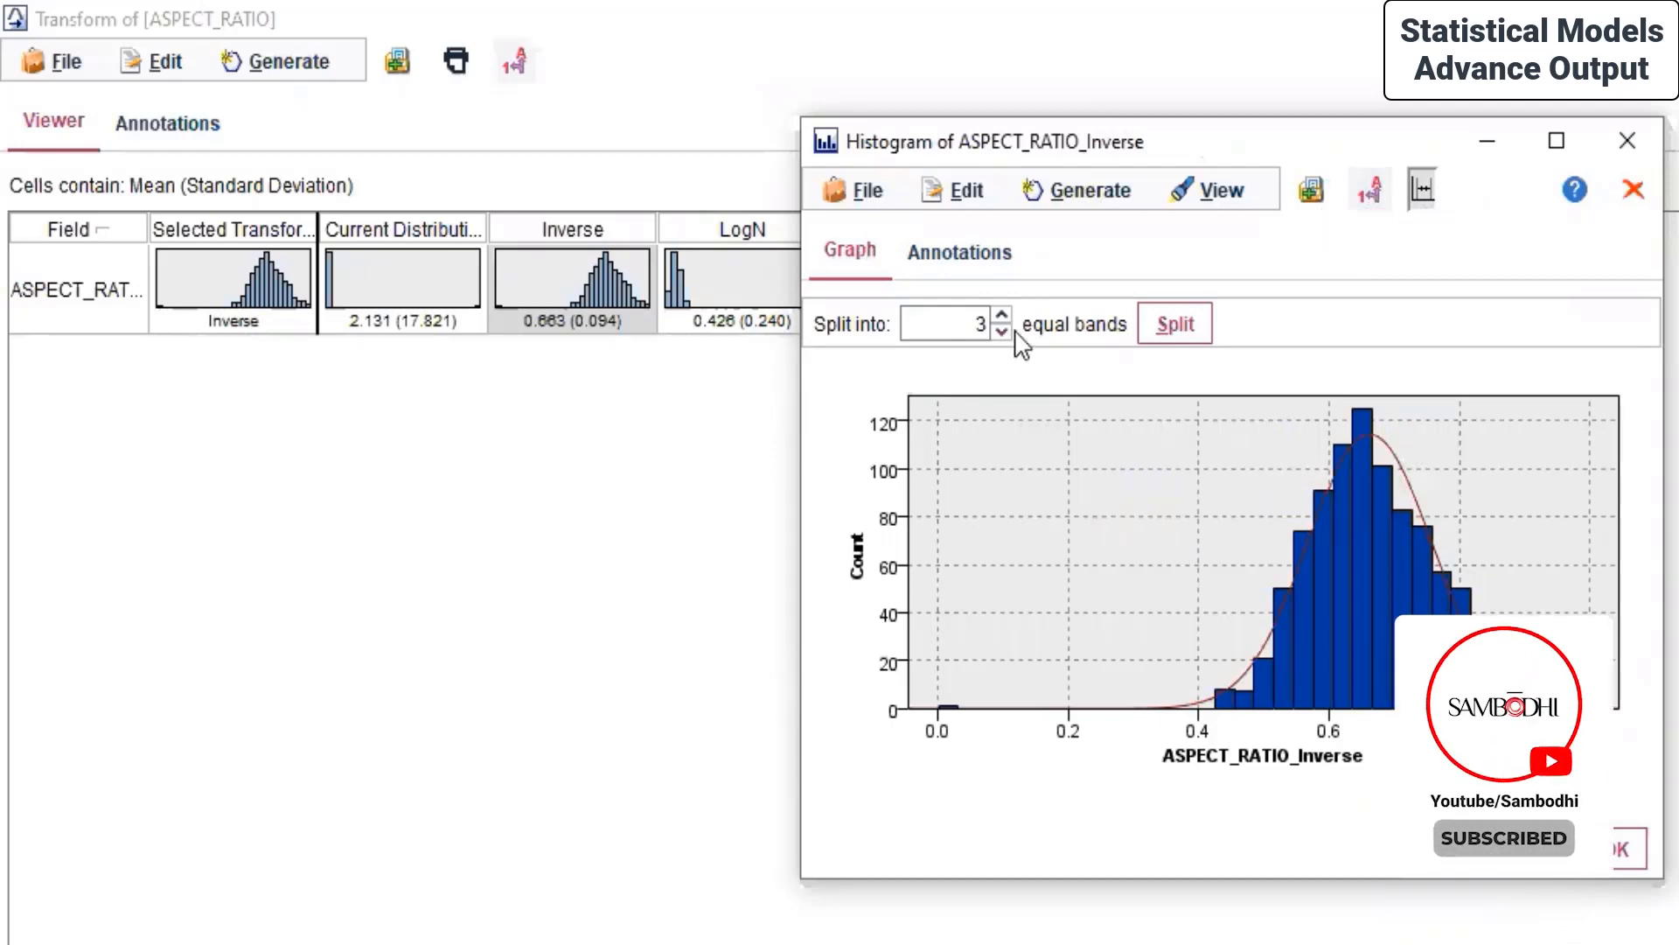
click(1174, 327)
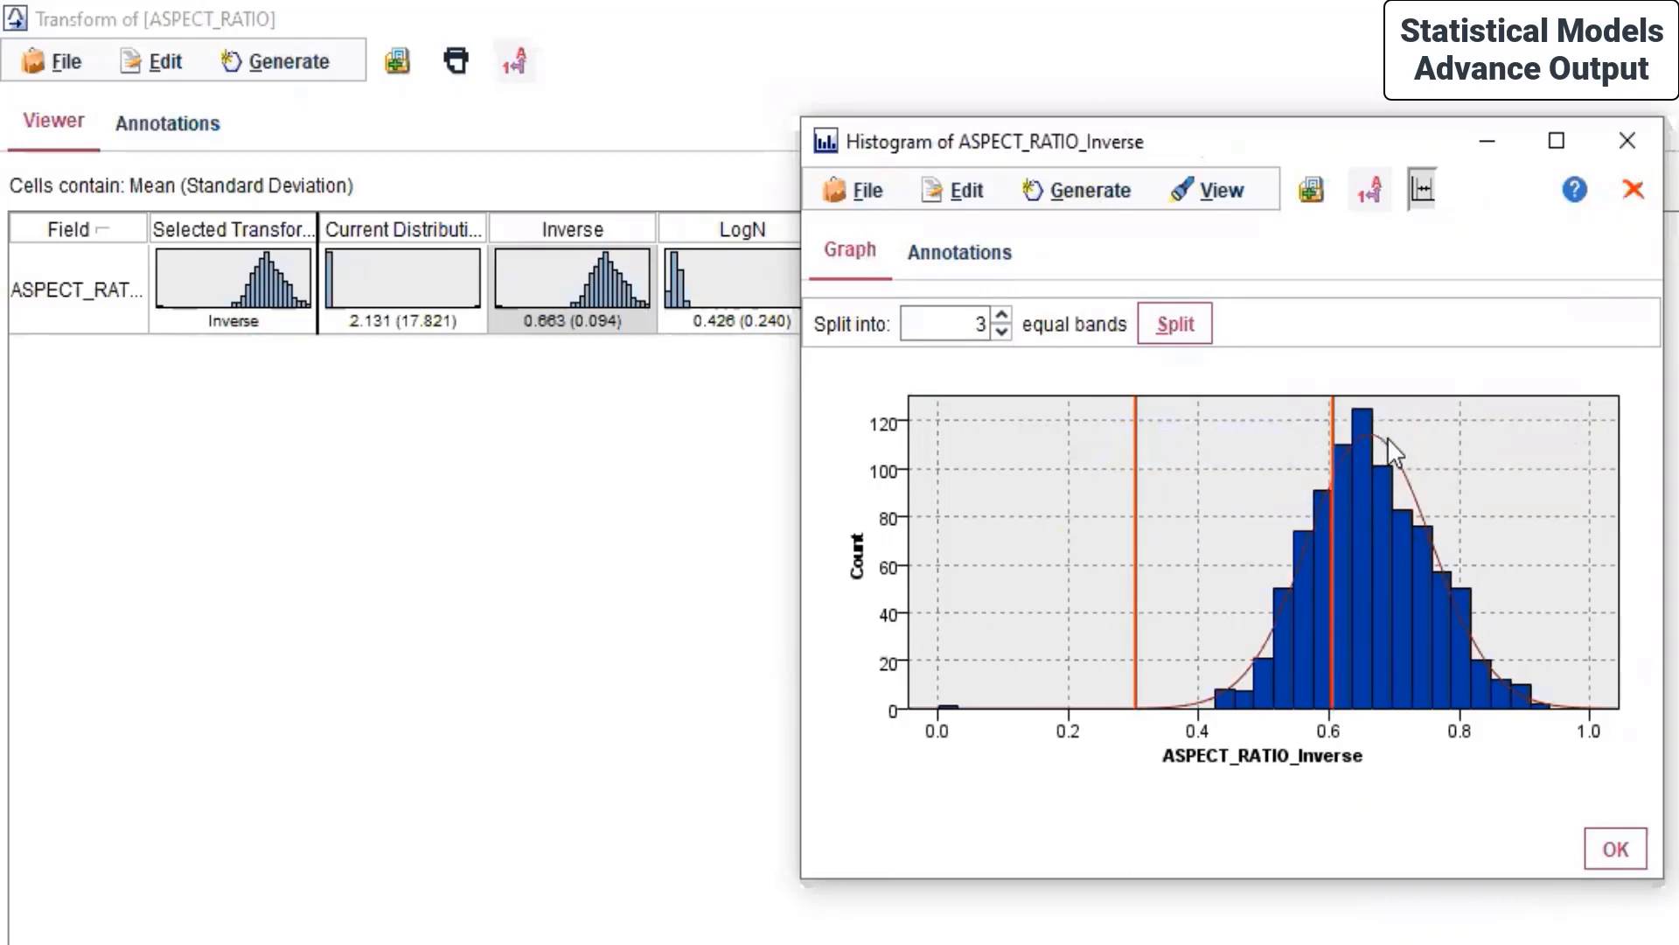
mouse_move(1370, 439)
Split the ASPECT_RATIO_Inverse histogram into 8 equal bands and inspect the value and count of its tallest bar.
click(1002, 315)
click(1002, 315)
click(1002, 315)
click(1002, 315)
click(1002, 315)
click(1188, 323)
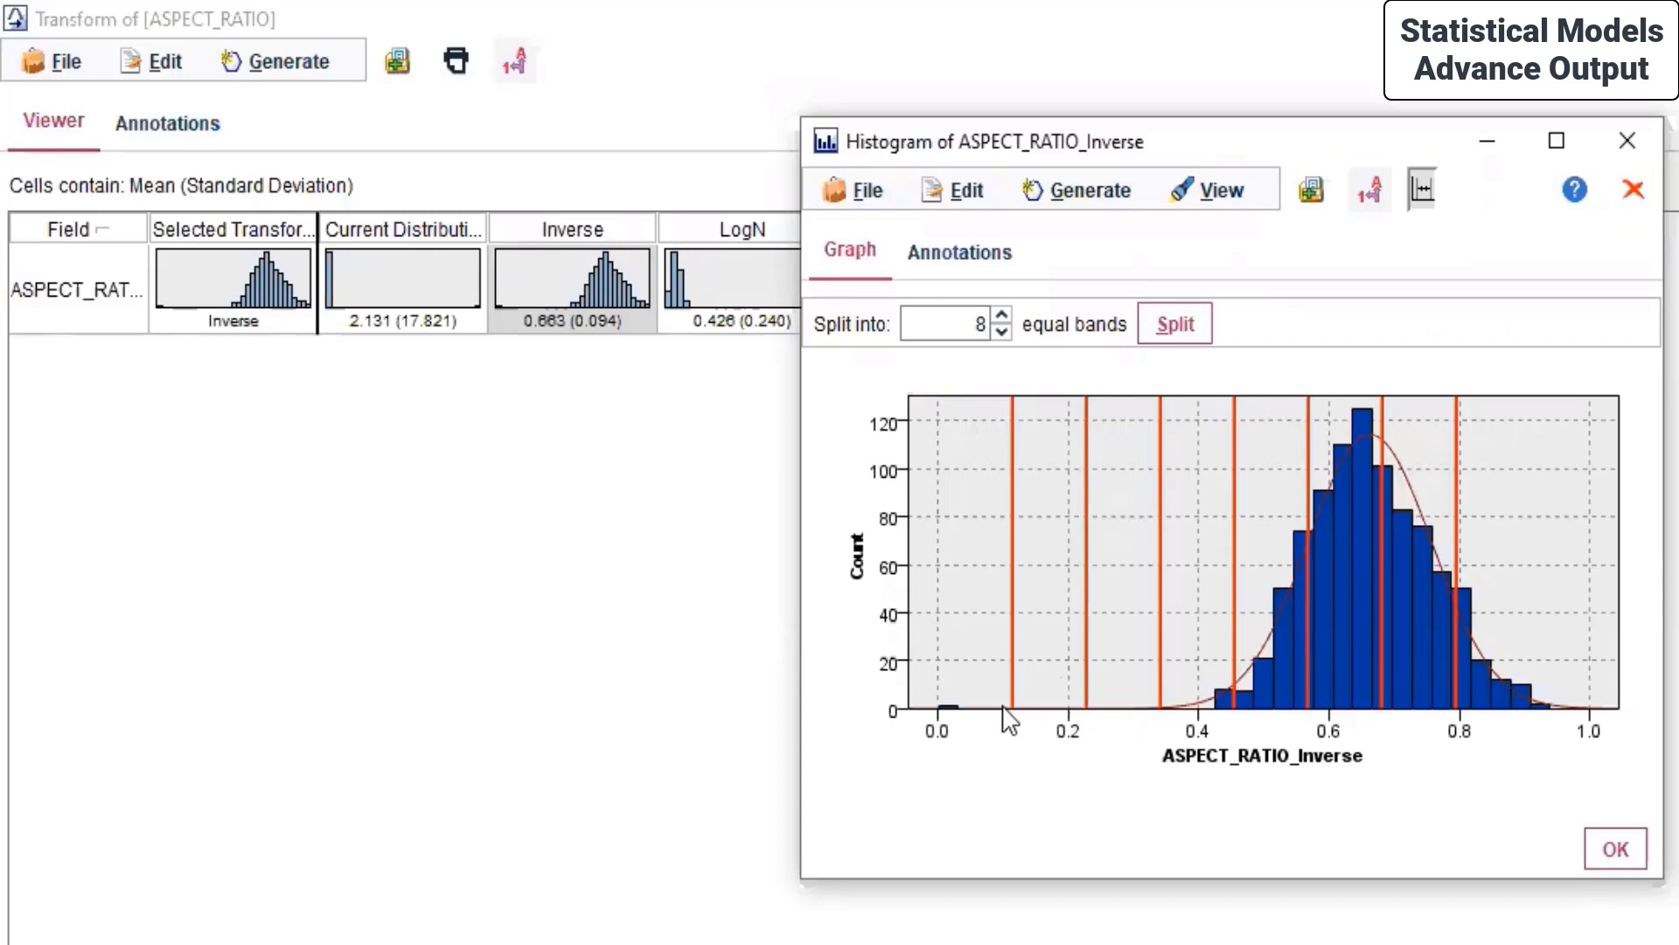
mouse_move(1367, 504)
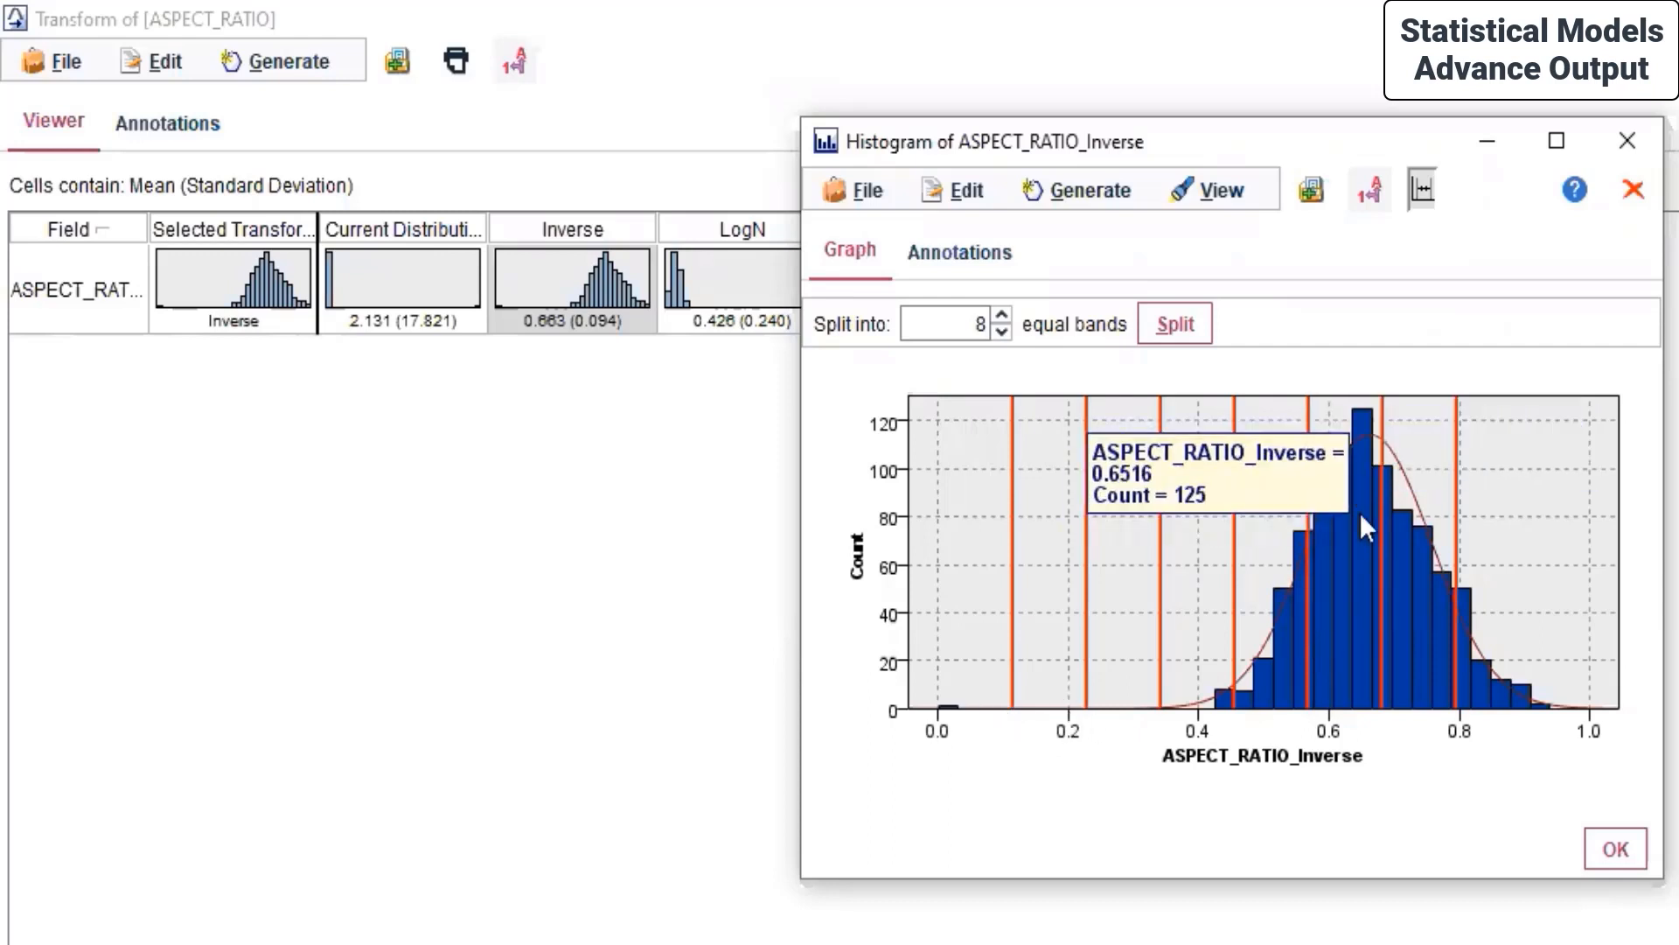
mouse_move(1404, 574)
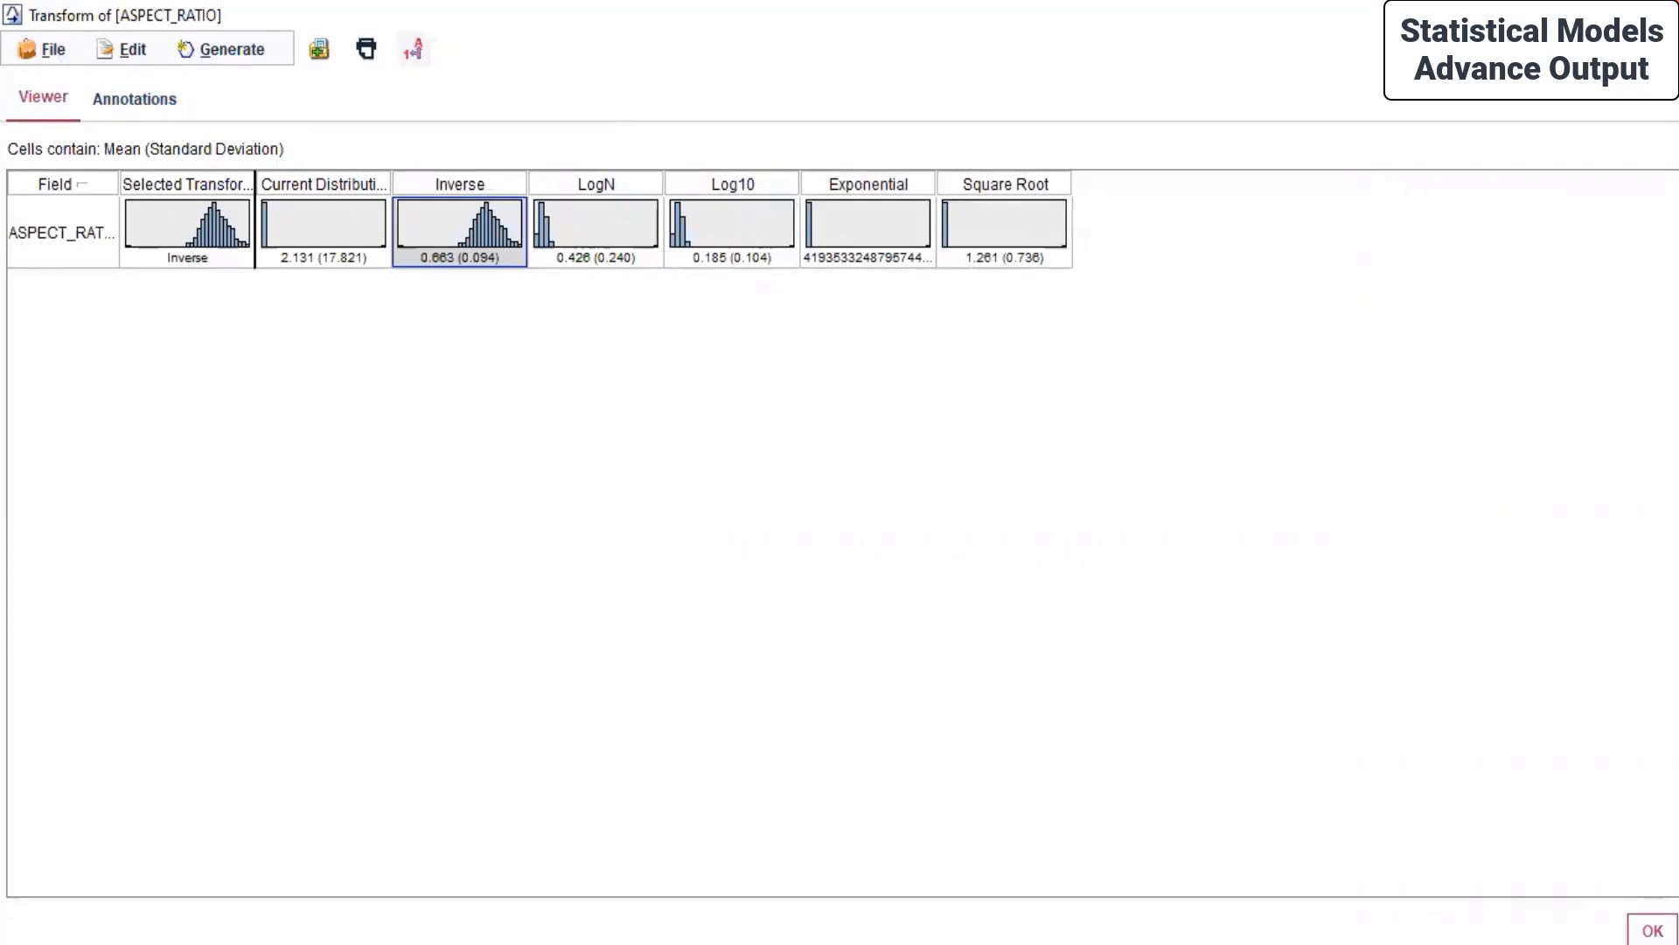
Close the Transform output and highlight the Statistical Models Advanced Output topic in the SPSS Modeller course PDF.
click(1649, 930)
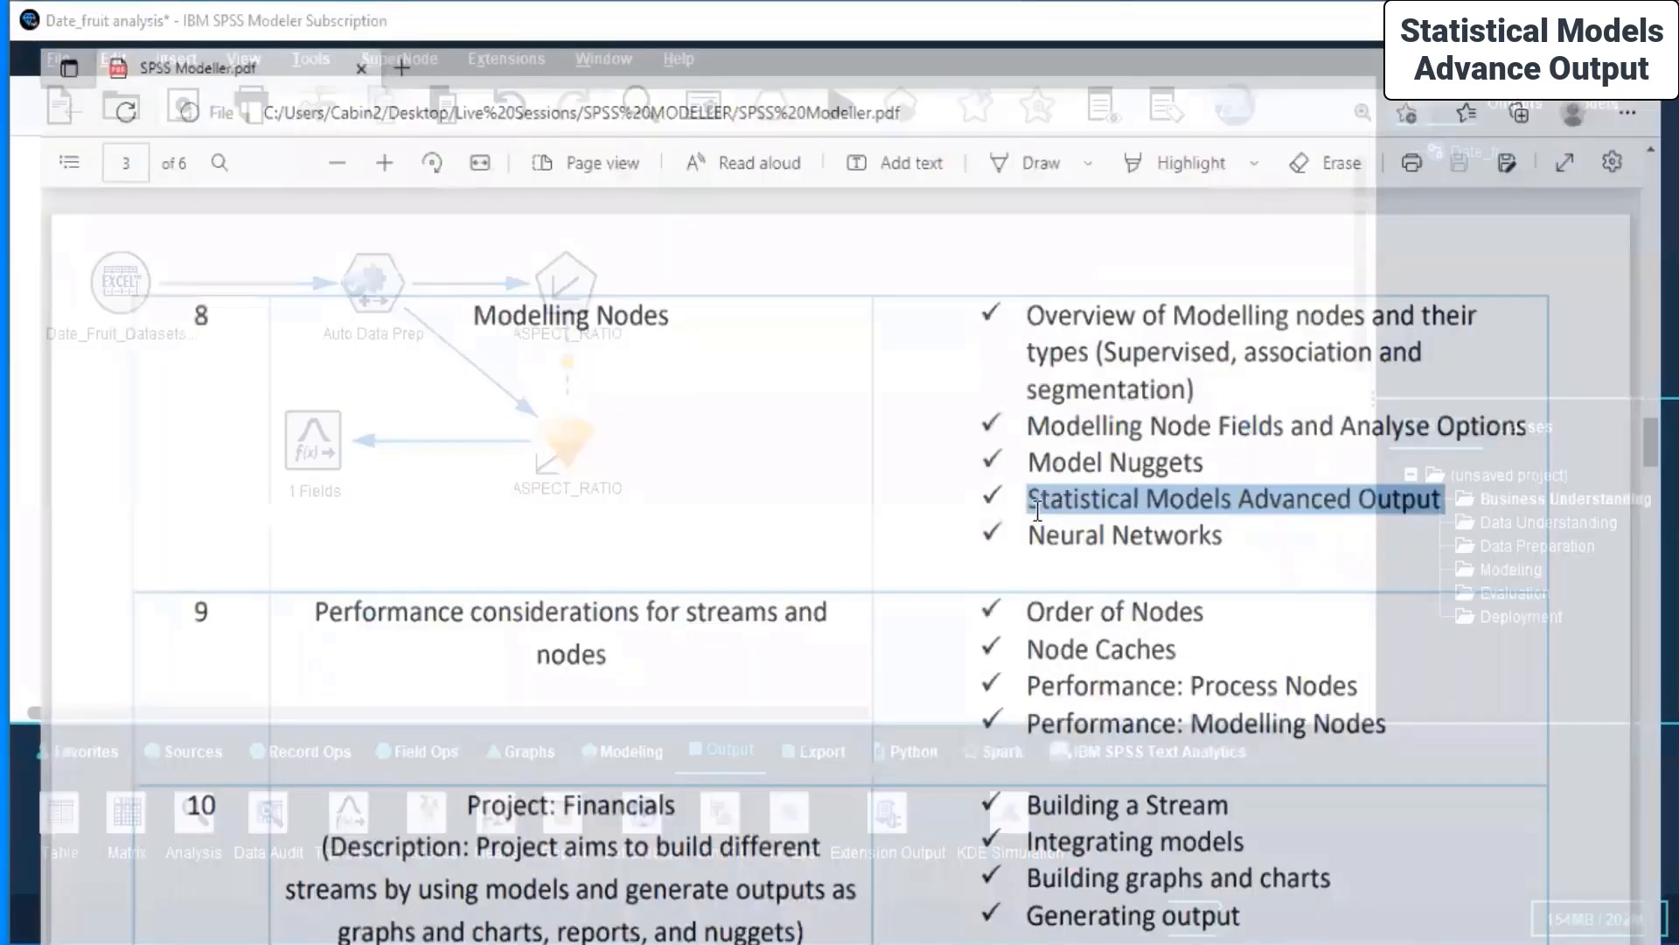
drag(1030, 509, 1268, 525)
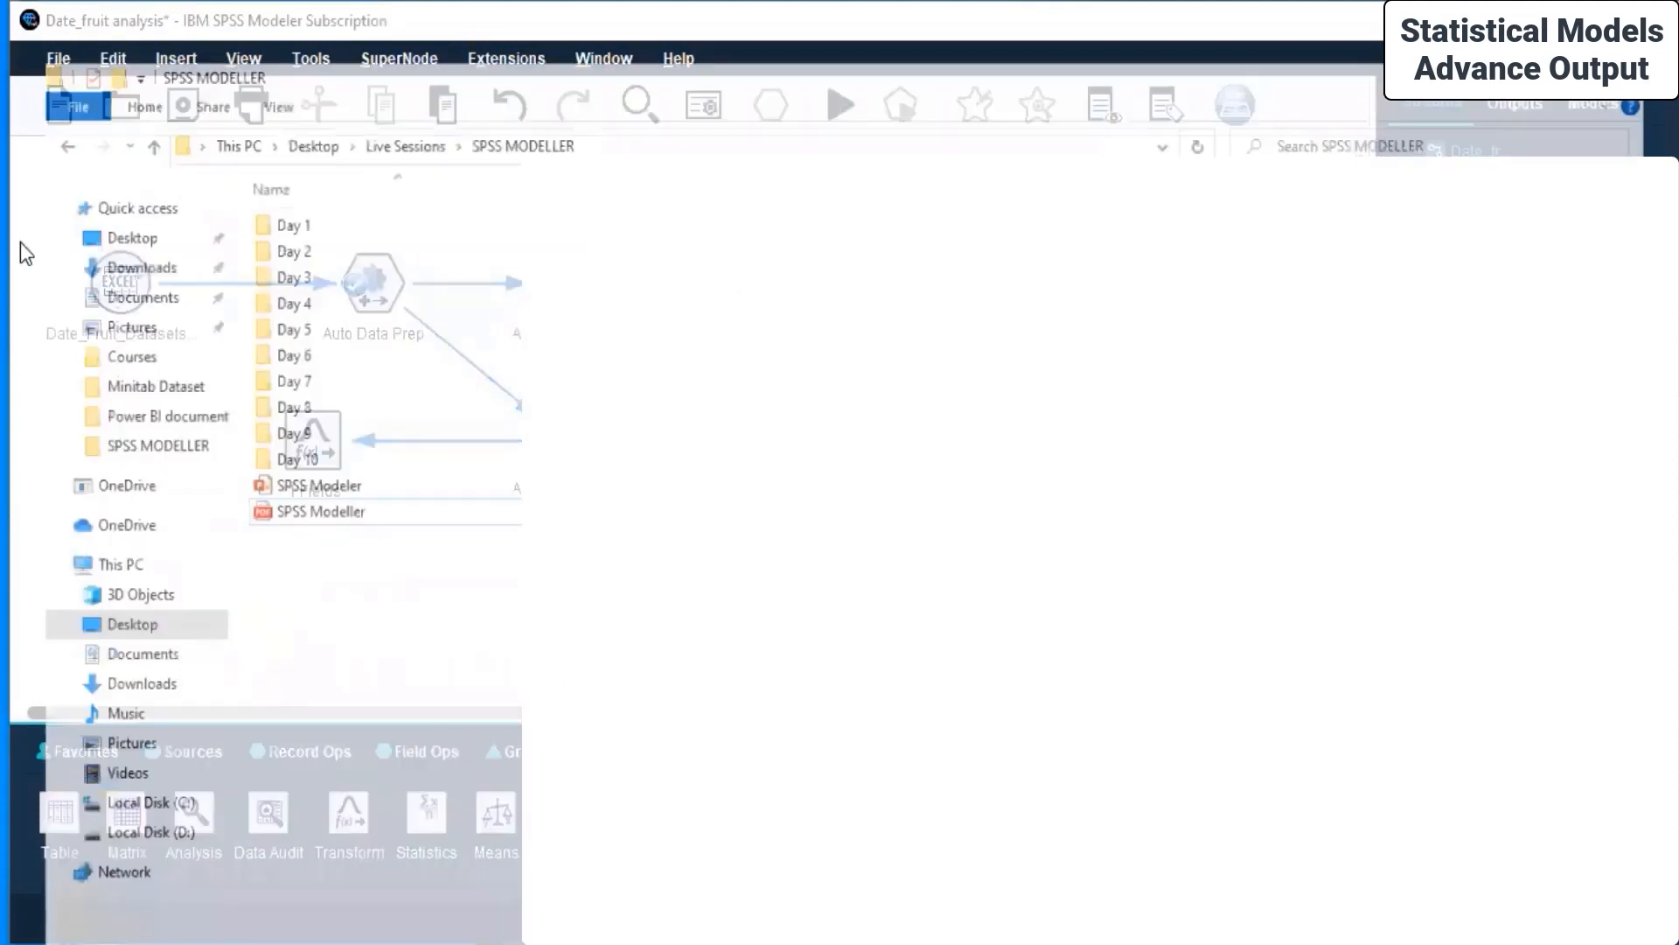
In File Explorer, find the Pistachio_16_Features_Dataset folder under Desktop > Minitab Dataset and open its Excel workbook.
click(121, 187)
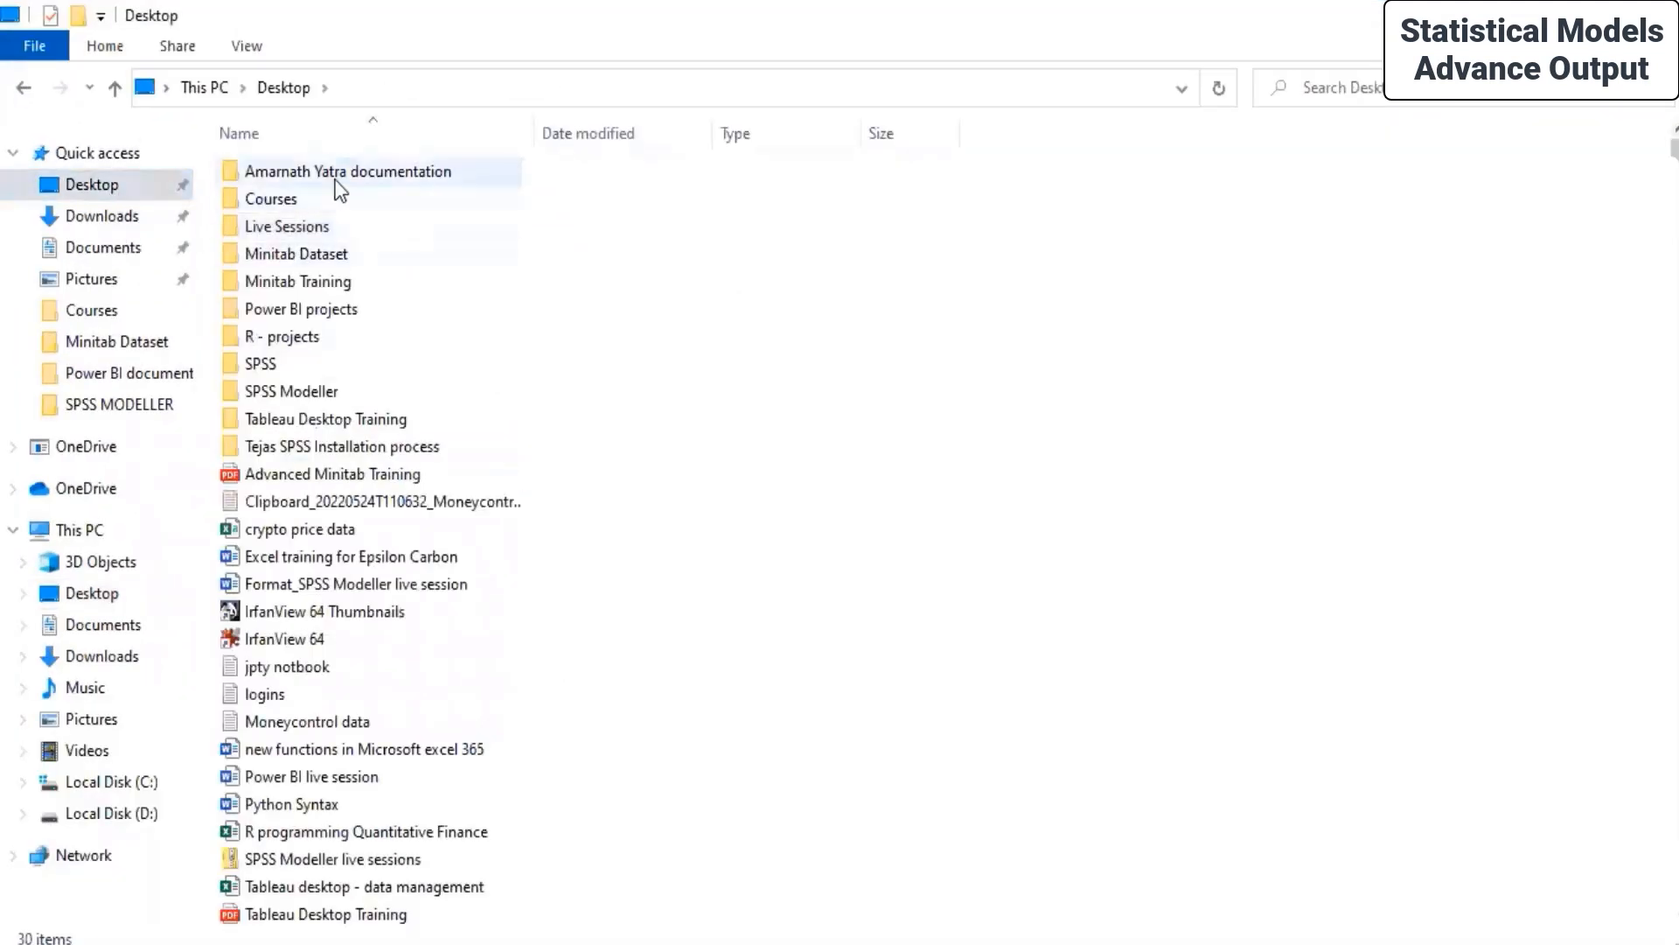
double_click(322, 256)
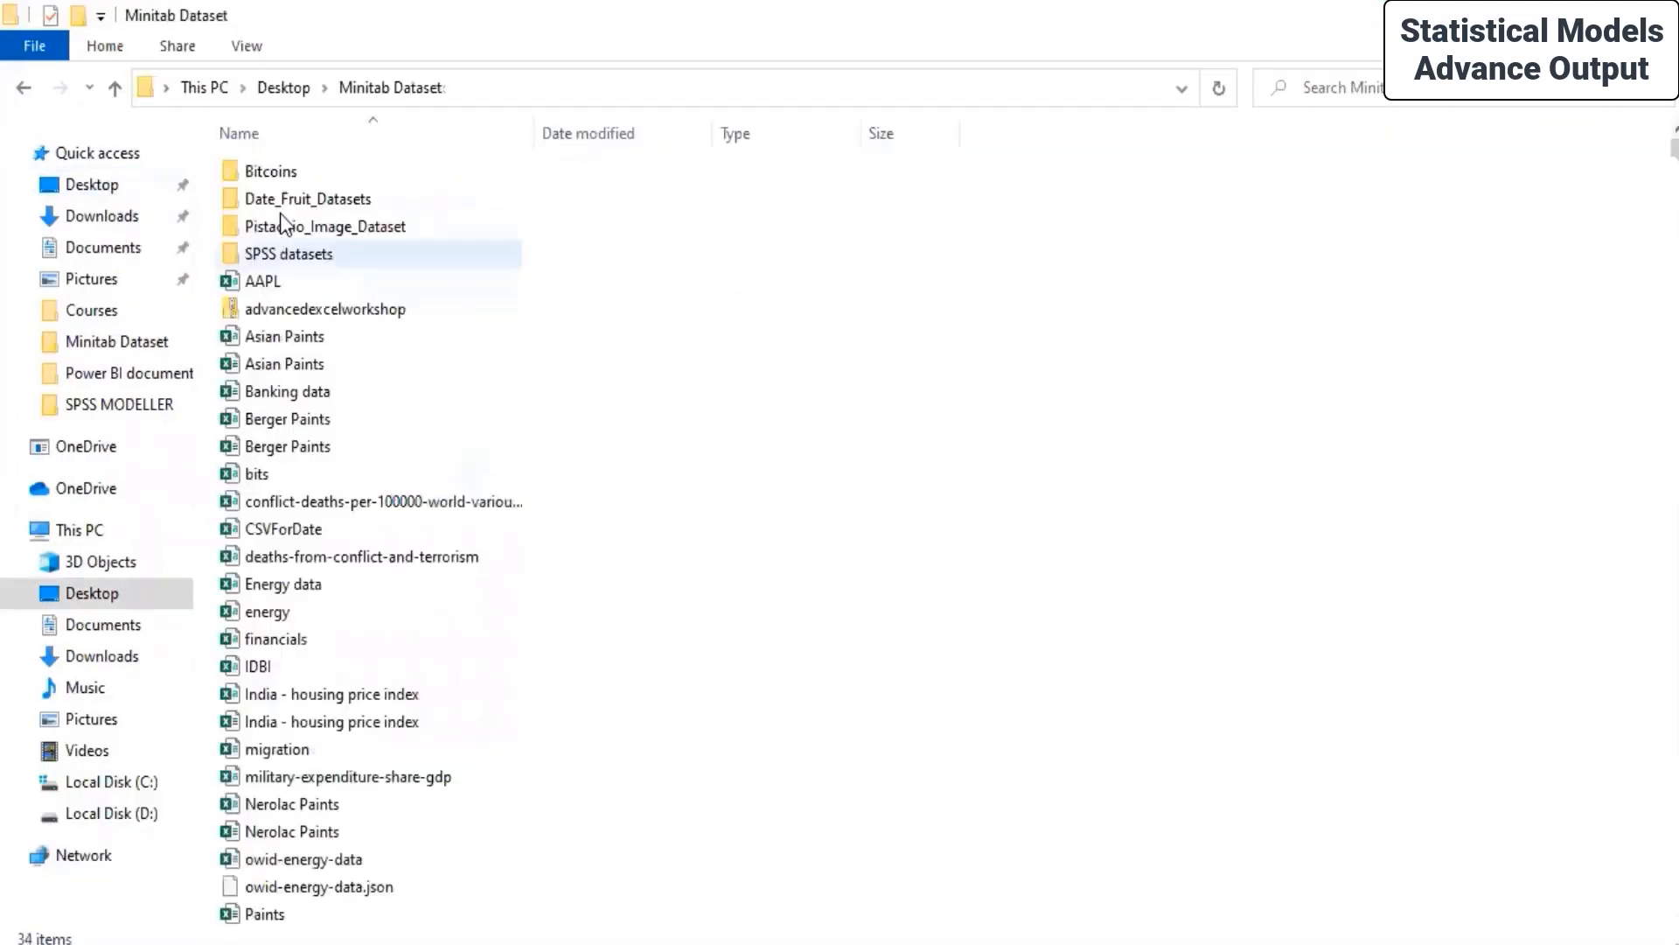
double_click(296, 224)
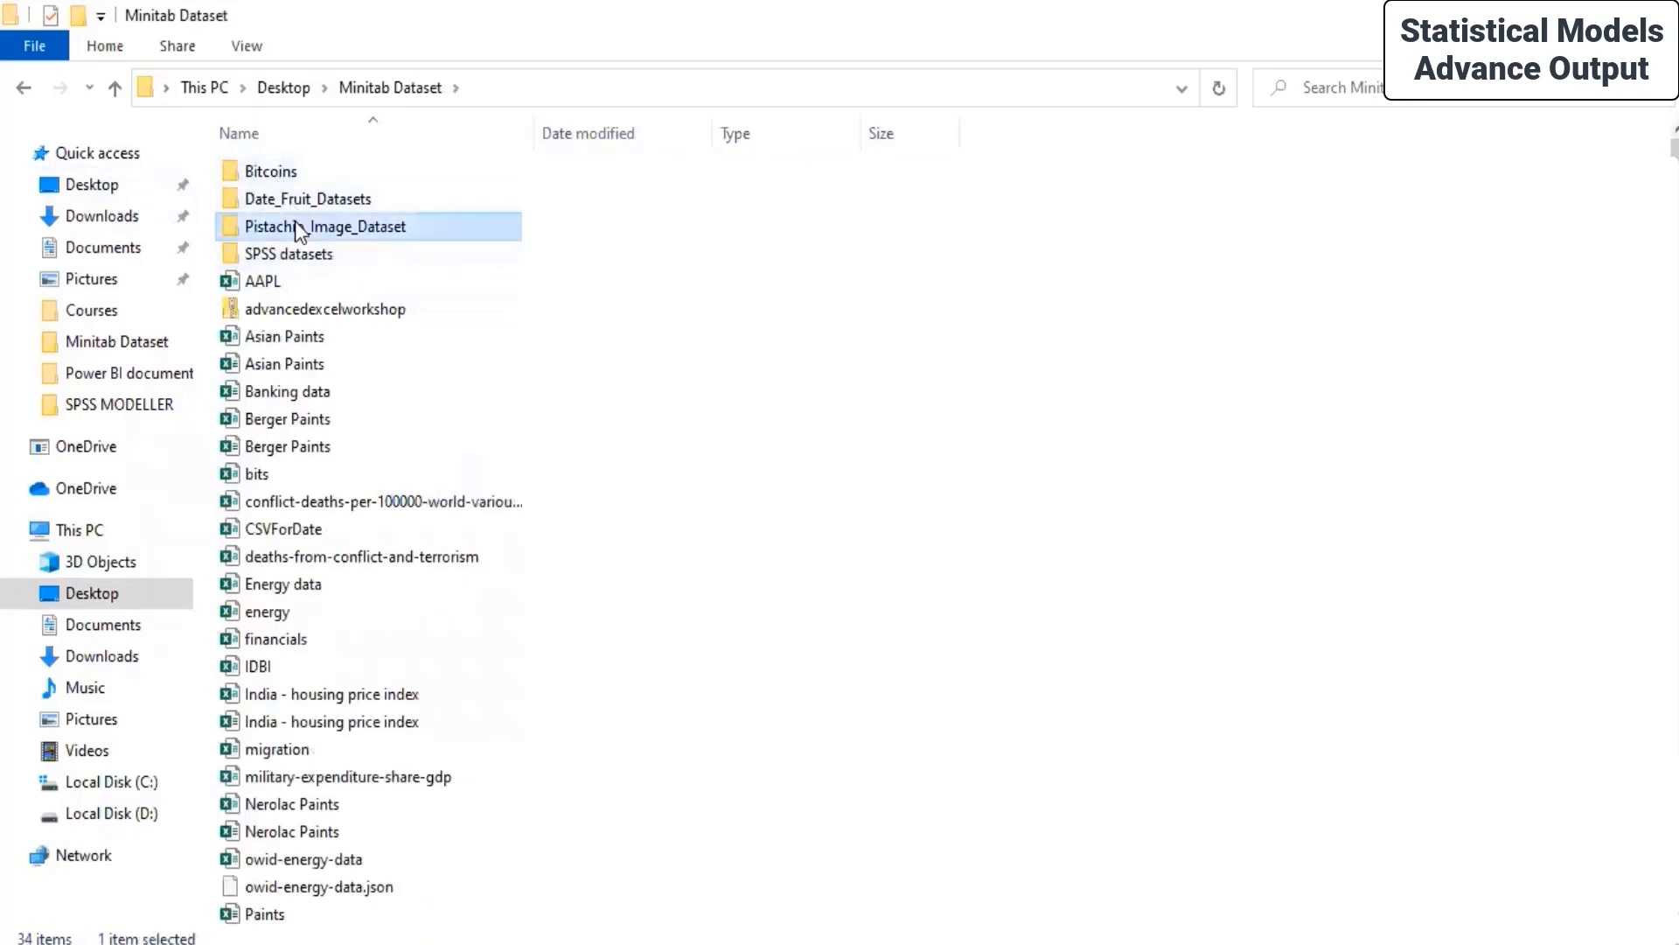
double_click(289, 180)
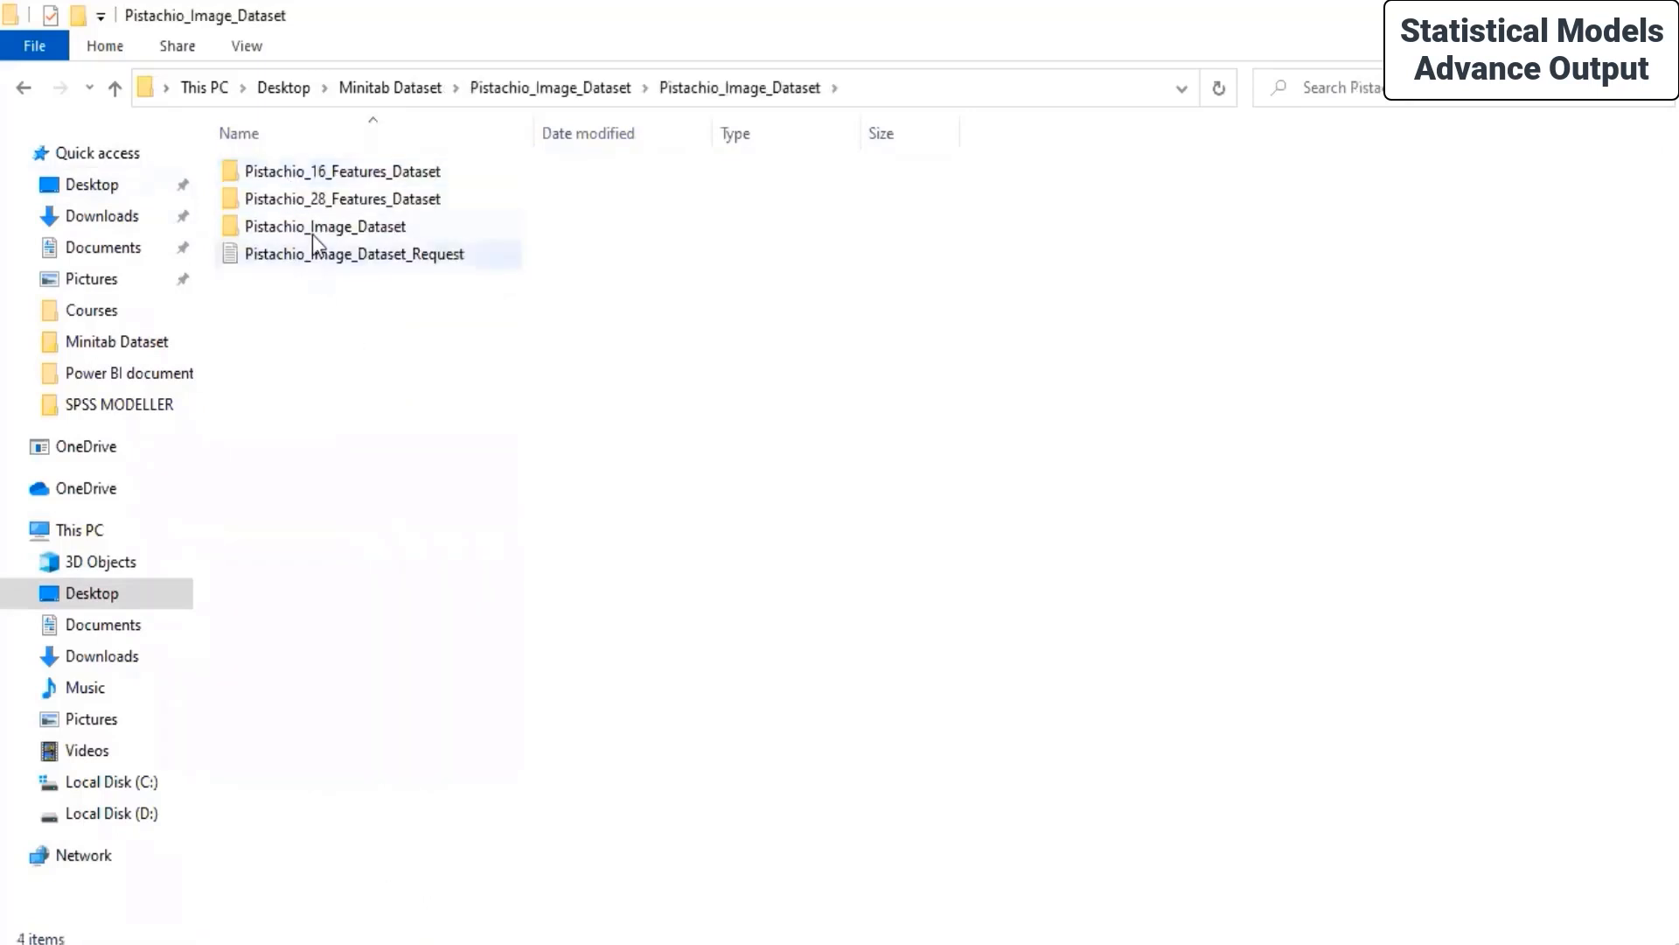
click(308, 171)
double_click(311, 173)
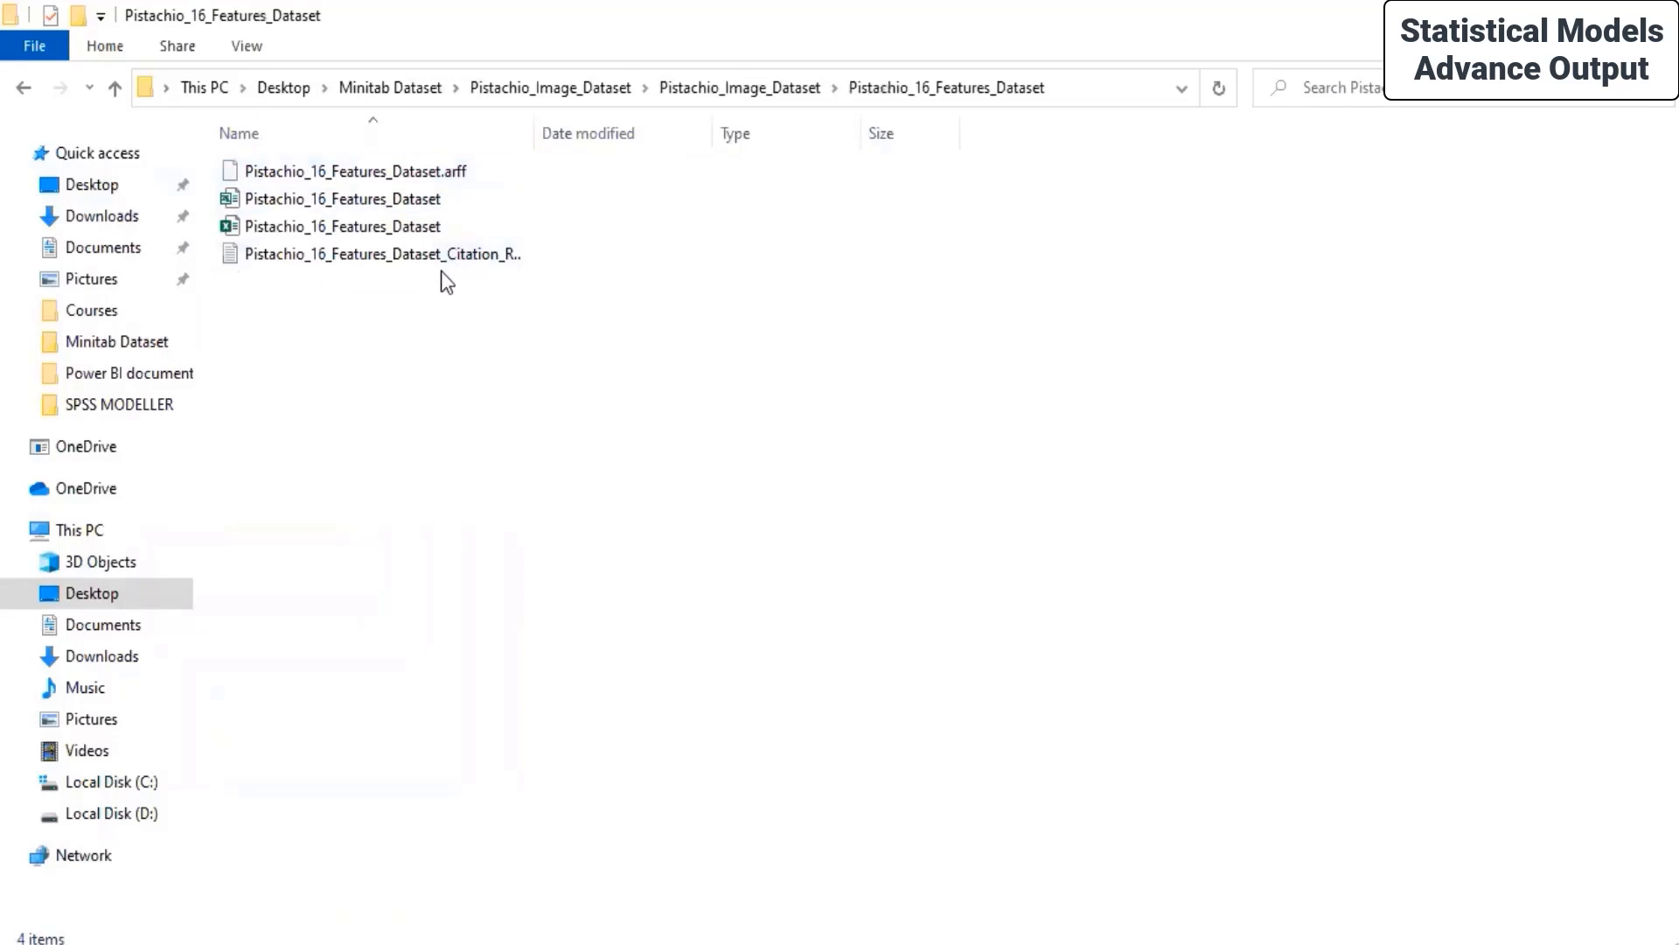
double_click(390, 229)
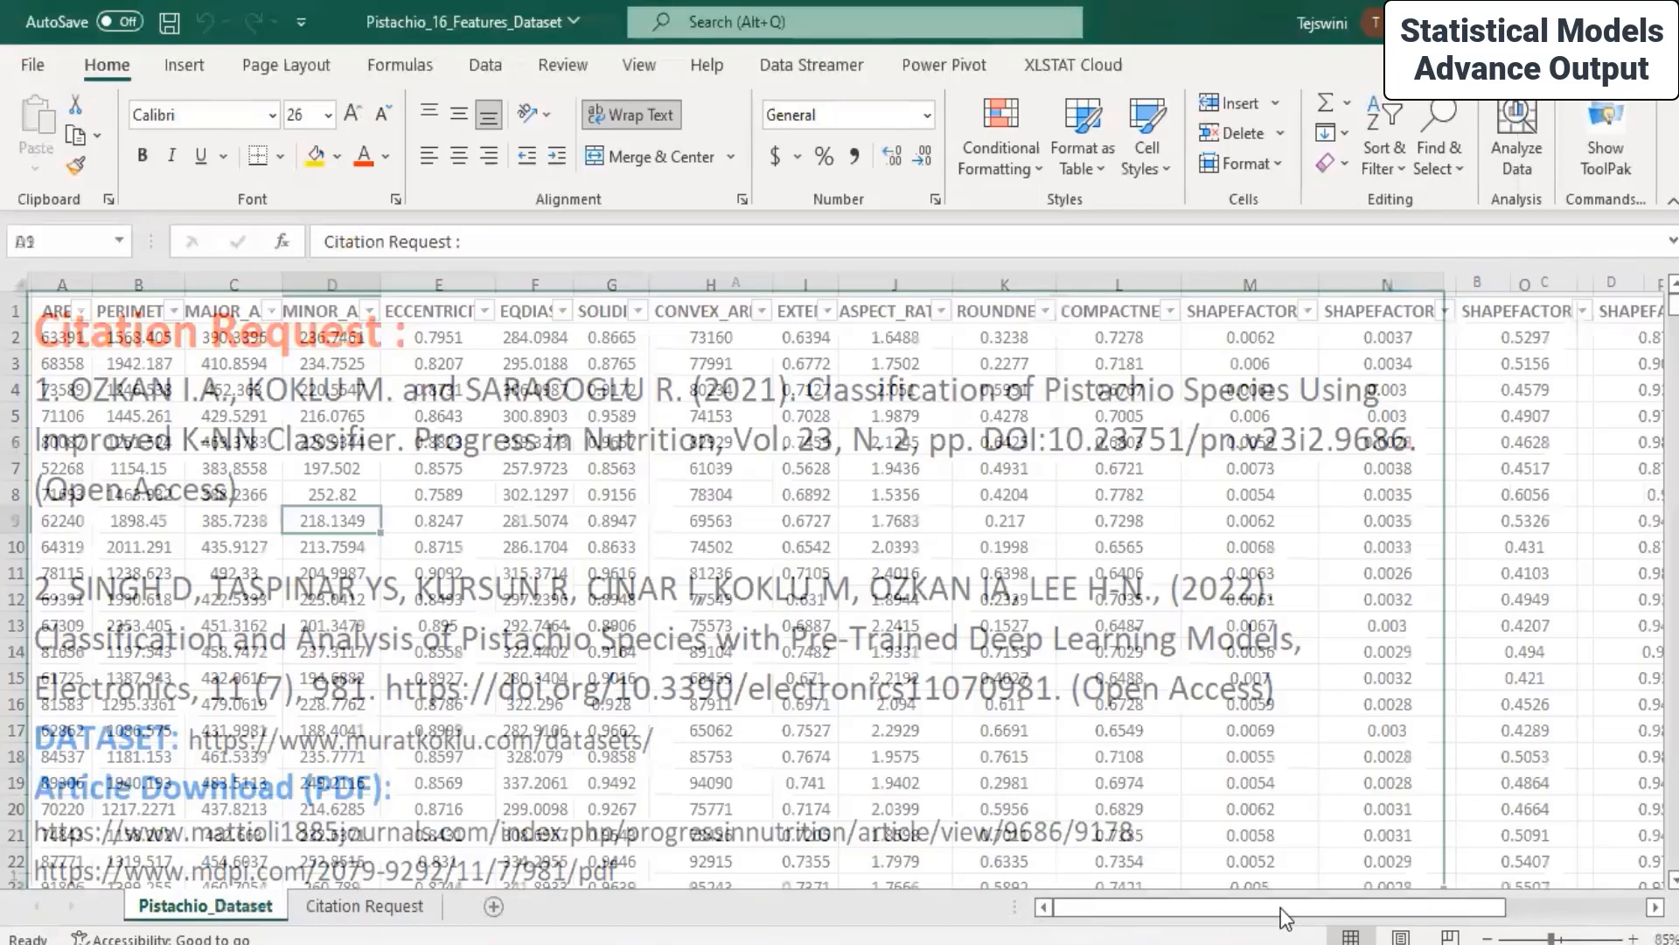
Review the Class values in the Pistachio_Dataset sheet and delete the four SHAPEFACTOR columns.
drag(1280, 906, 1329, 906)
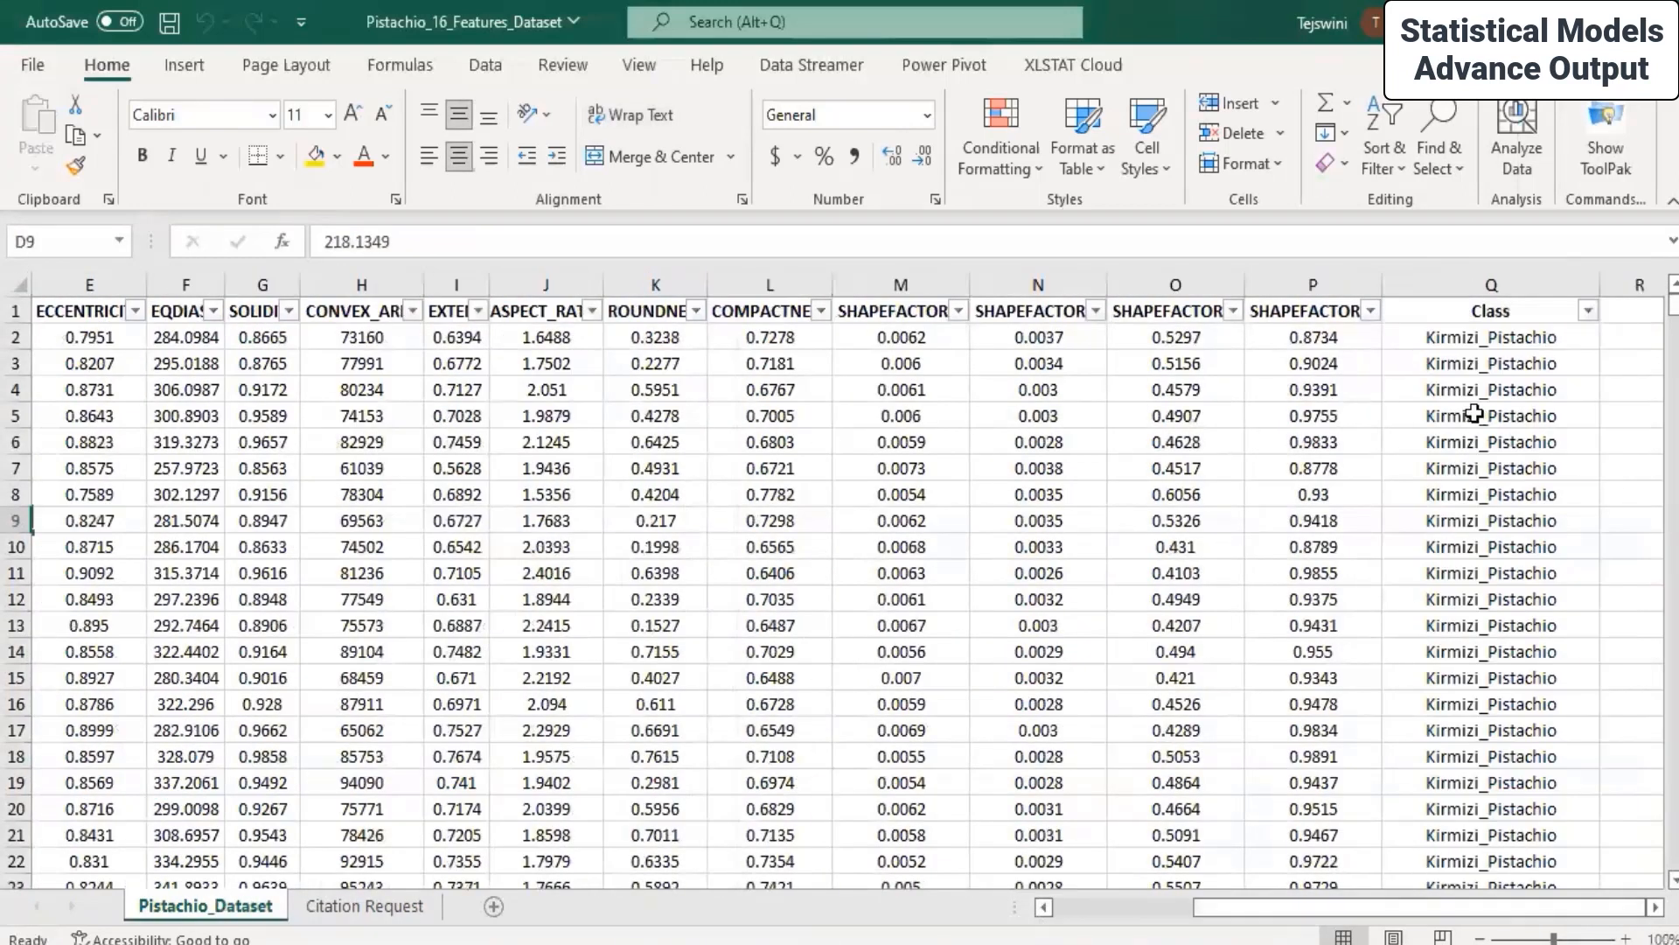
drag(1481, 362, 1475, 626)
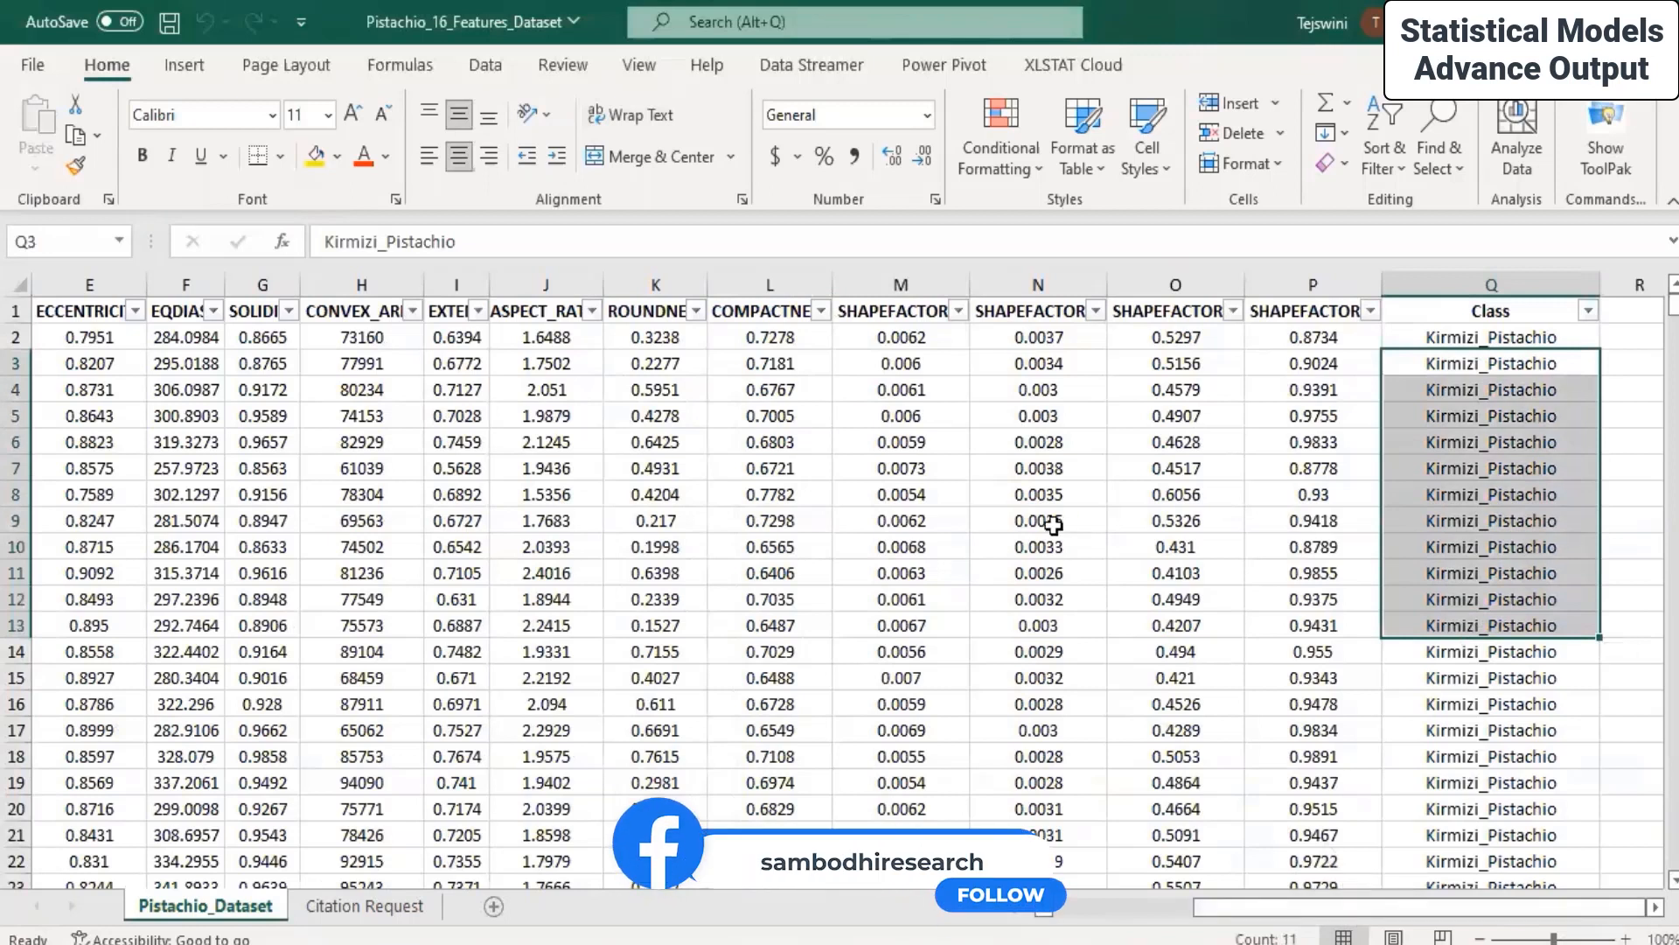
drag(892, 284, 1281, 284)
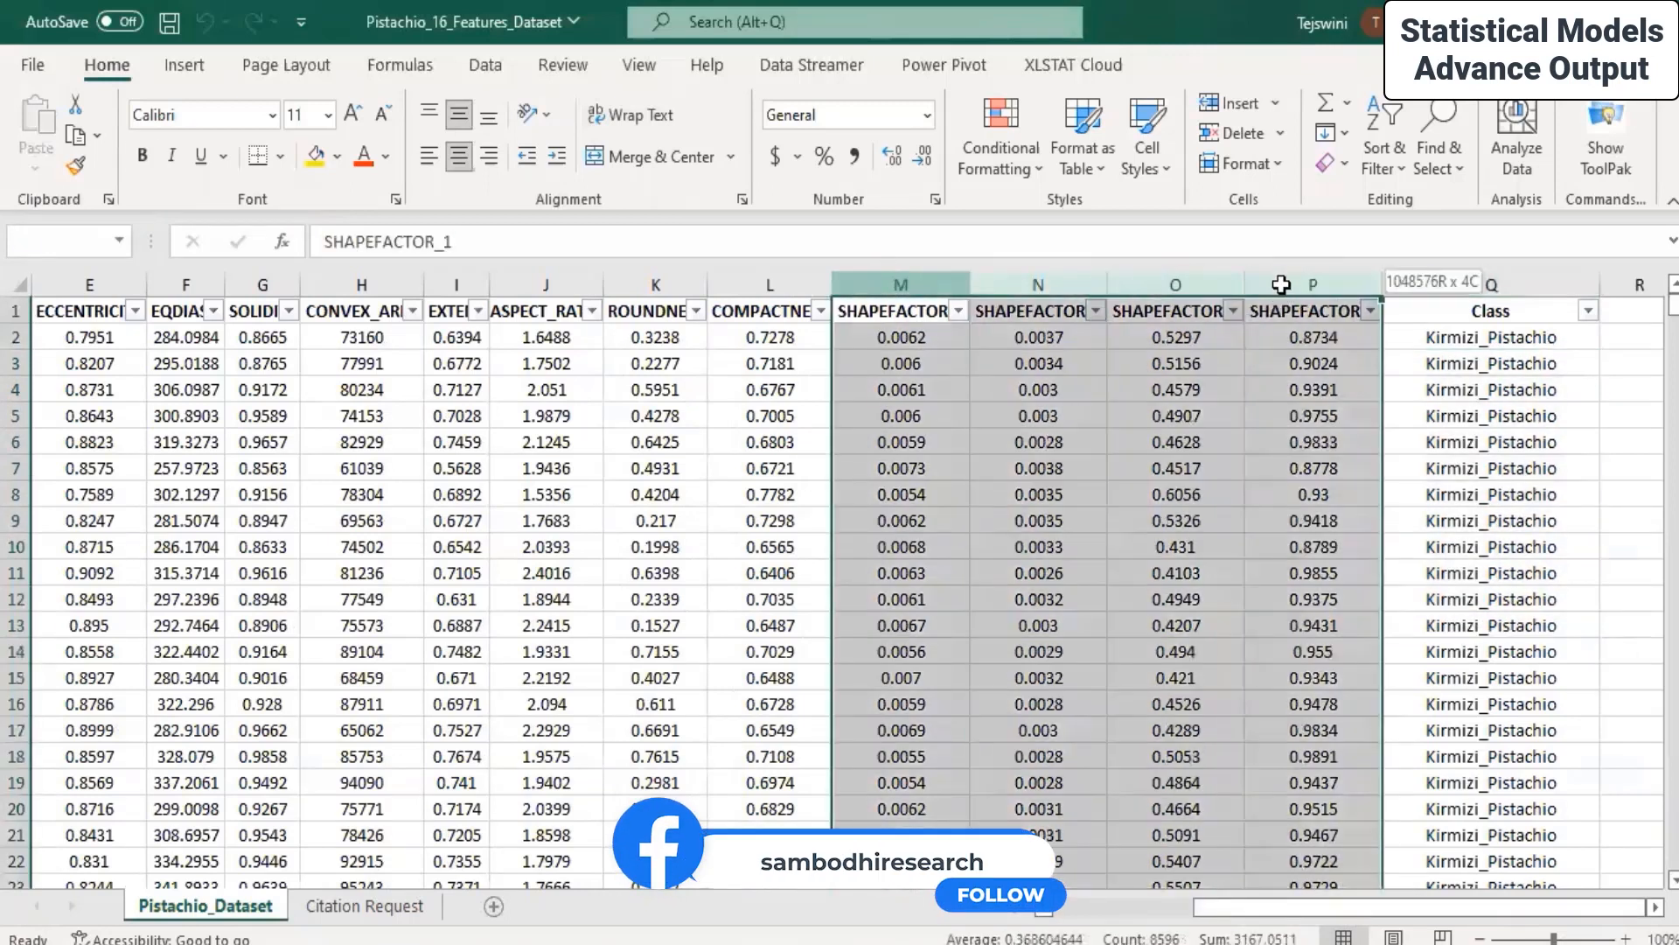
right_click(1282, 286)
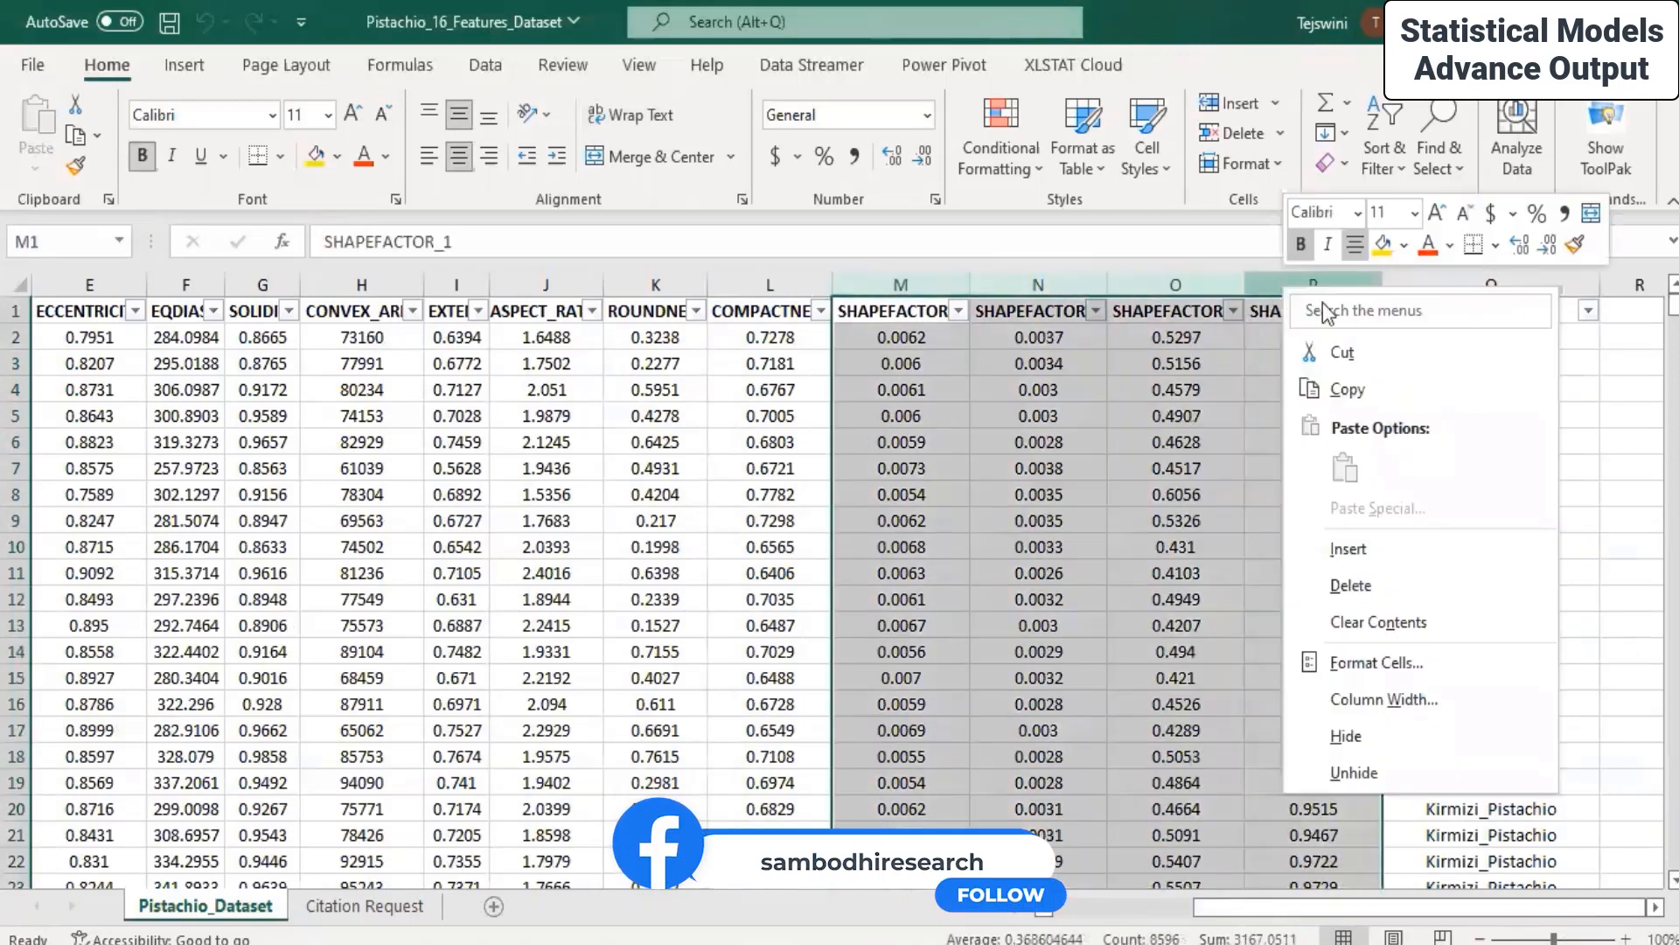
click(1434, 585)
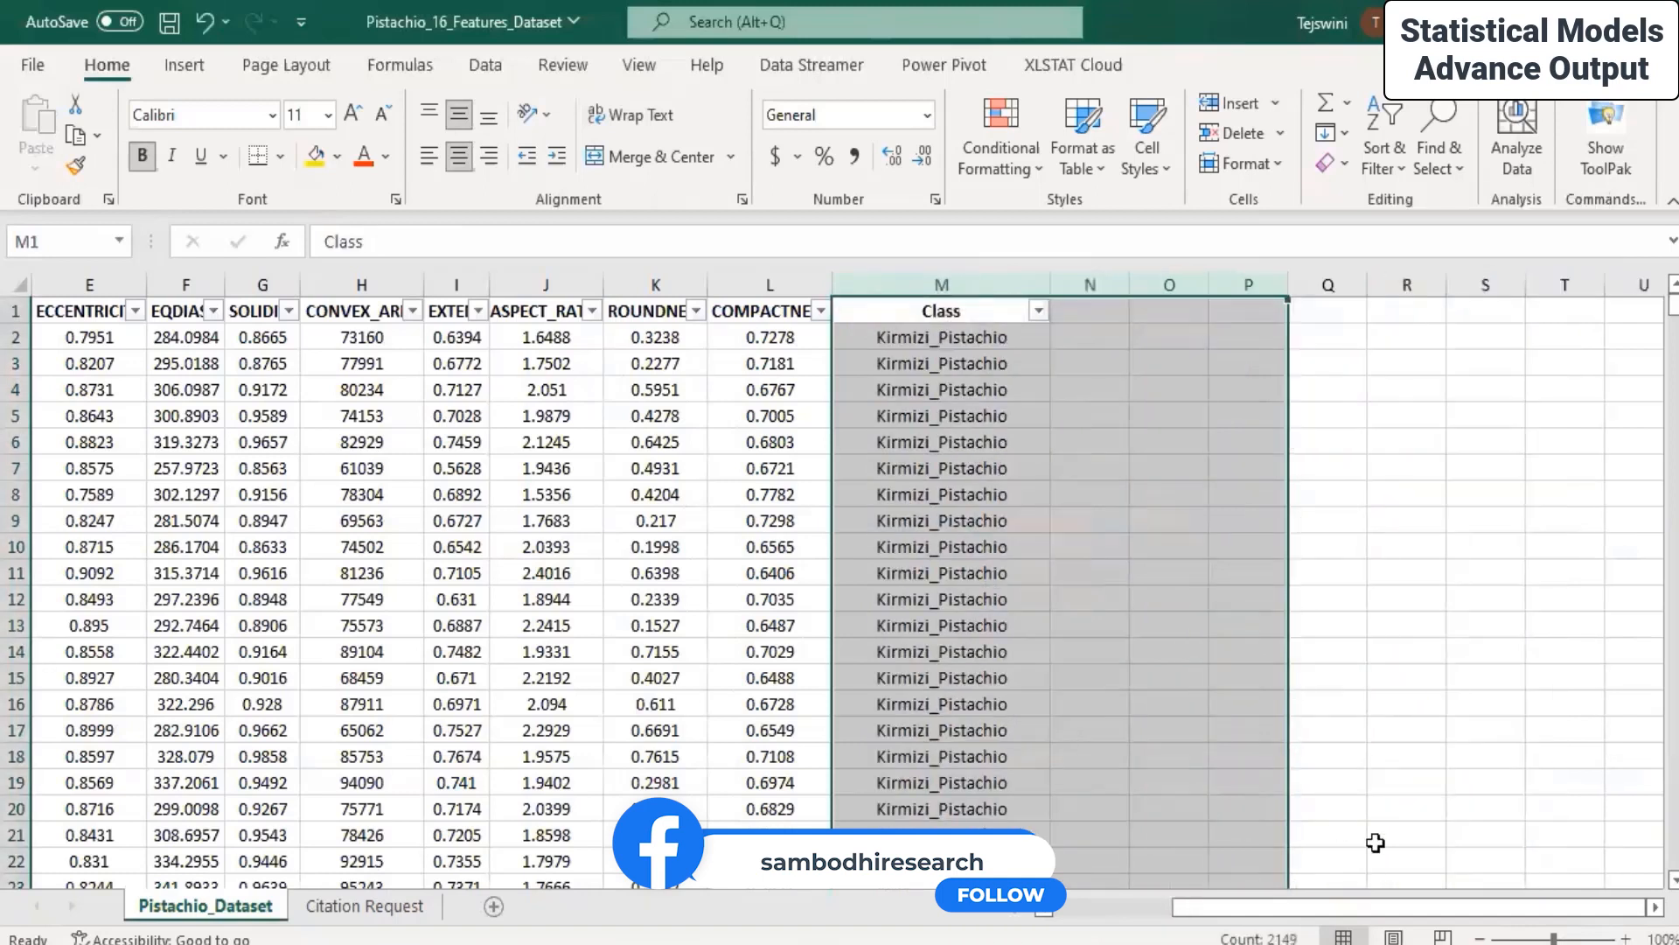
Delete the AREA, PERIMETER, MAJOR_AXIS and MINOR_AXIS columns from the Pistachio_Dataset sheet.
drag(1364, 907, 1246, 907)
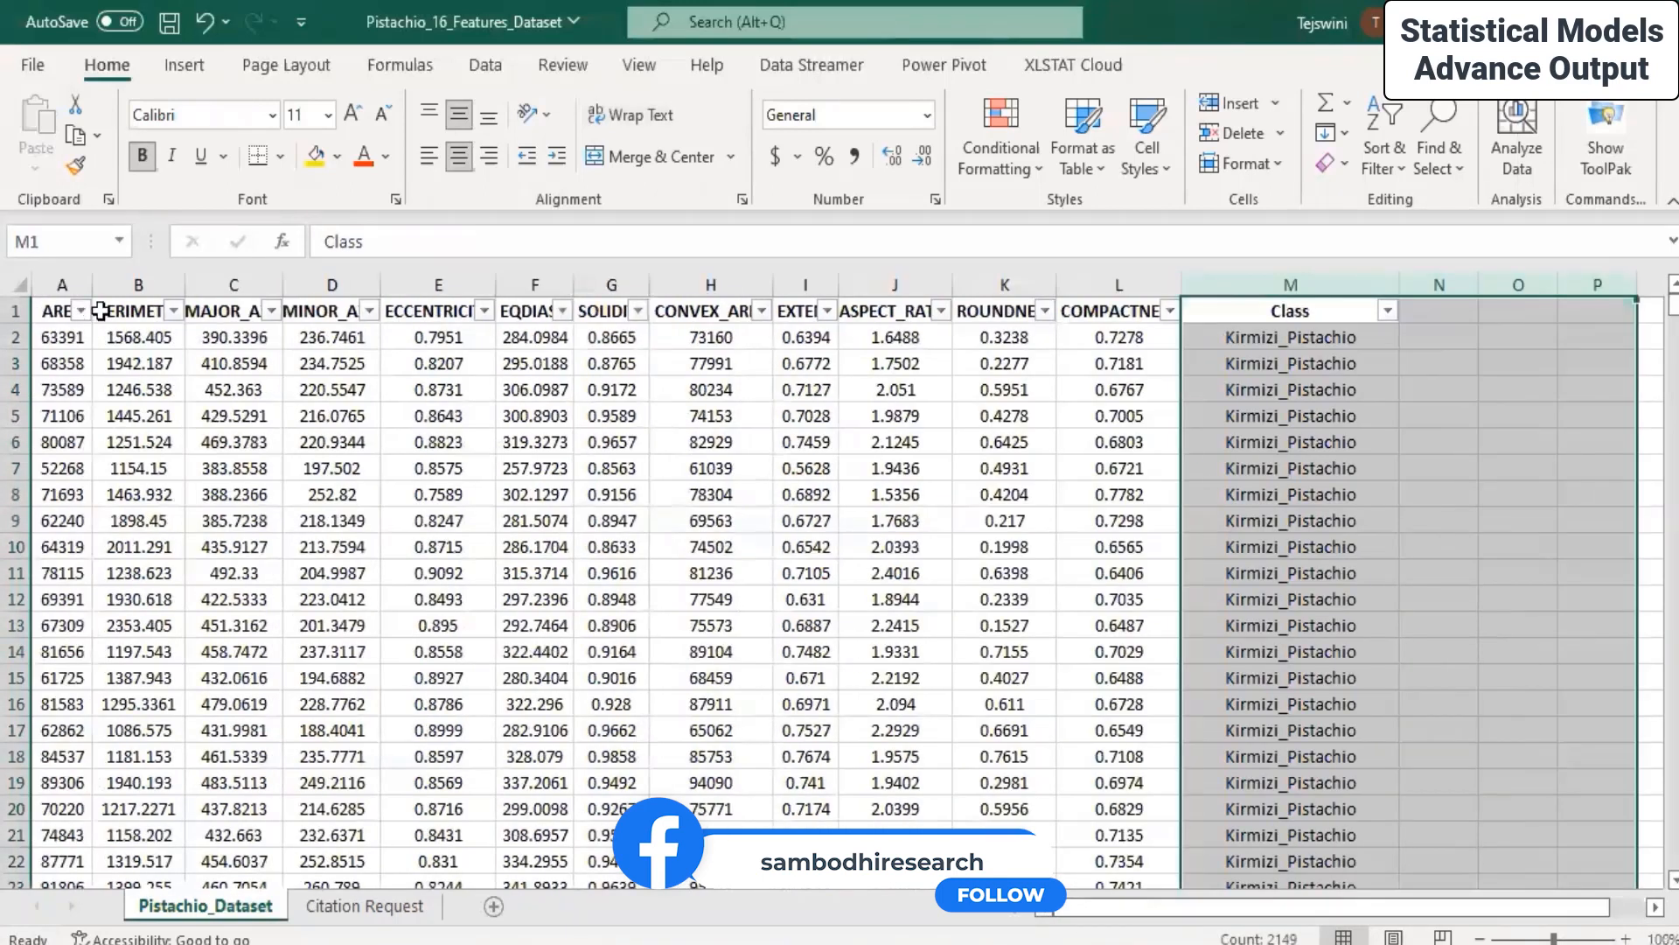
drag(66, 284, 345, 273)
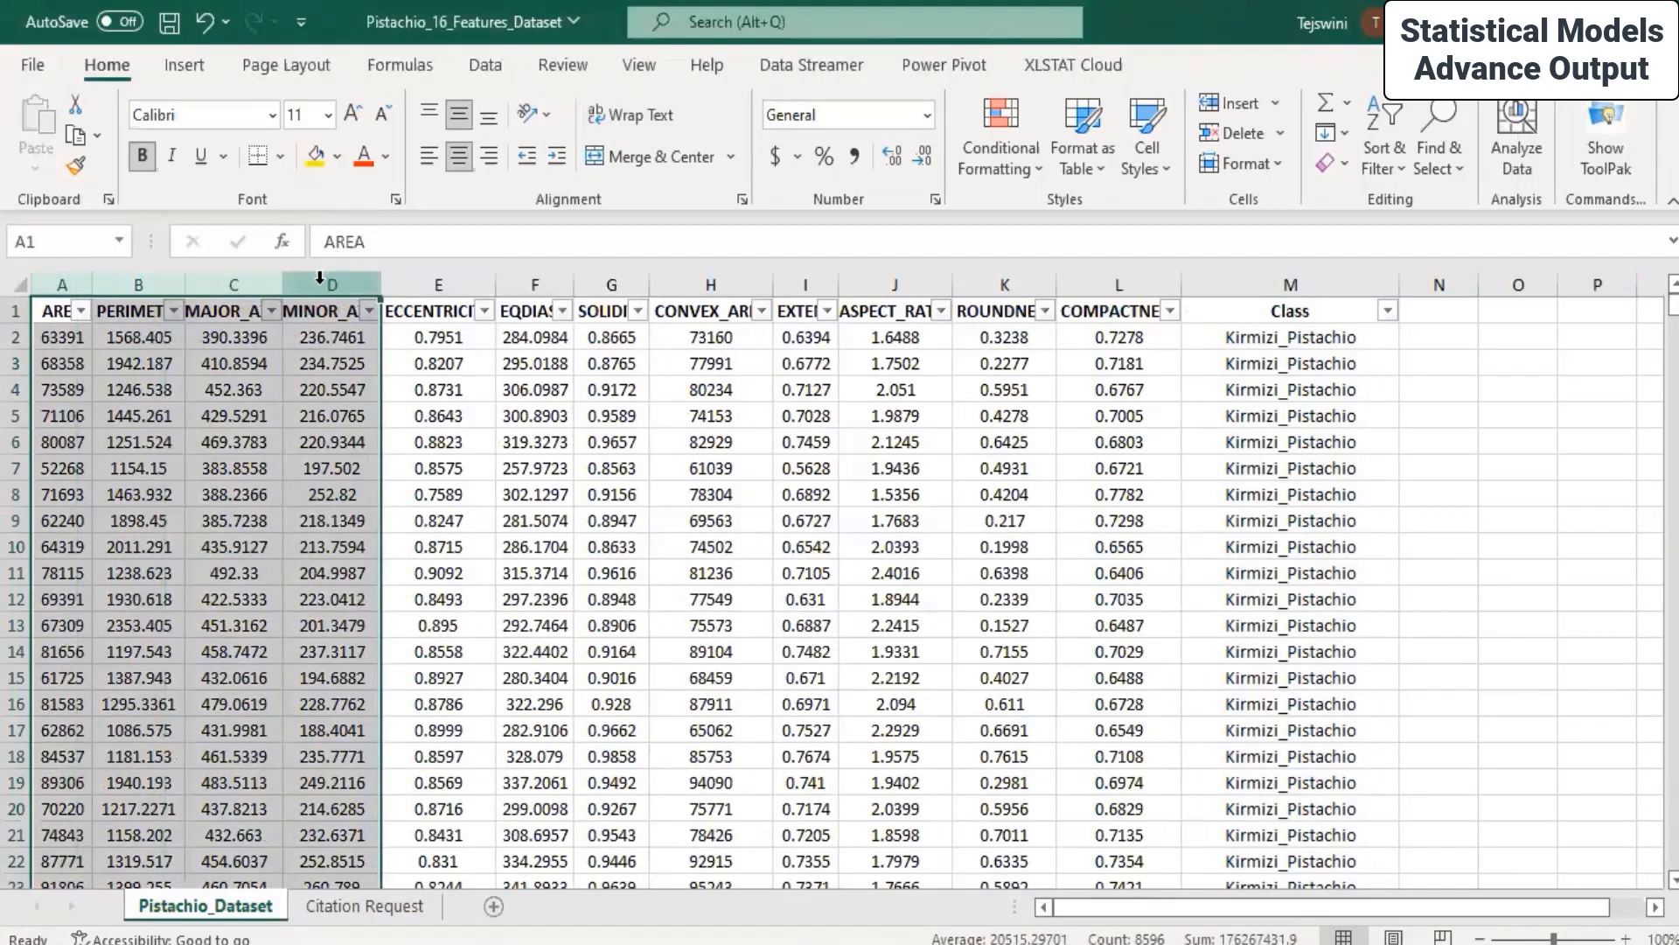
right_click(319, 278)
click(378, 578)
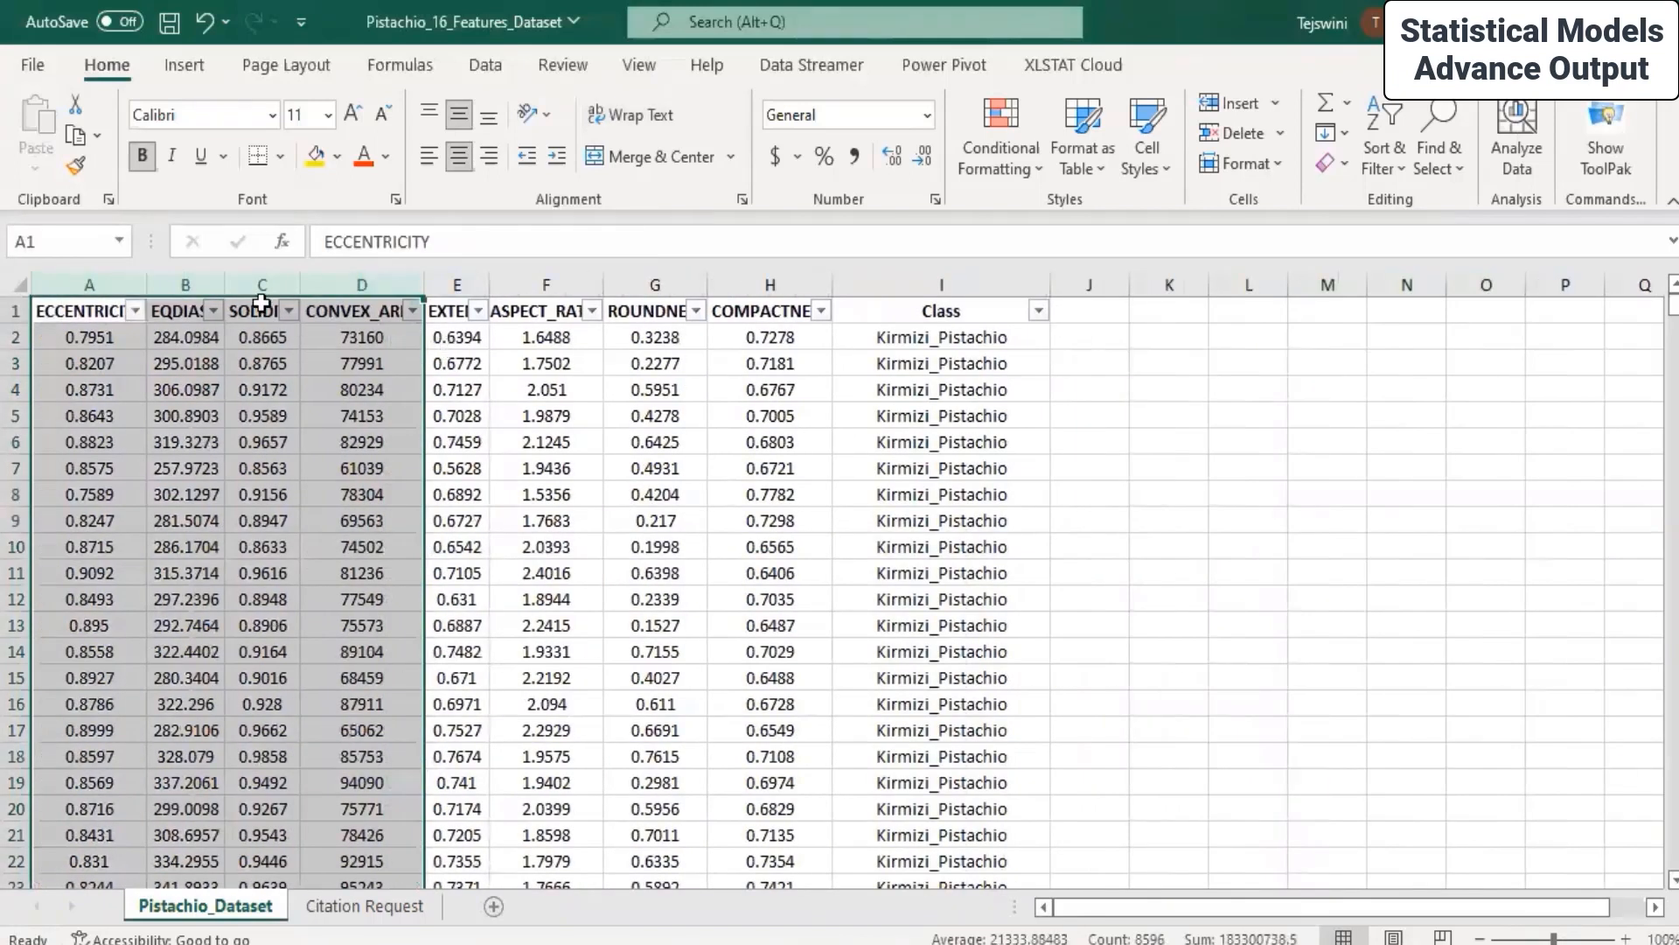
Delete the EQDIASQ and CONVEX_AREA columns and fit the Class column's width to its contents.
right_click(186, 289)
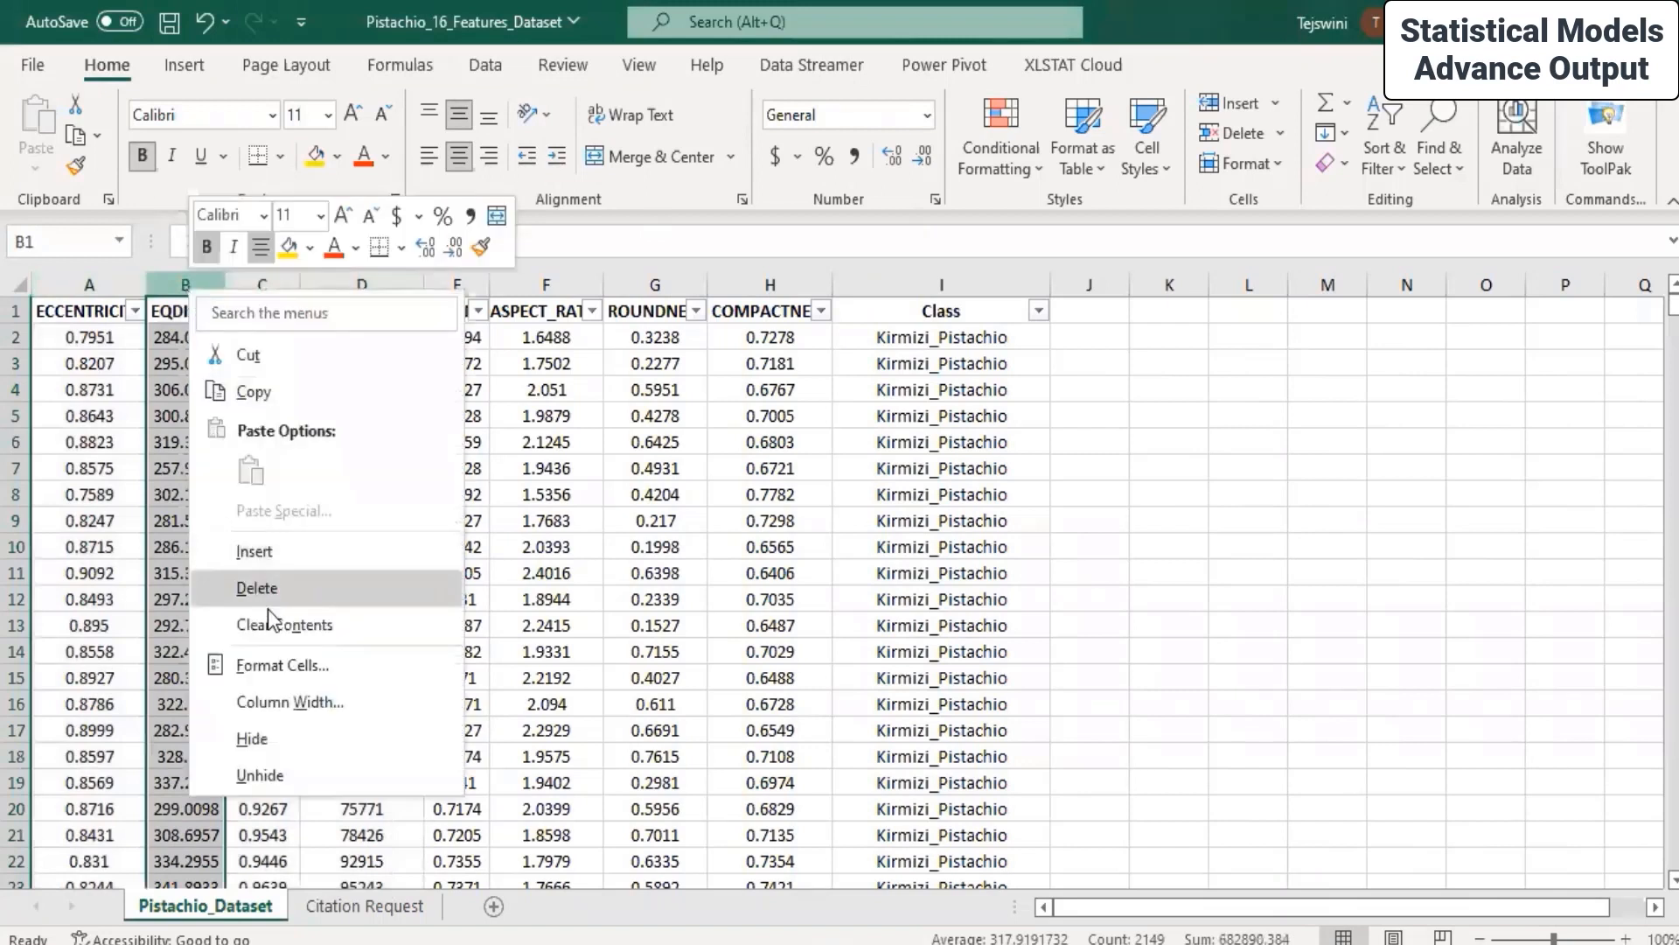
click(263, 588)
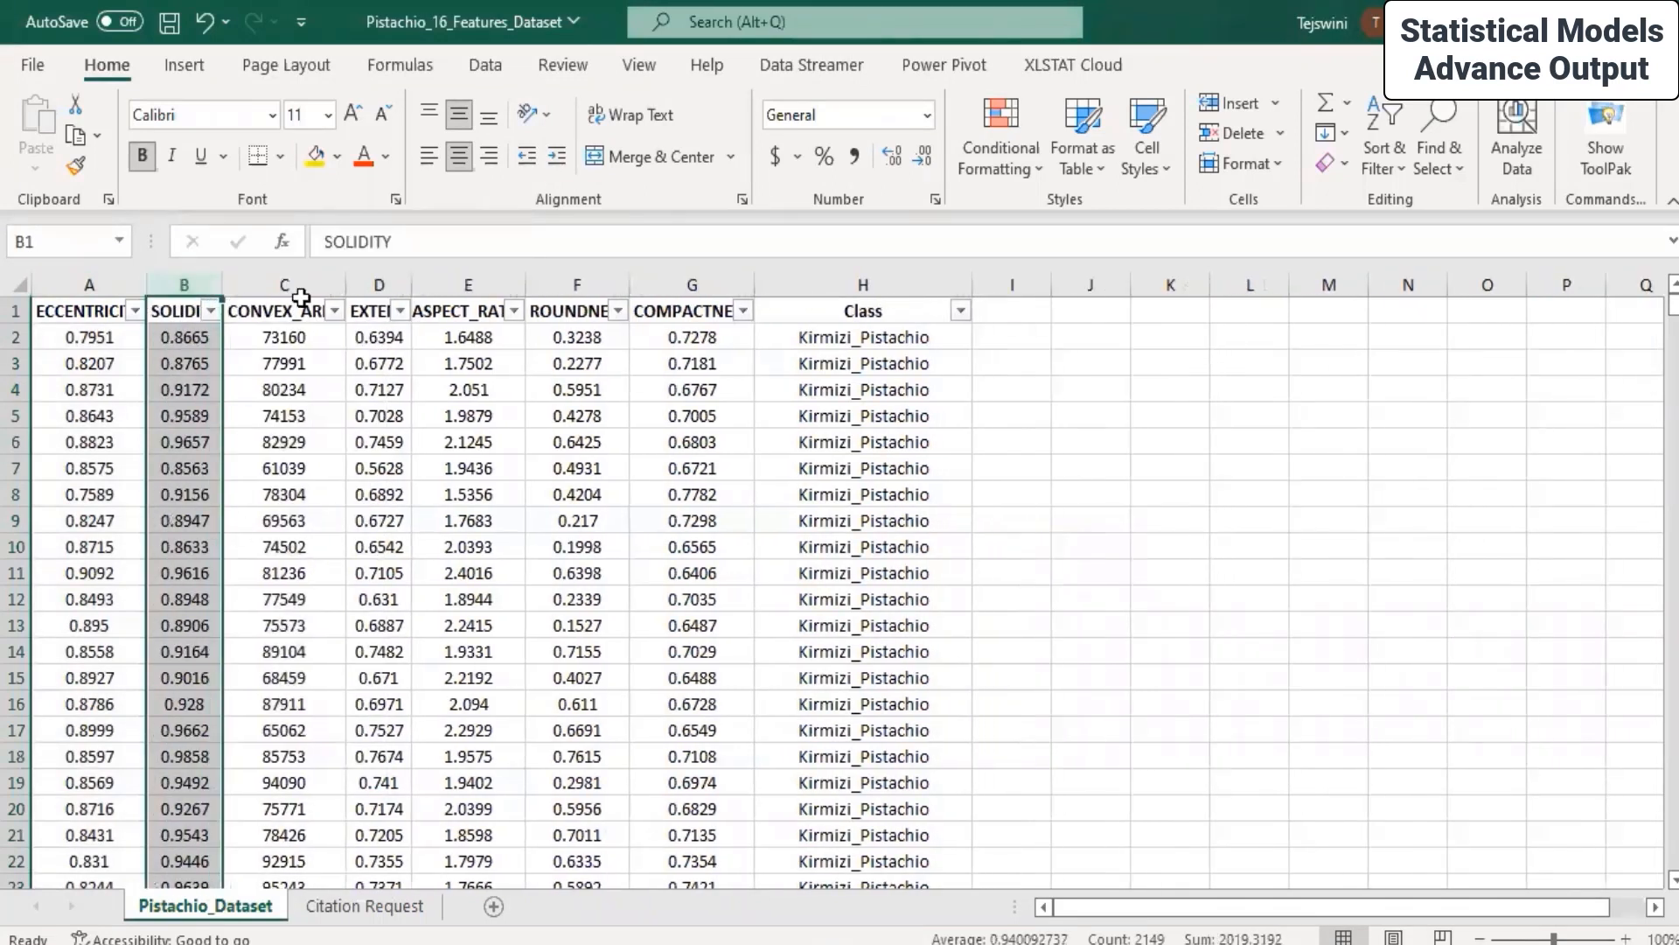
click(294, 284)
right_click(294, 284)
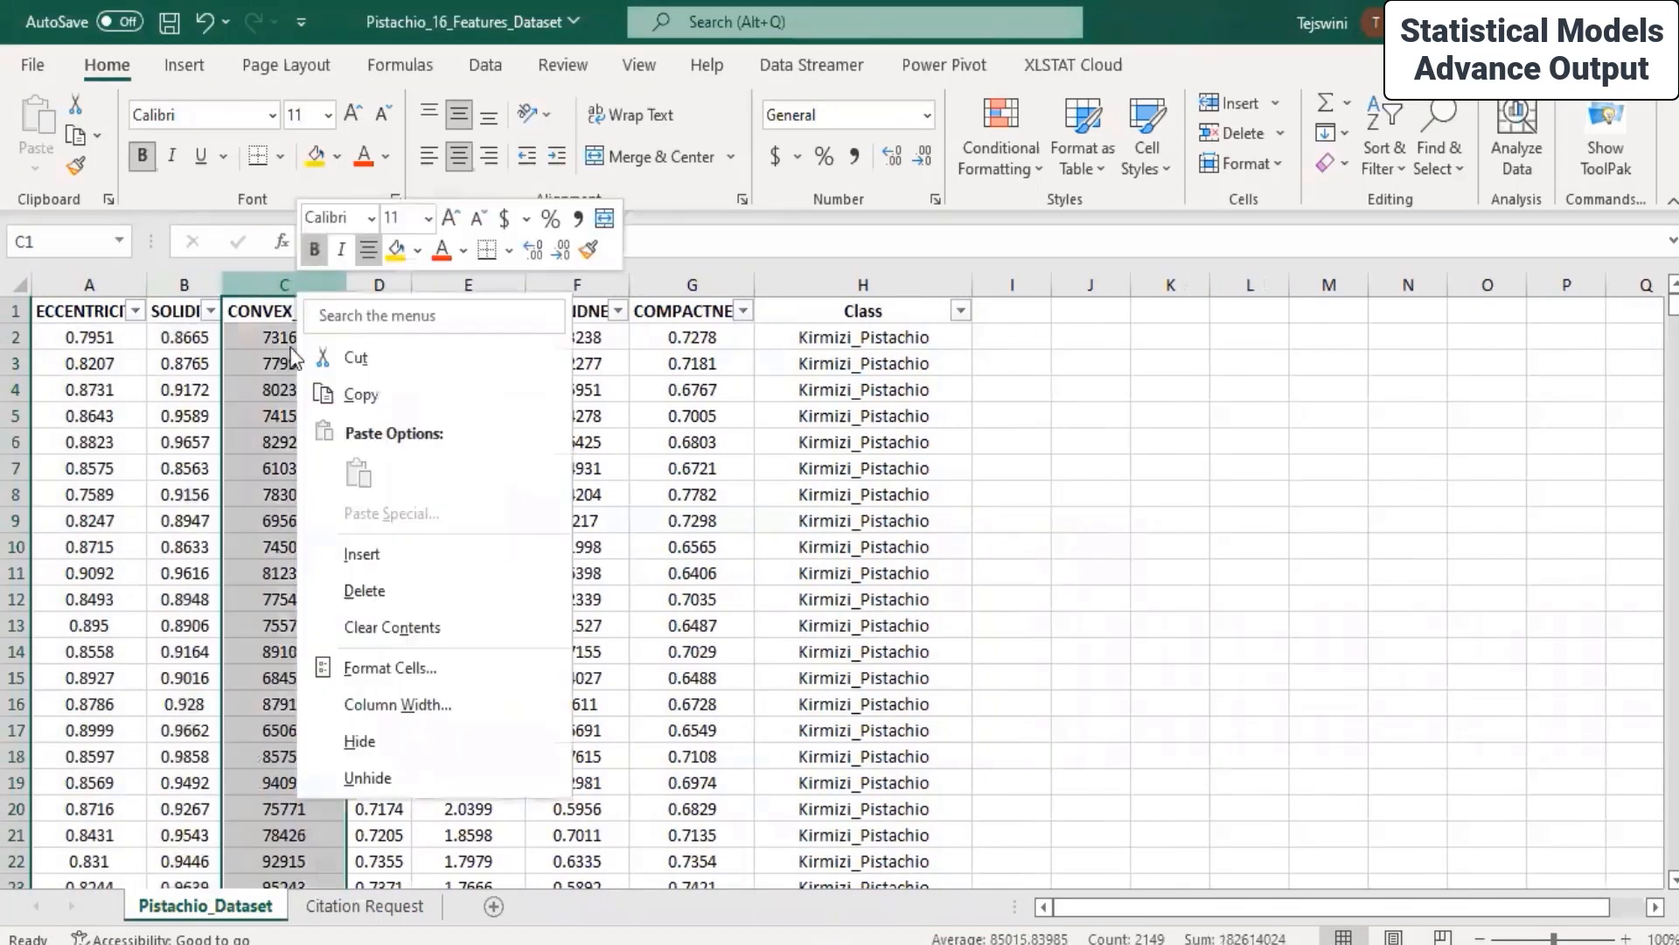
click(352, 588)
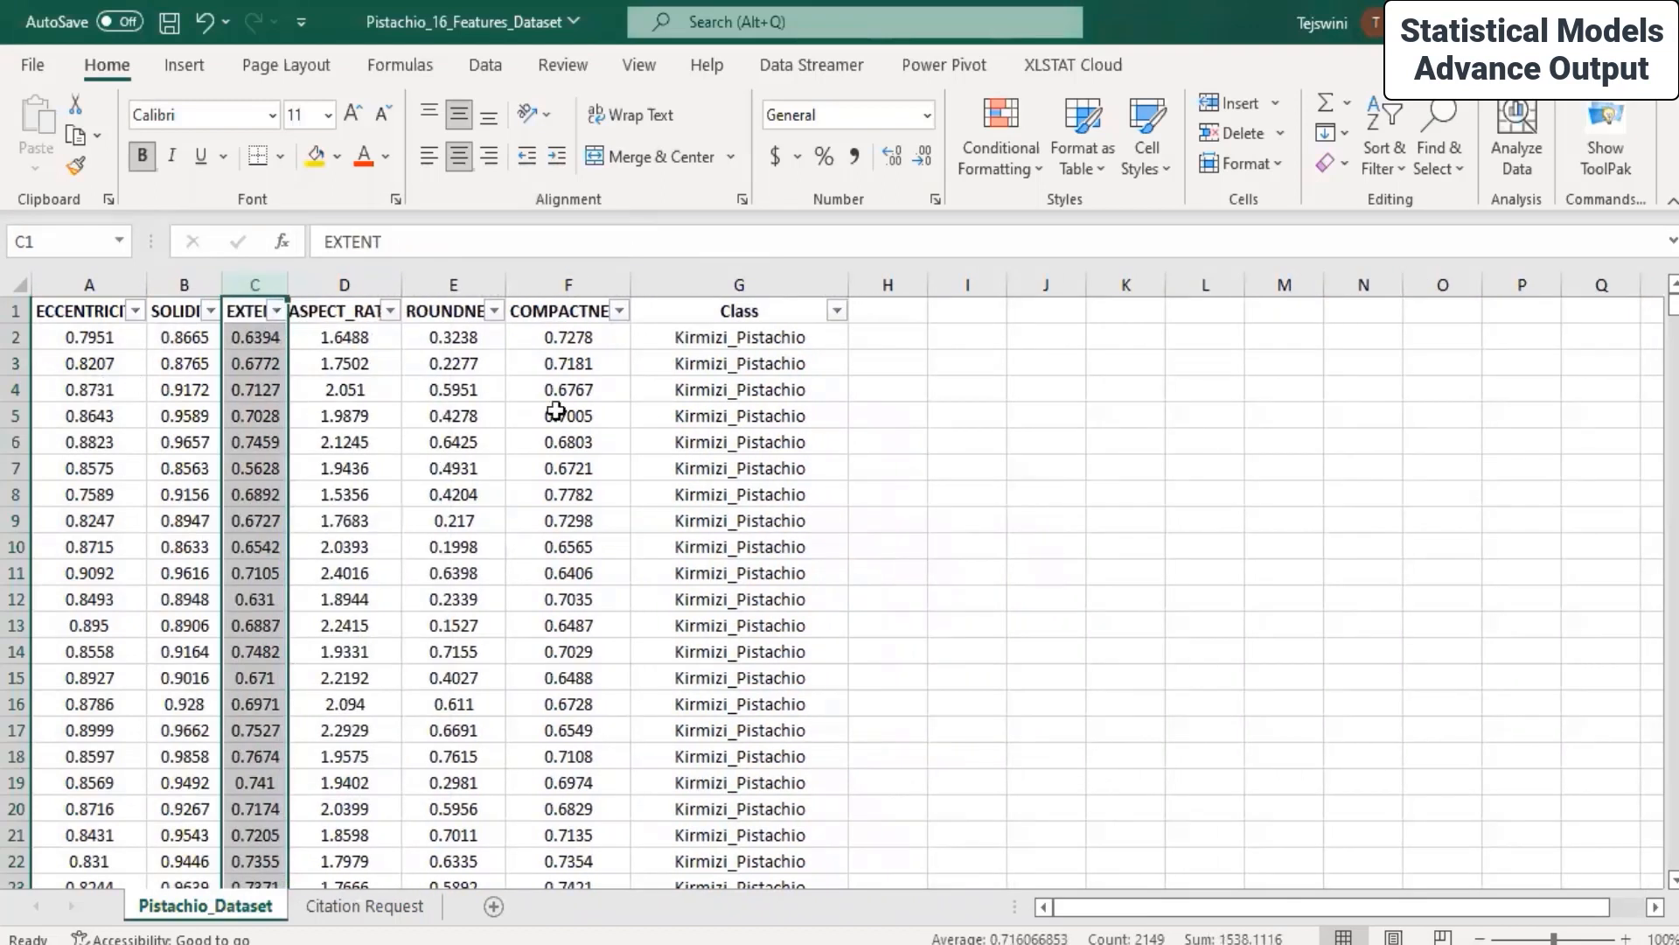
double_click(848, 284)
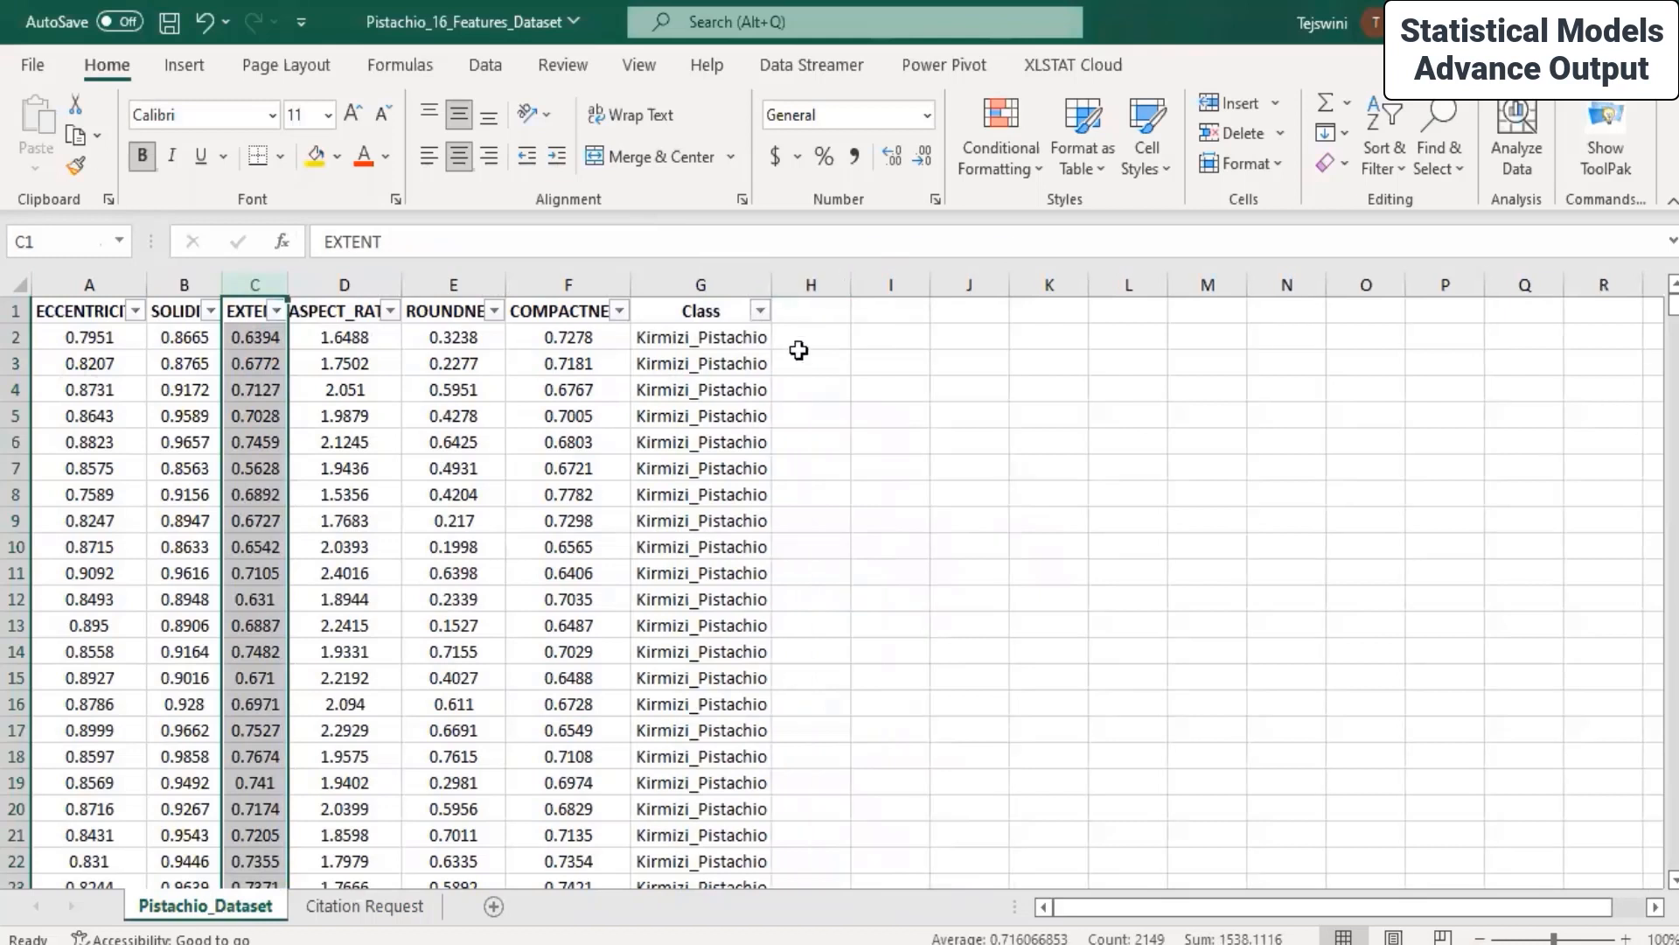
Fit all column widths to their contents and save the workbook in Desktop > Live Sessions > SPSS MODELLER > Day 8.
click(19, 282)
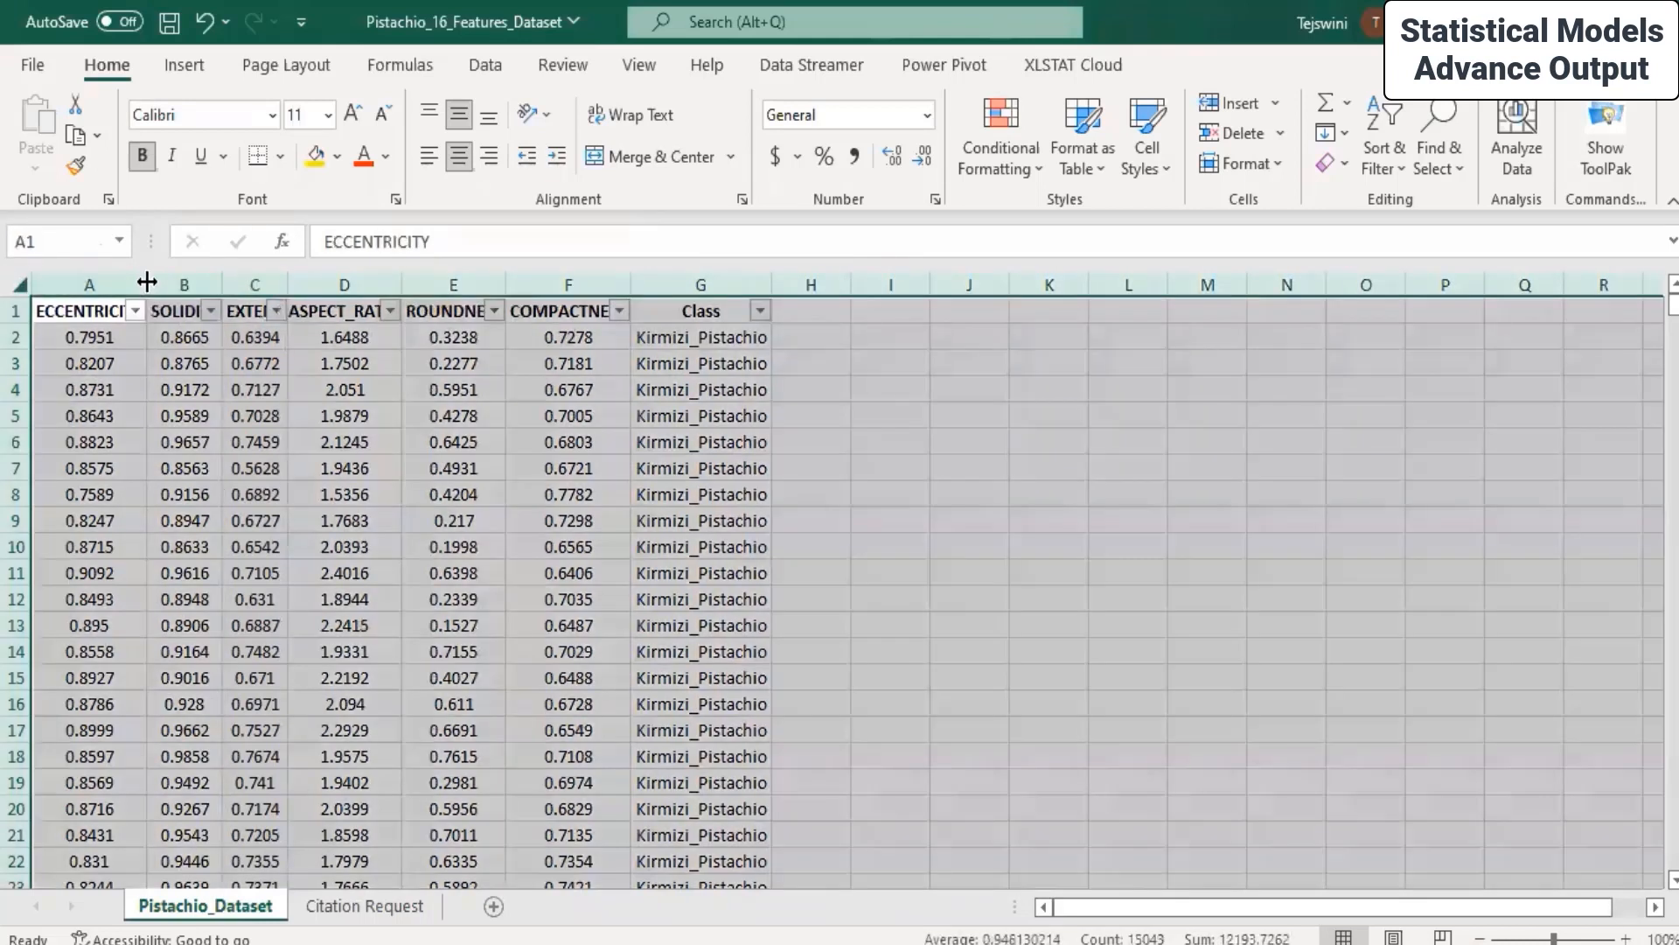
double_click(146, 276)
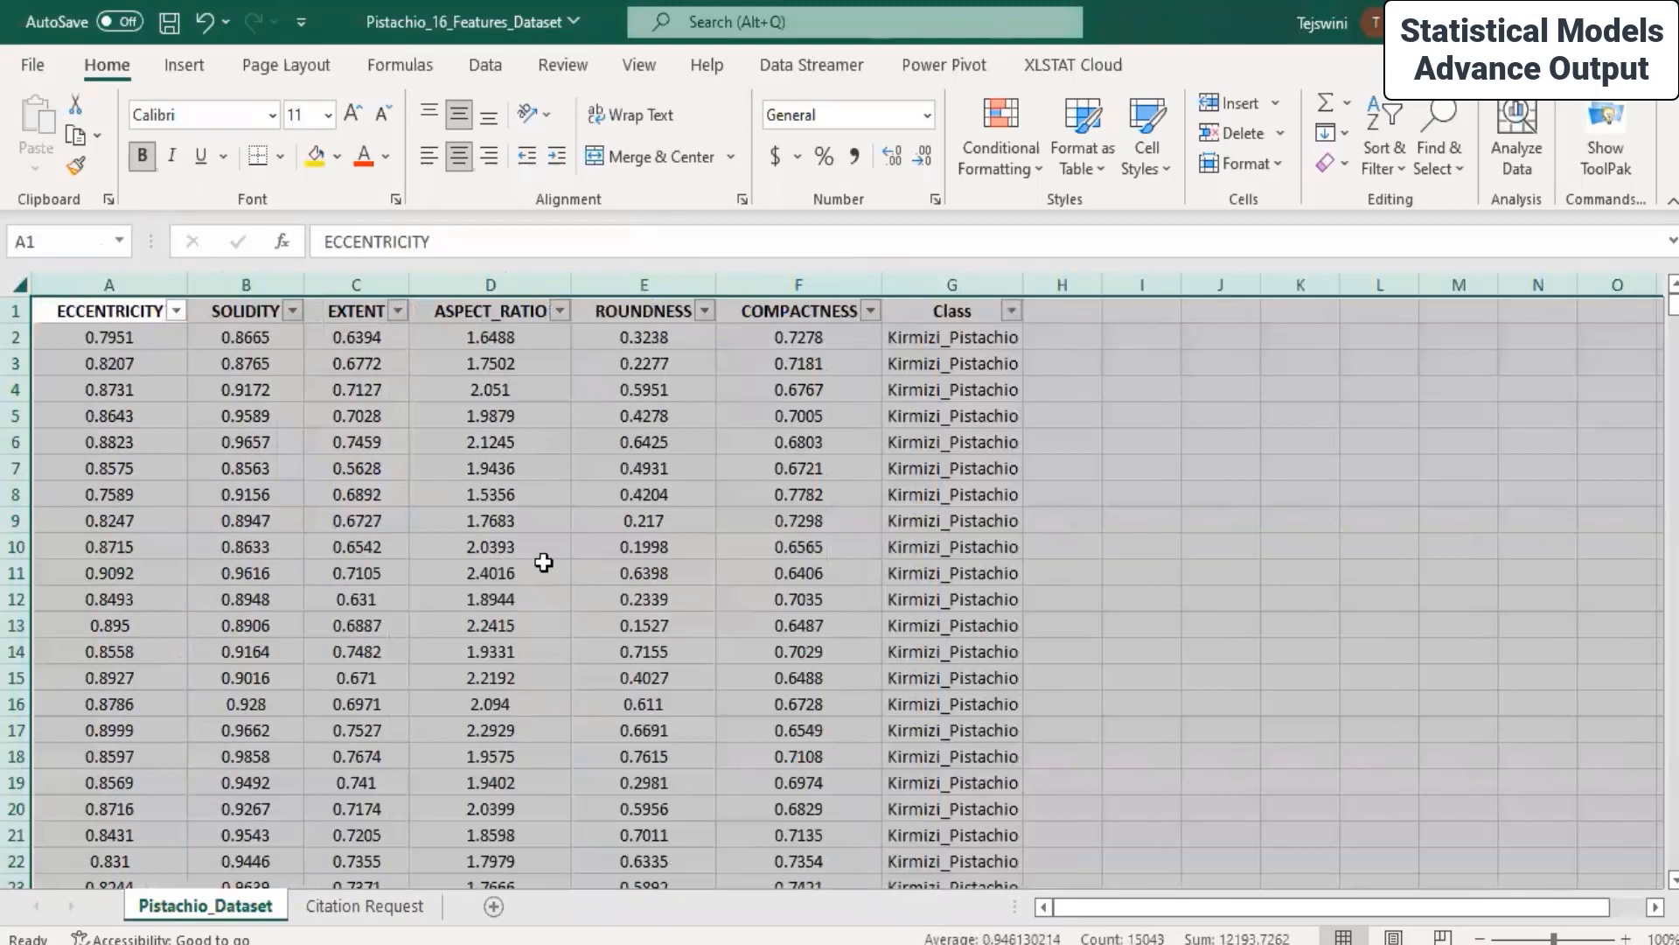
click(33, 65)
click(79, 420)
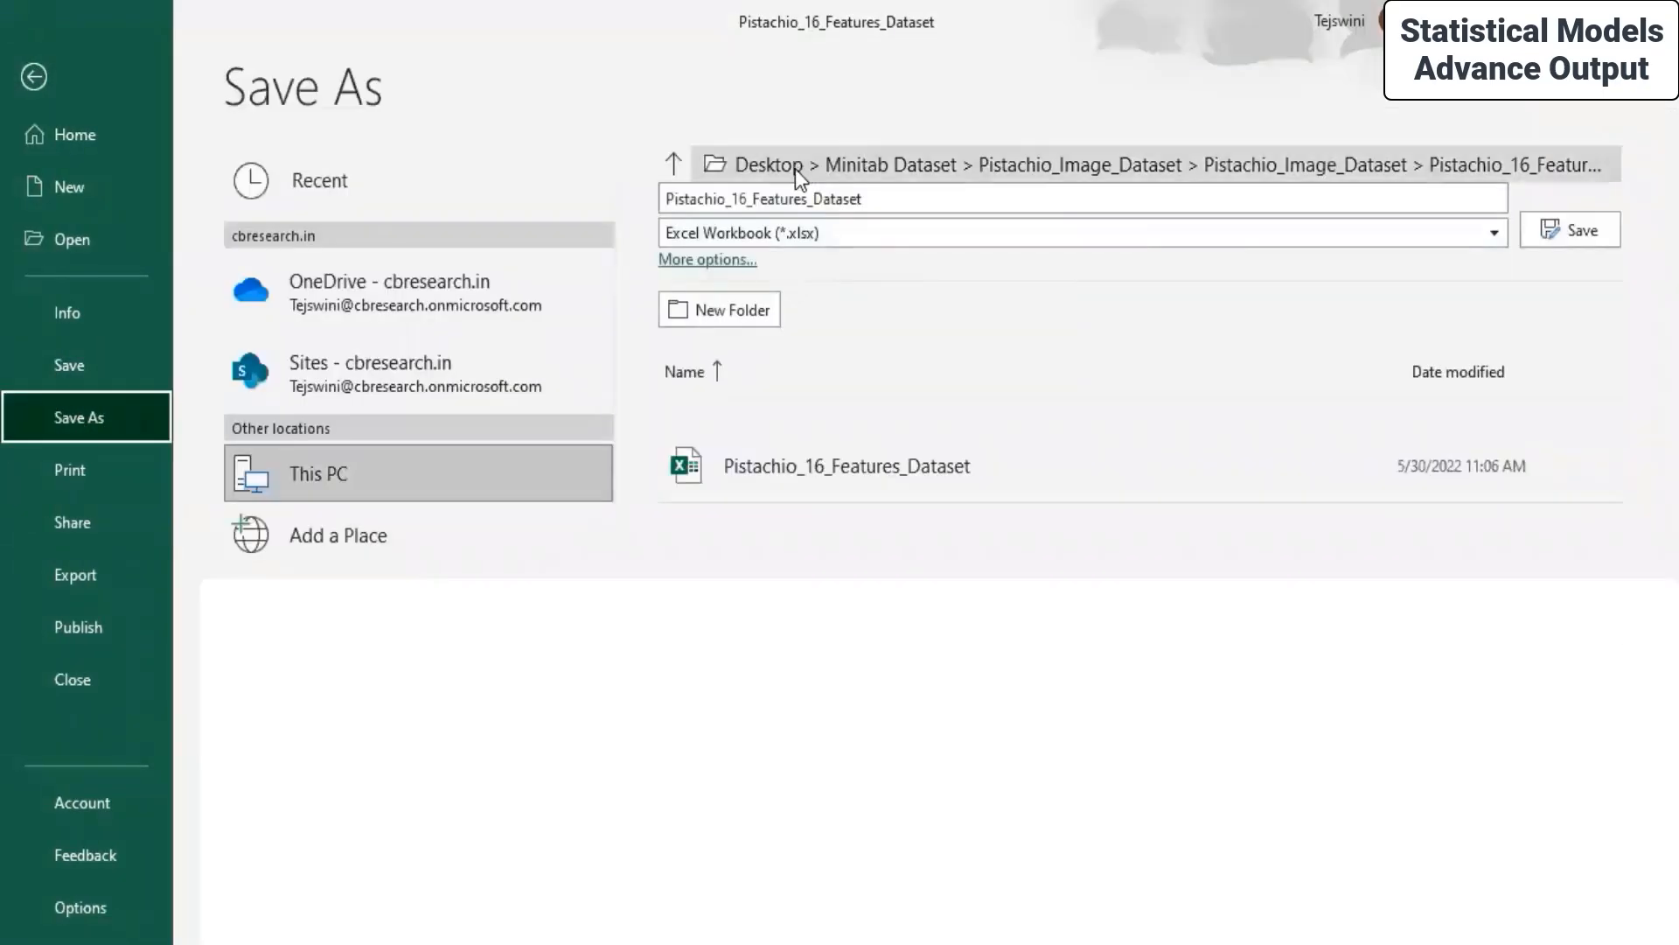
click(783, 159)
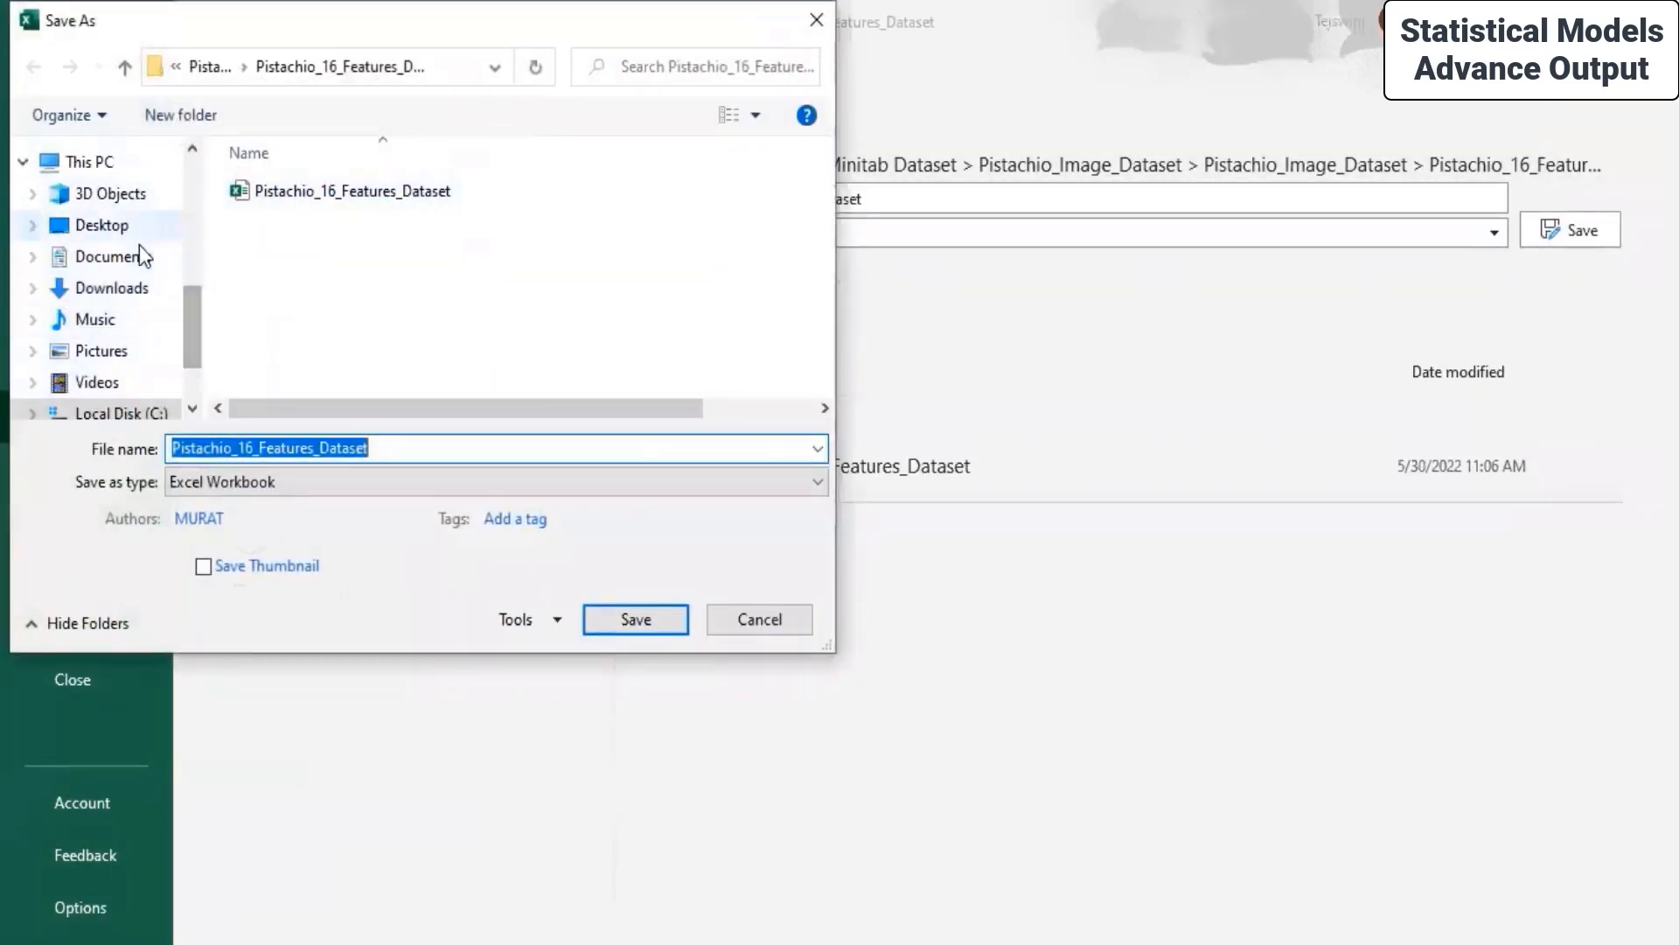
click(110, 226)
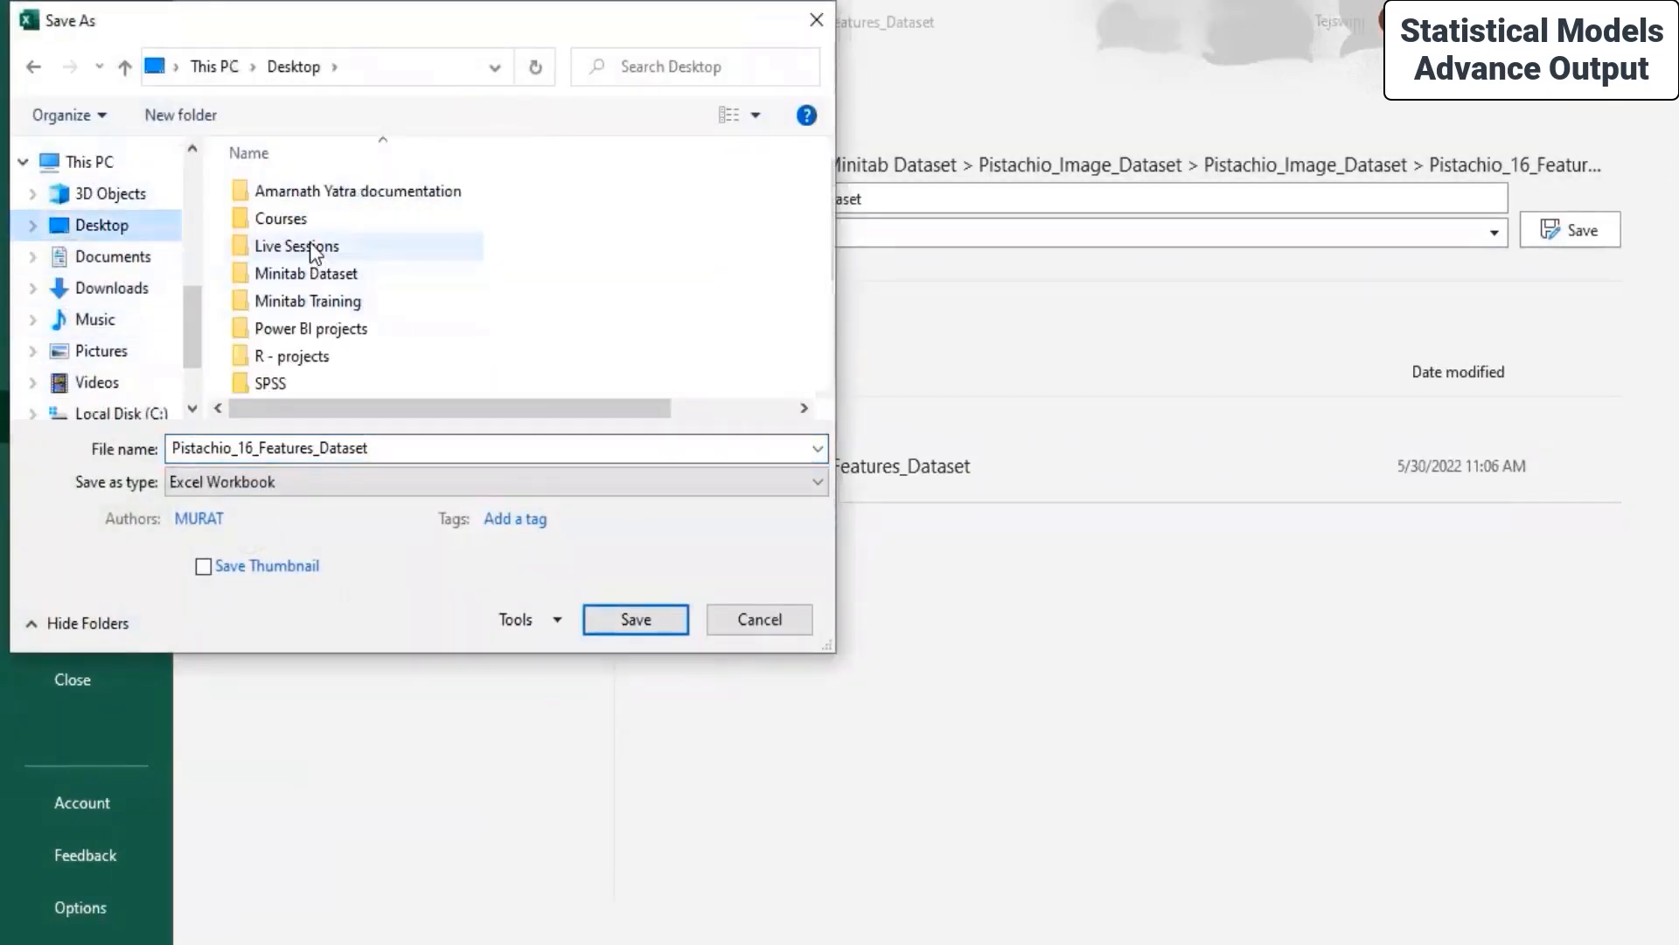
double_click(310, 246)
double_click(282, 357)
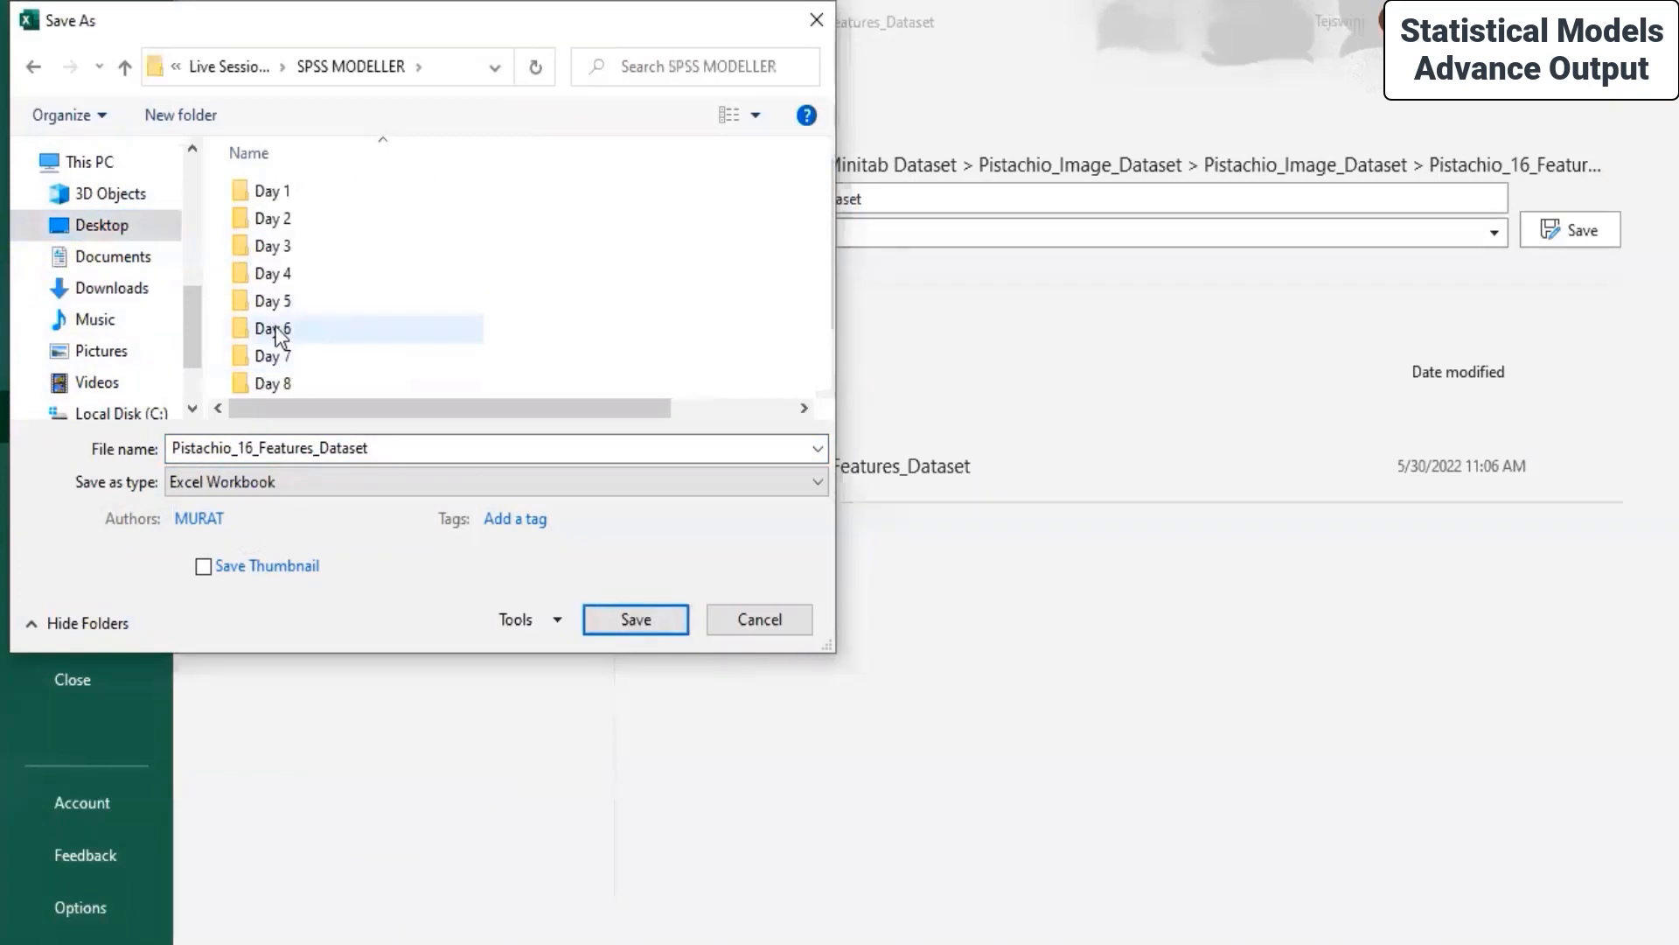
double_click(281, 383)
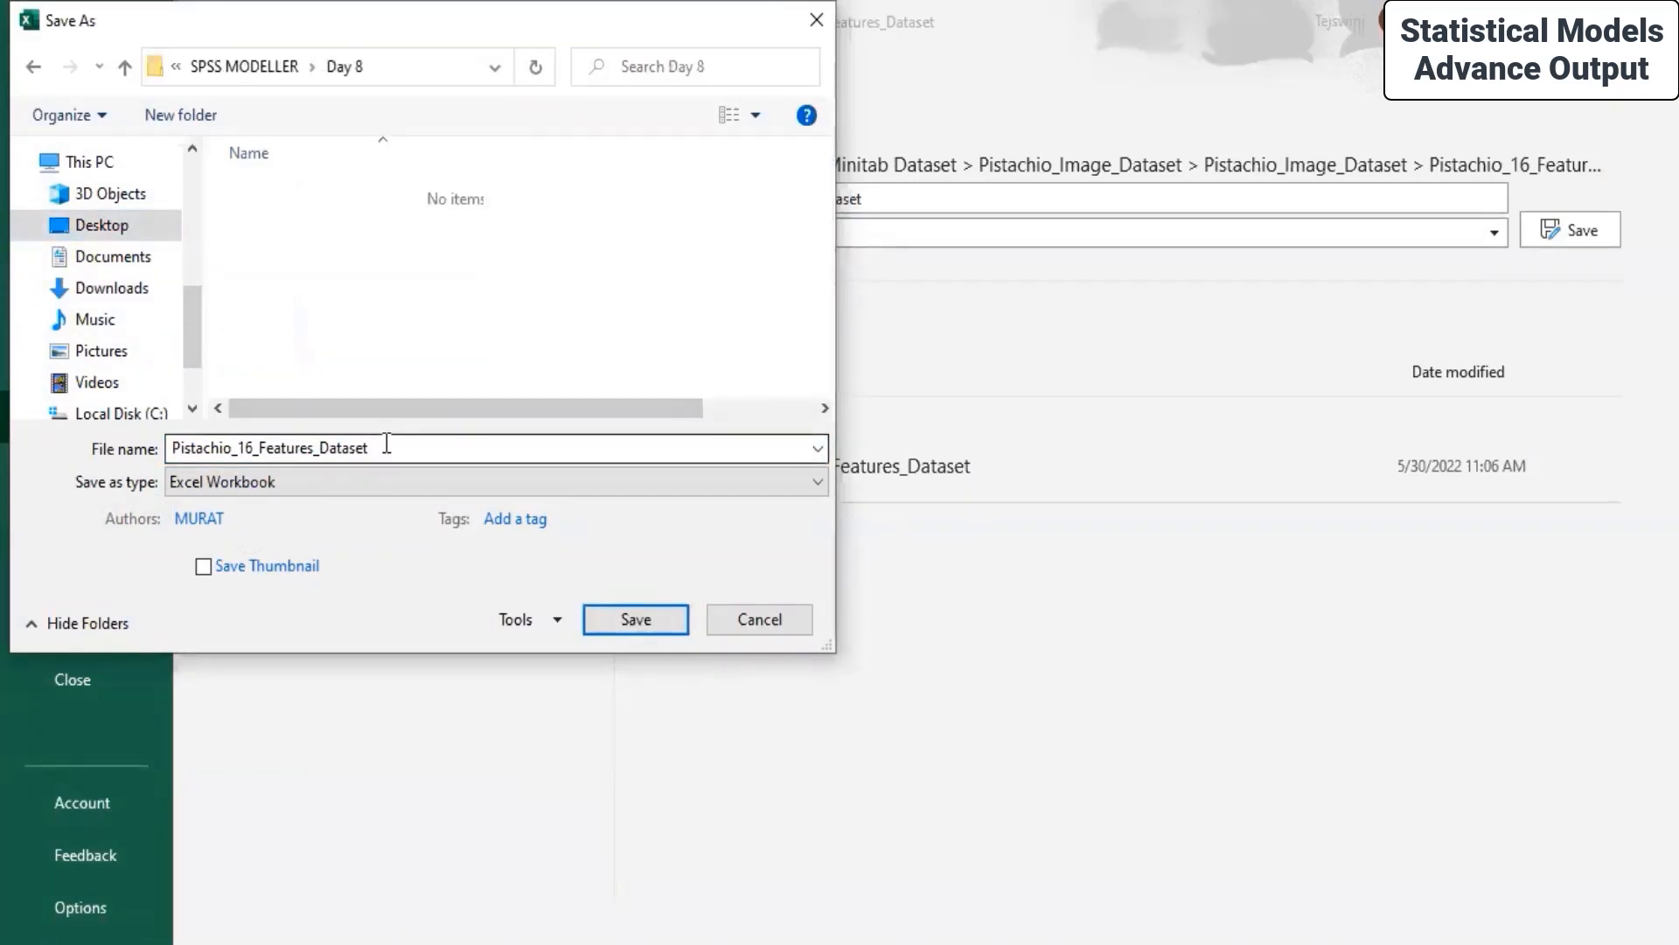
click(621, 622)
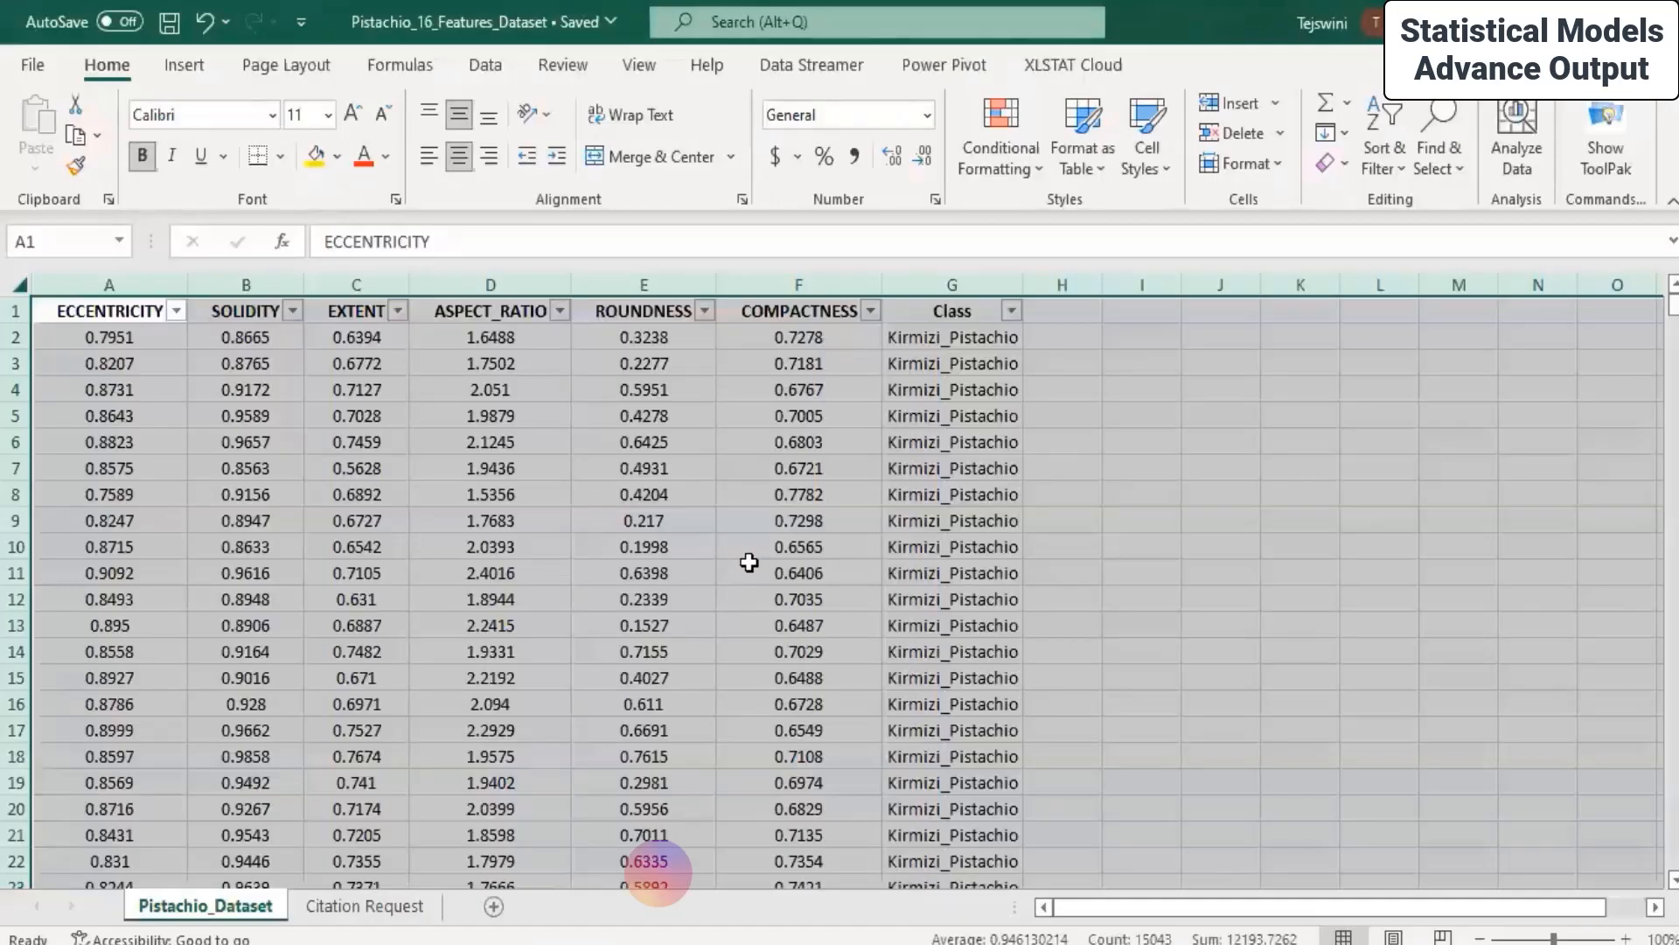
Save Pistachio_16_Features_Dataset as an Excel workbook in the Day 8 folder again, replacing the existing file.
click(43, 68)
click(119, 420)
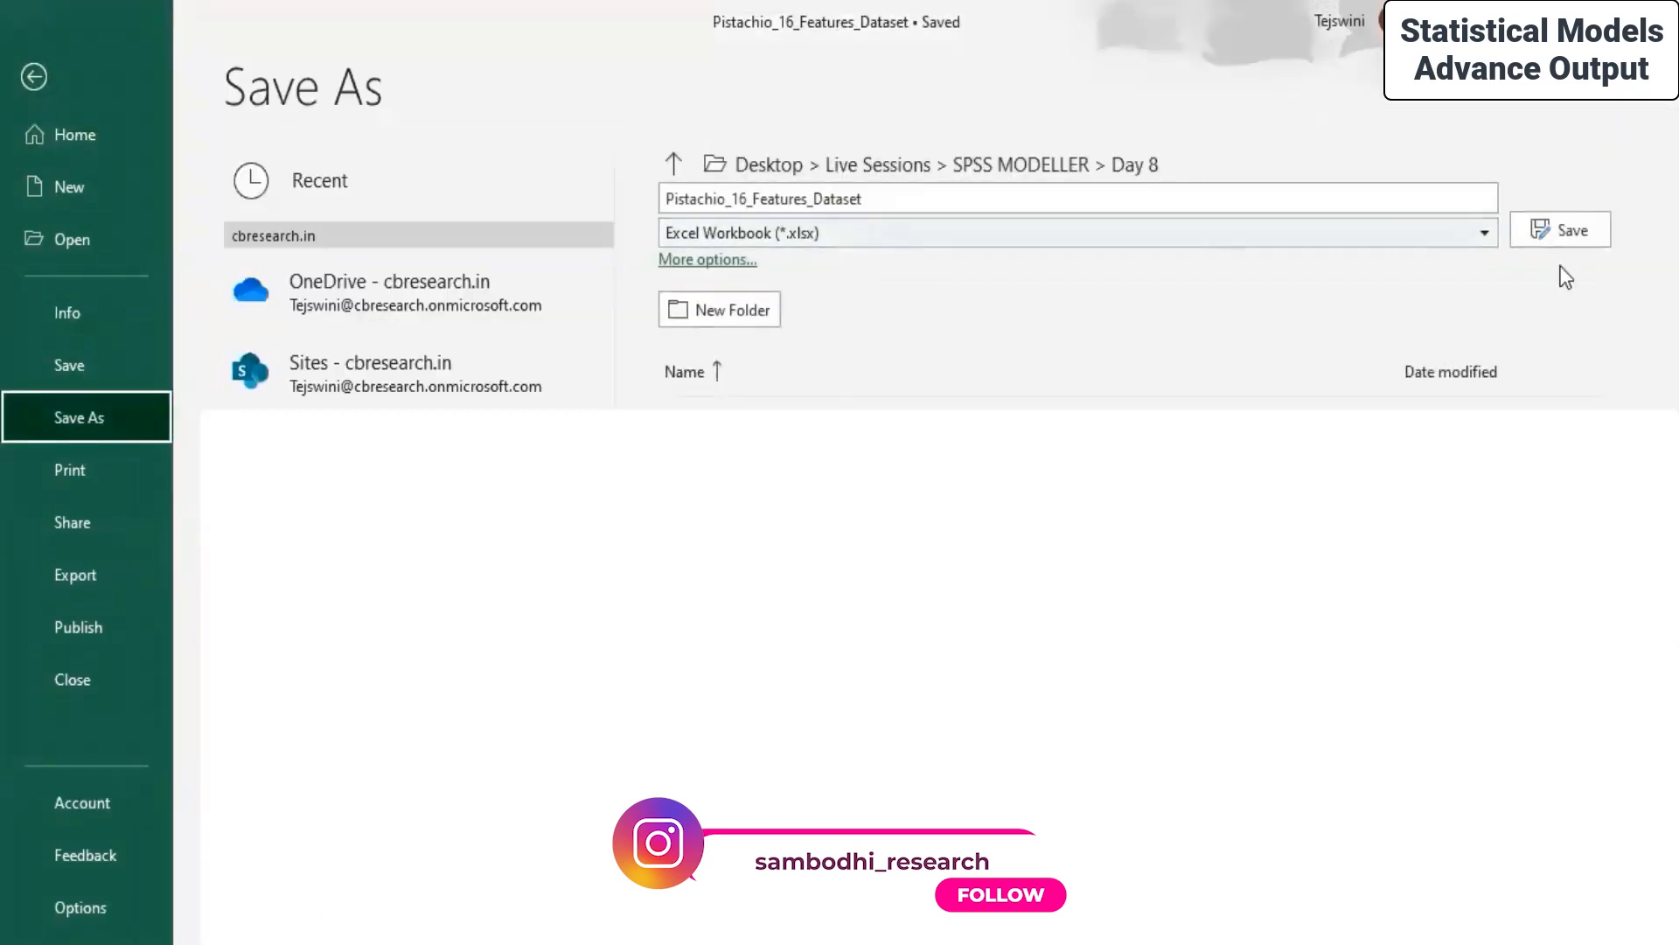
click(1561, 230)
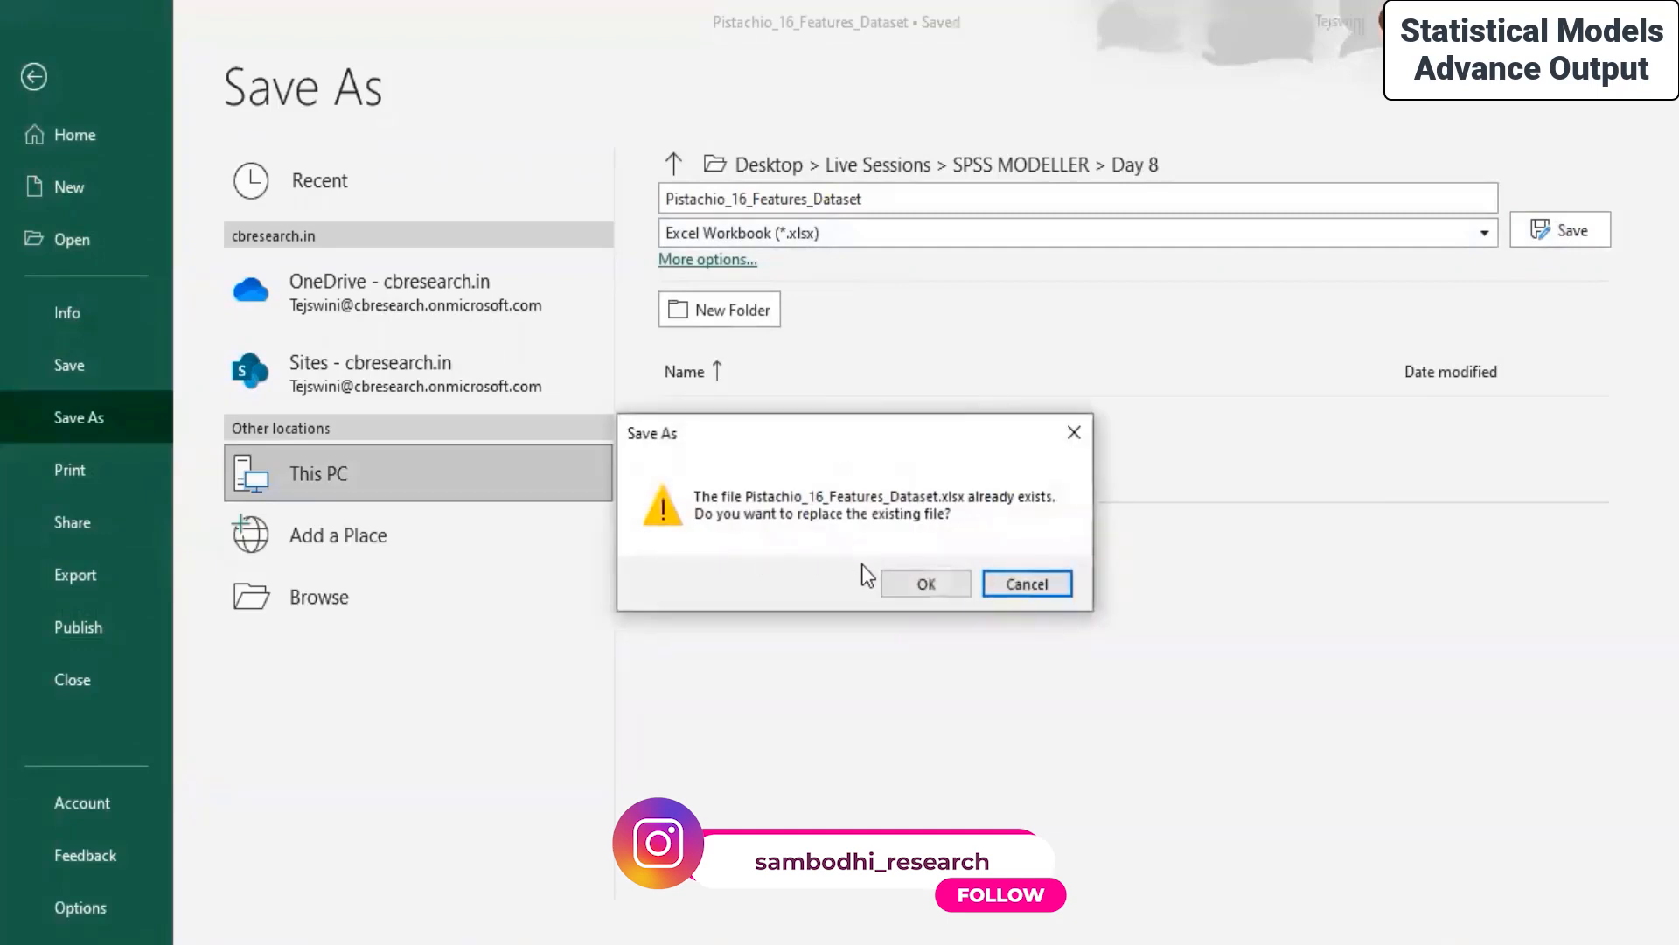
click(910, 583)
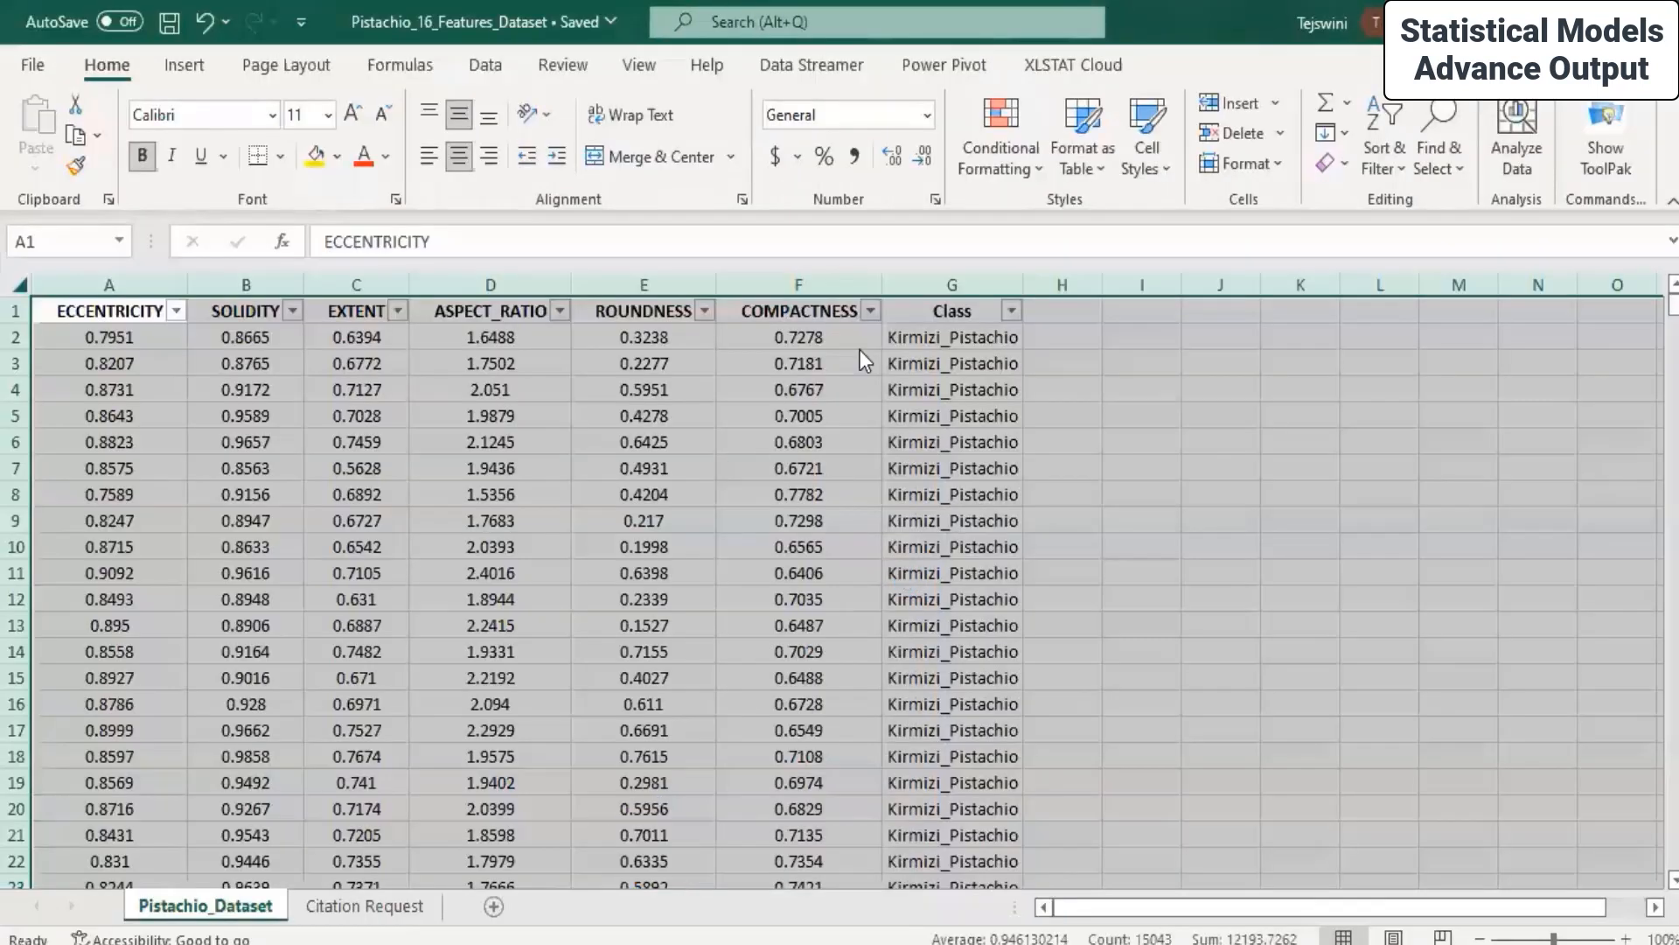
click(976, 444)
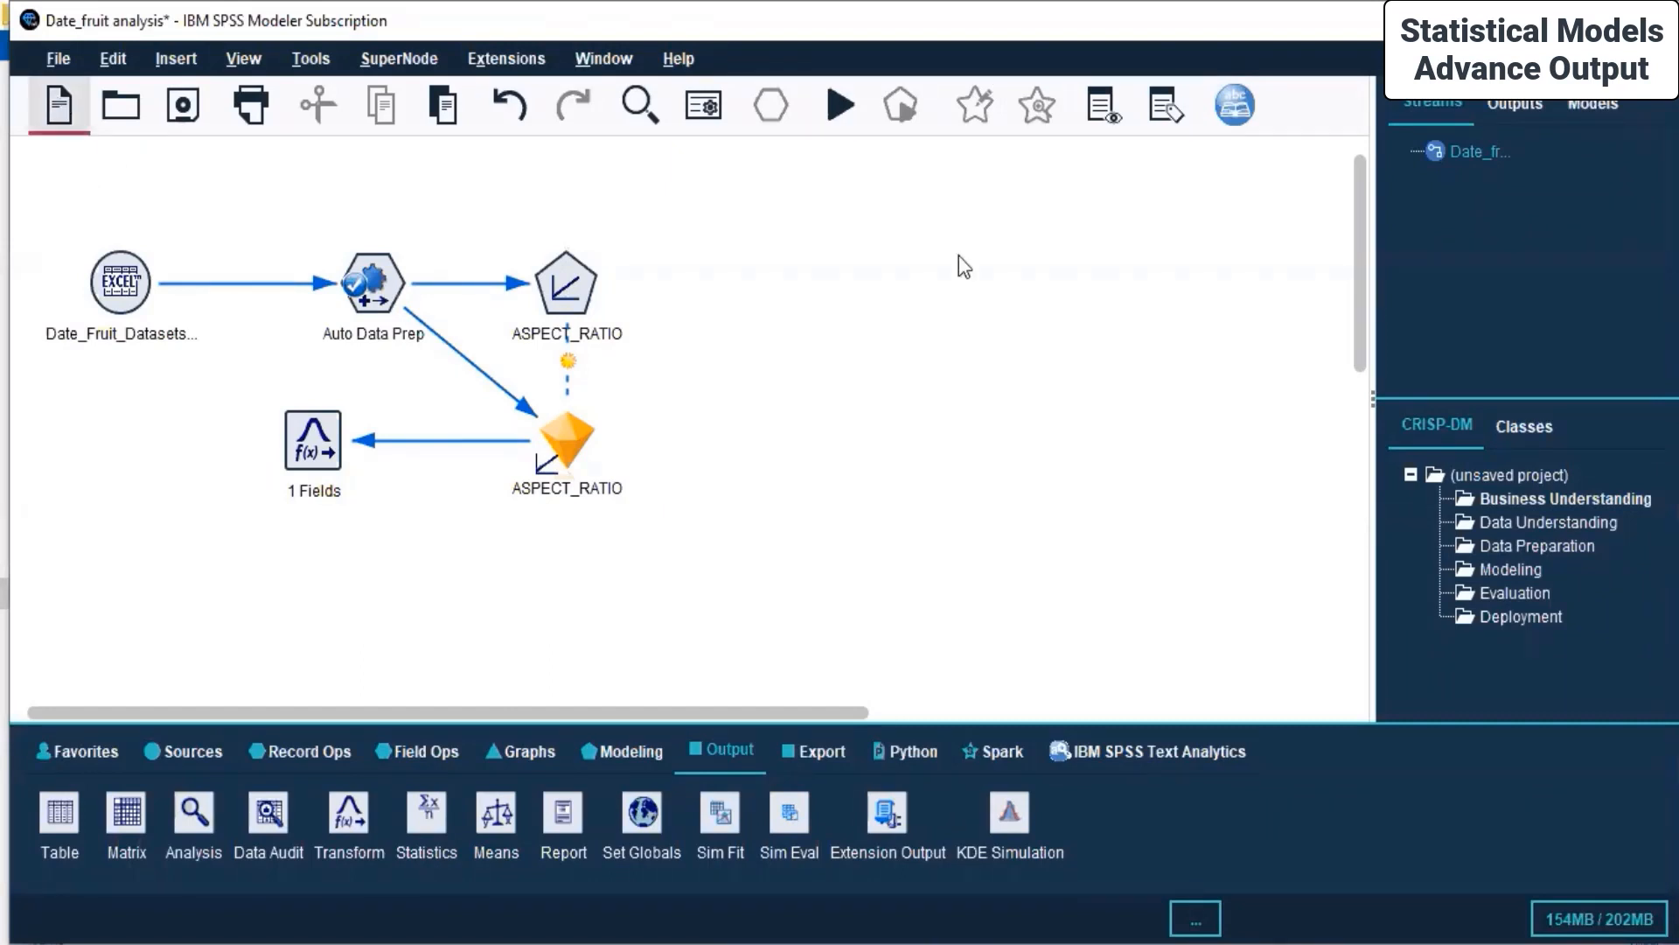
Switch to IBM SPSS Modeler, create a new stream and save it as Pistachio in the Day 8 folder.
right_click(1467, 176)
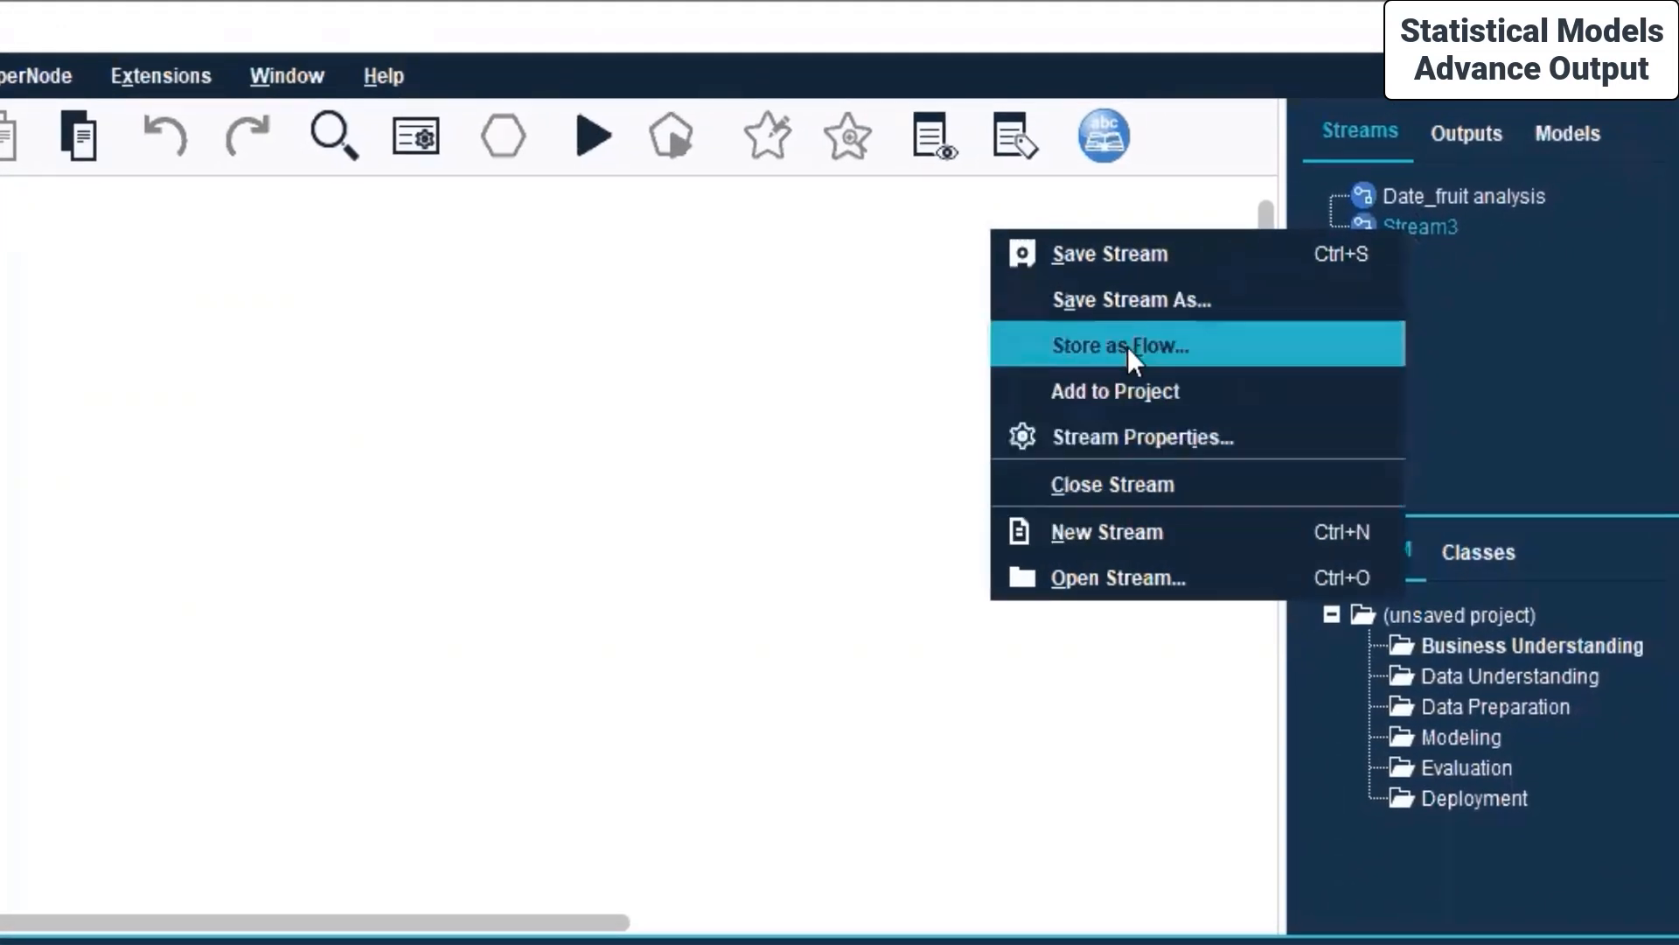
click(1129, 301)
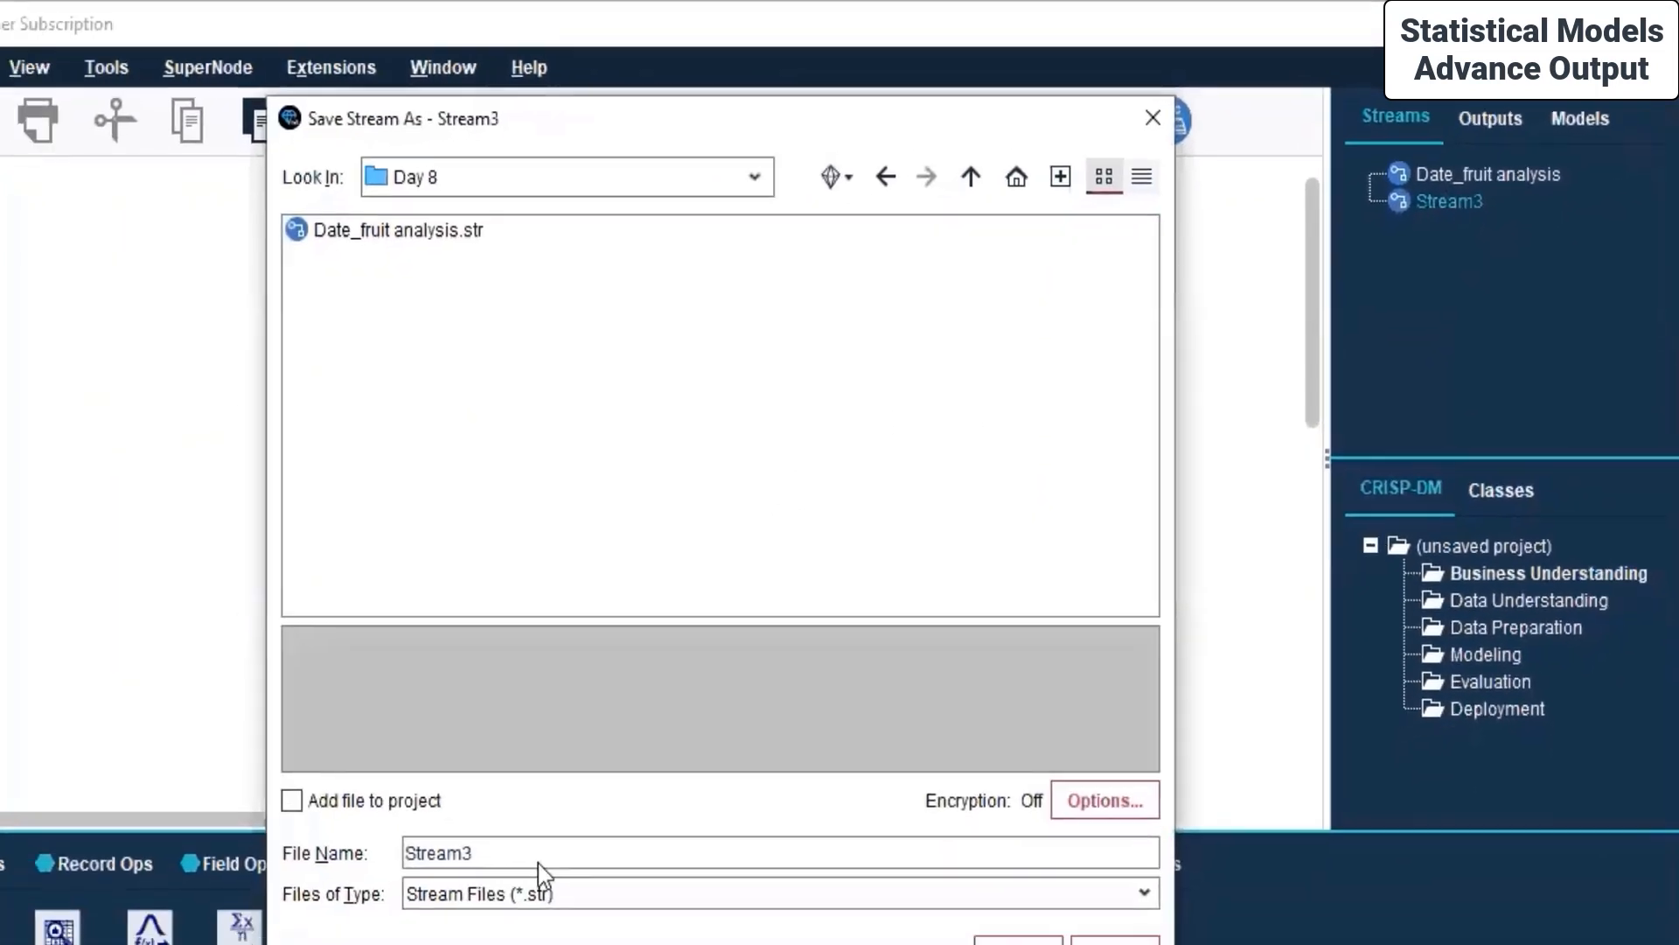
double_click(592, 816)
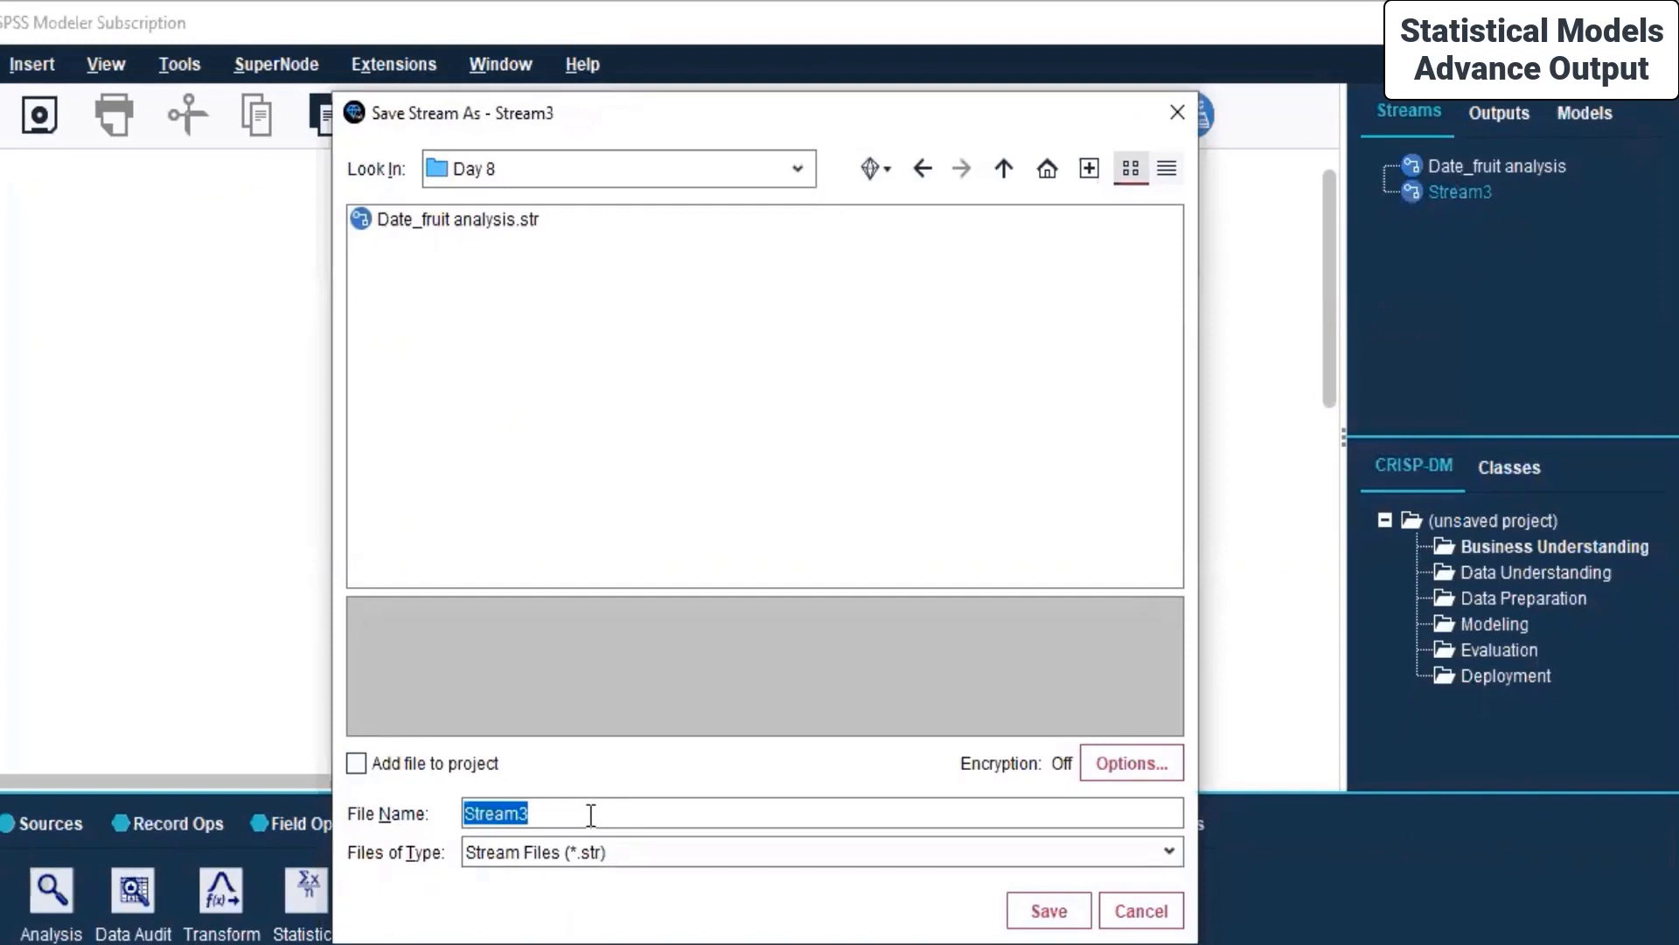
text(Pistac)
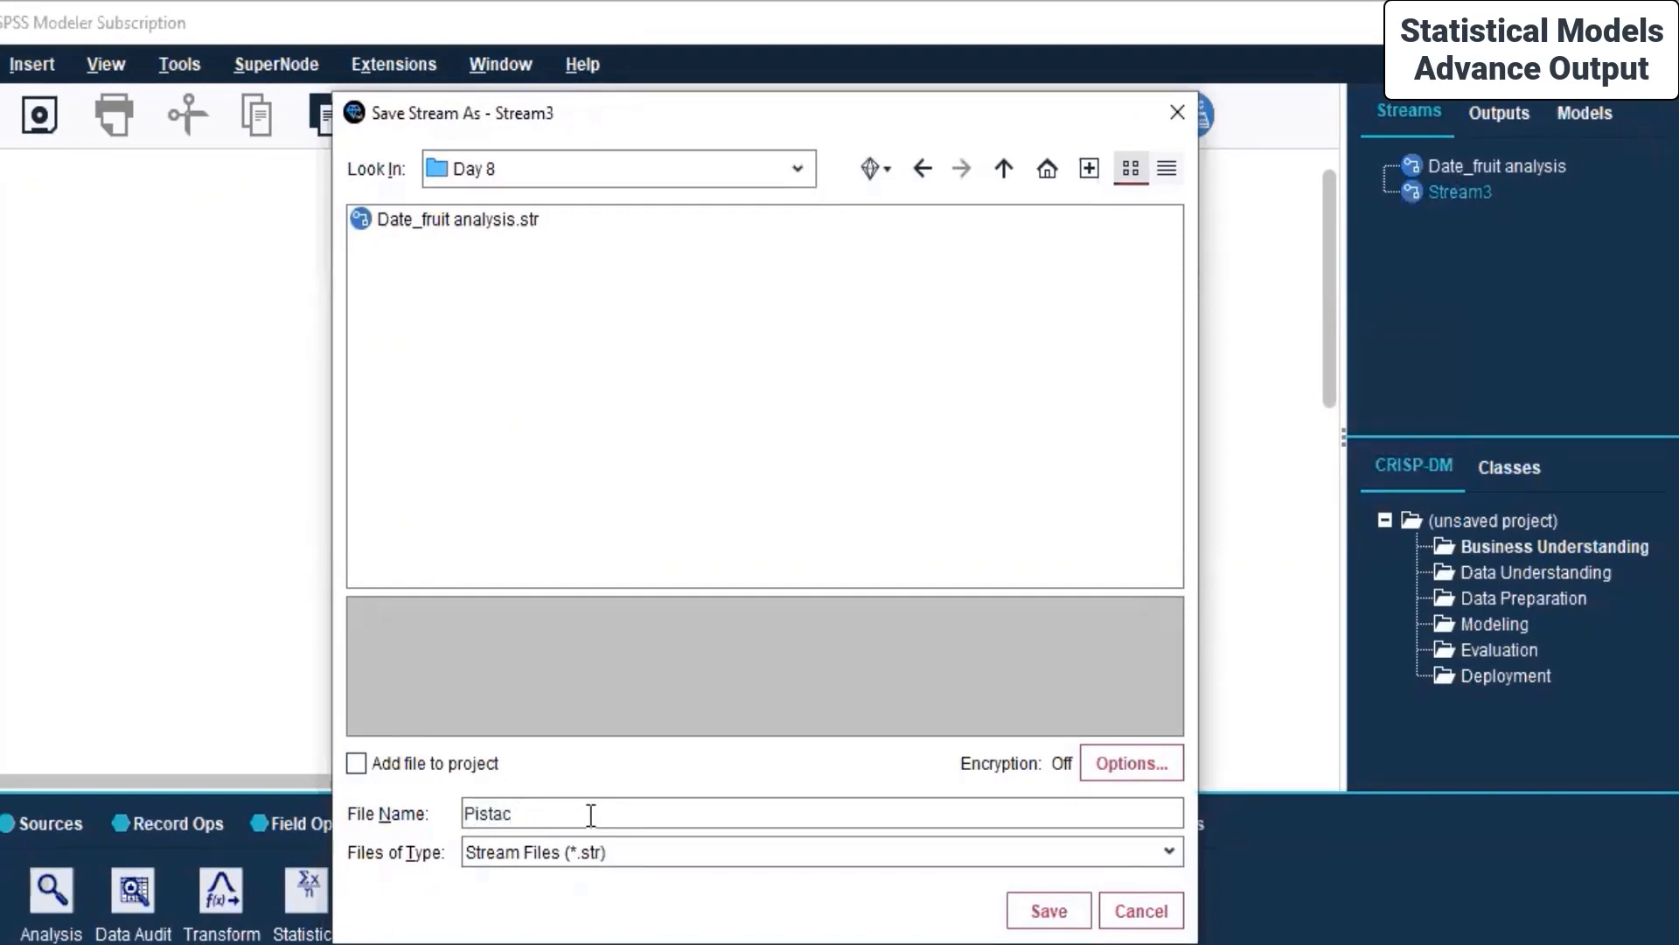
text(chio)
key(Left)
key(Left)
key(Left)
key(BackSpace)
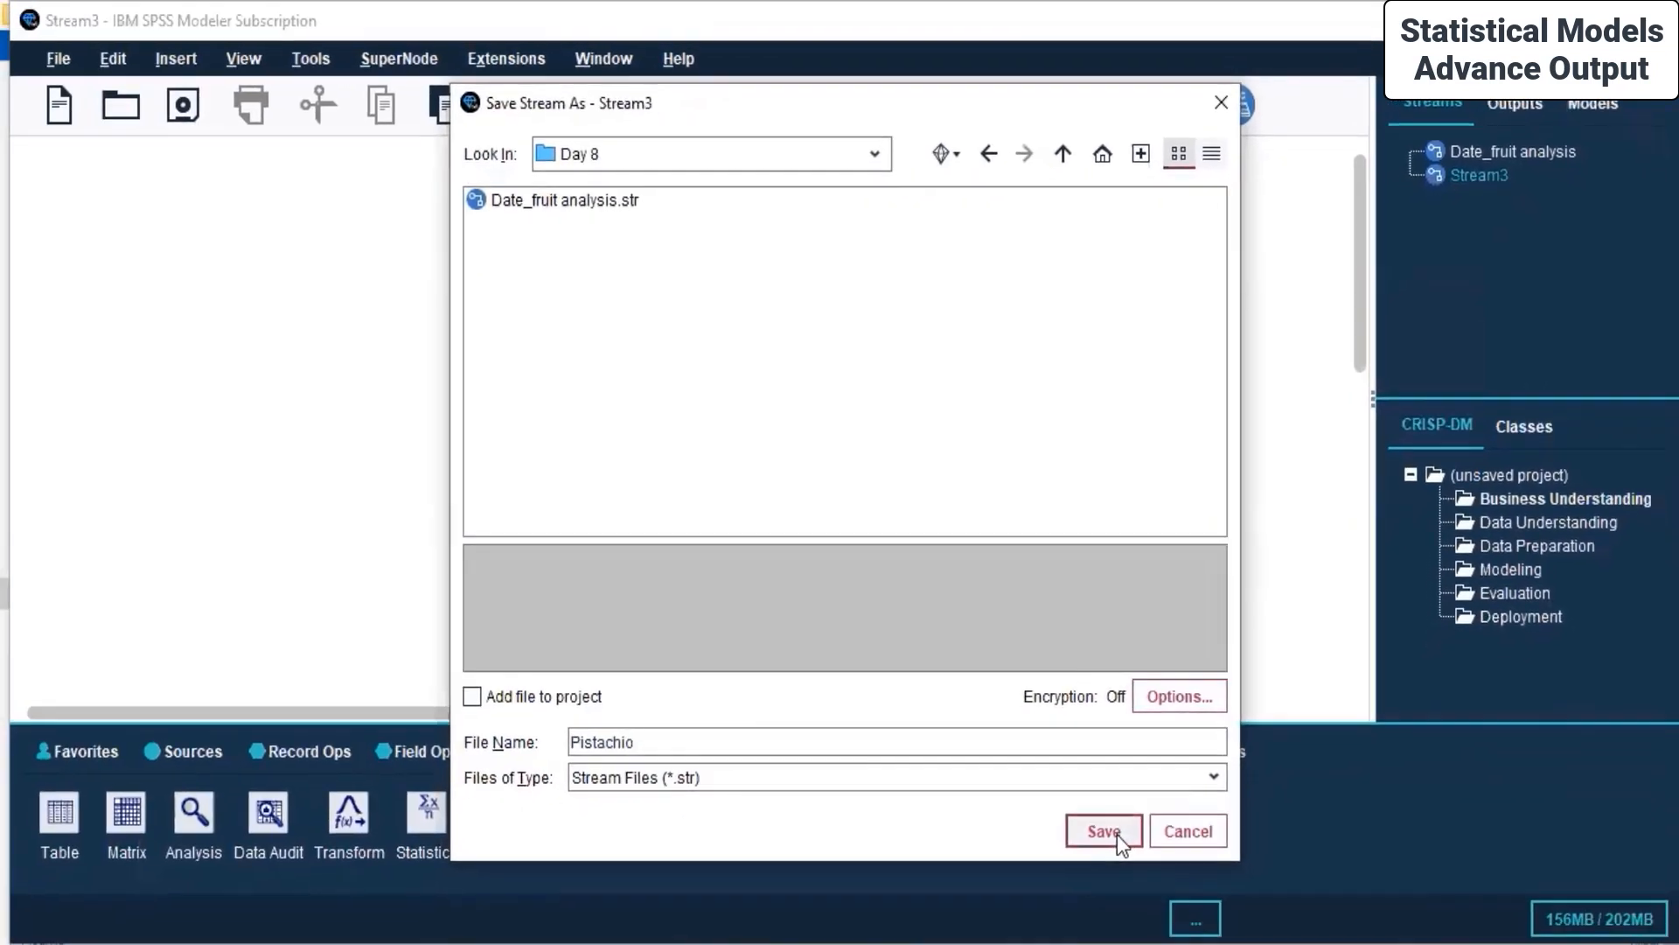
click(1104, 830)
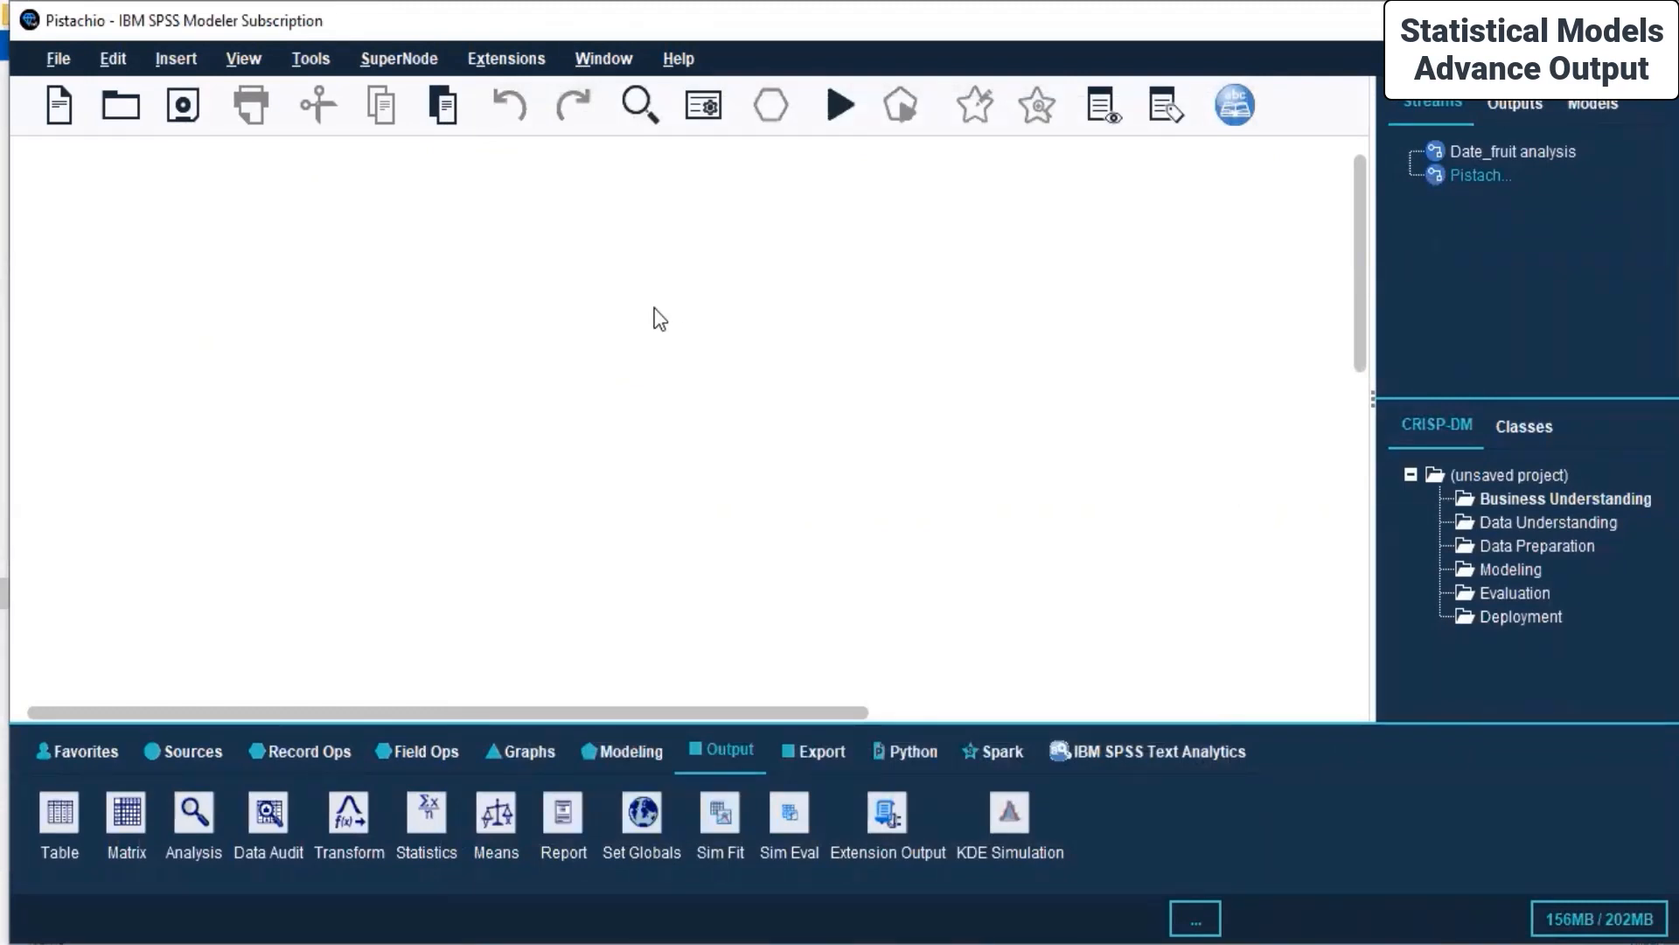
Add an Excel source node to the Pistachio stream and set its import file to Pistachio_16_Features_Dataset.xlsx from Day 8.
click(165, 750)
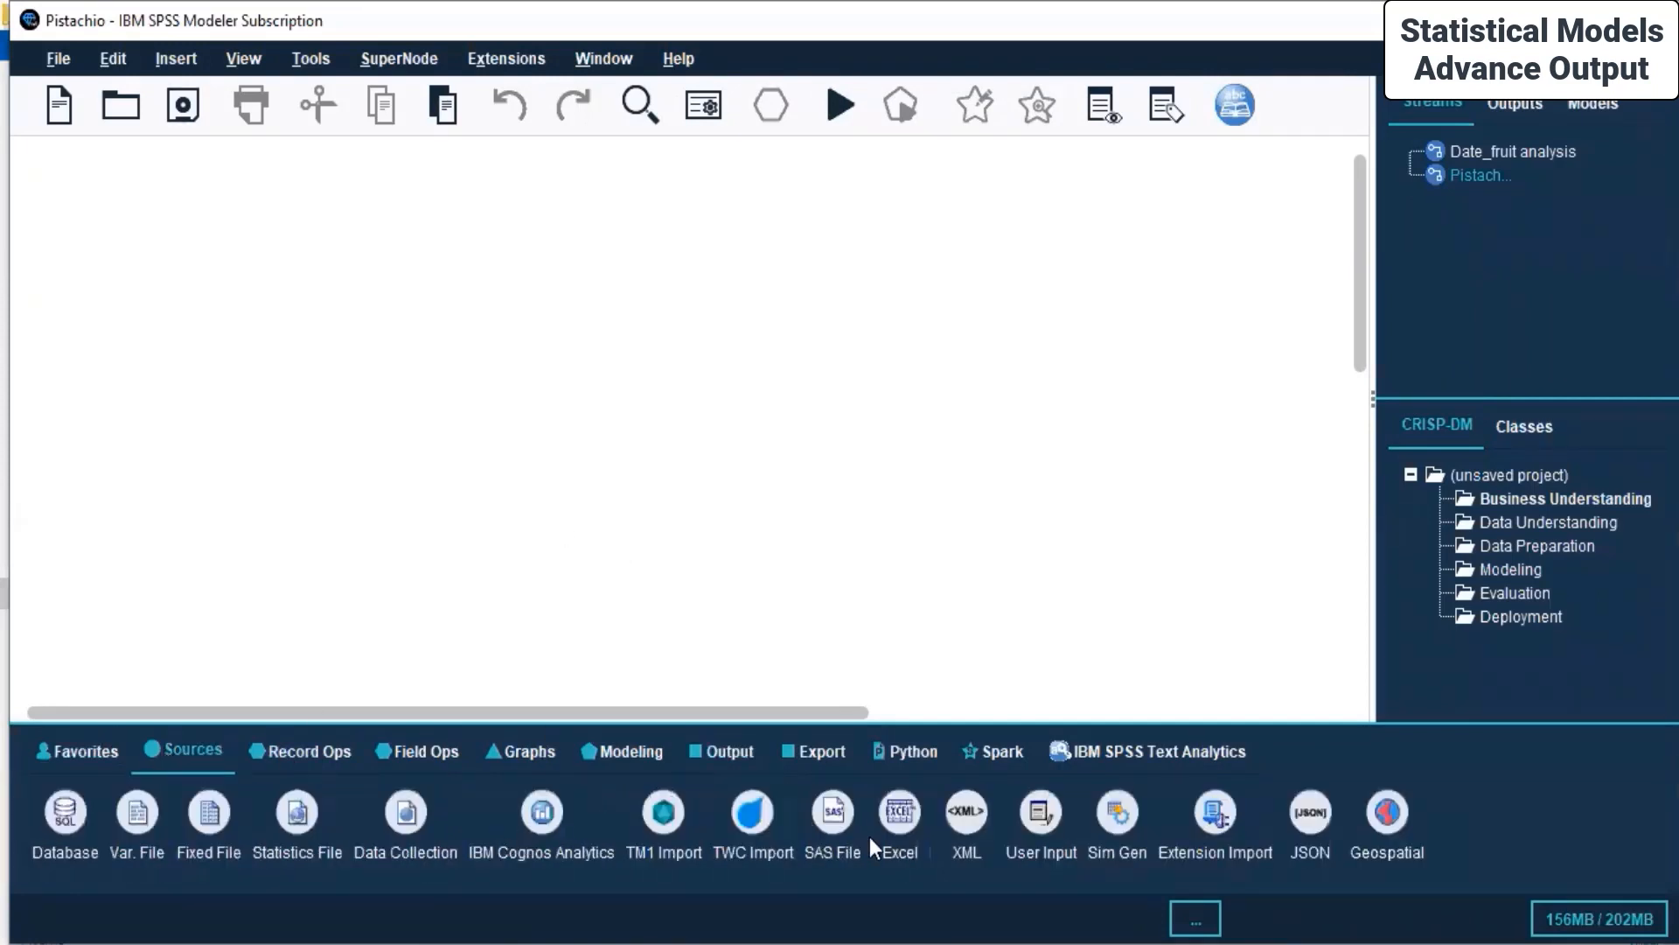
double_click(899, 819)
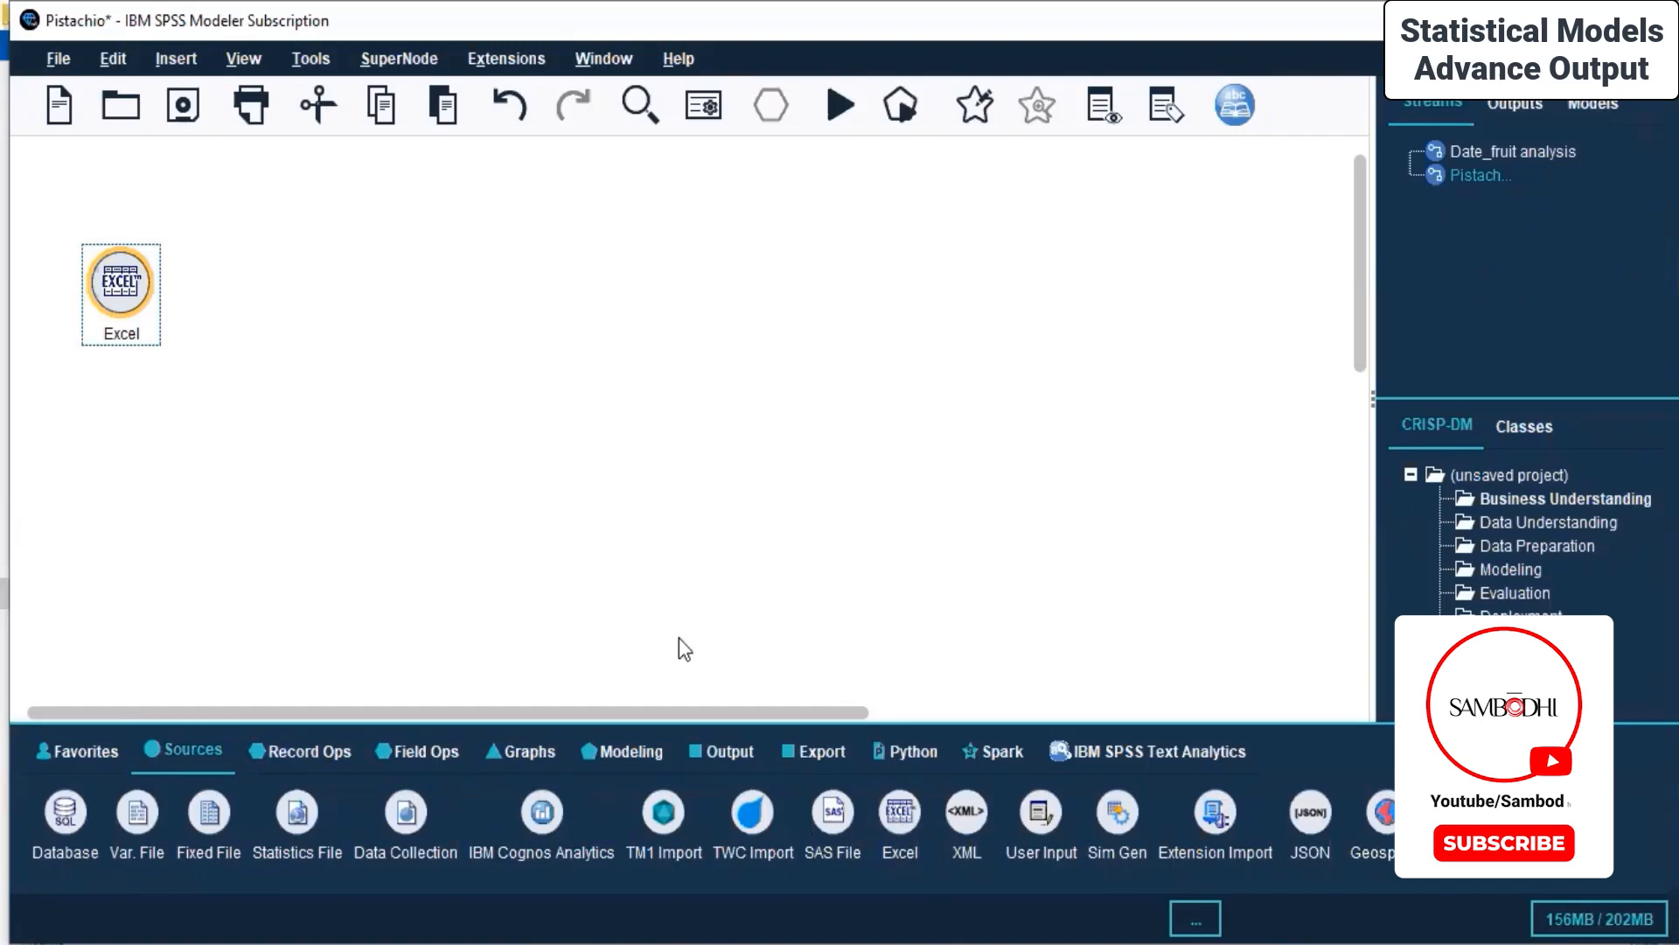
right_click(103, 300)
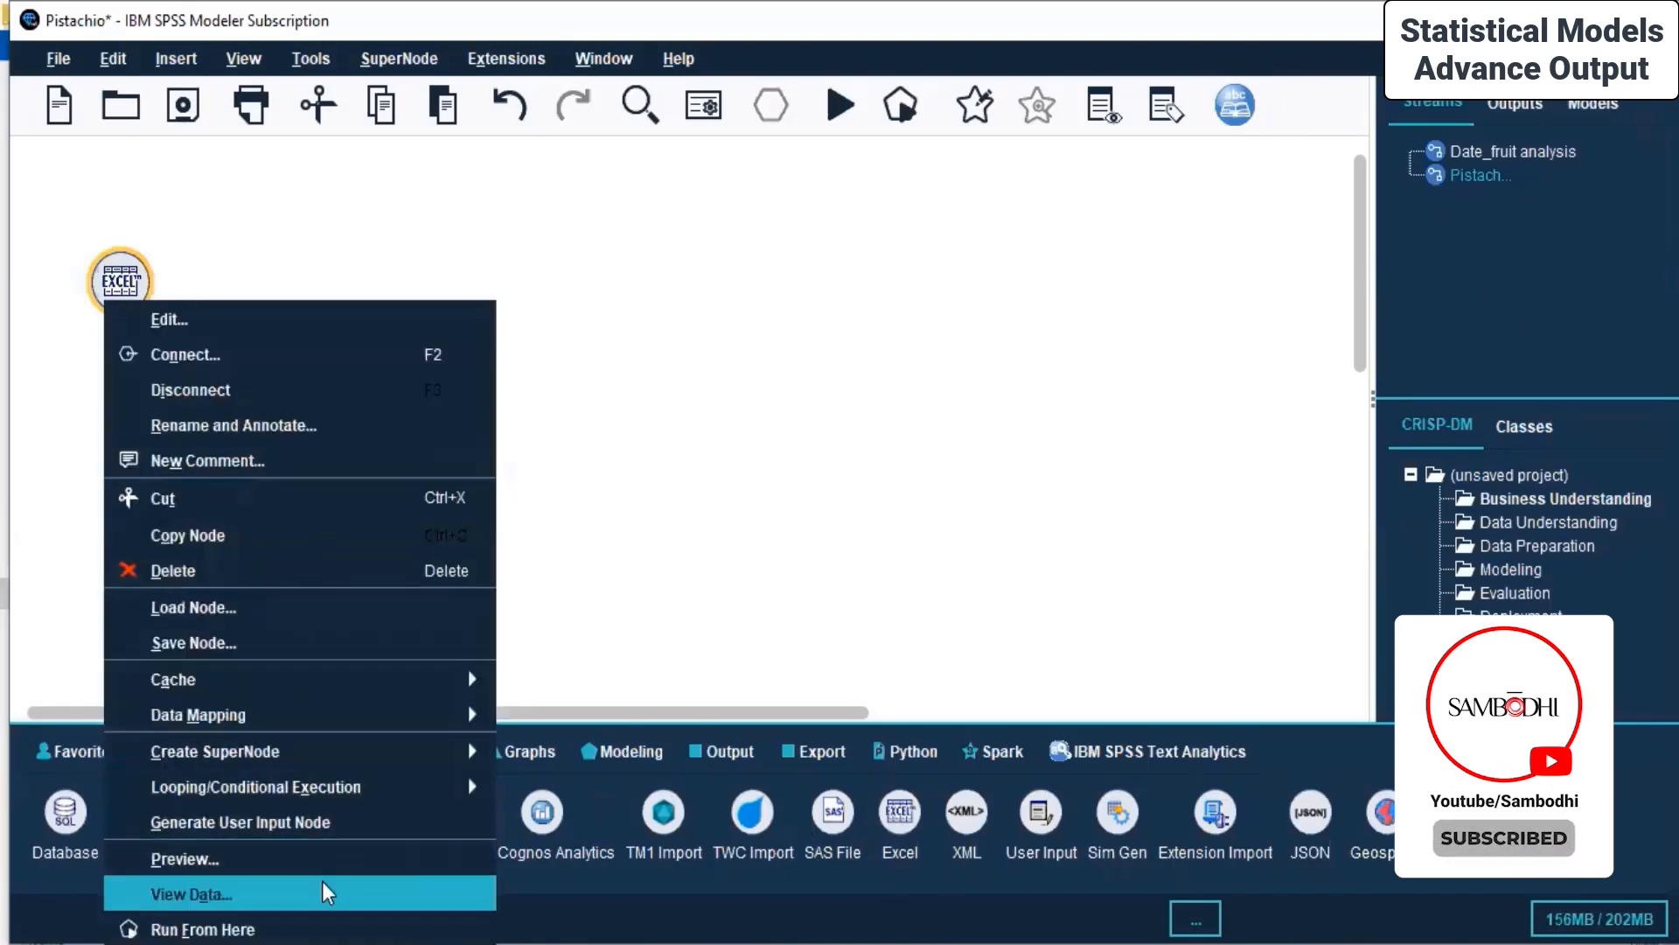
click(194, 320)
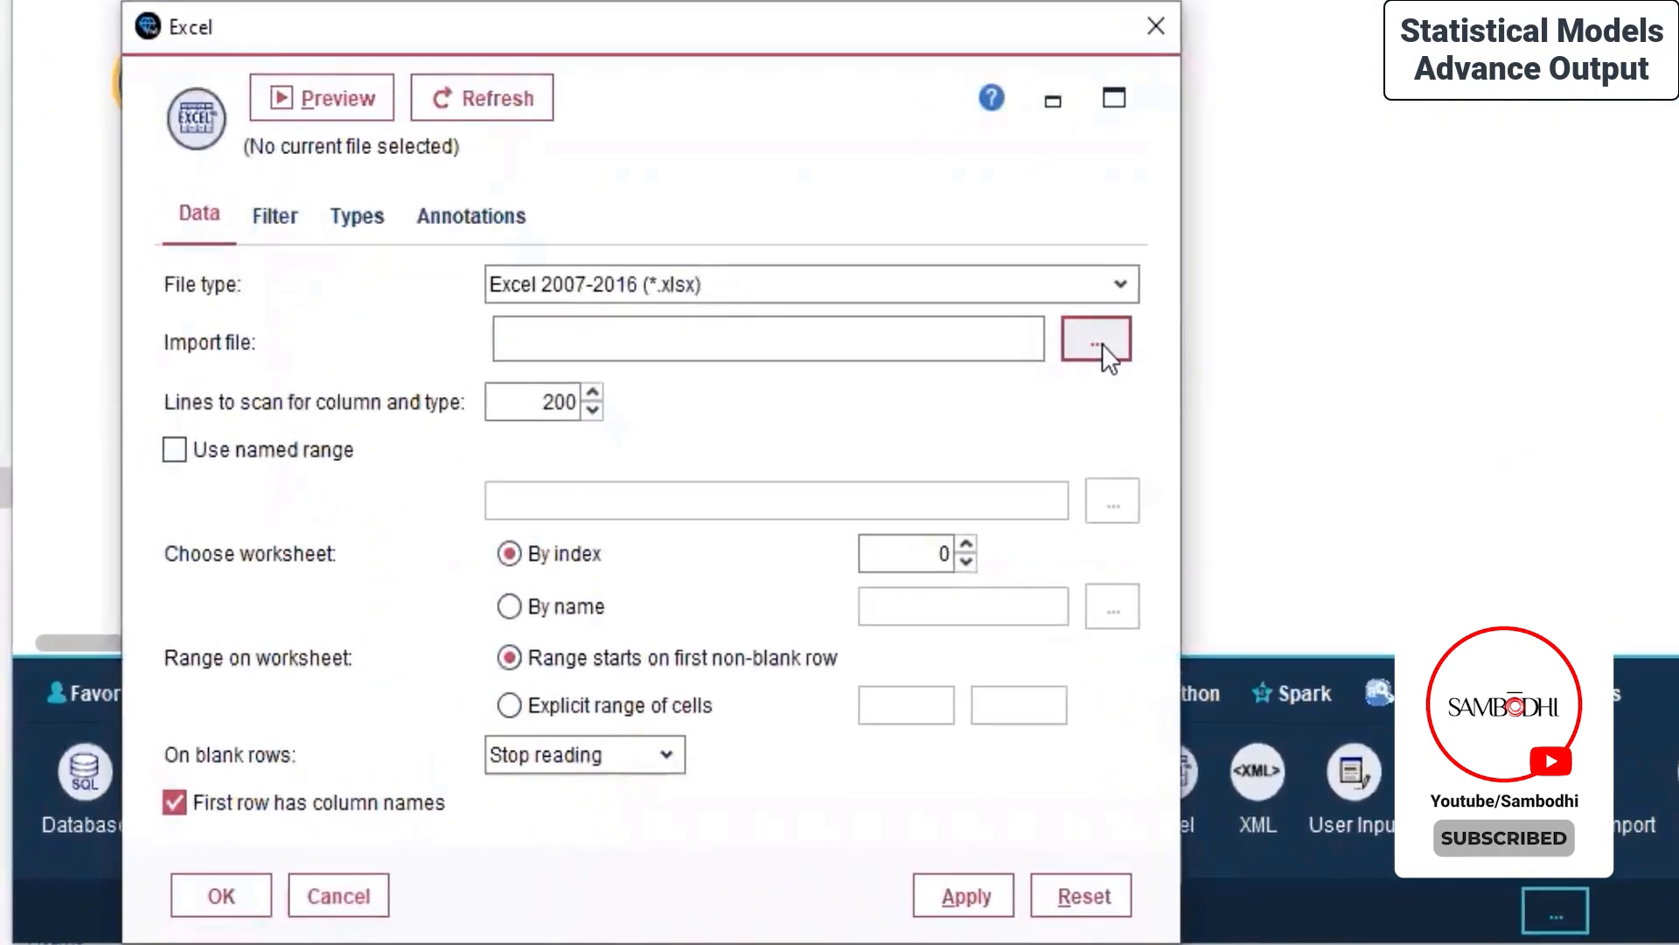
click(1096, 340)
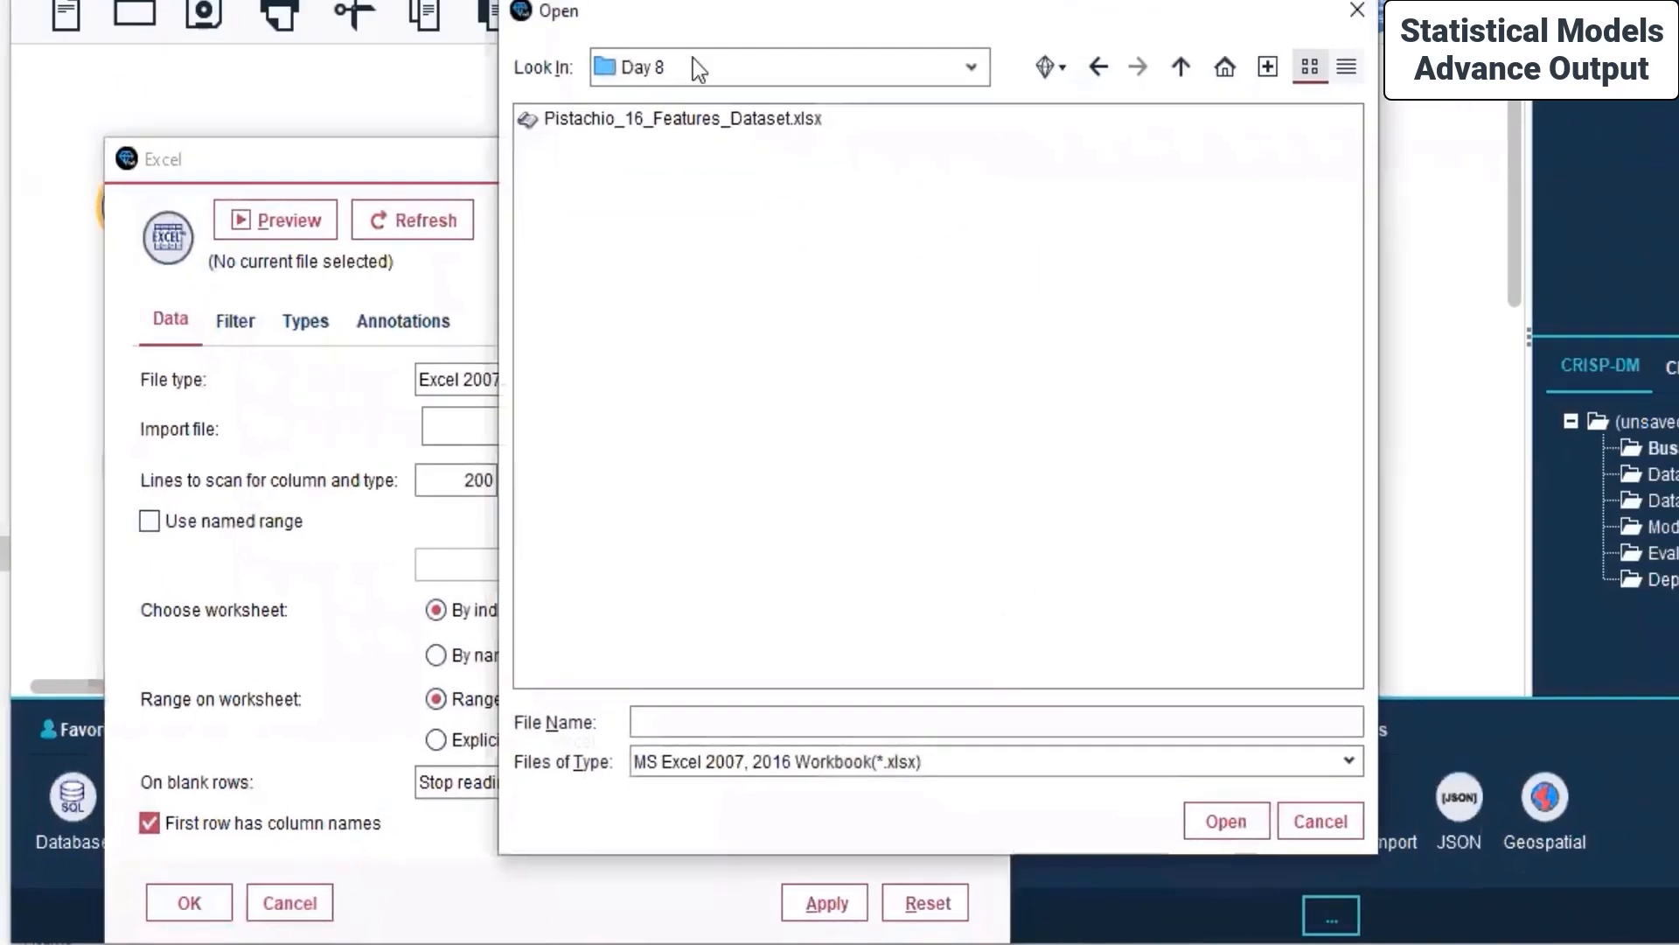
click(717, 131)
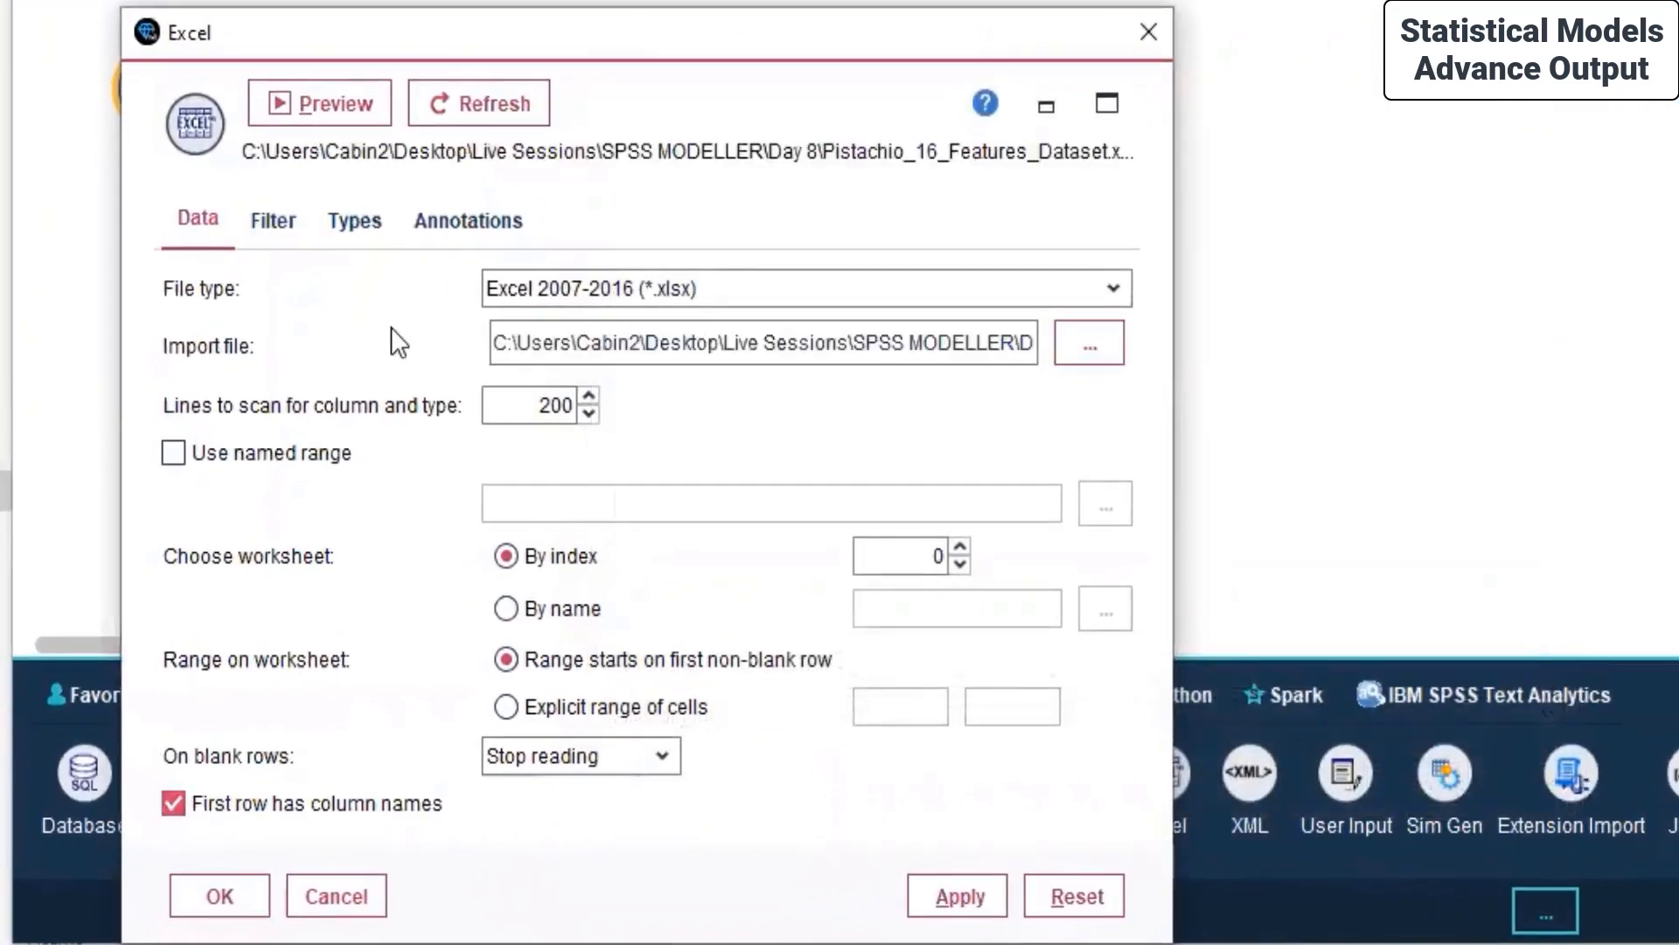
Check the Excel node's field filter, read the values for all fields, and refresh and accept the node's settings.
click(271, 221)
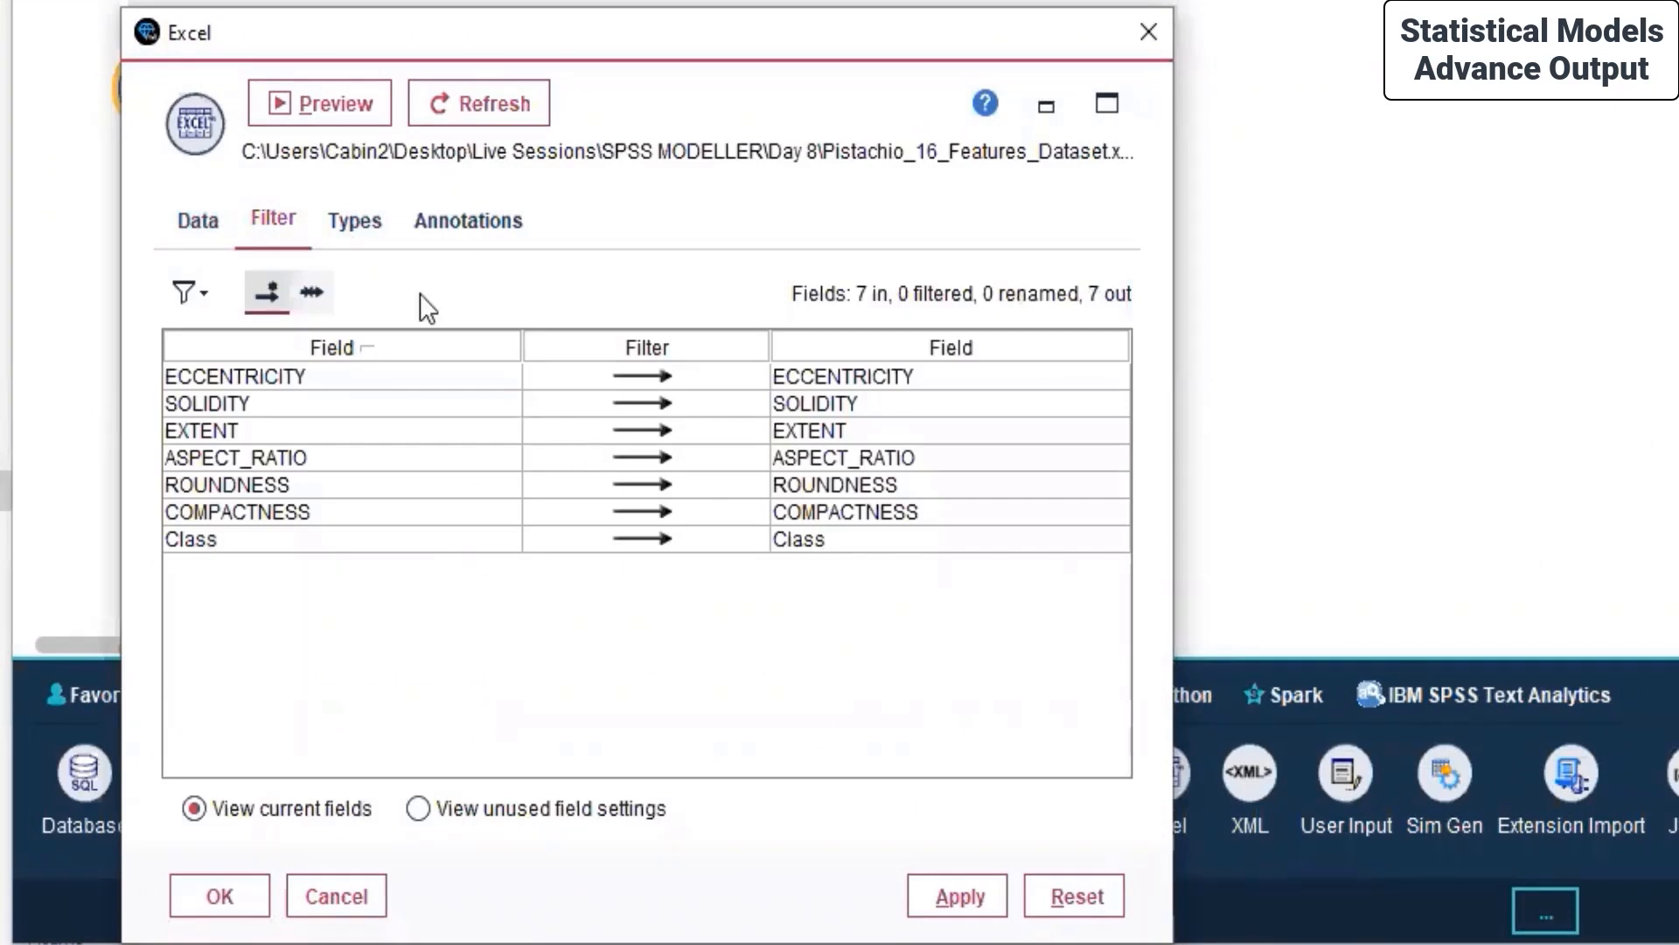
click(338, 214)
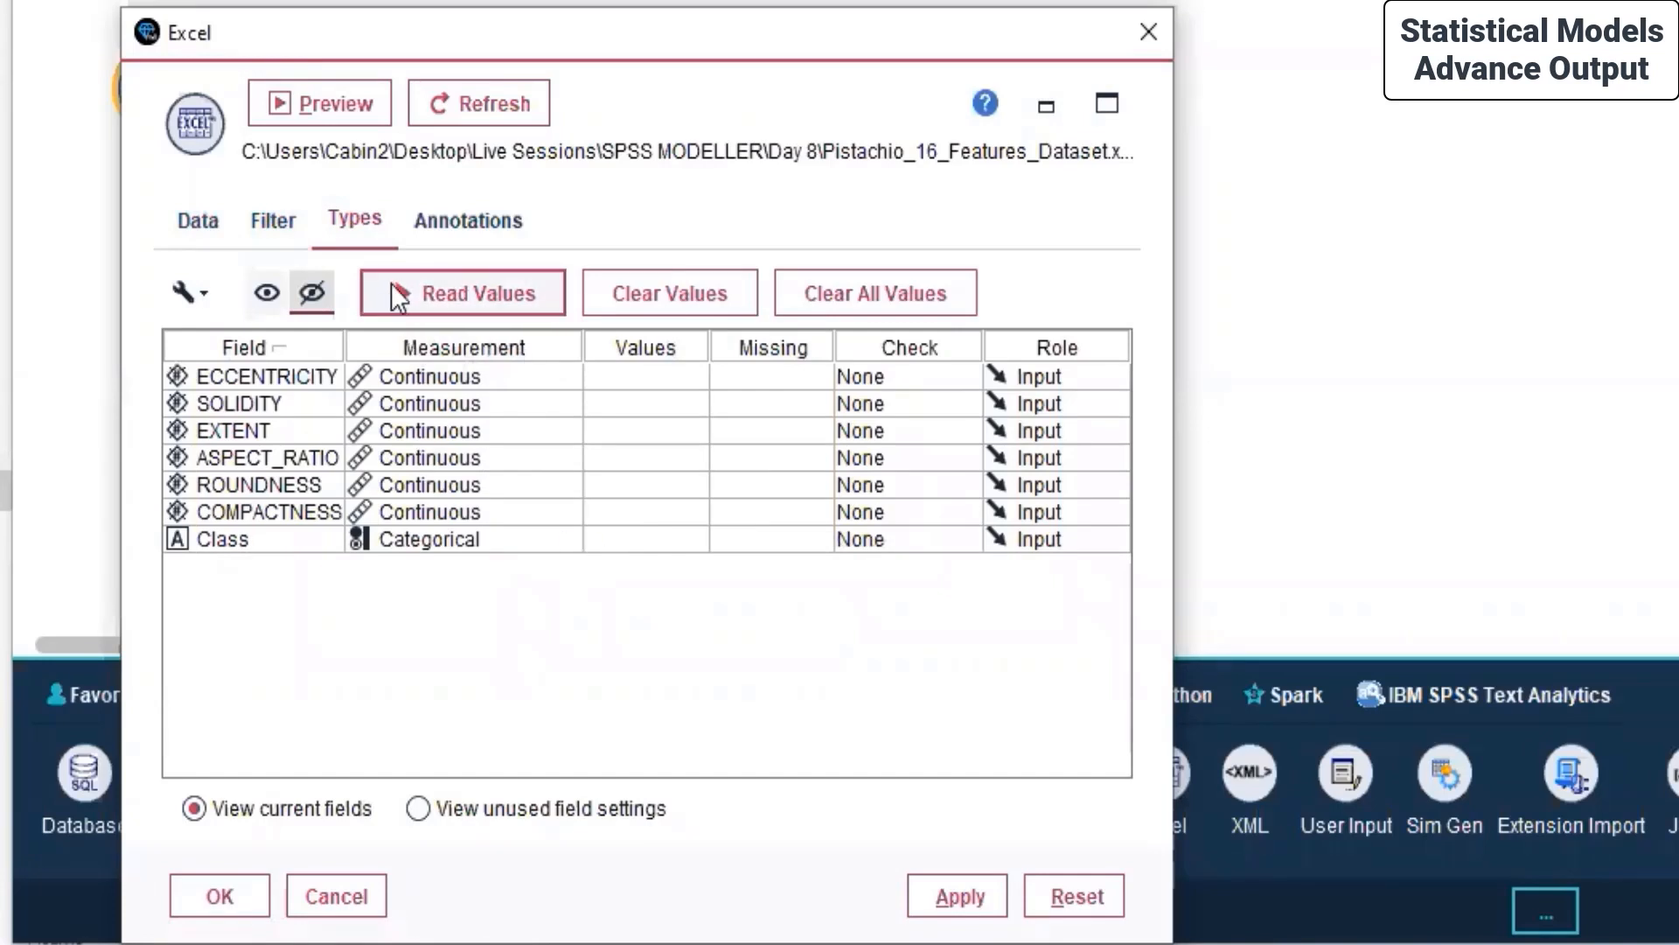
click(426, 284)
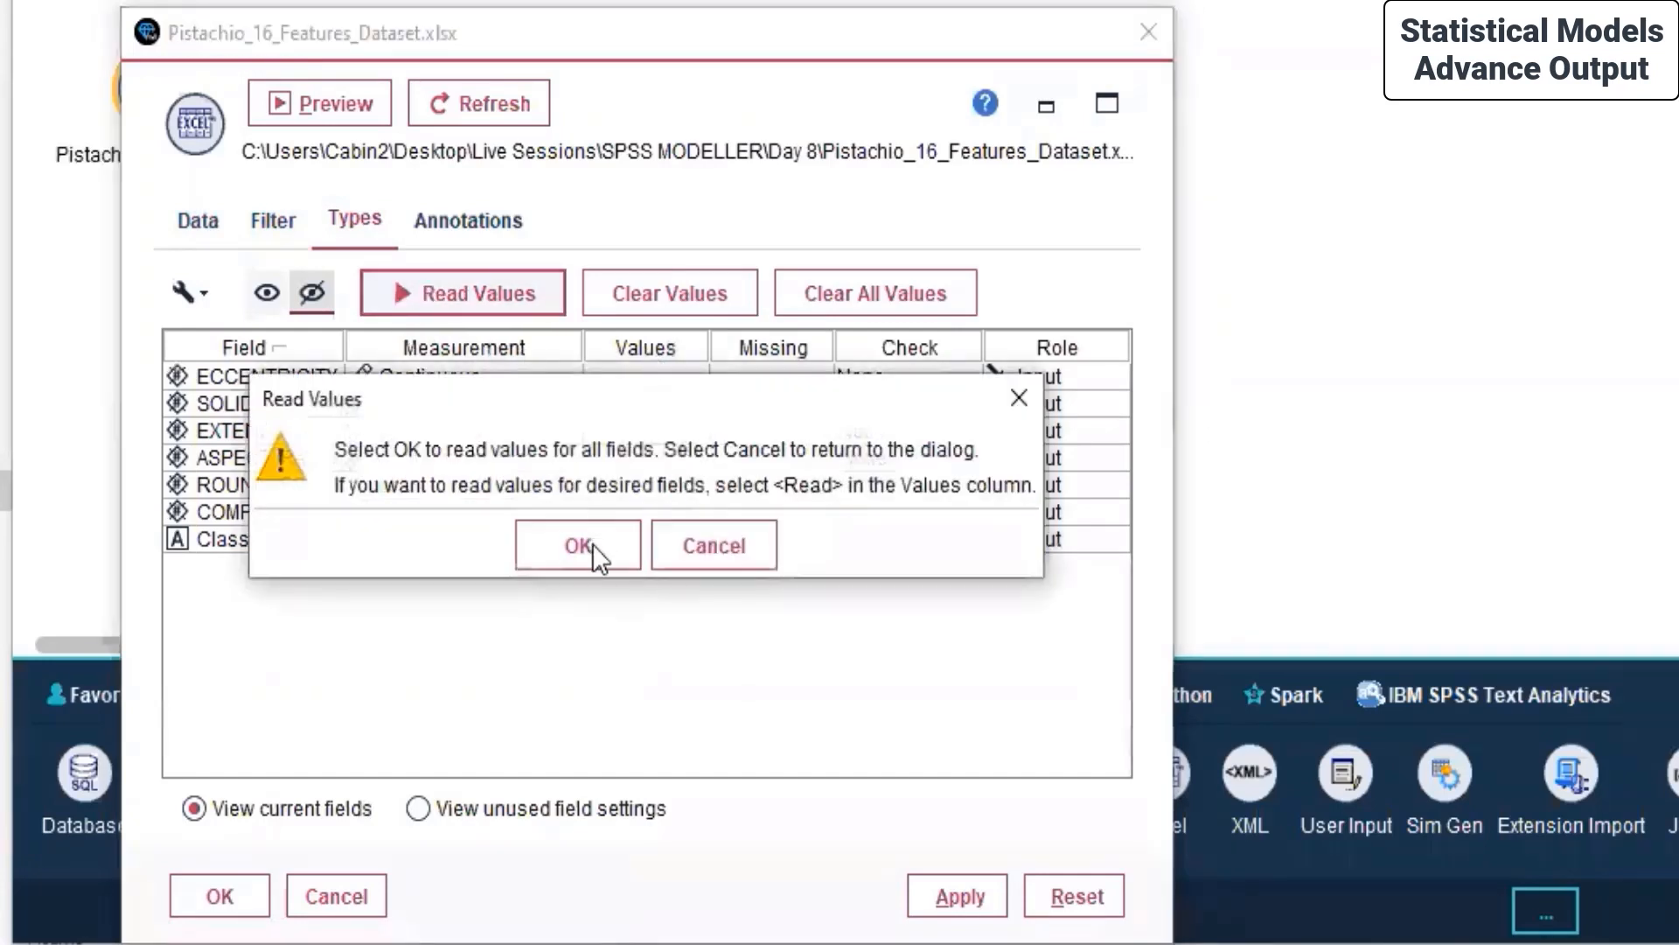
click(592, 539)
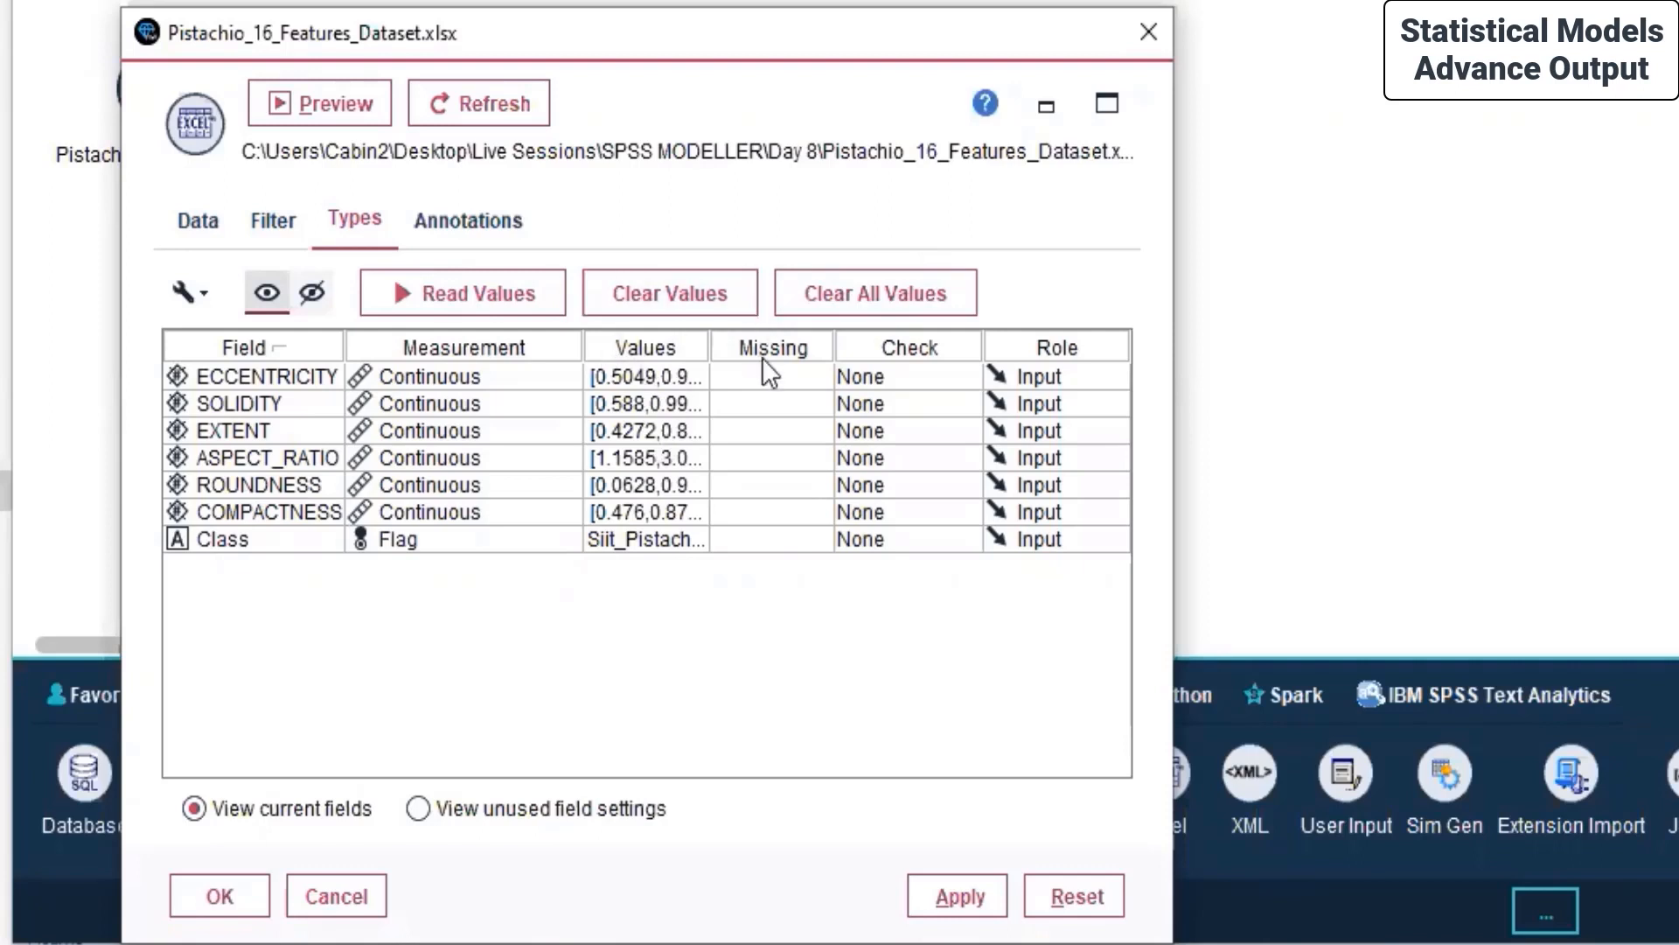
click(465, 107)
click(199, 899)
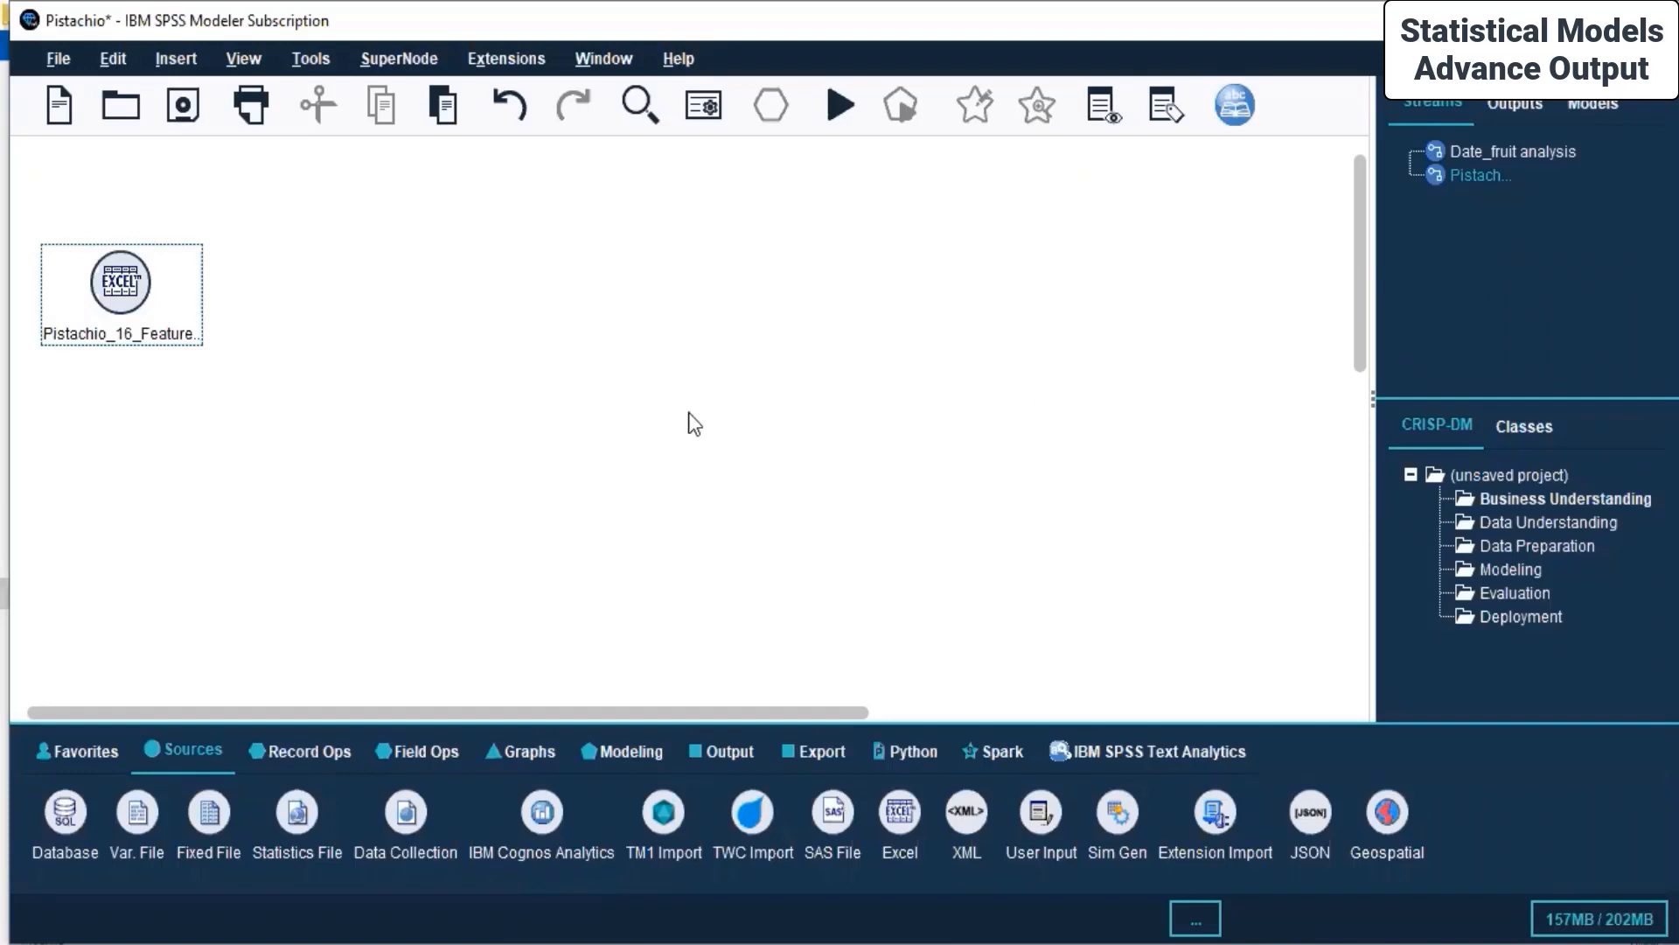
Examine the modeling nodes offered in the Supervised, Association and Segmentation categories.
click(639, 748)
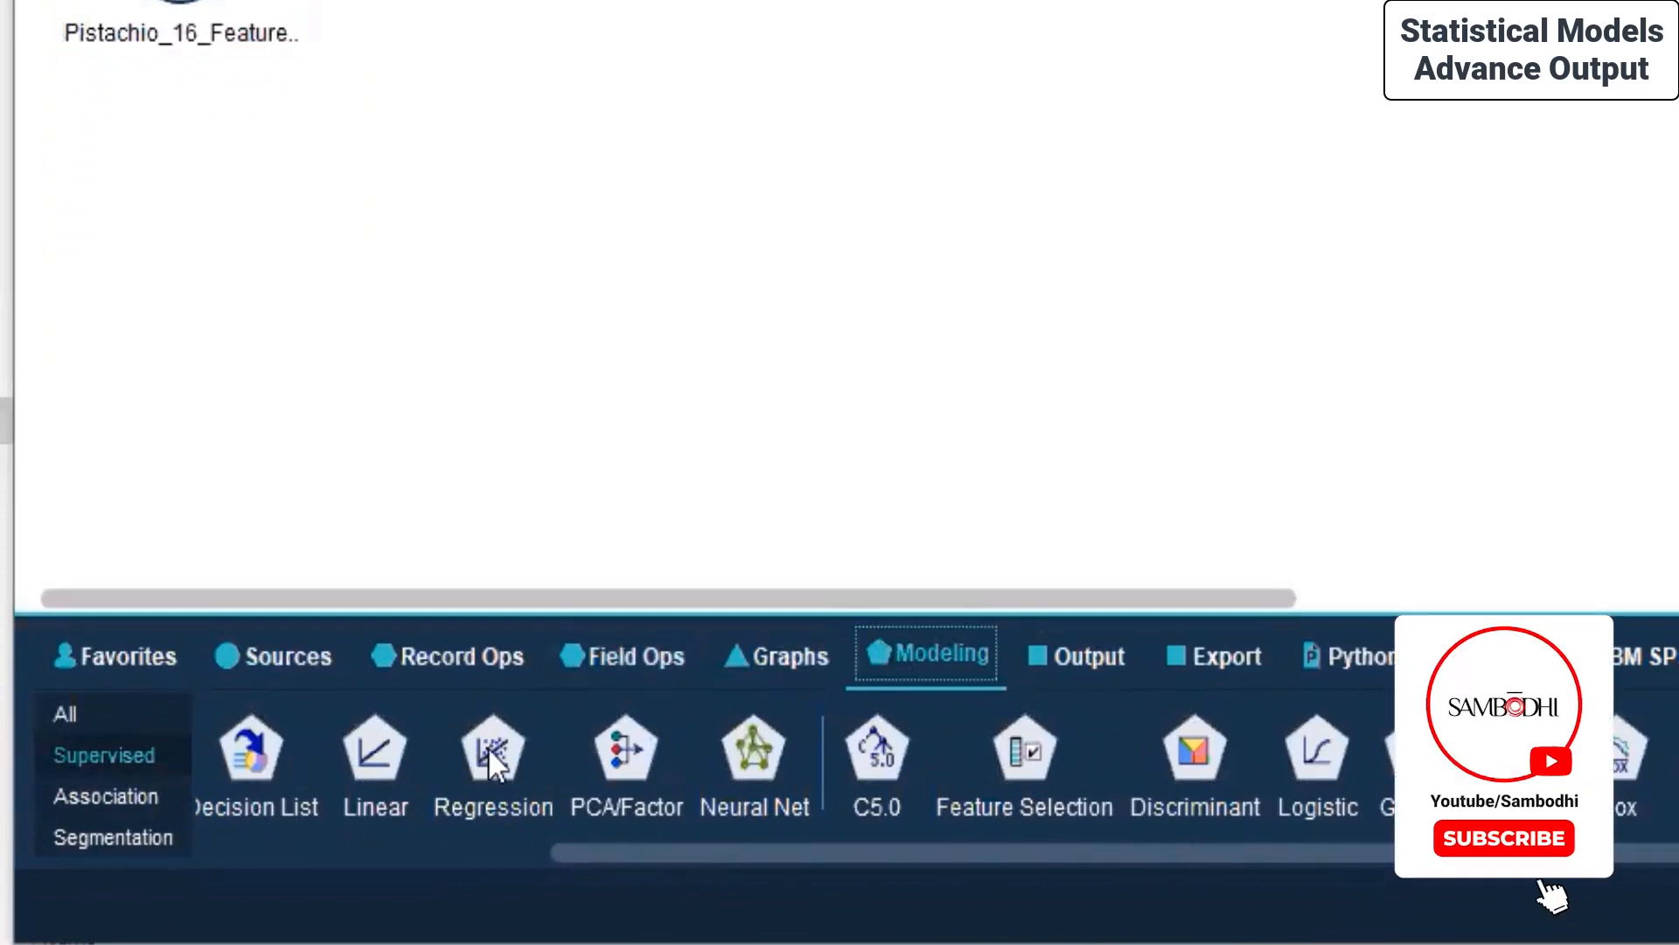
click(74, 794)
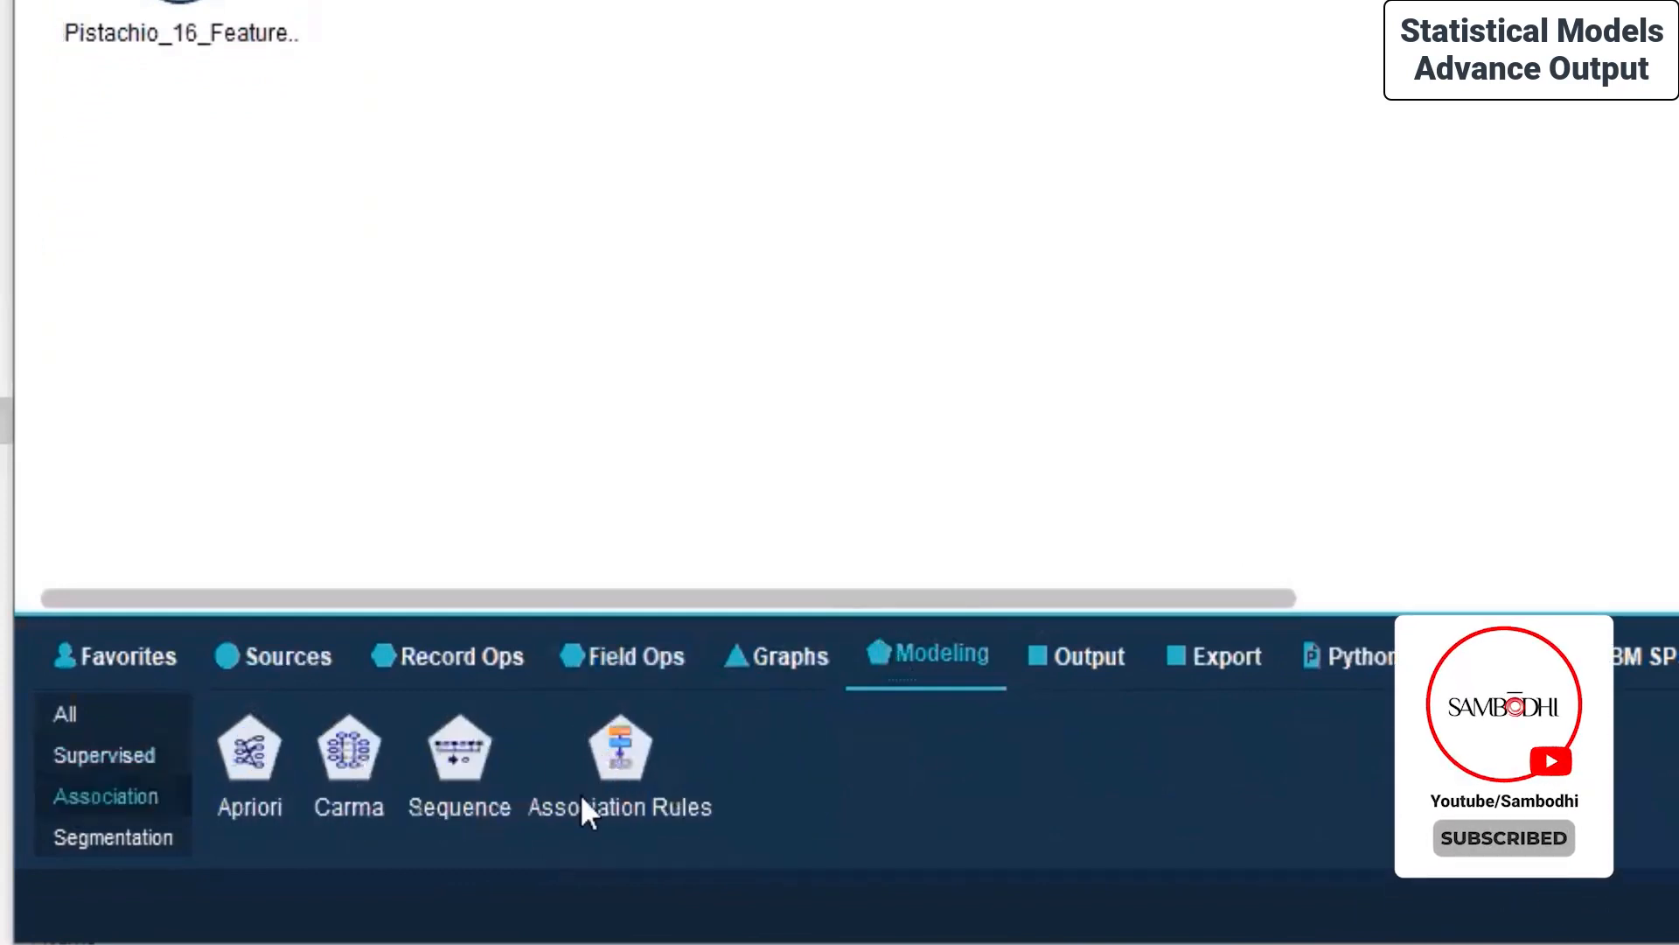
click(100, 839)
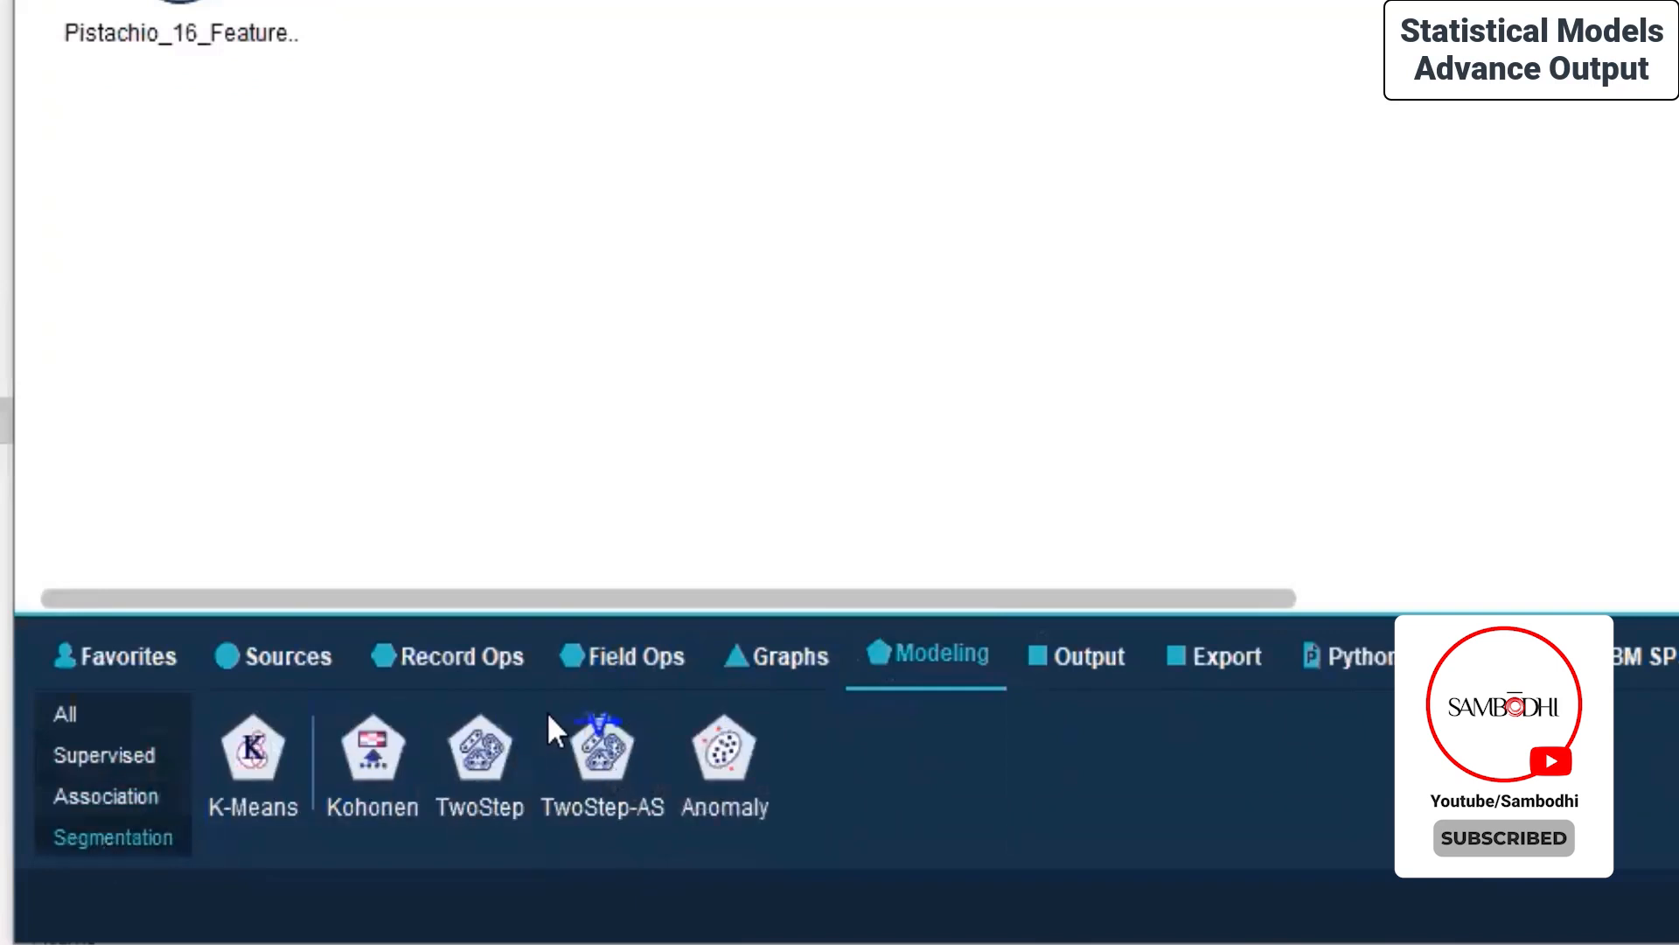
click(137, 756)
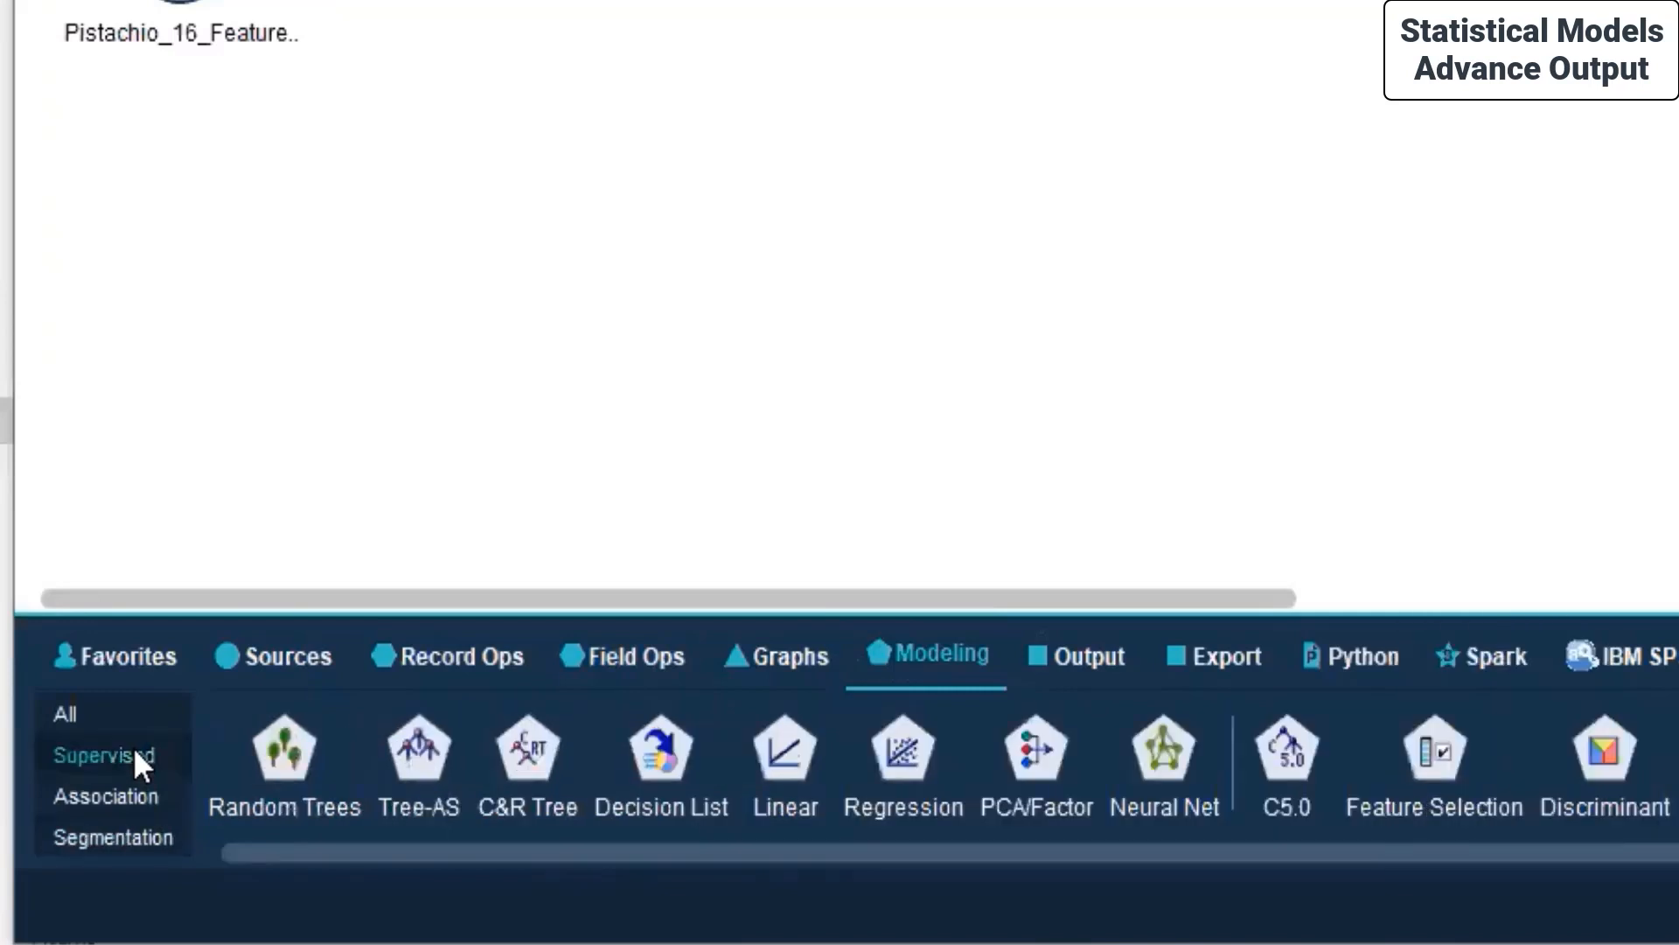
click(104, 836)
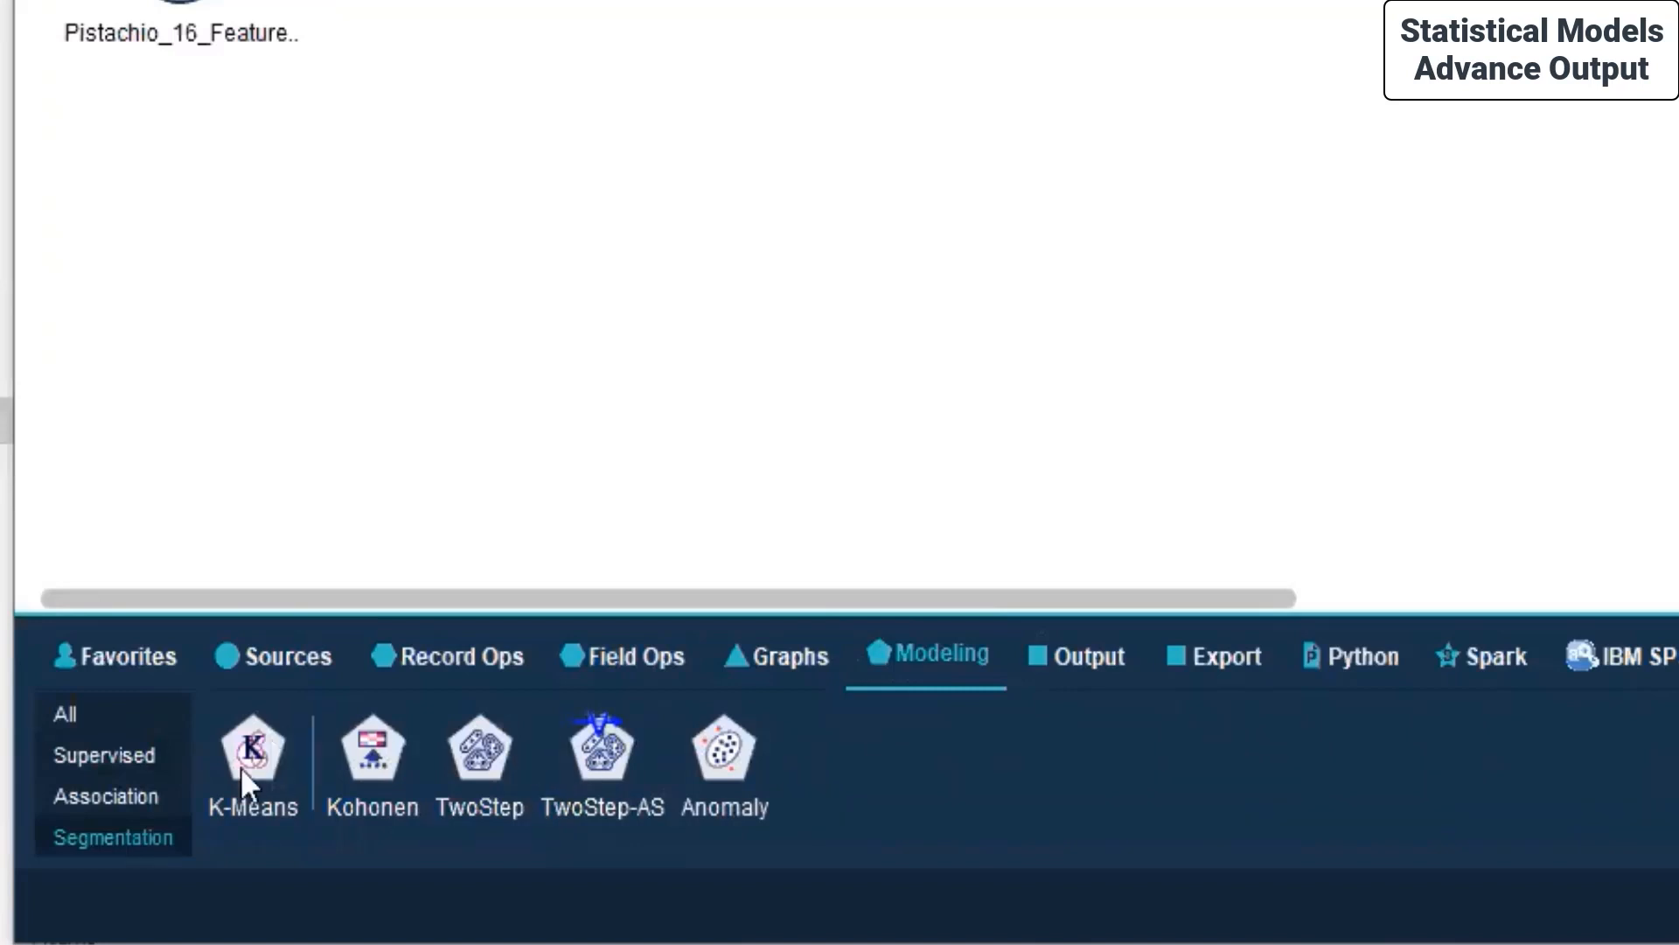
click(56, 750)
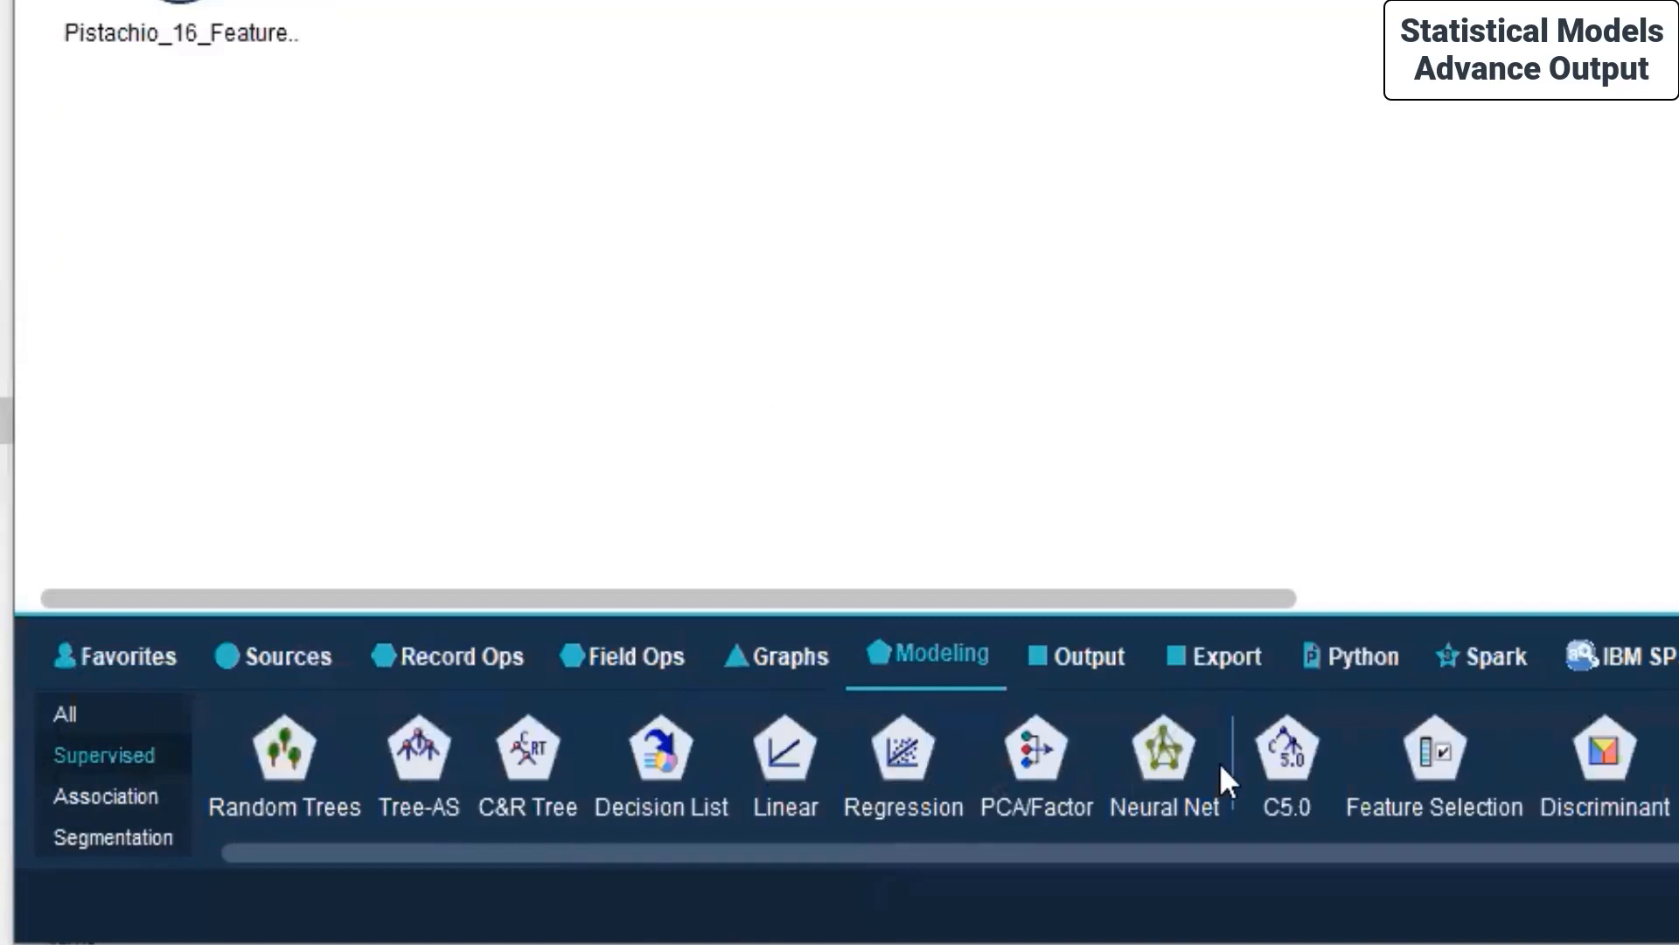
Add a Neural Net node linked to the Excel source and, using custom field assignments, make ASPECT_RATIO its target.
double_click(1163, 751)
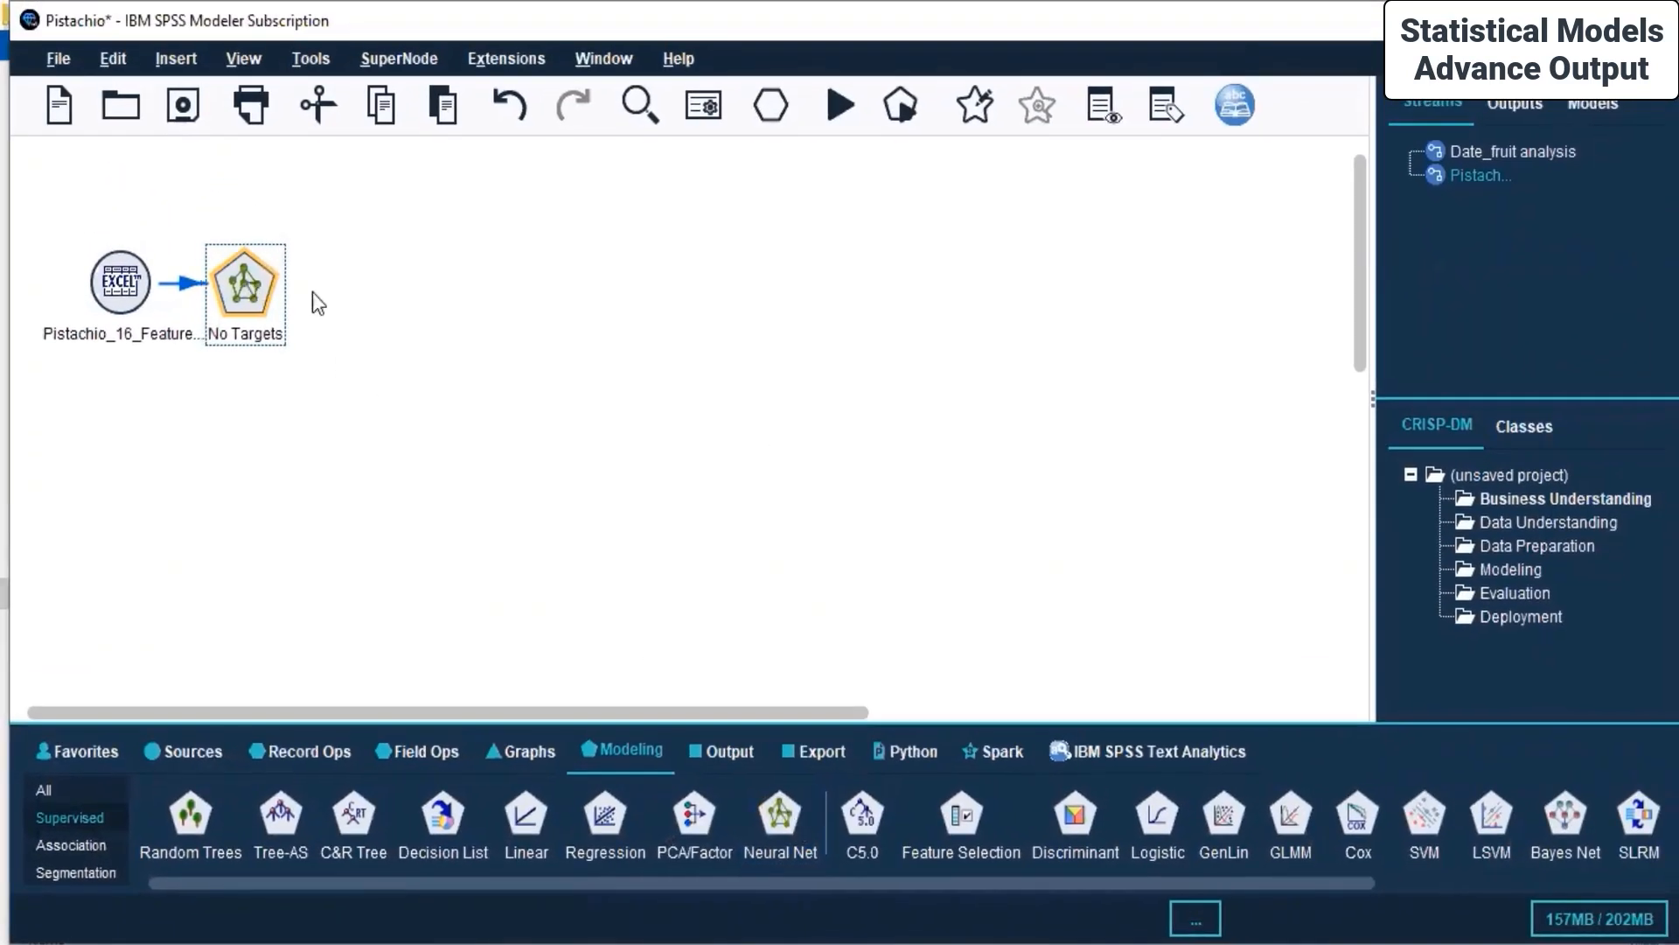
drag(259, 291, 536, 291)
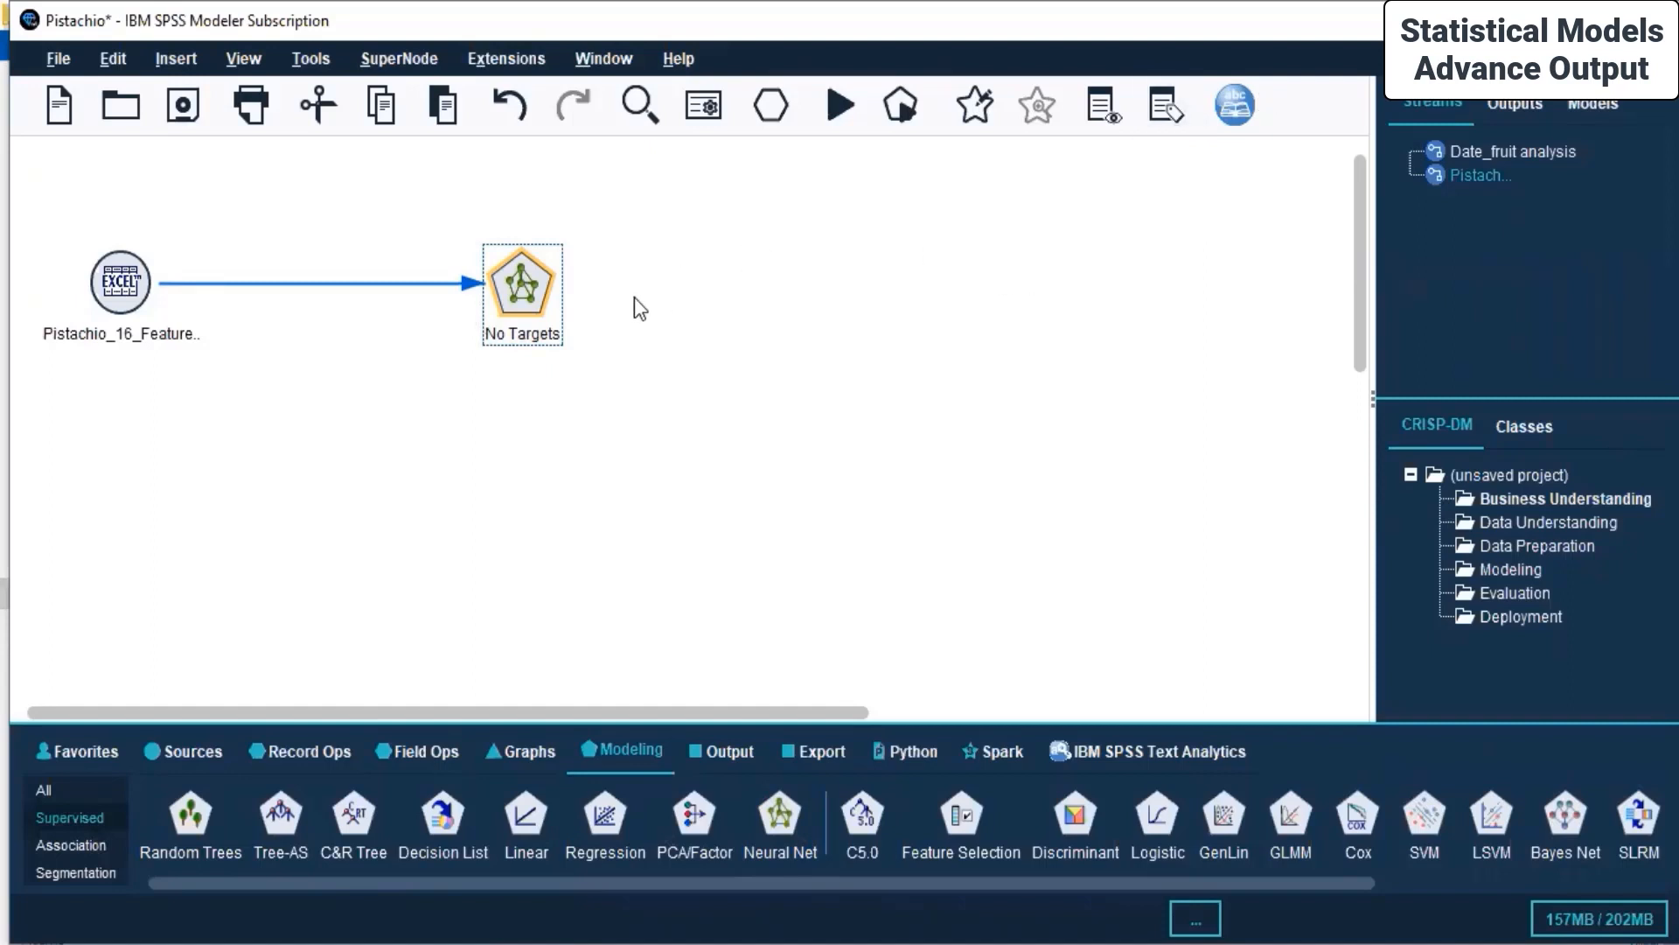
right_click(511, 273)
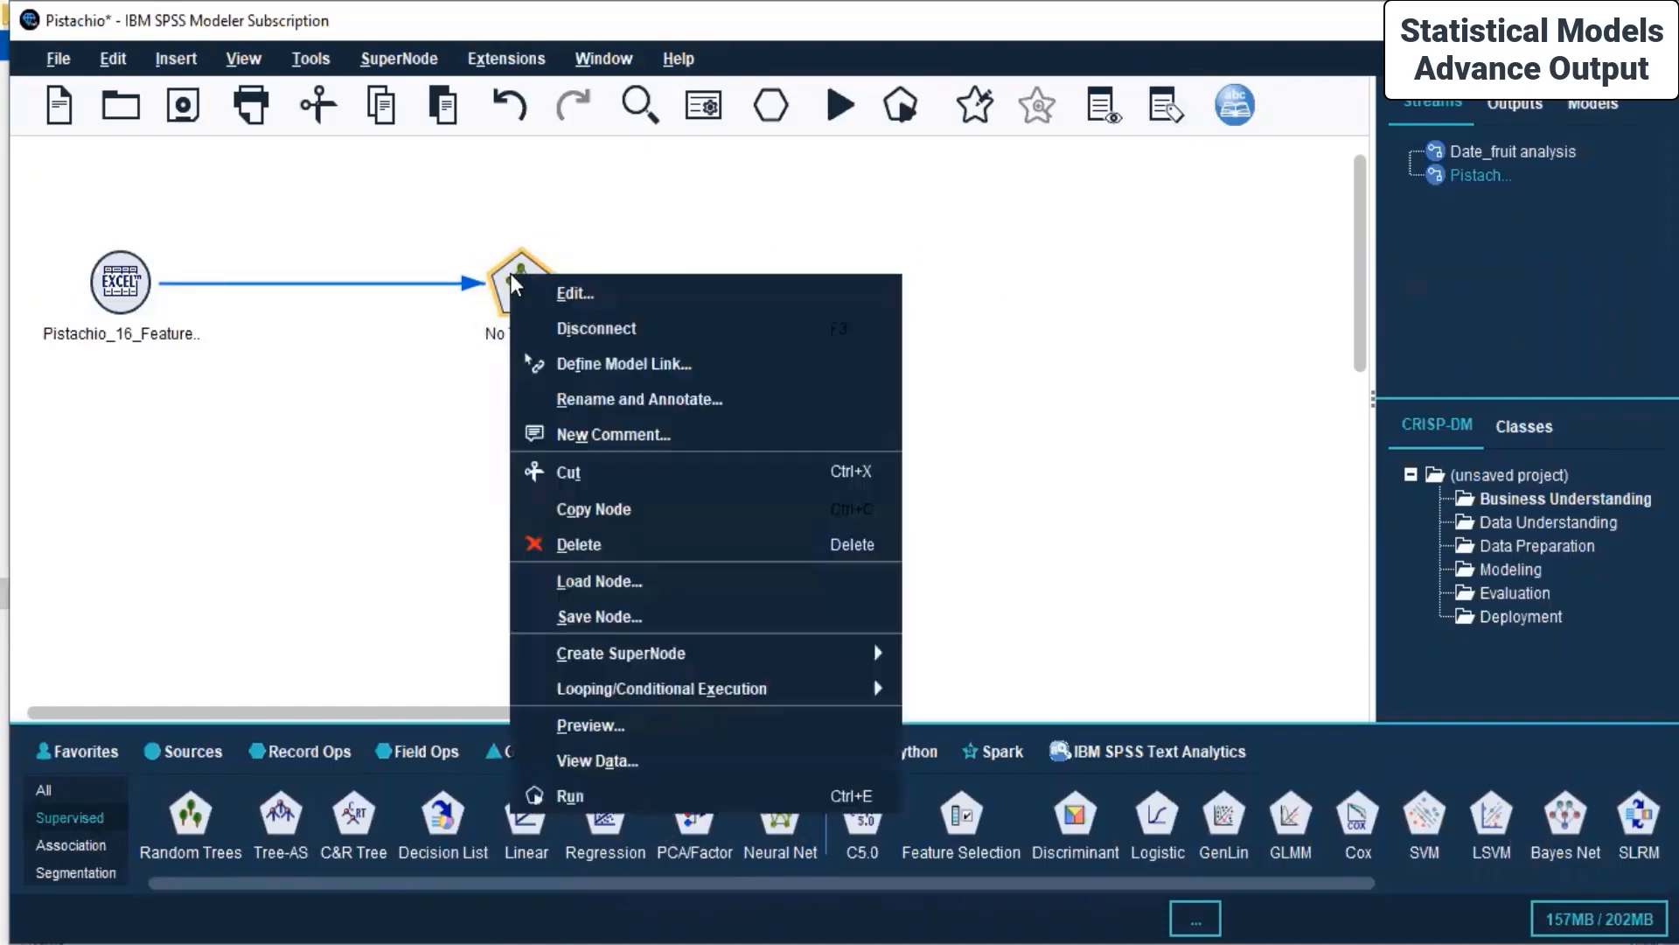
click(607, 294)
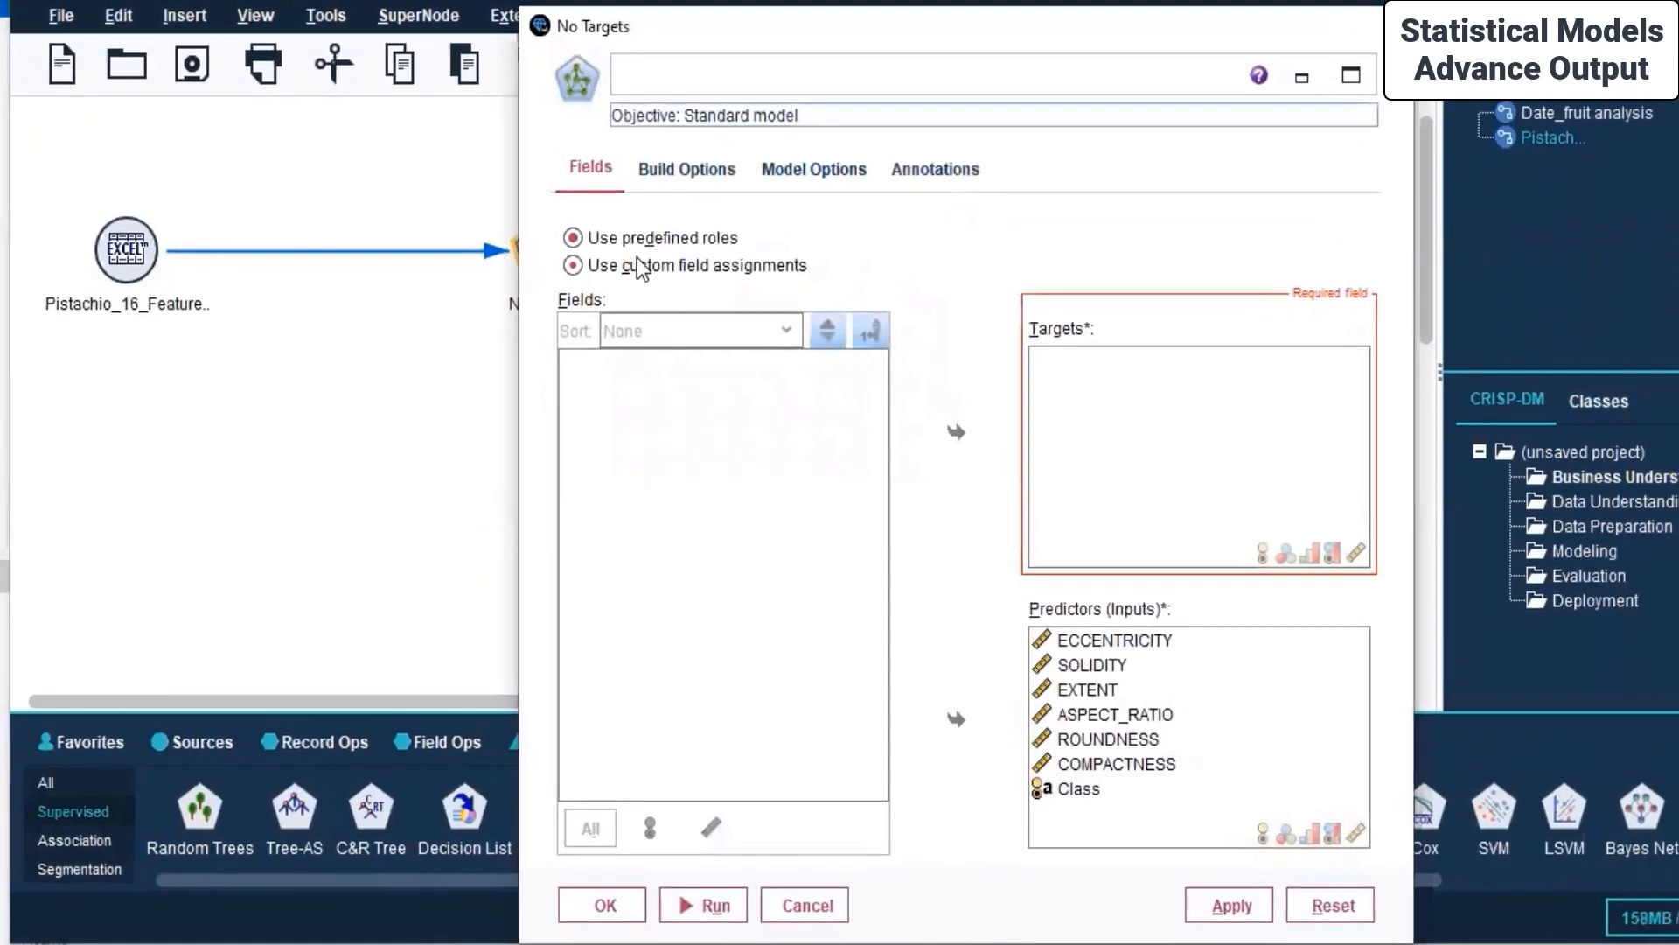
click(706, 259)
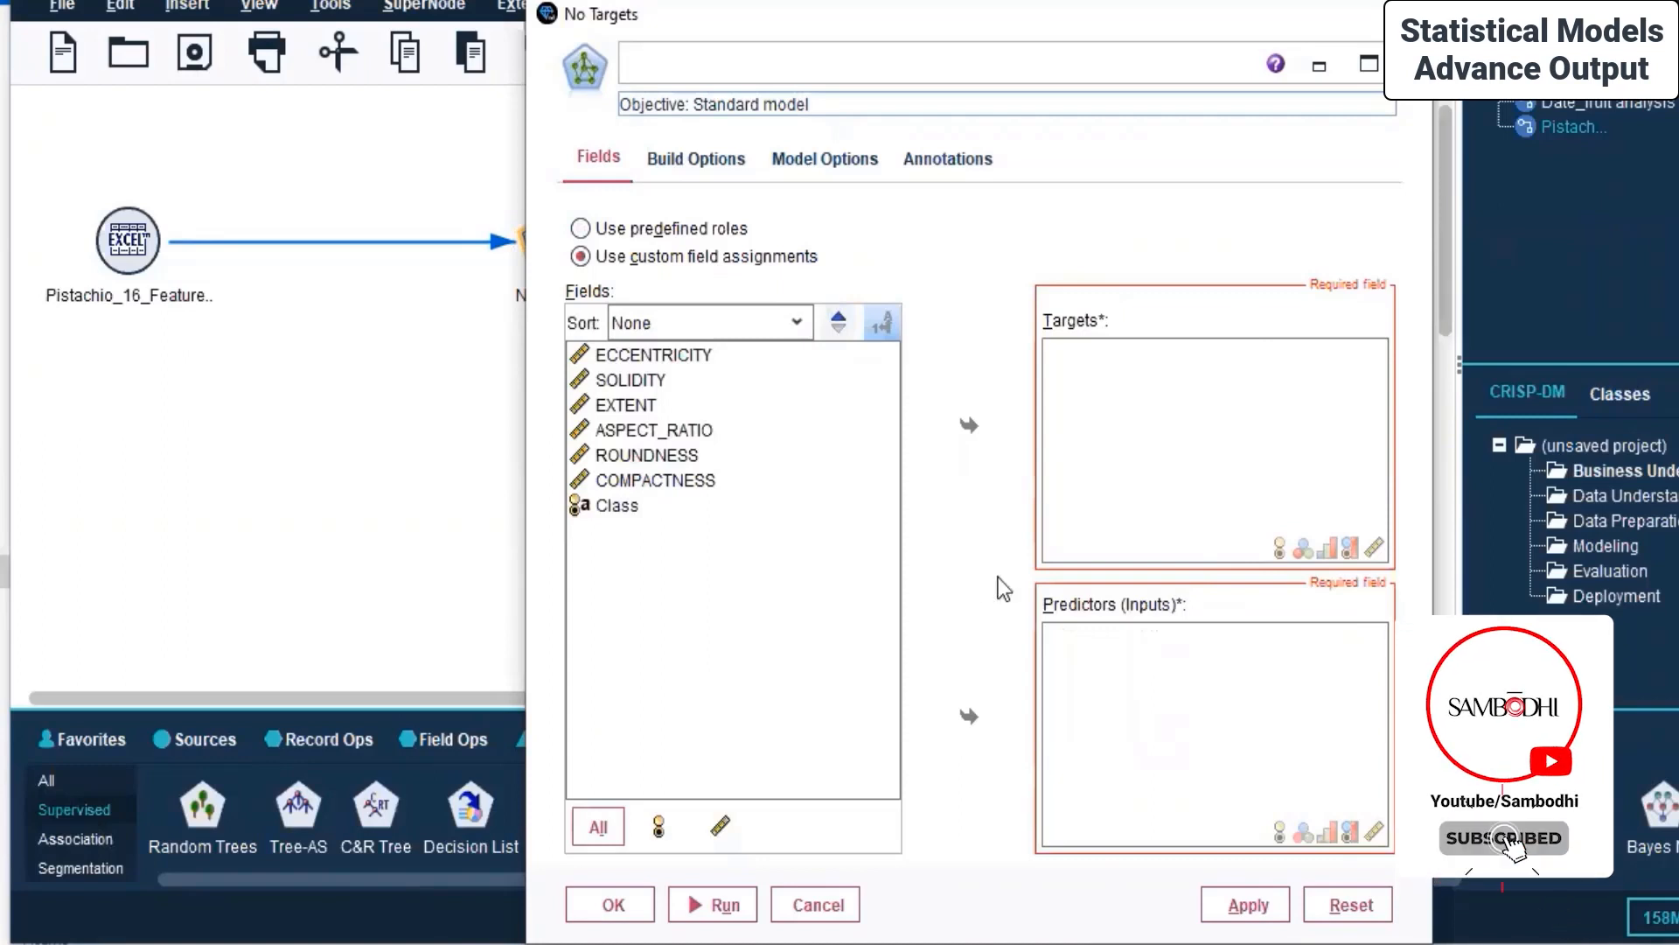
click(685, 432)
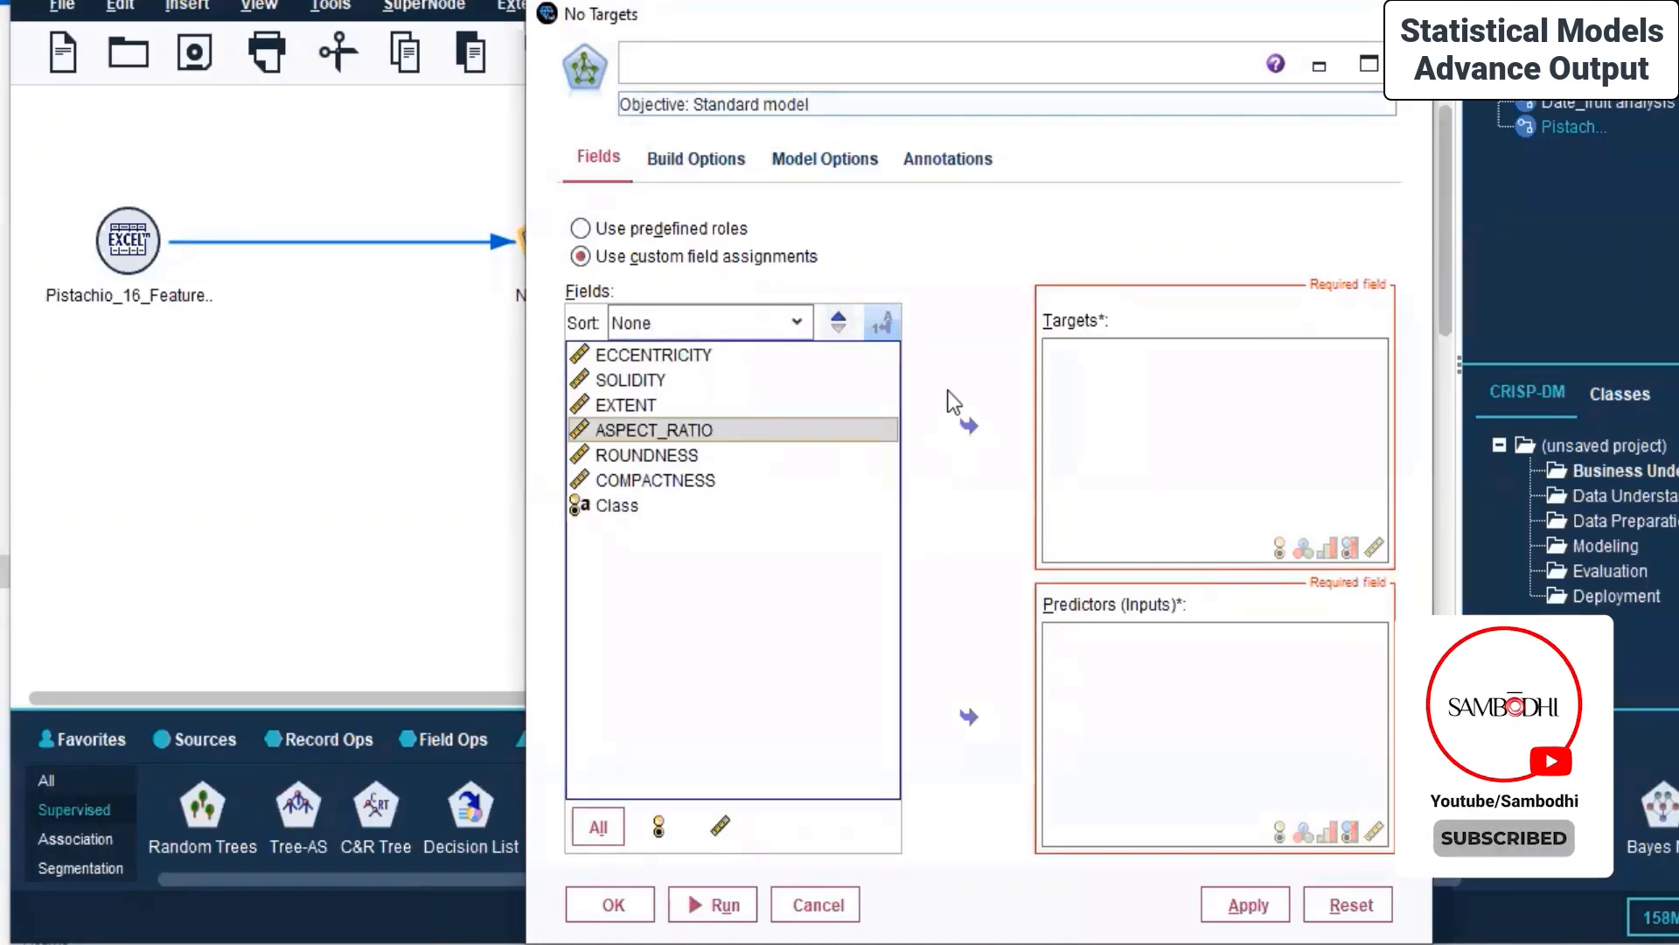
click(969, 429)
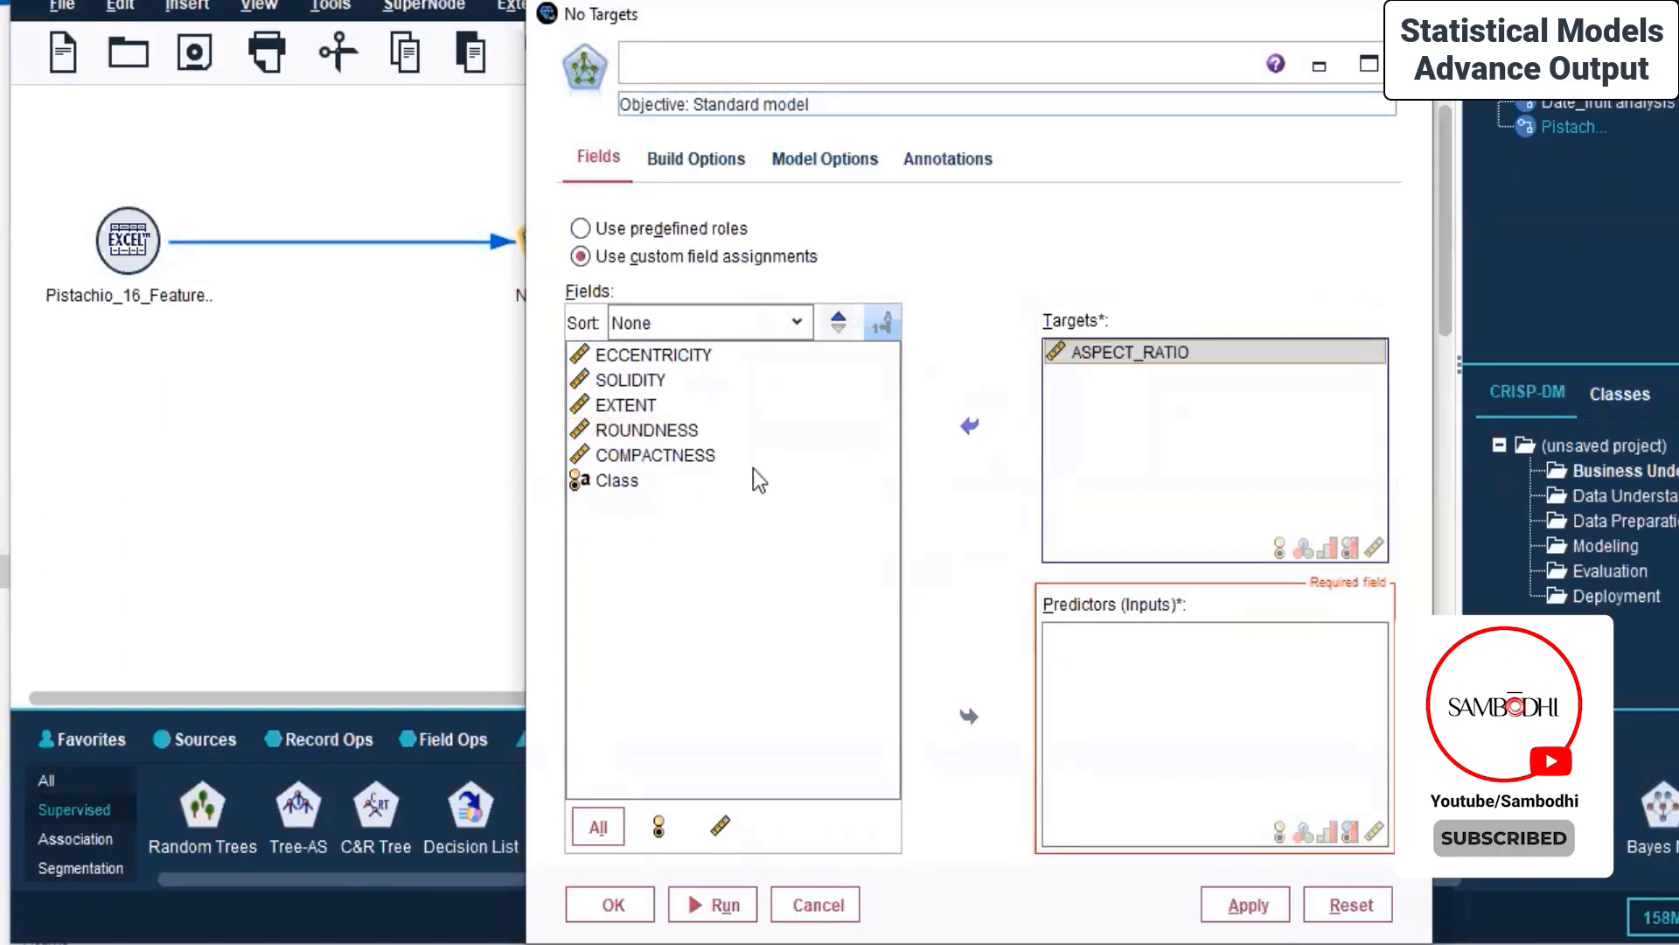
Assign ECCENTRICITY, SOLIDITY, EXTENT, ROUNDNESS and COMPACTNESS as the neural net's predictors and apply the field settings.
click(635, 359)
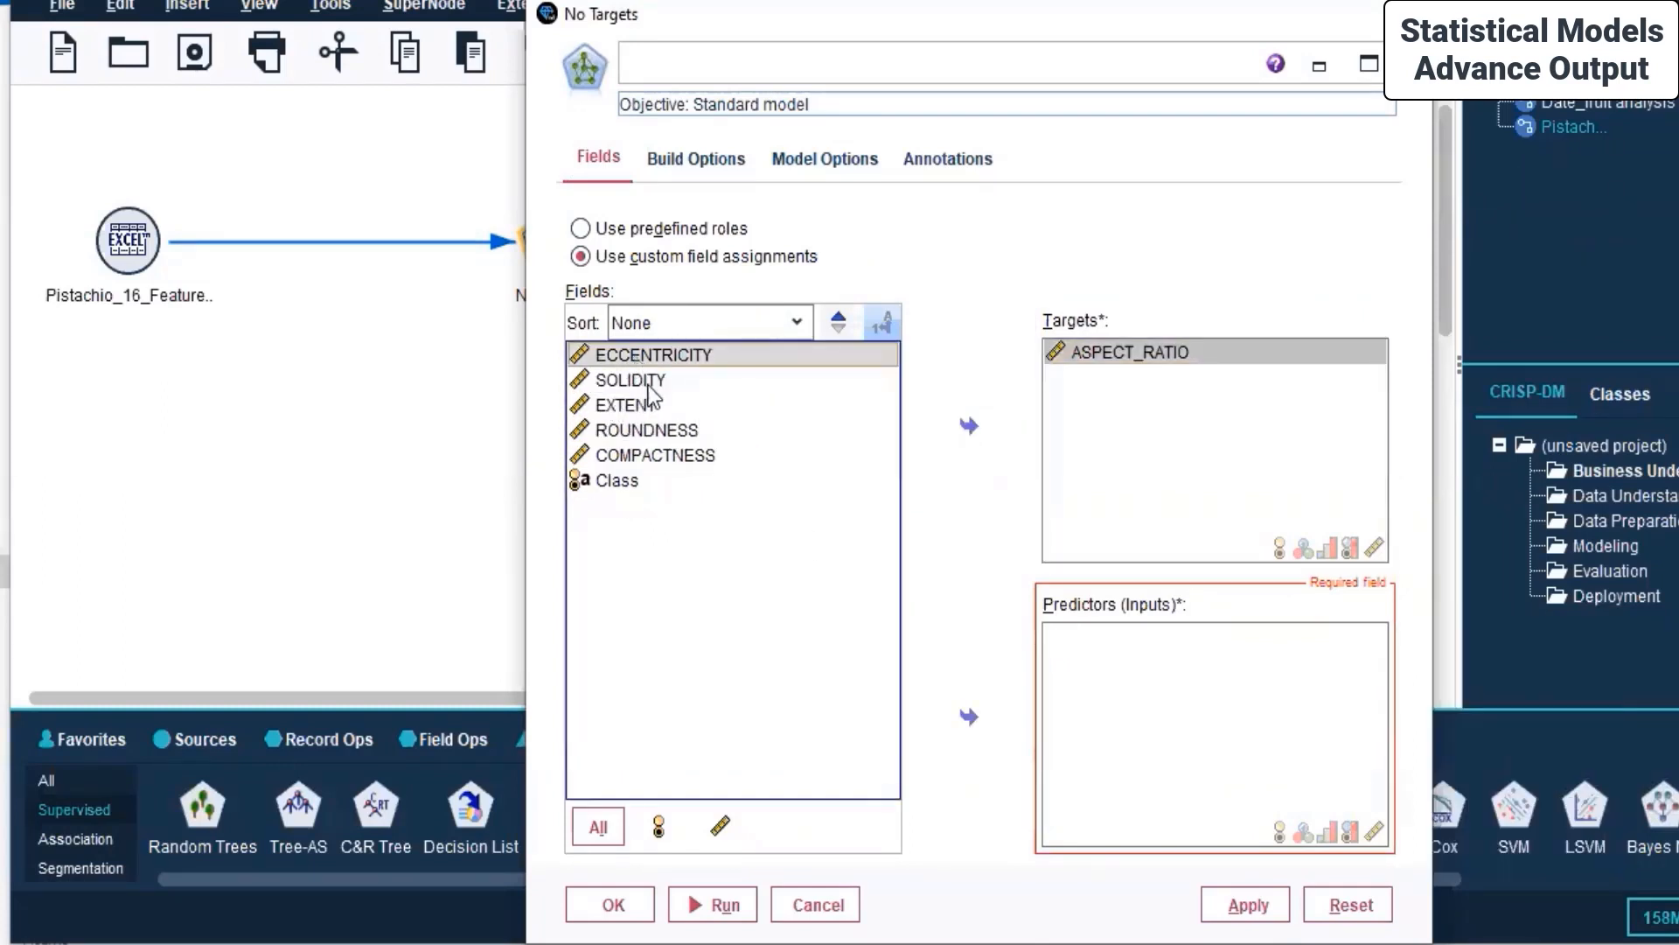
shift+click(652, 381)
ctrl+click(656, 430)
ctrl+click(683, 456)
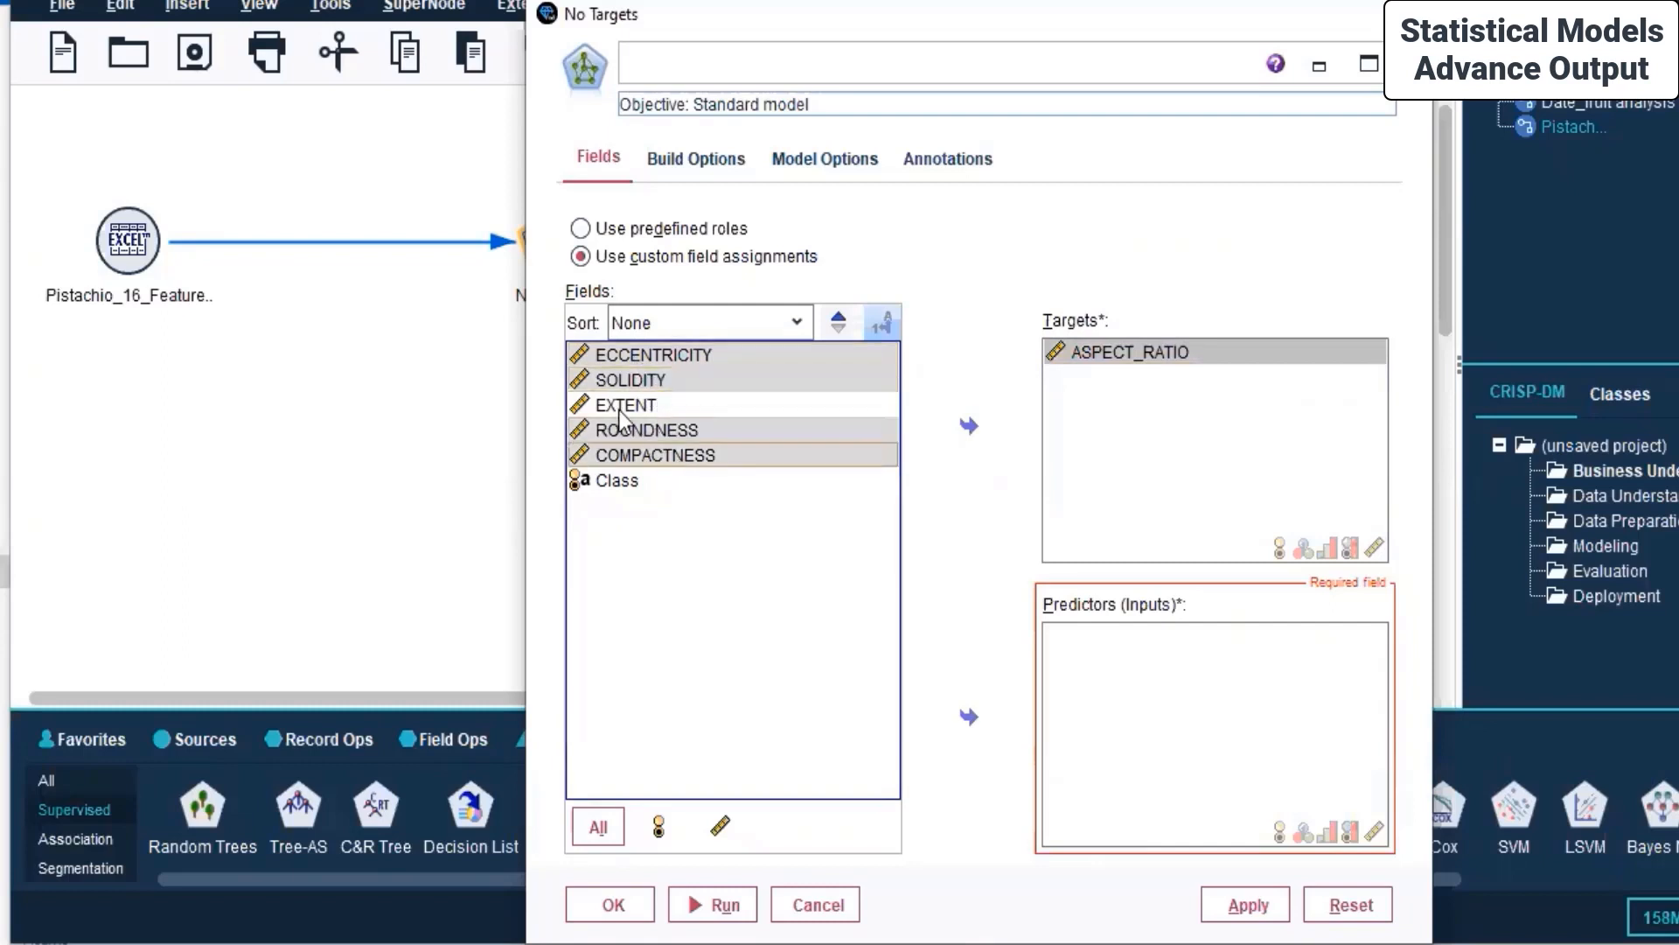
ctrl+click(621, 406)
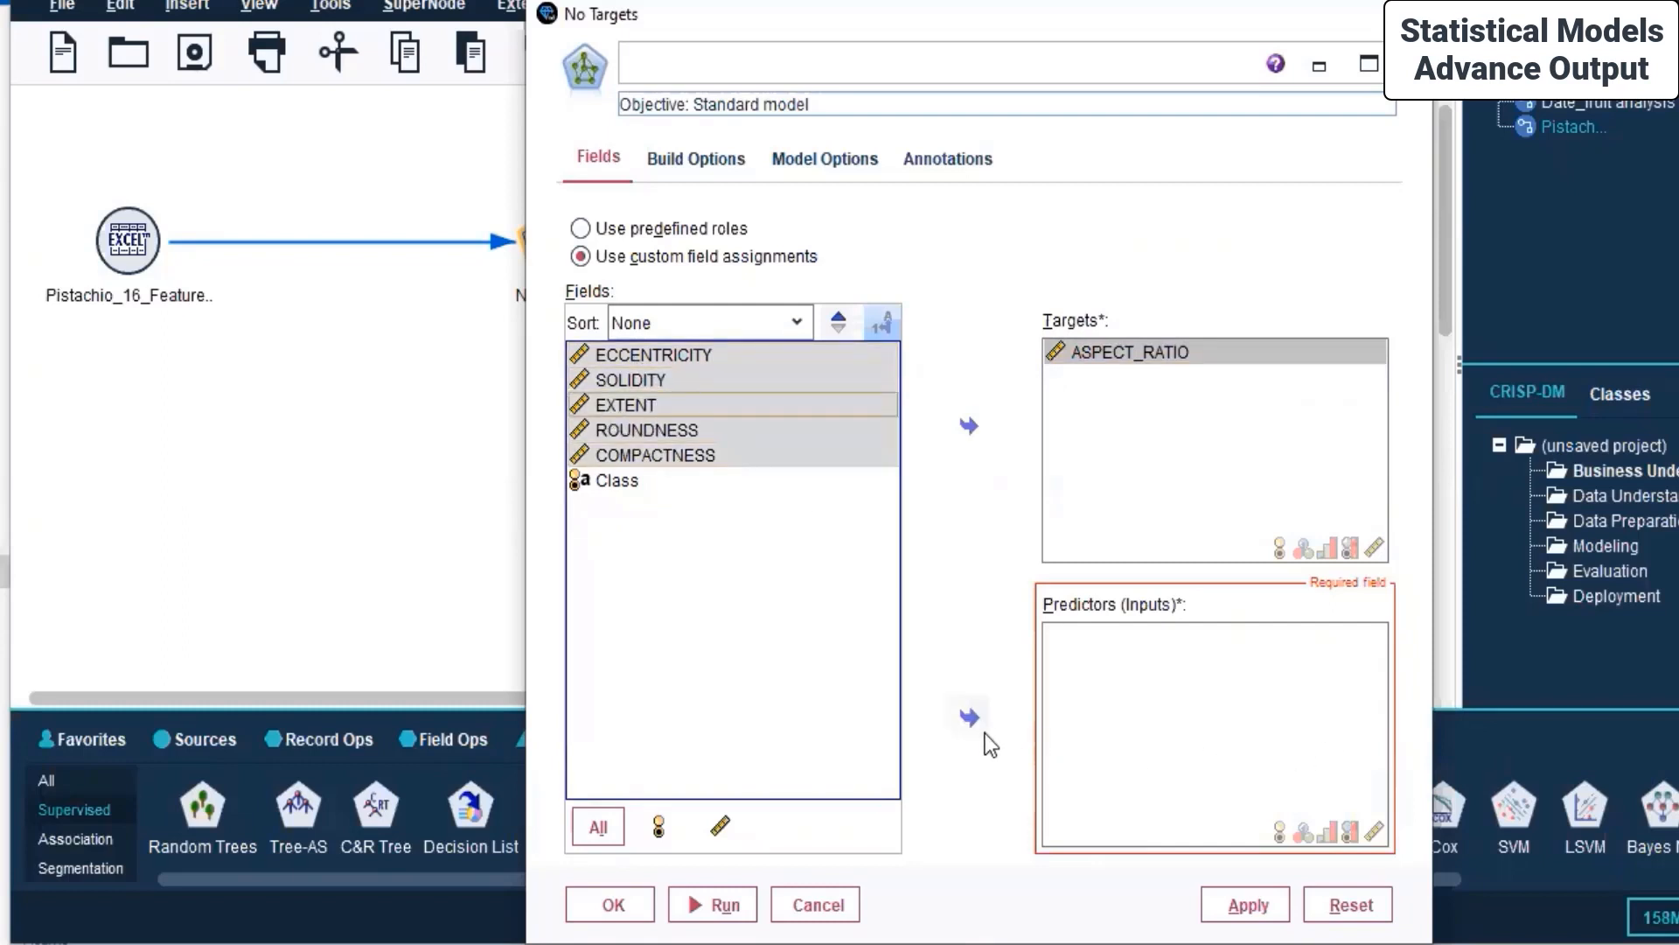
click(969, 717)
click(1236, 906)
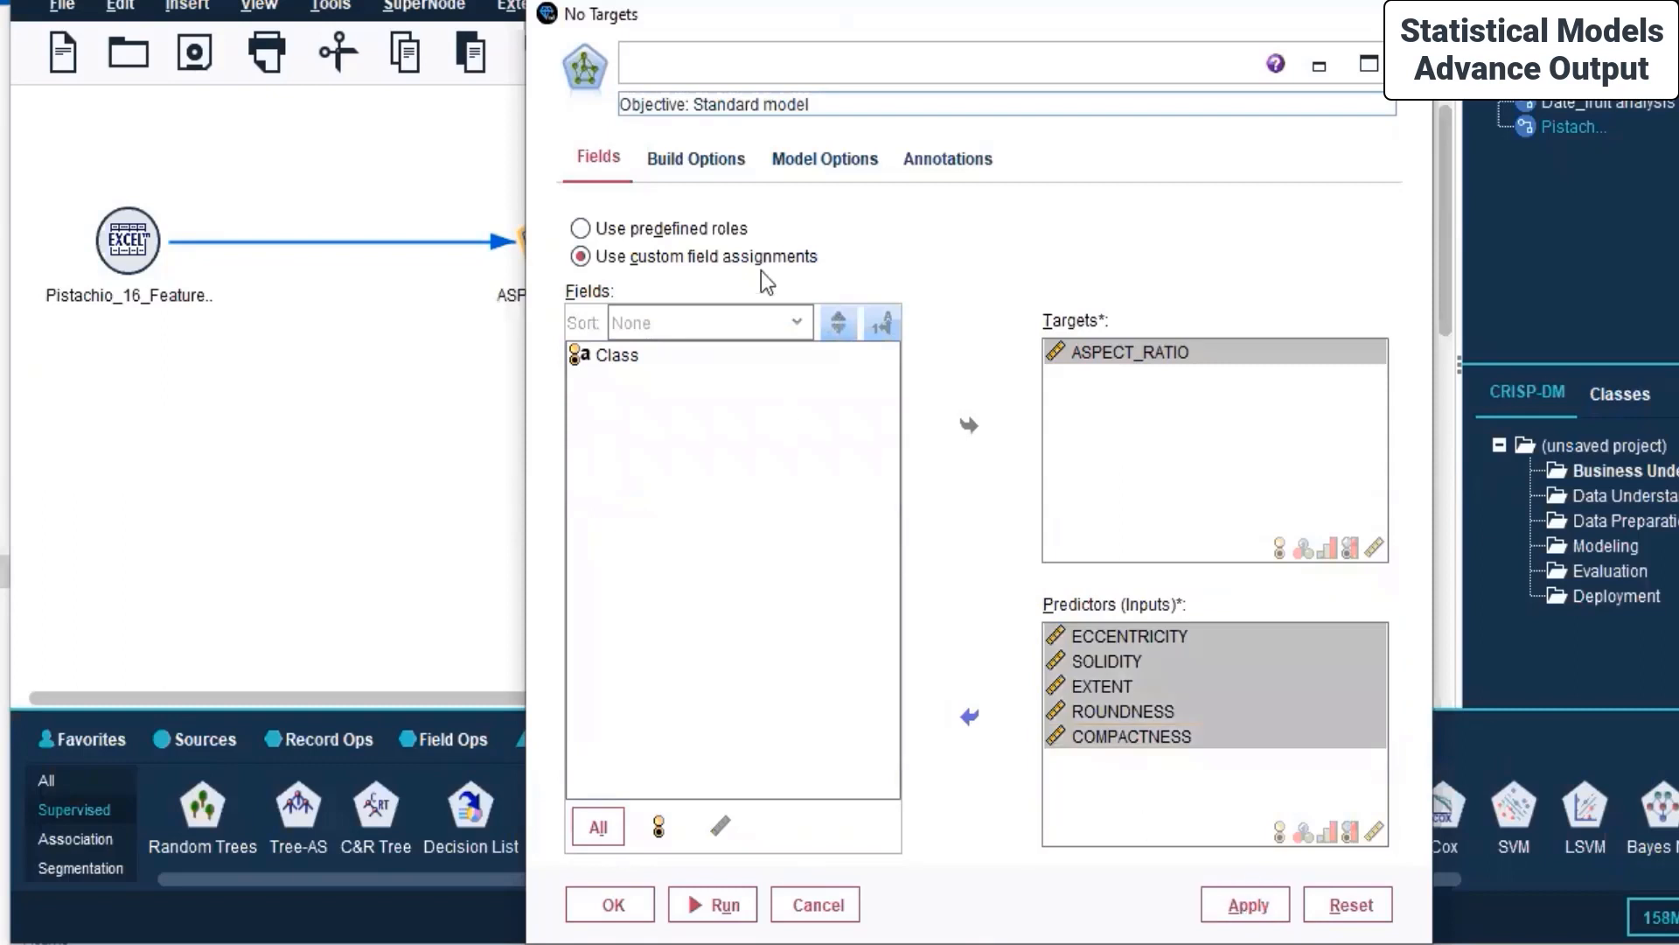
Check the neural net's build objectives and choose Multilayer Perceptron (MLP) as the network model in the basic build options.
click(704, 161)
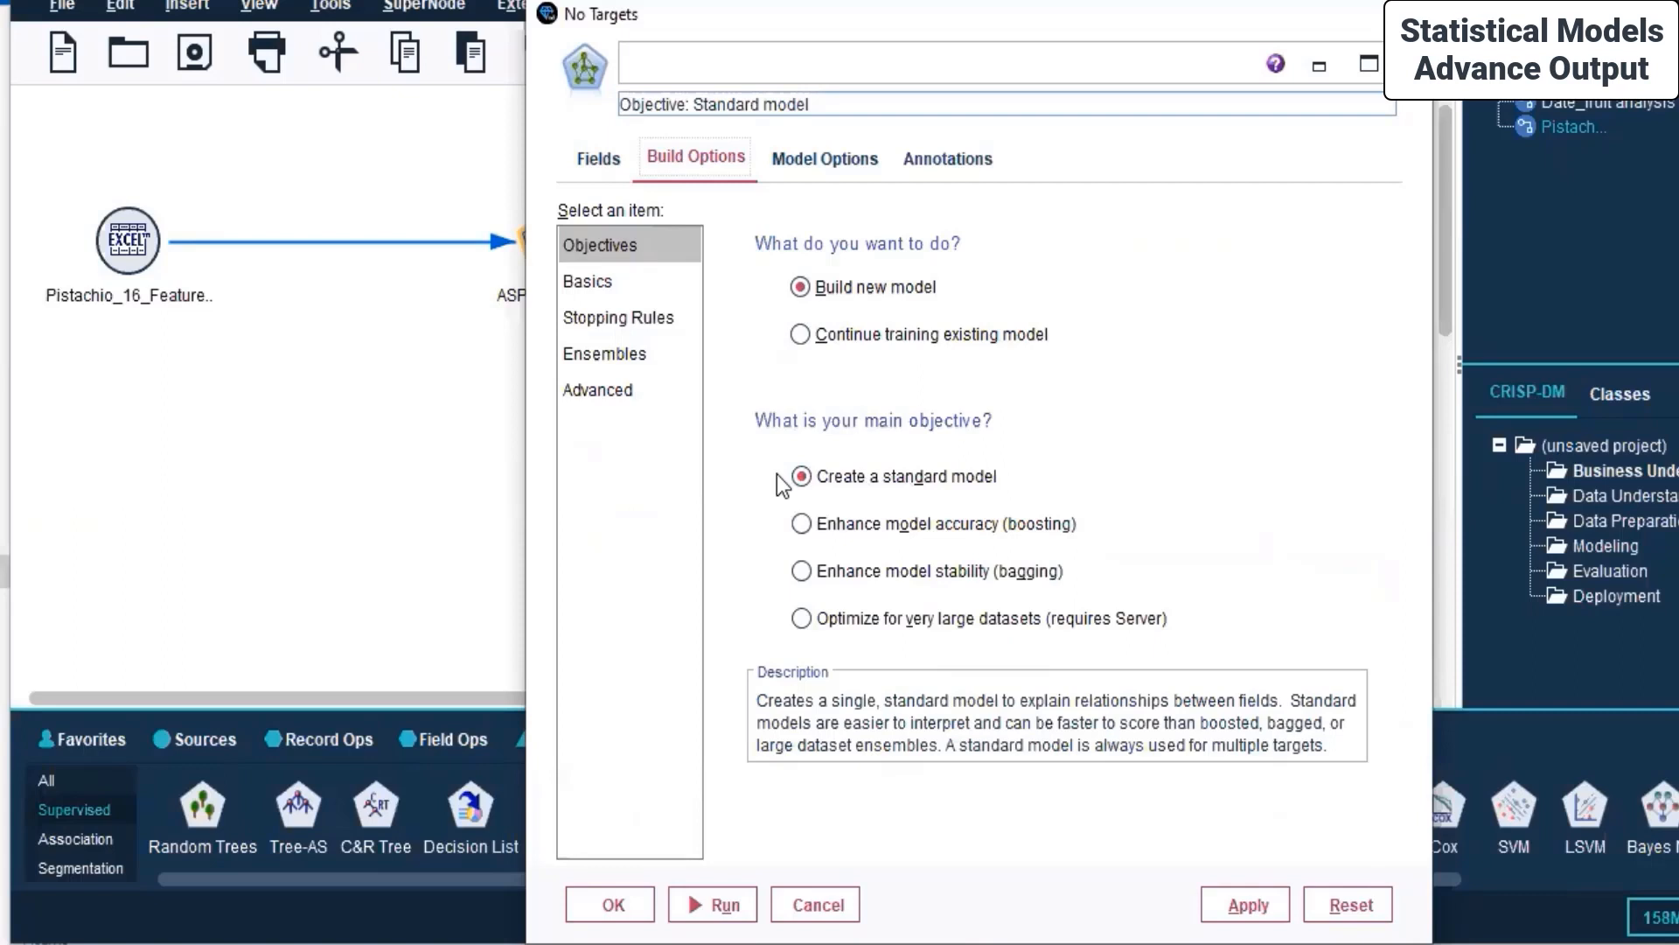
click(646, 282)
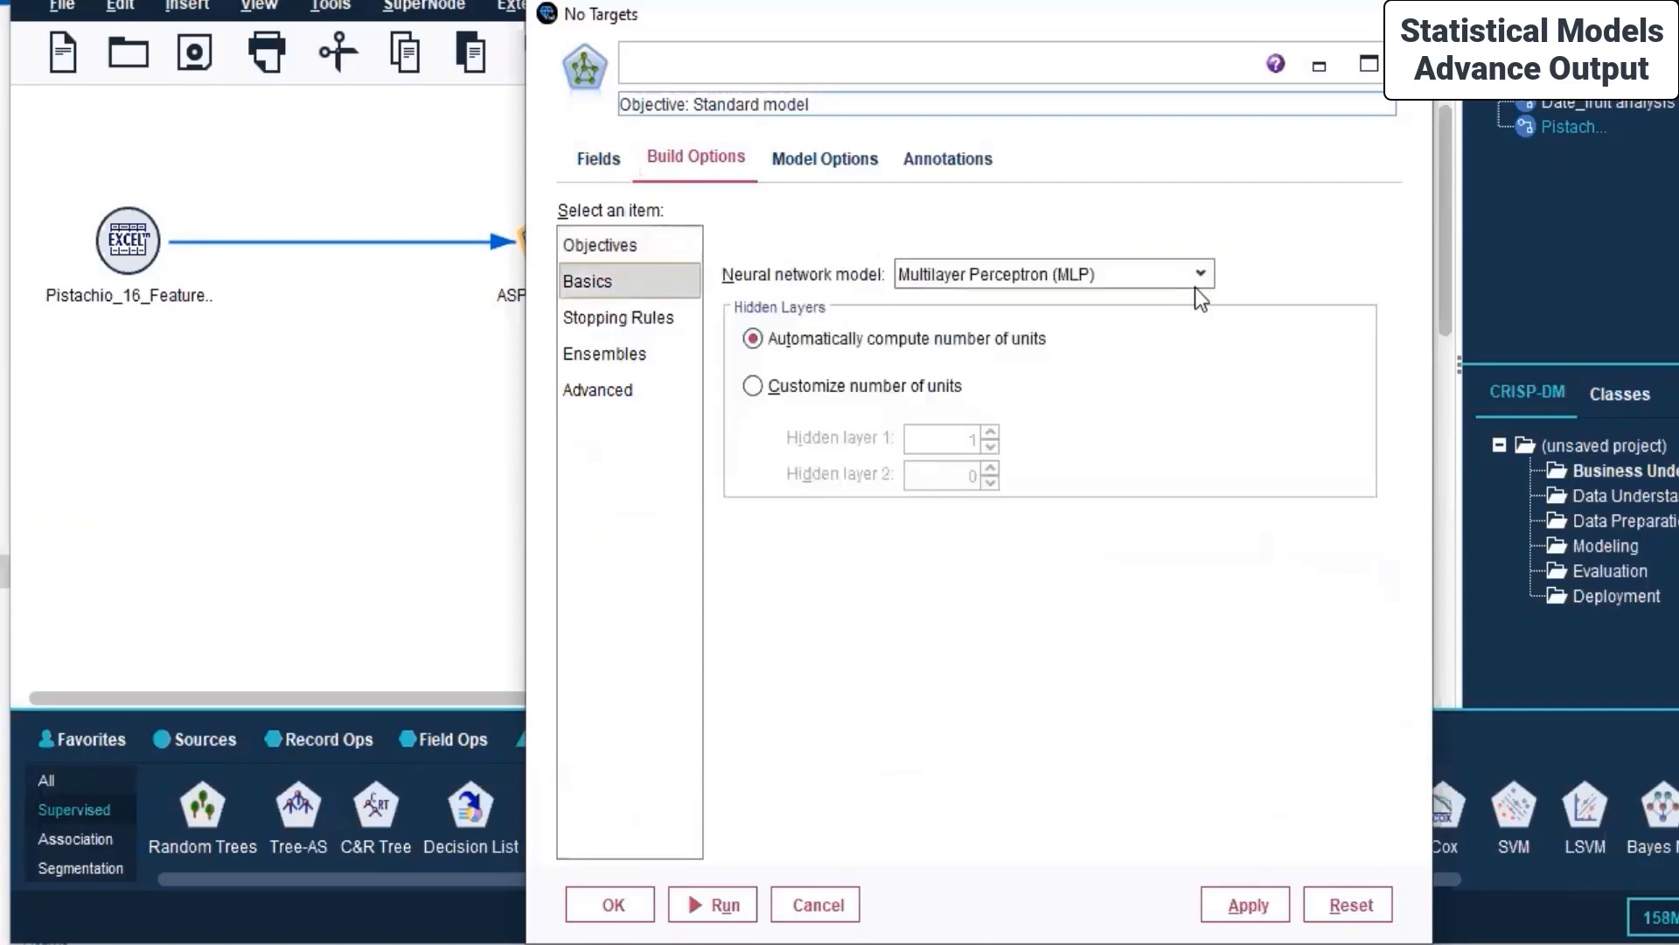
click(1001, 276)
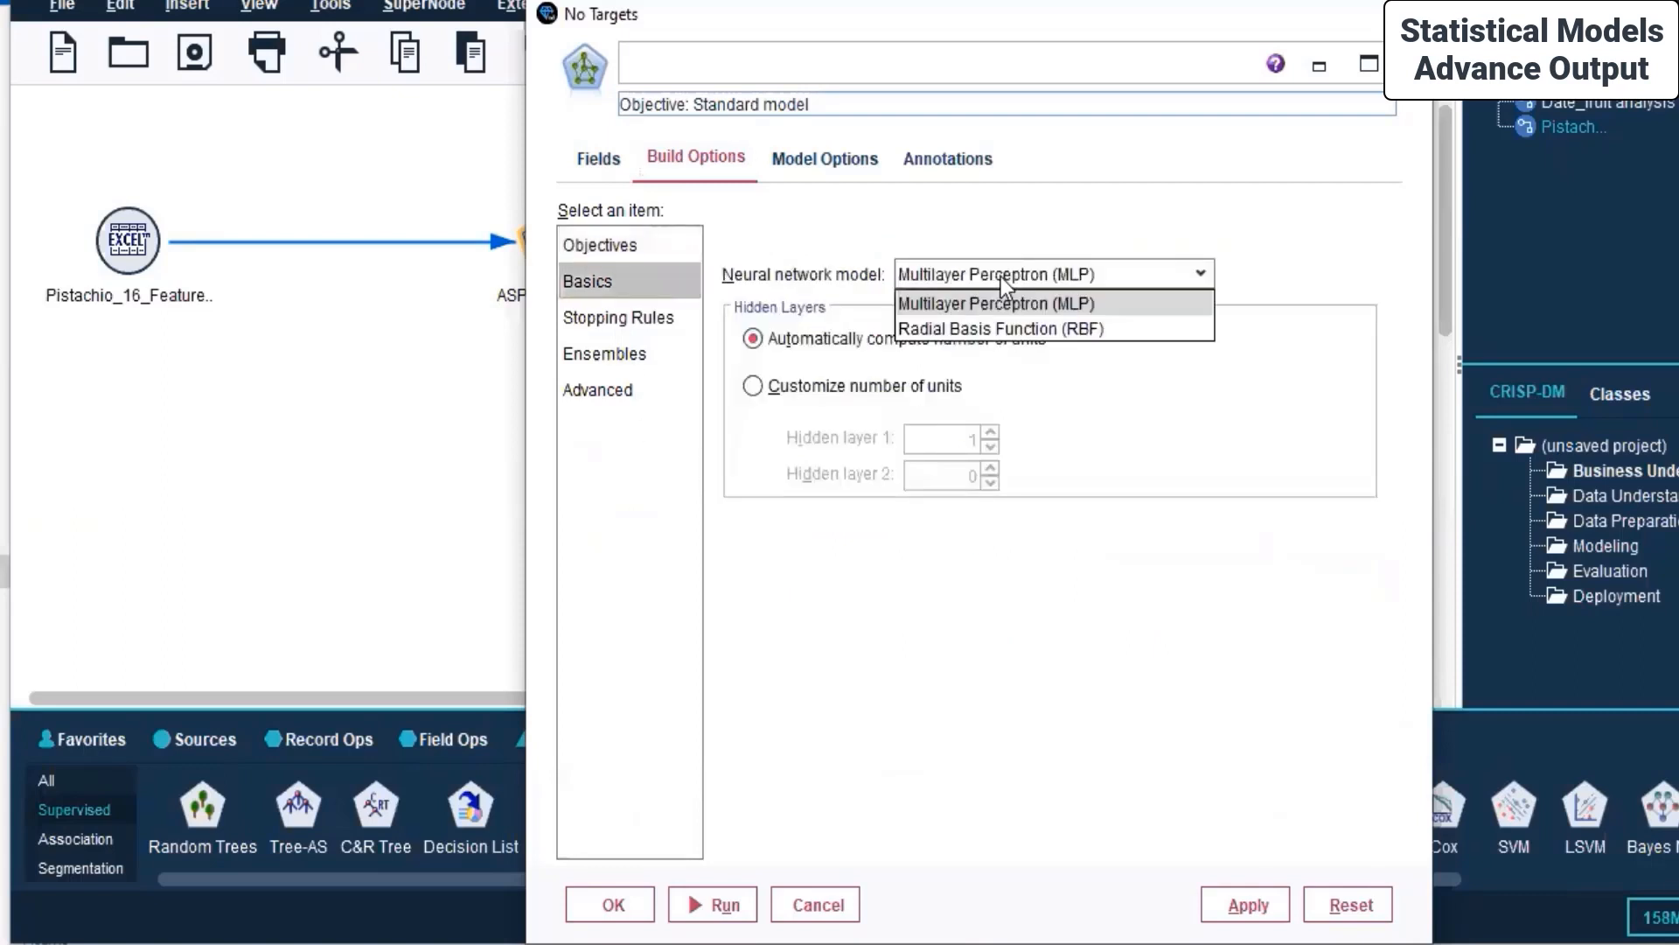
click(1042, 303)
Examine the neural net's stopping rules, ensemble settings and advanced build options.
click(563, 326)
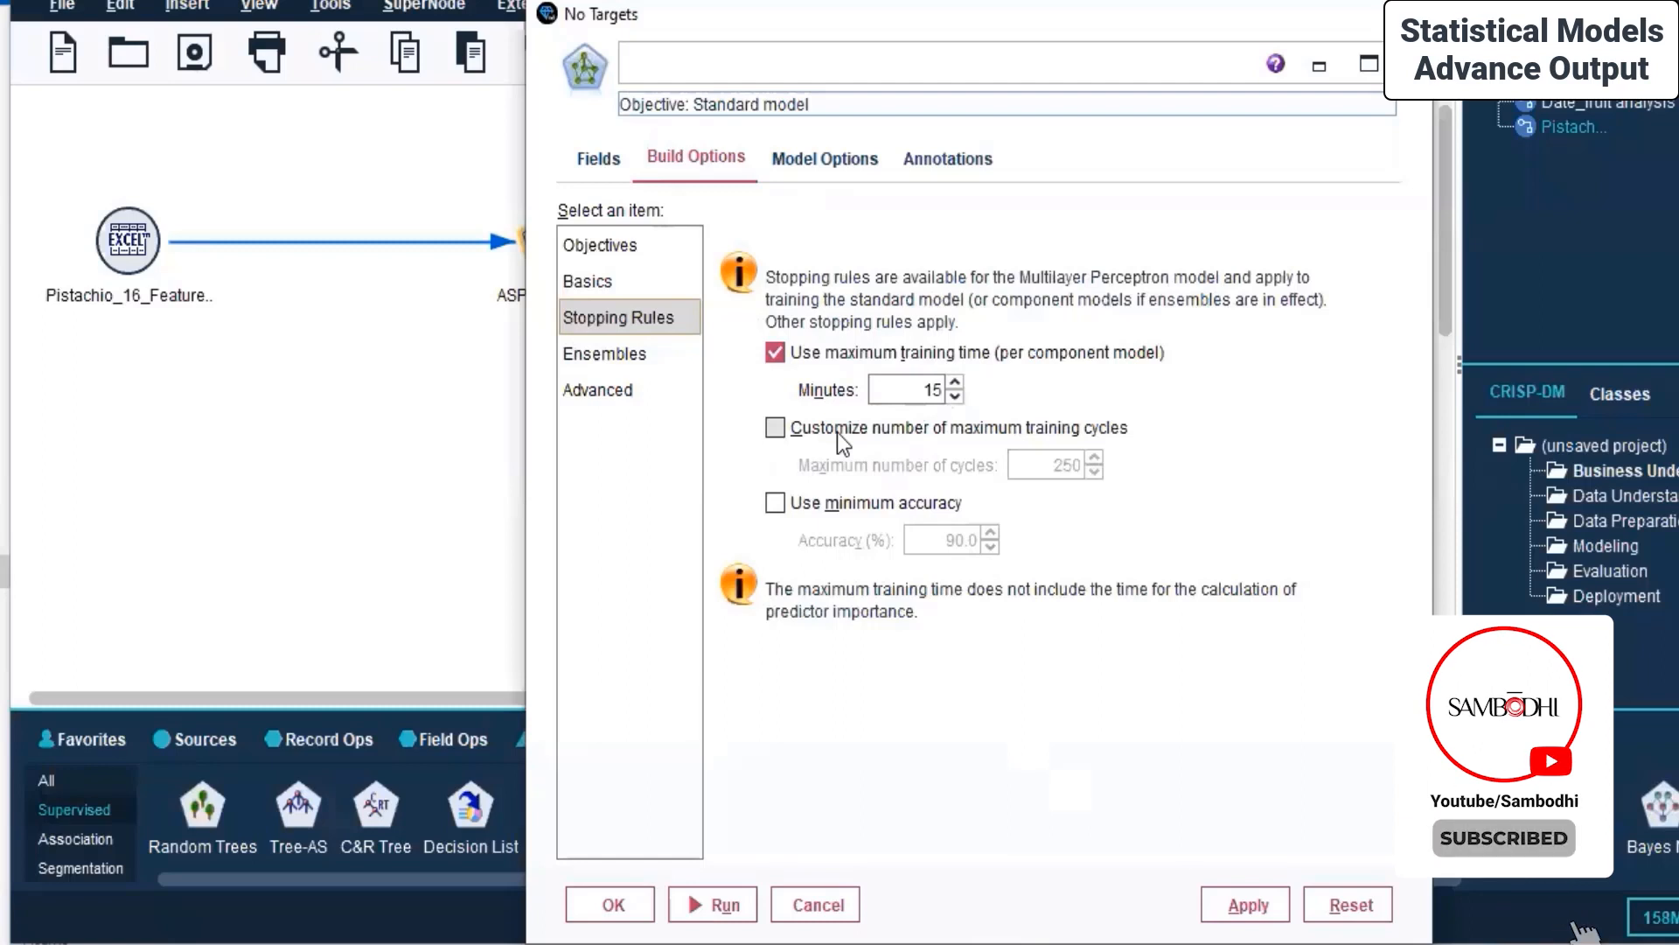
click(628, 357)
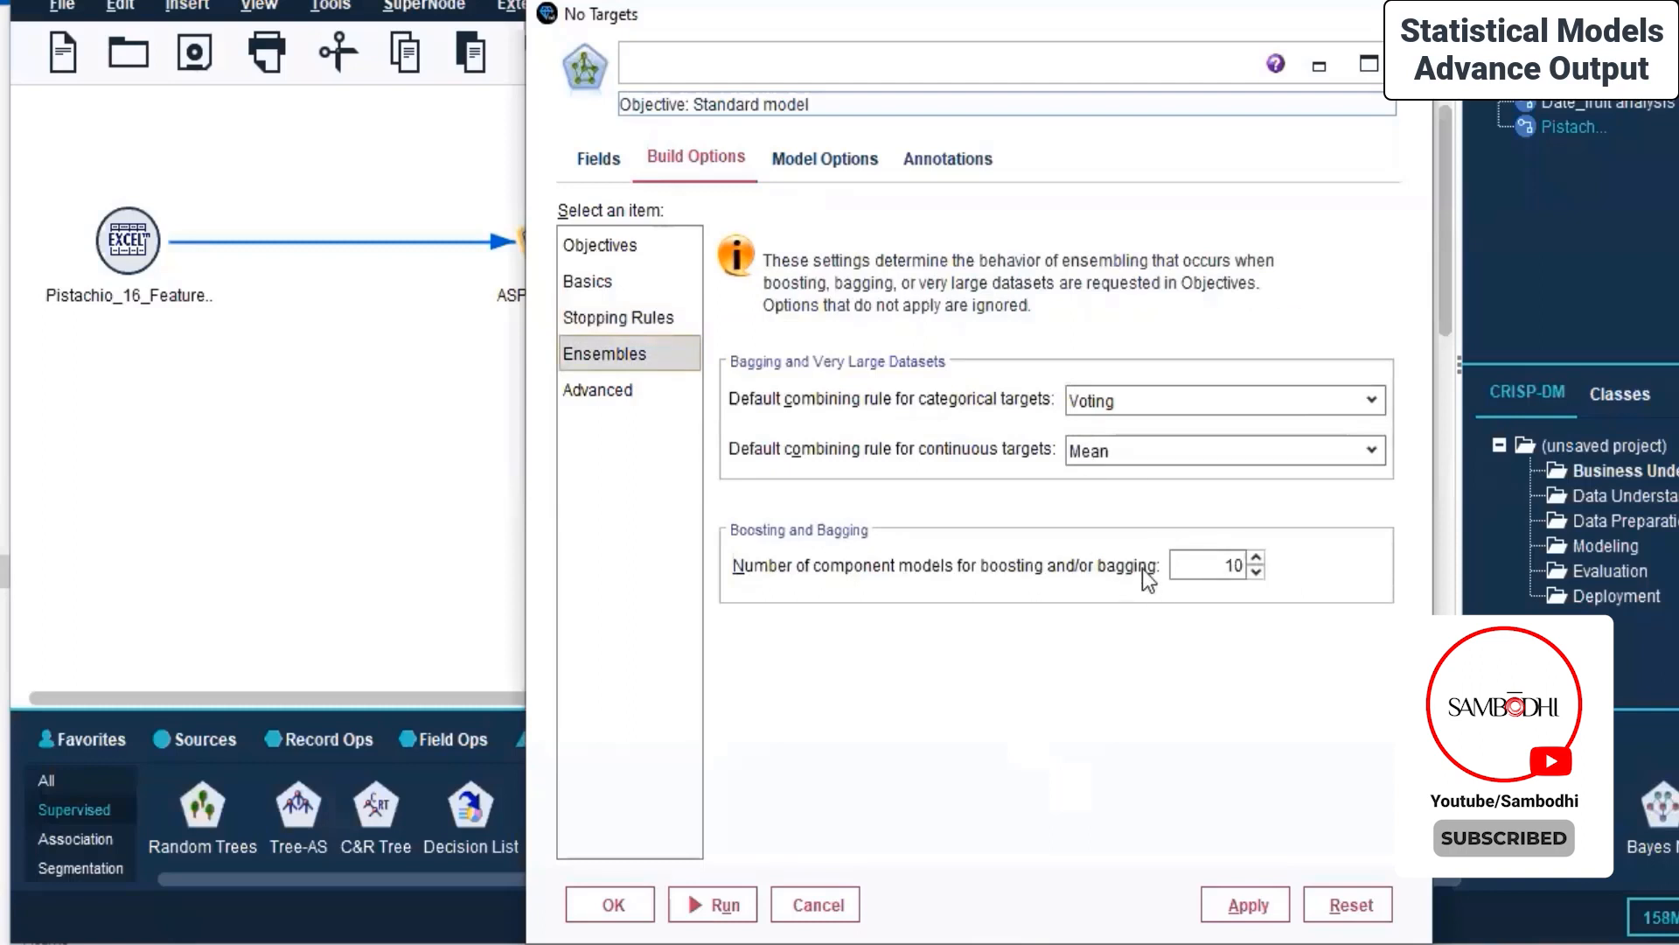
click(629, 393)
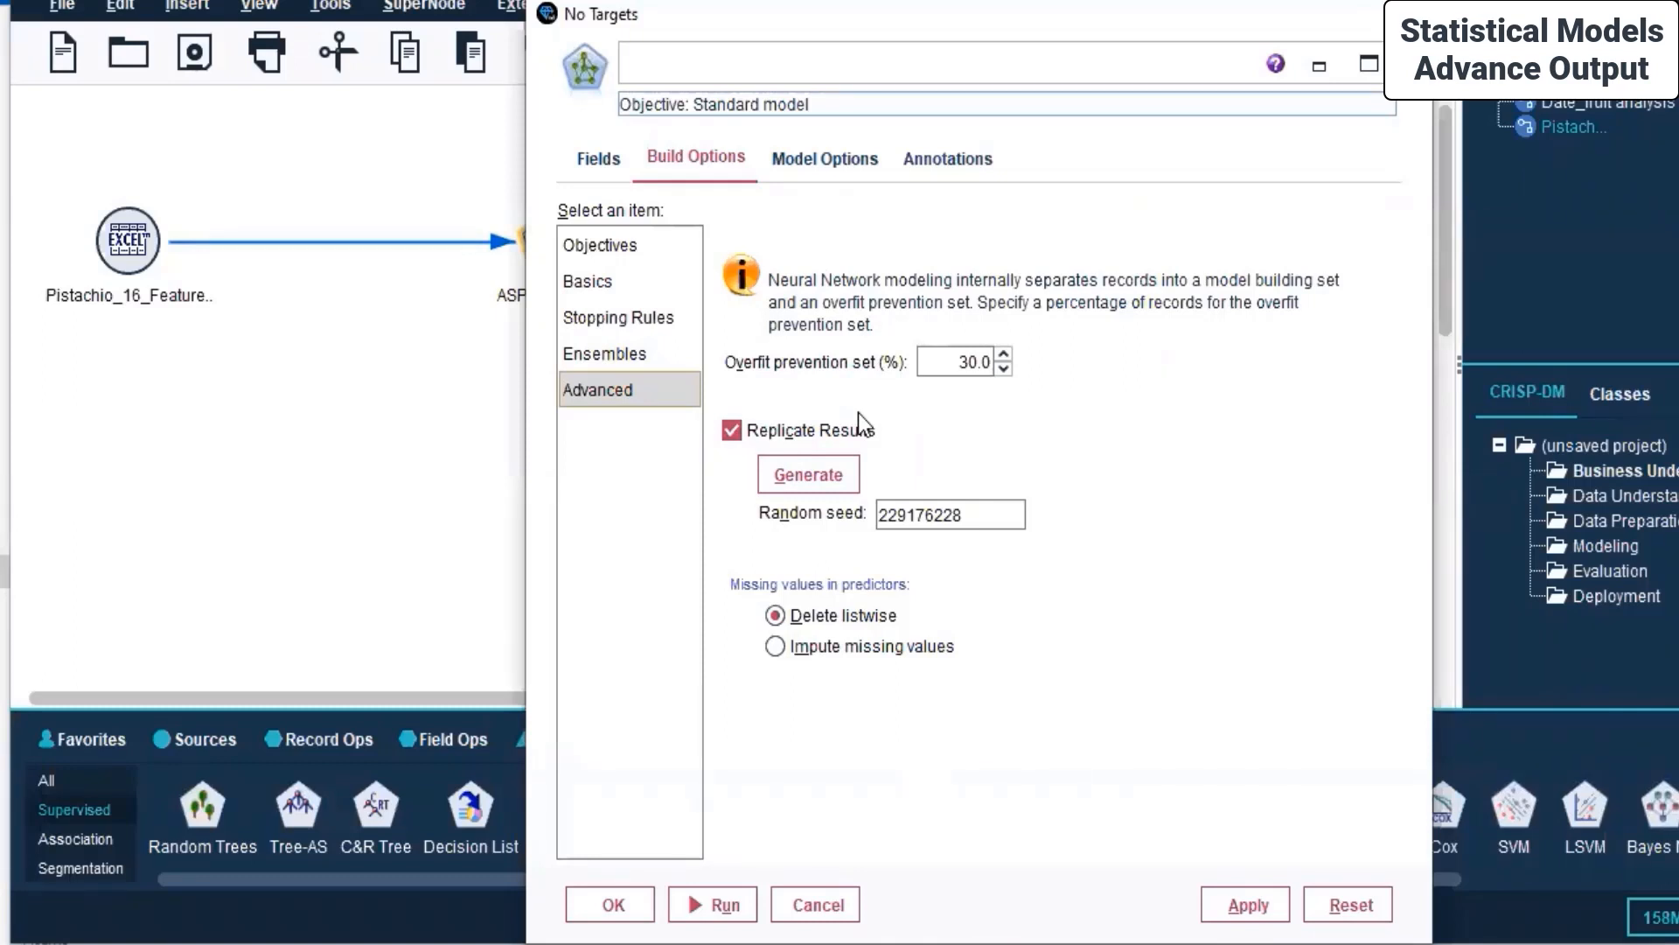
Keep automatic model naming, base confidence on the increase in probability from the next most likely value, and accept the neural net settings.
click(824, 161)
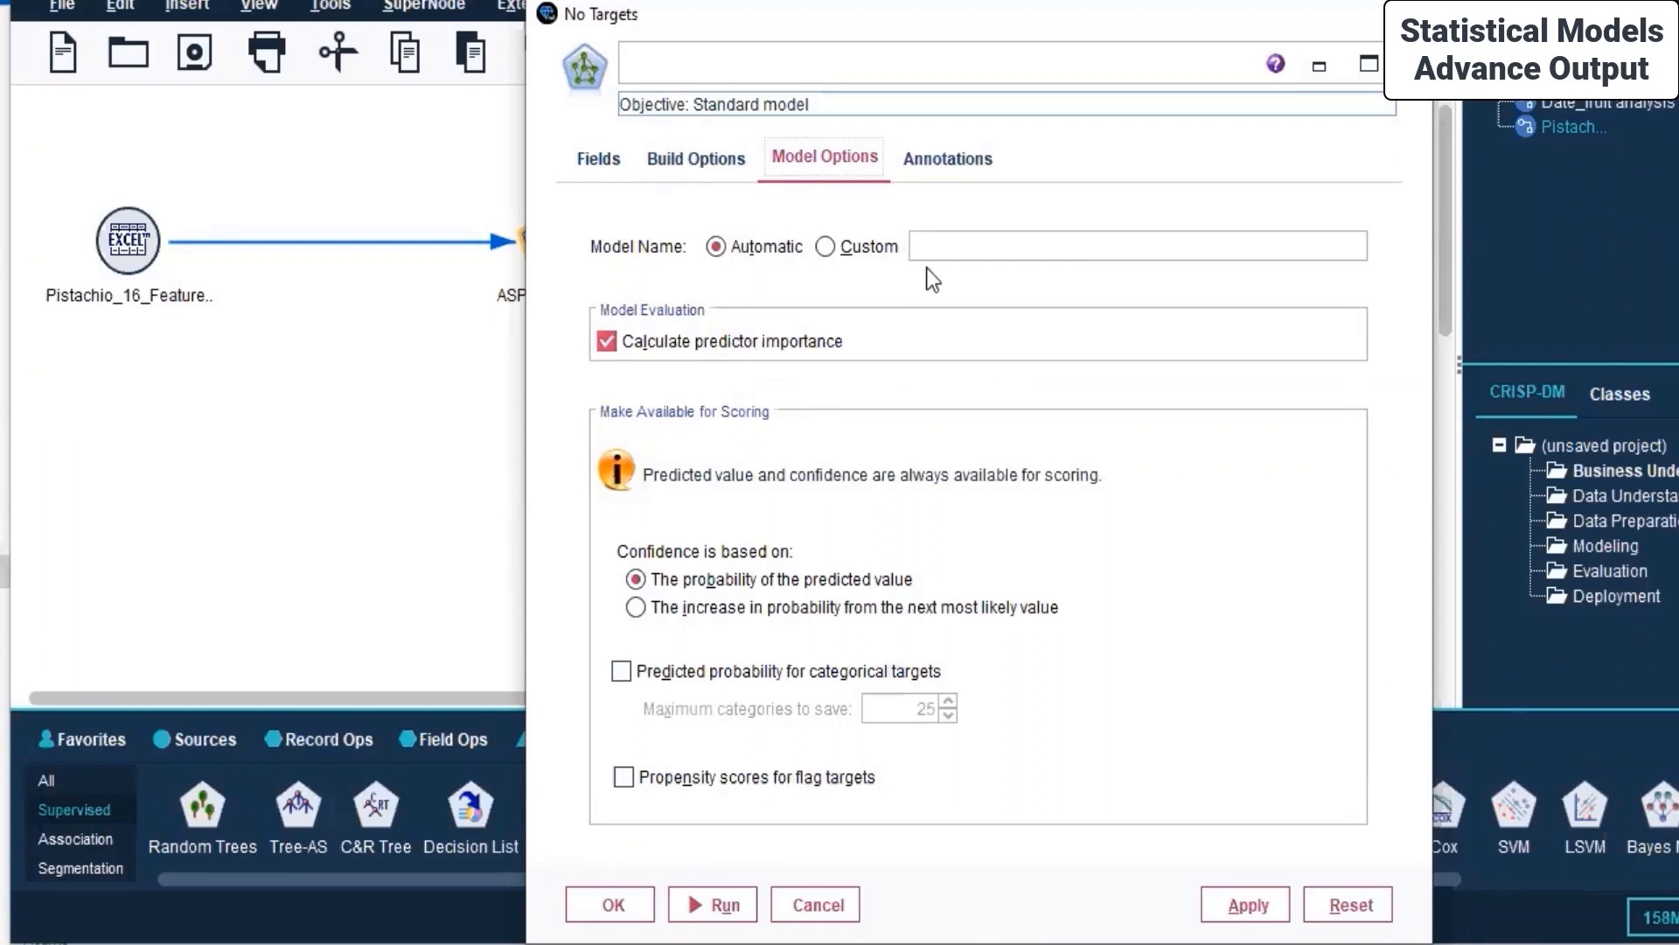
click(826, 248)
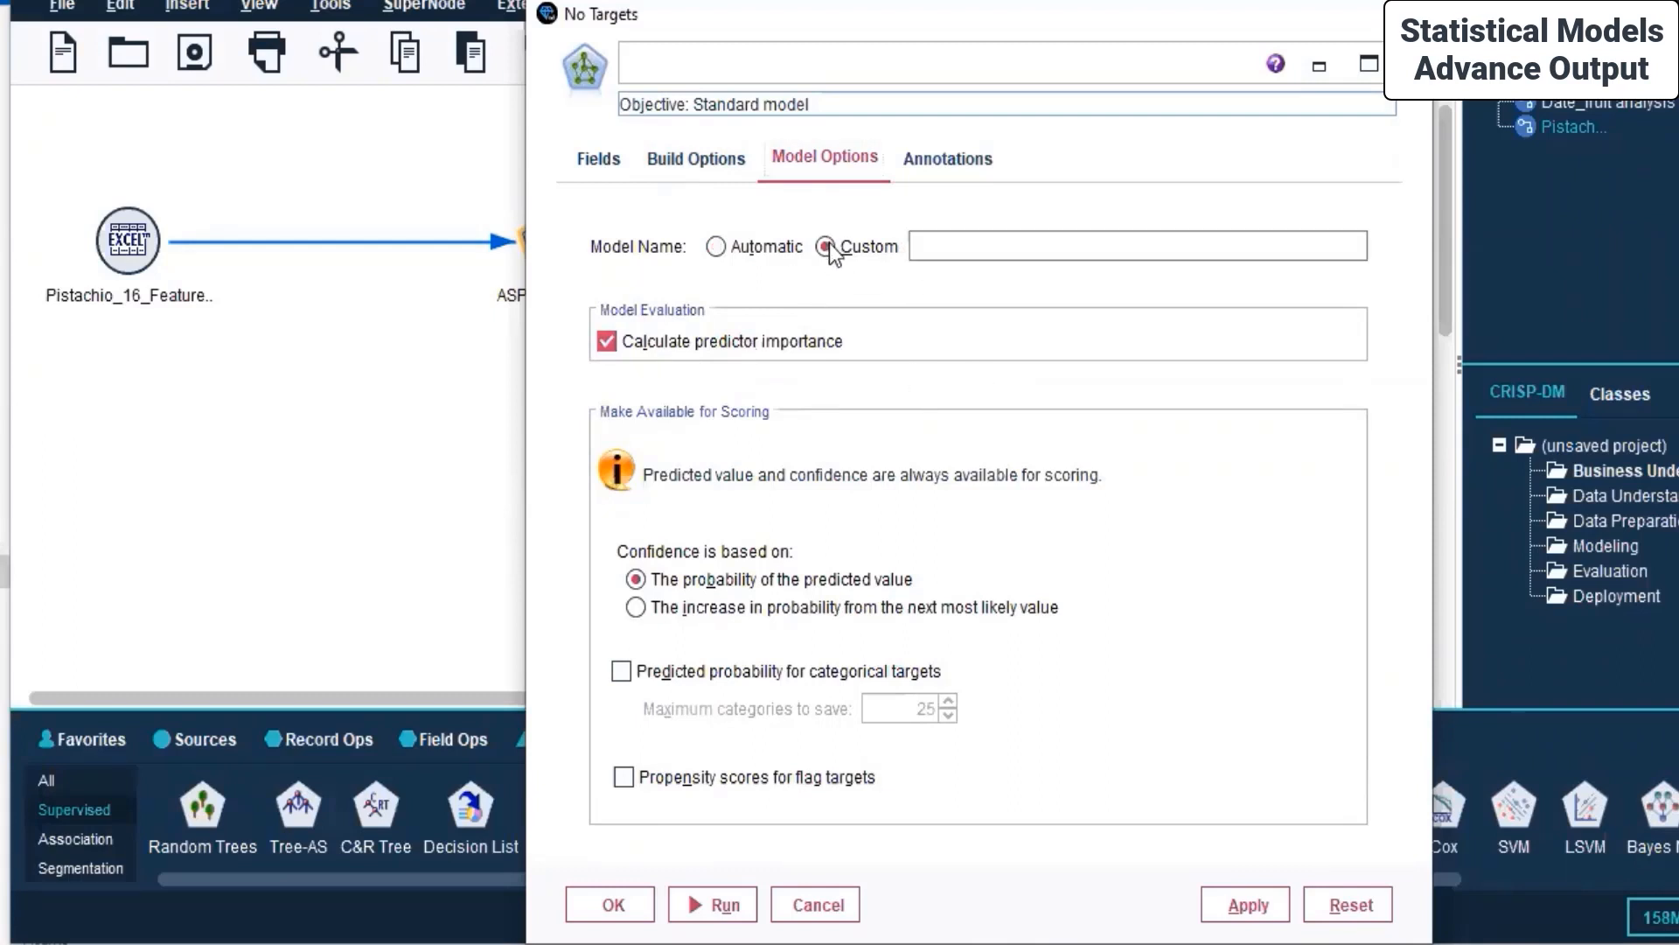
click(716, 248)
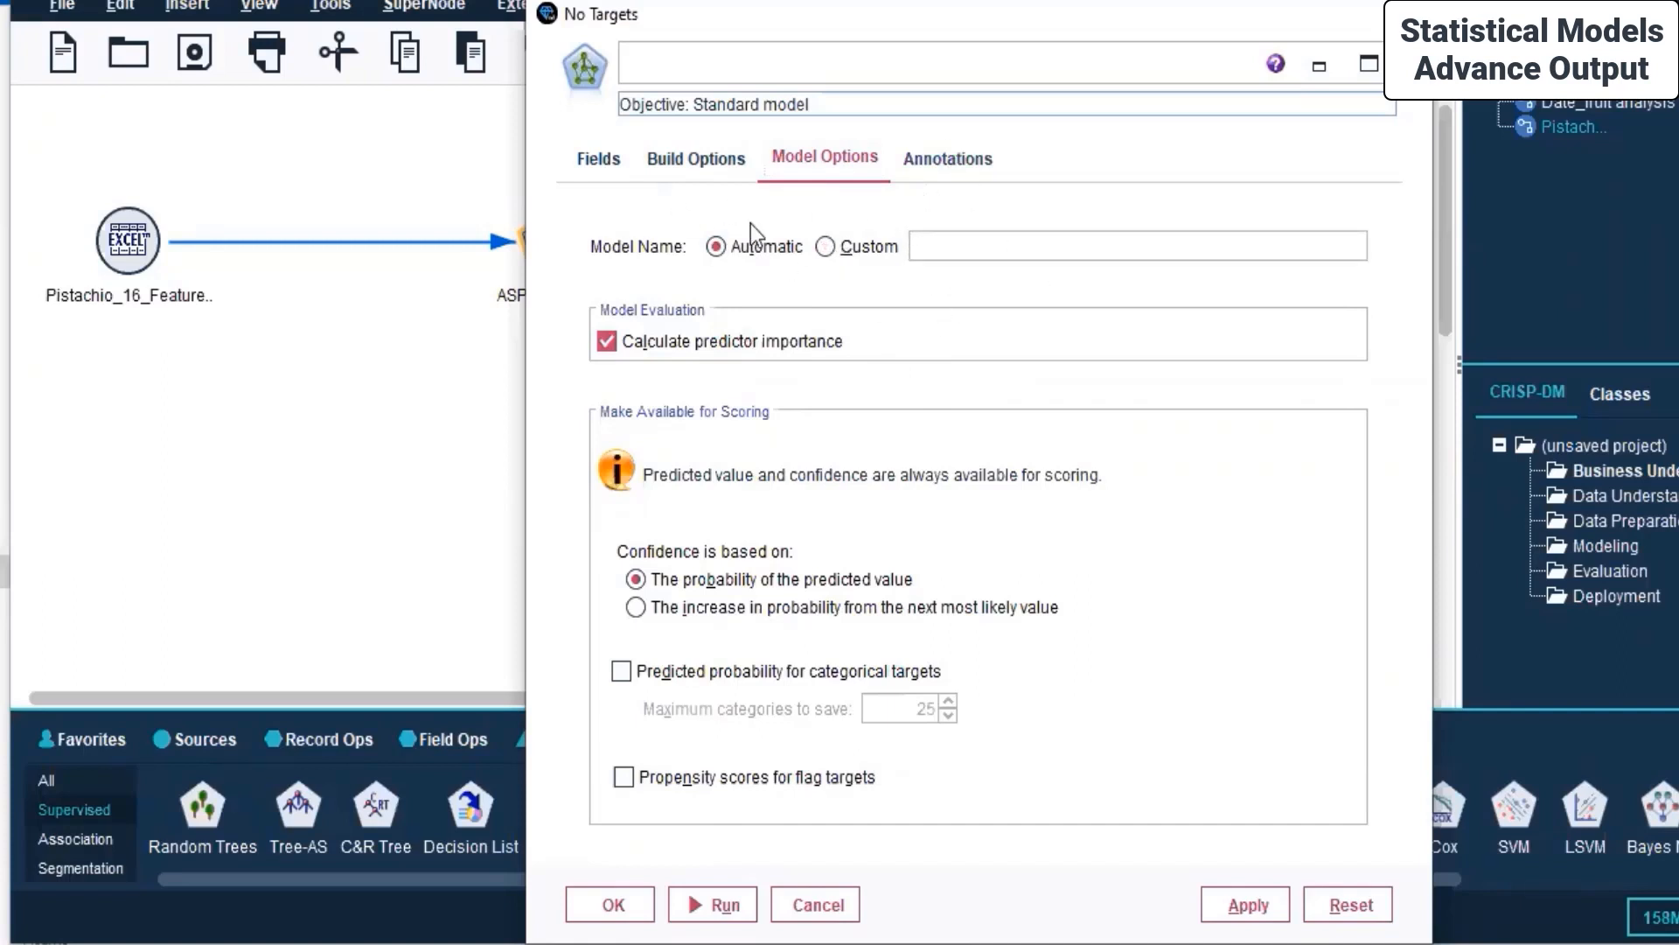
click(690, 611)
click(1254, 918)
click(613, 905)
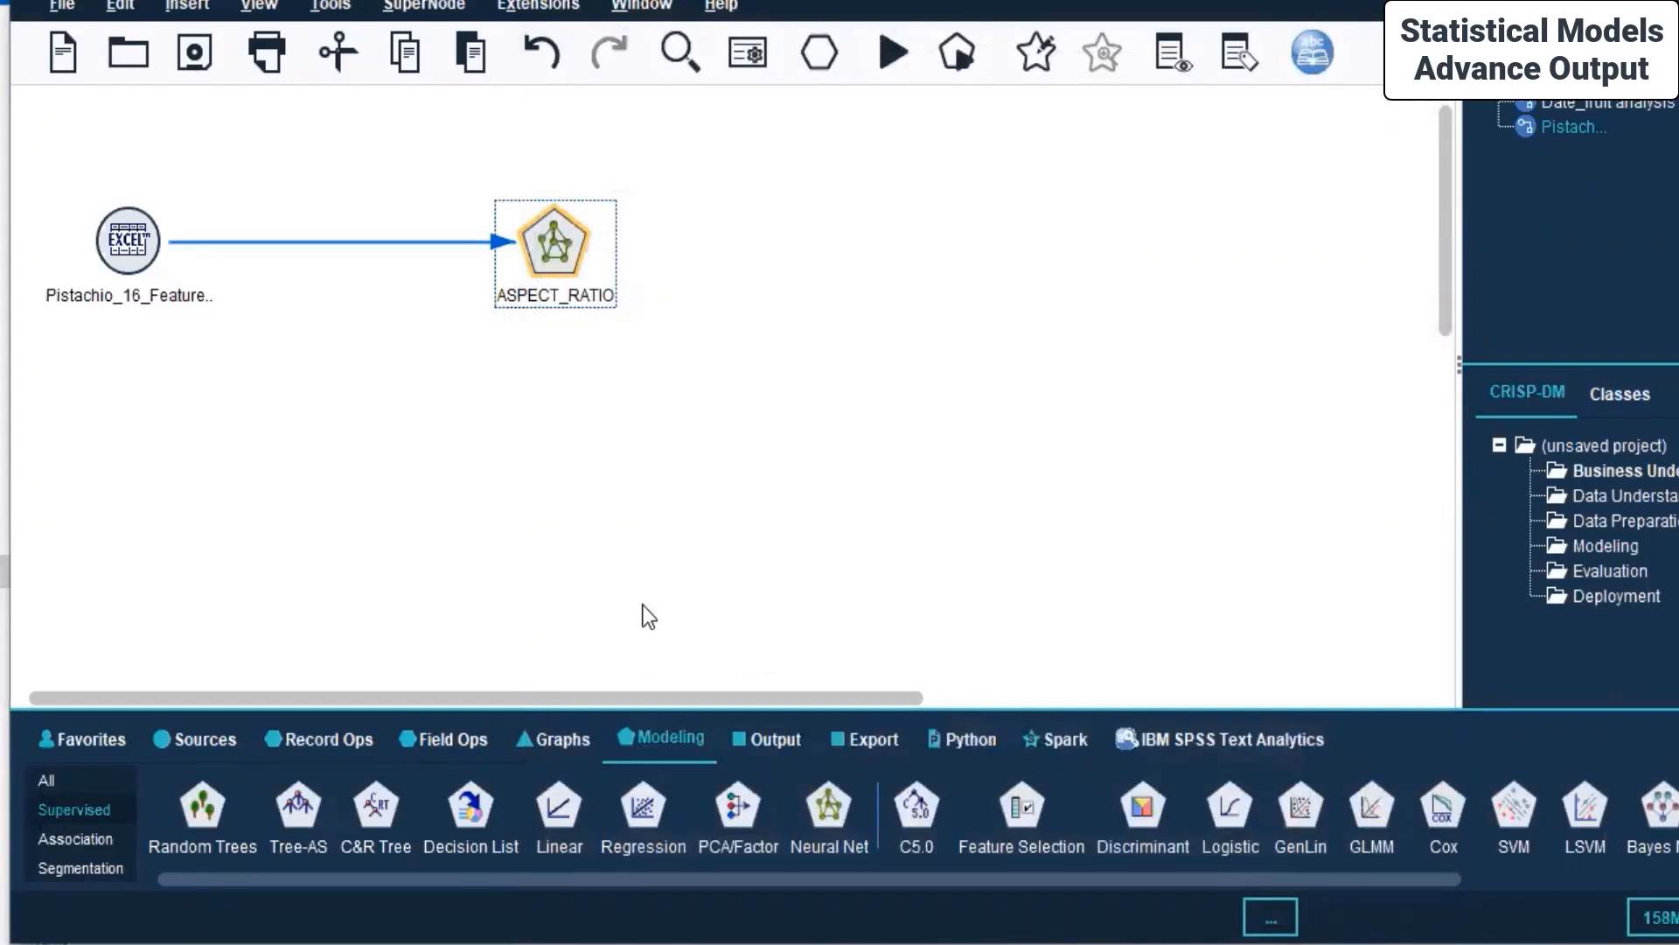
Run the stream from the Pistachio Excel source node to generate the ASPECT_RATIO neural network model.
click(134, 234)
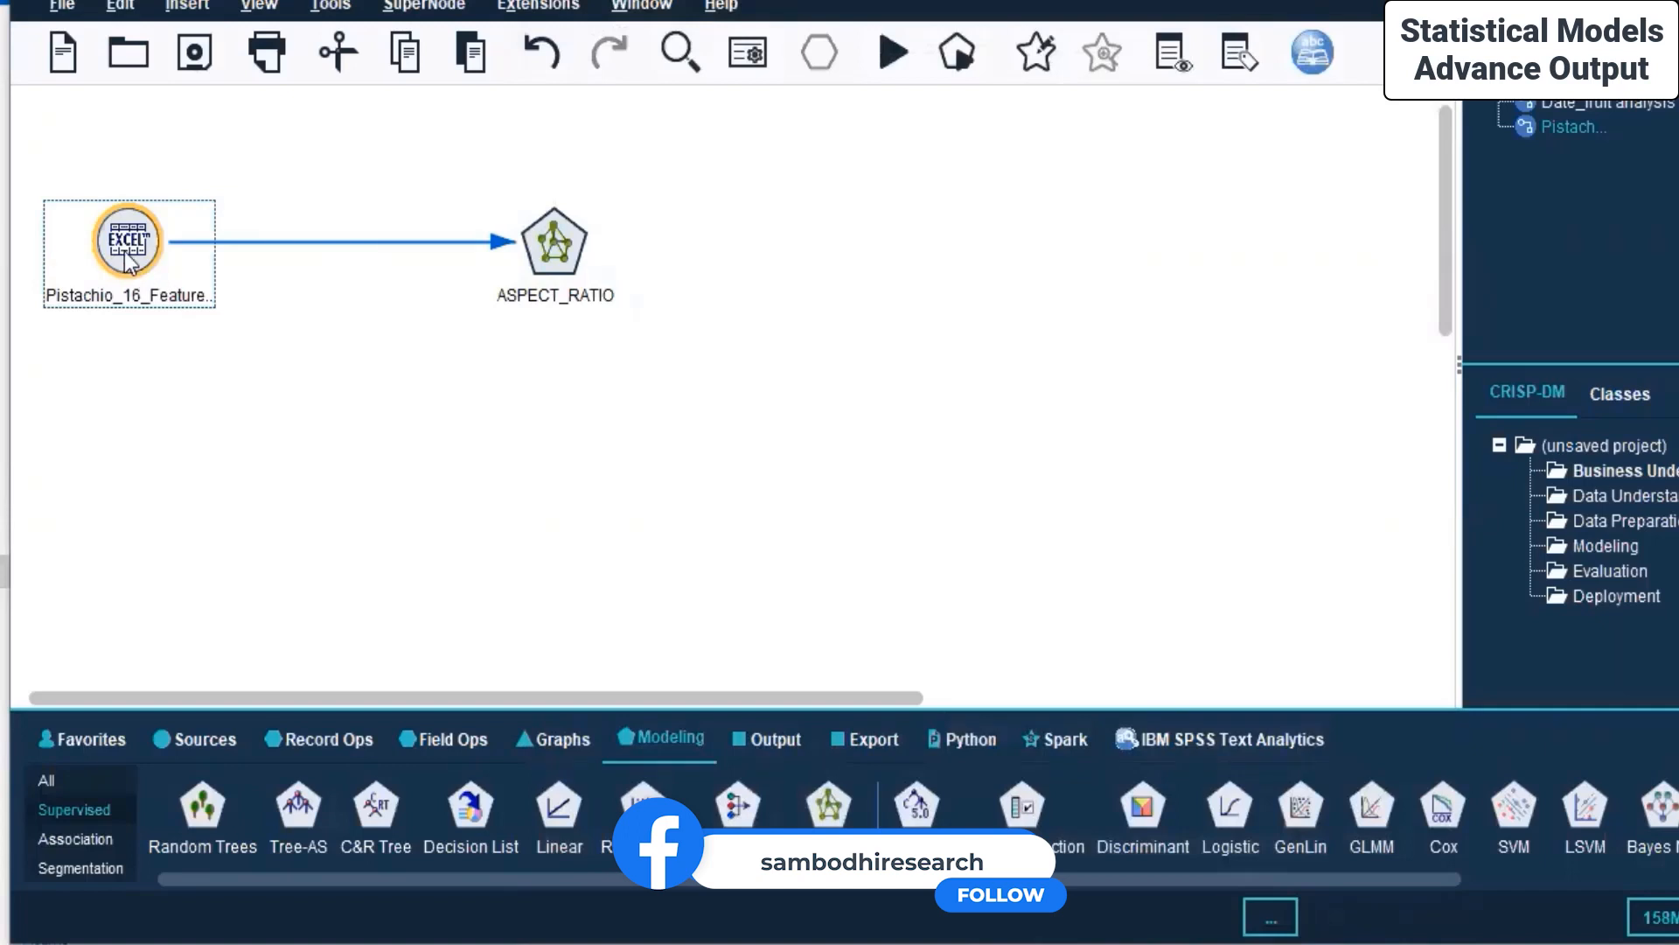
right_click(126, 259)
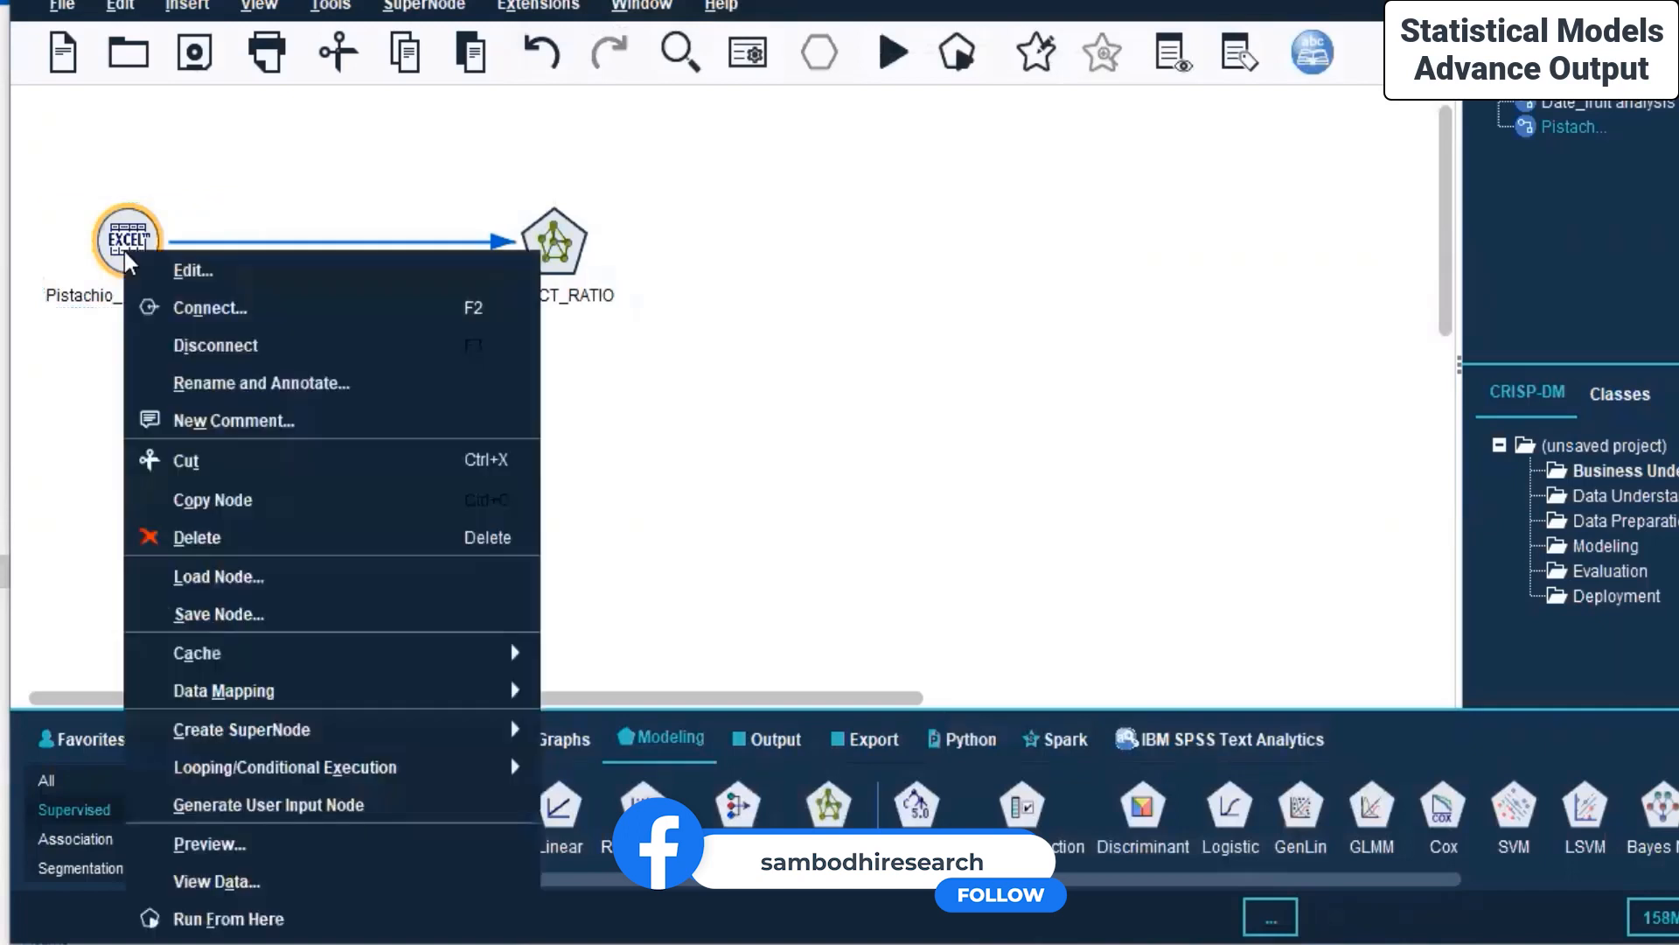
click(240, 918)
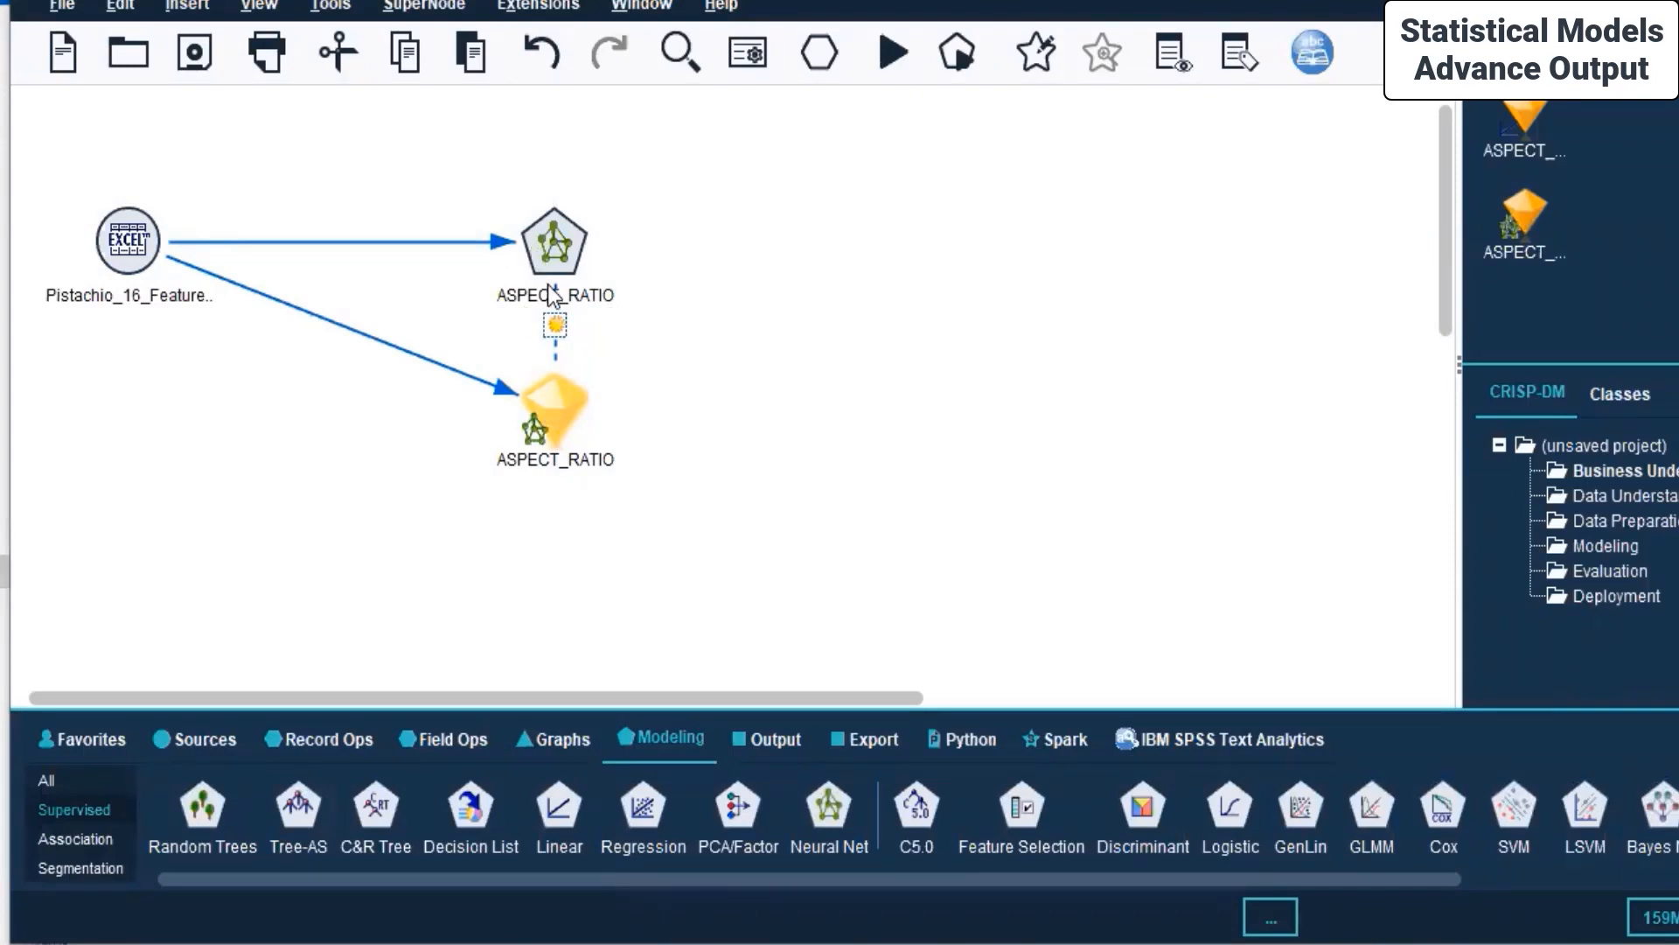
Open the generated ASPECT_RATIO model nugget and bring its model summary fully into view.
click(770, 739)
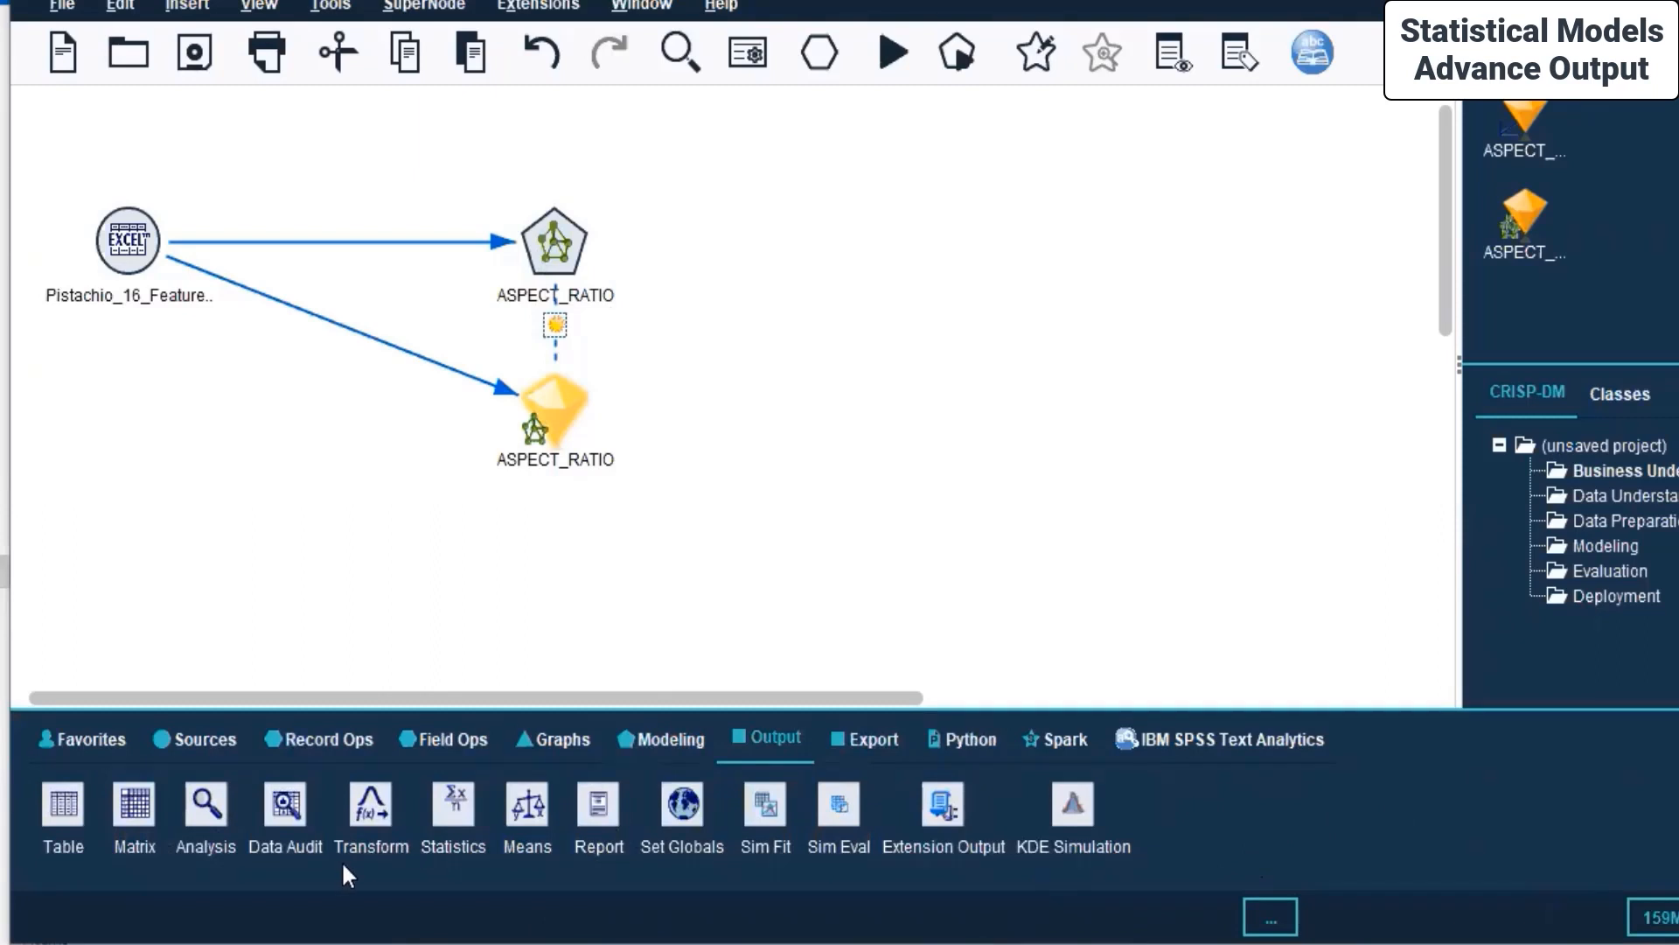
right_click(549, 418)
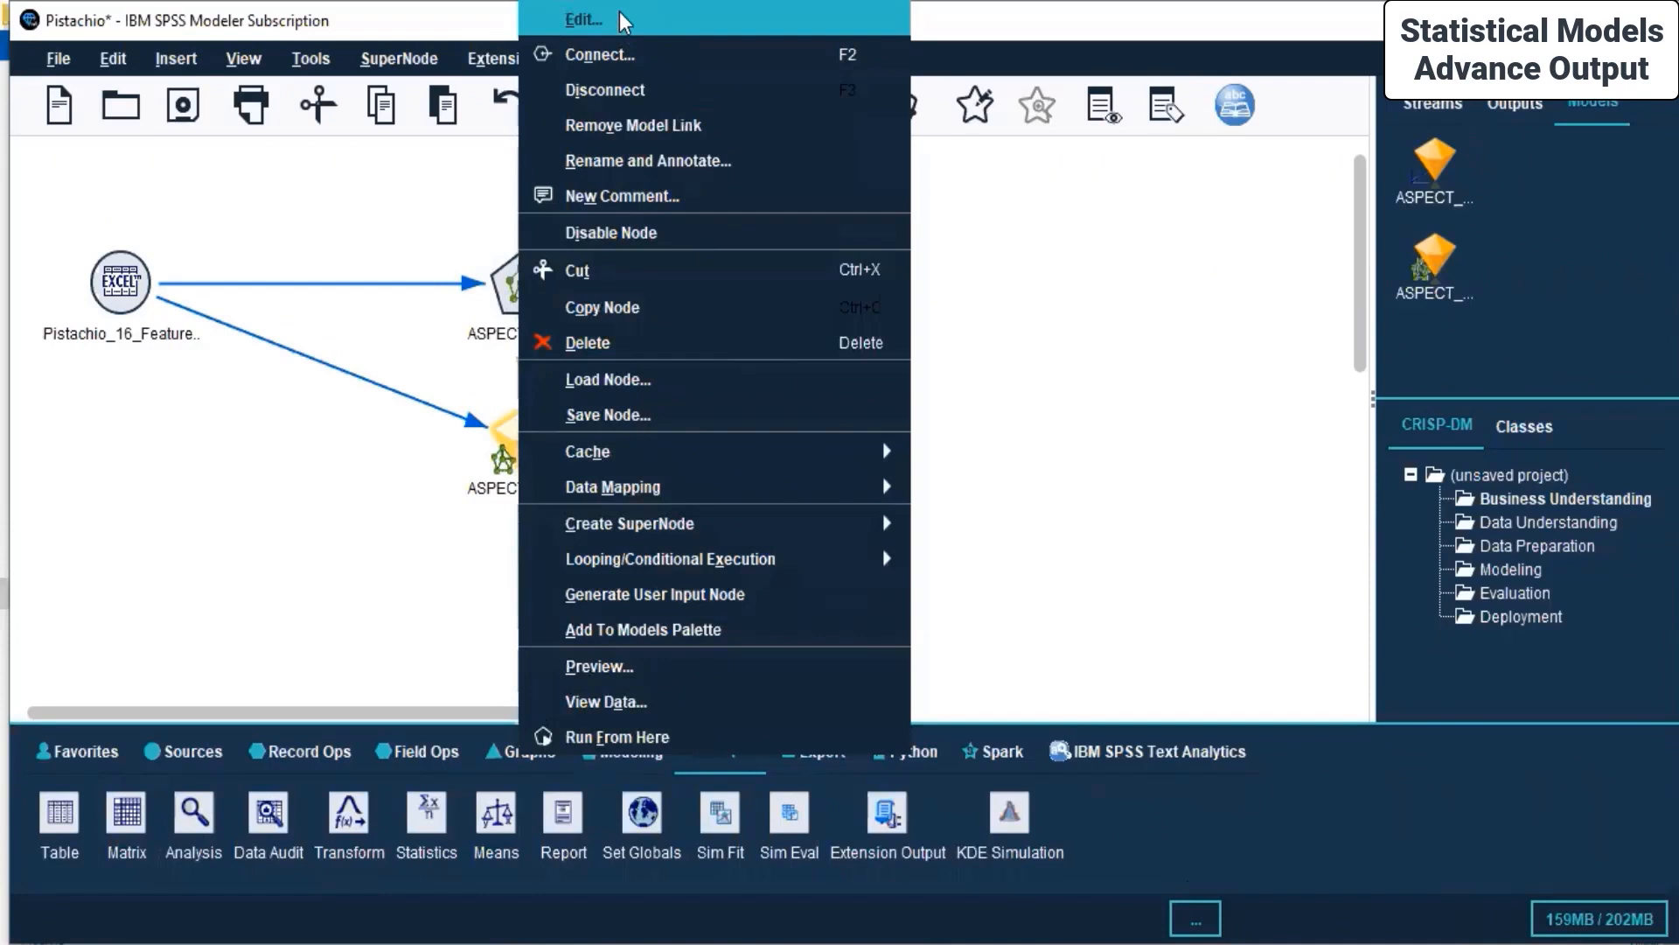
click(585, 19)
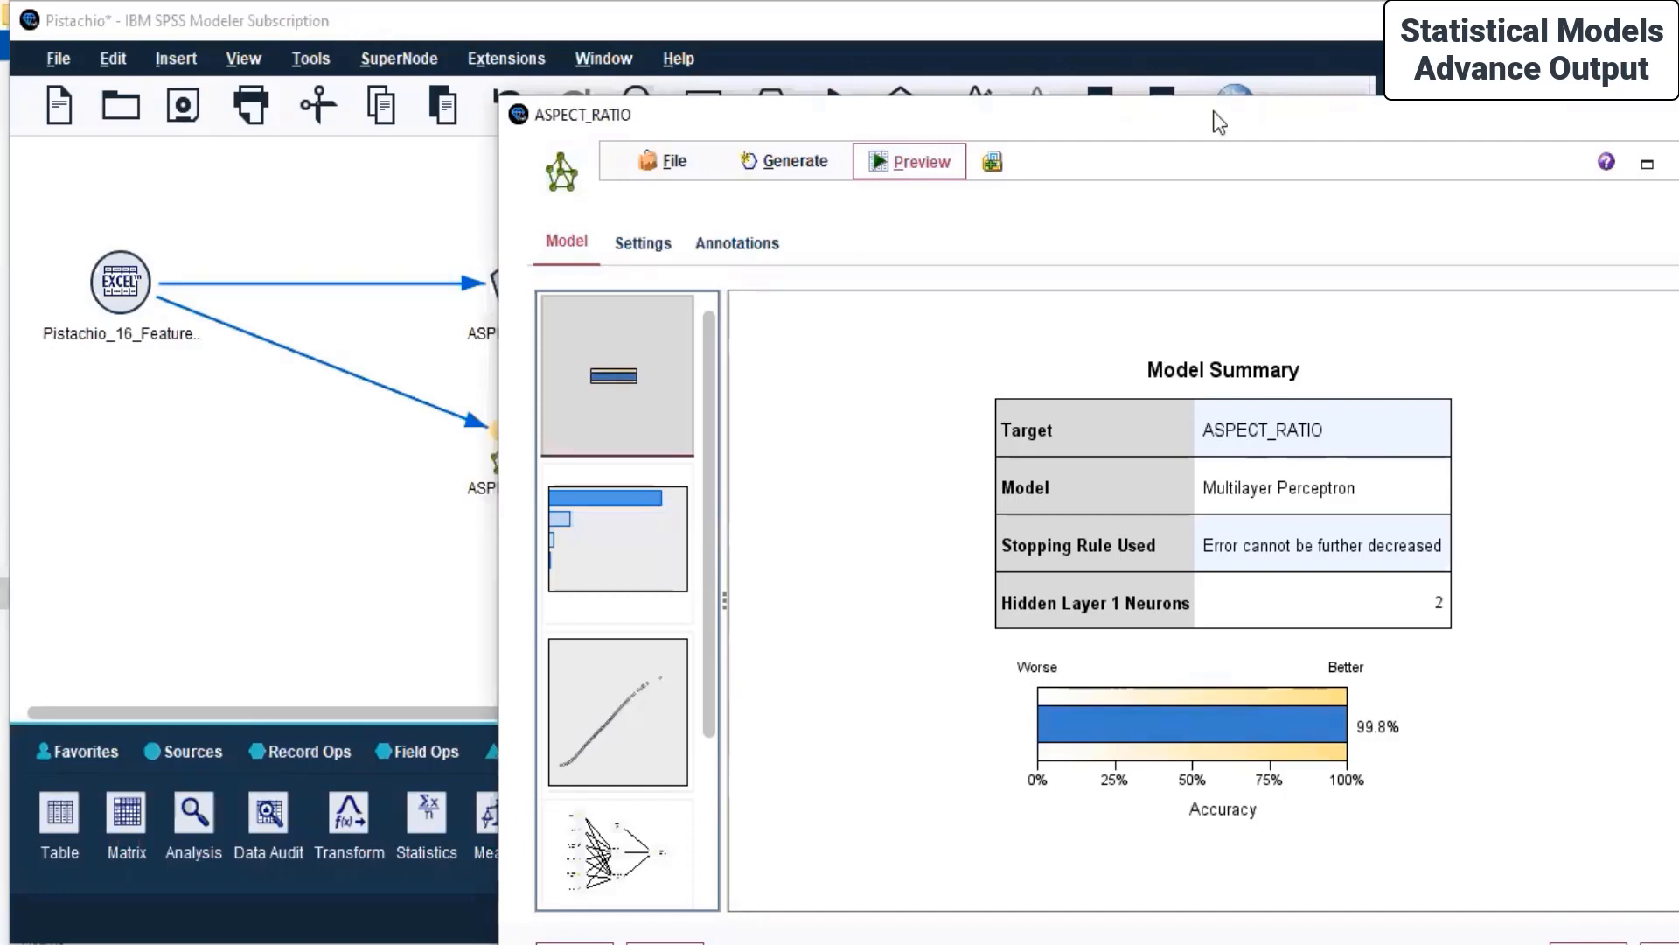
drag(1191, 112, 832, 113)
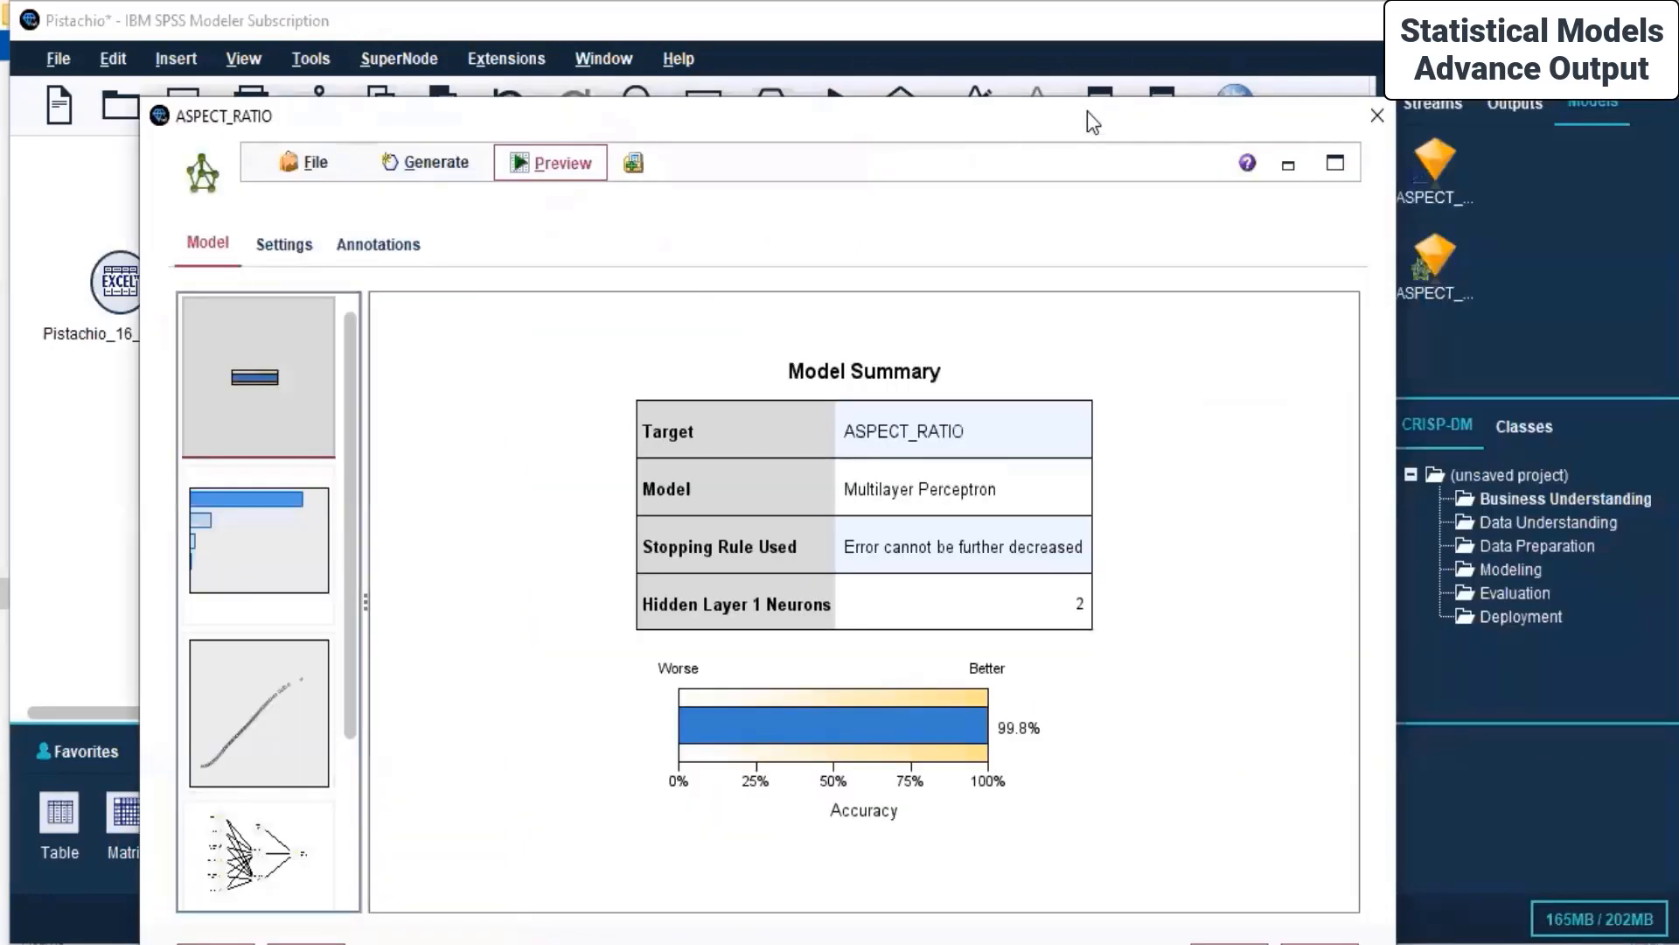
drag(1088, 111, 1094, 62)
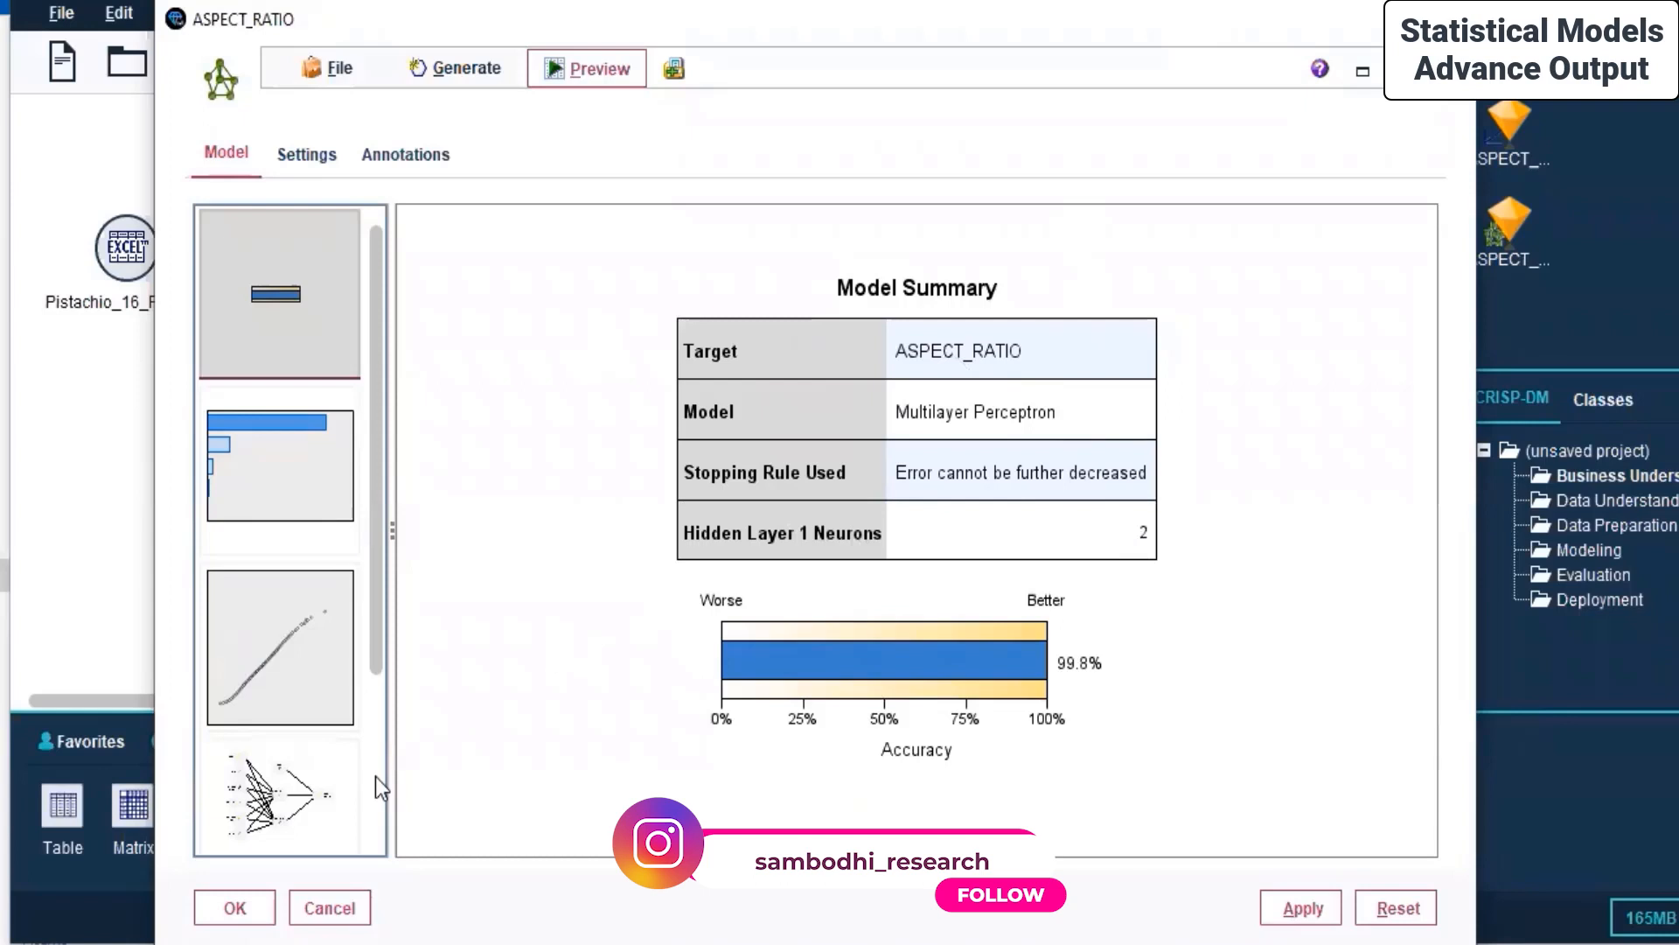
View the network diagram in its different orientations, ending with inputs on the bottom and outputs on the top, in the Coefficients style.
click(285, 759)
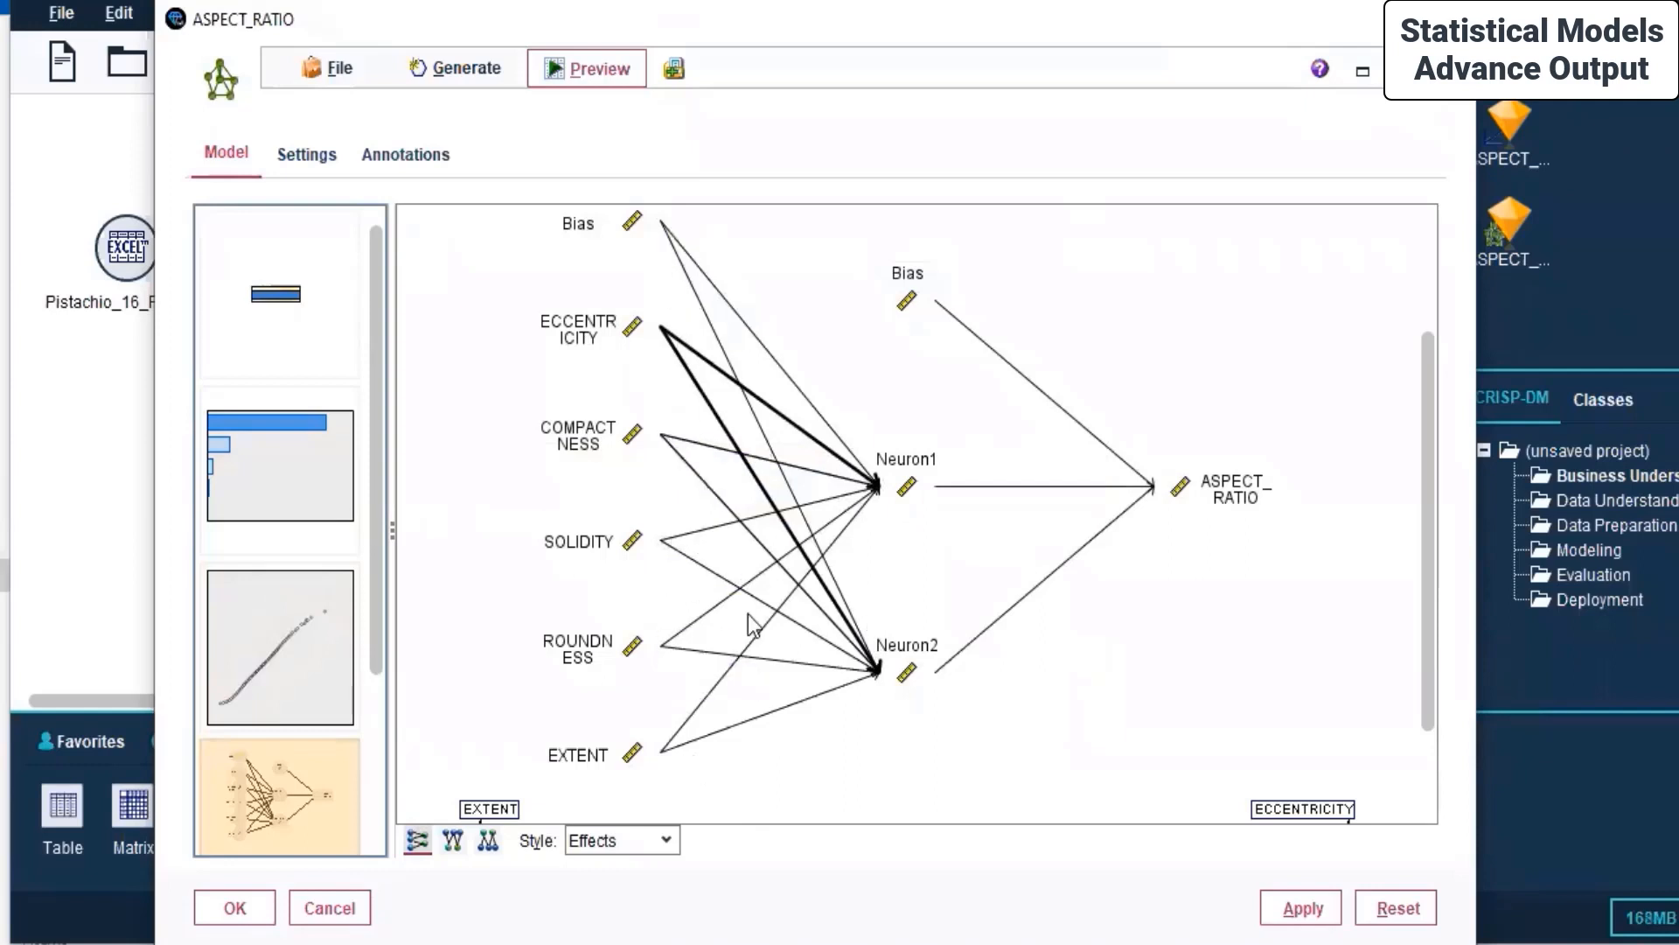
mouse_move(918, 667)
click(419, 839)
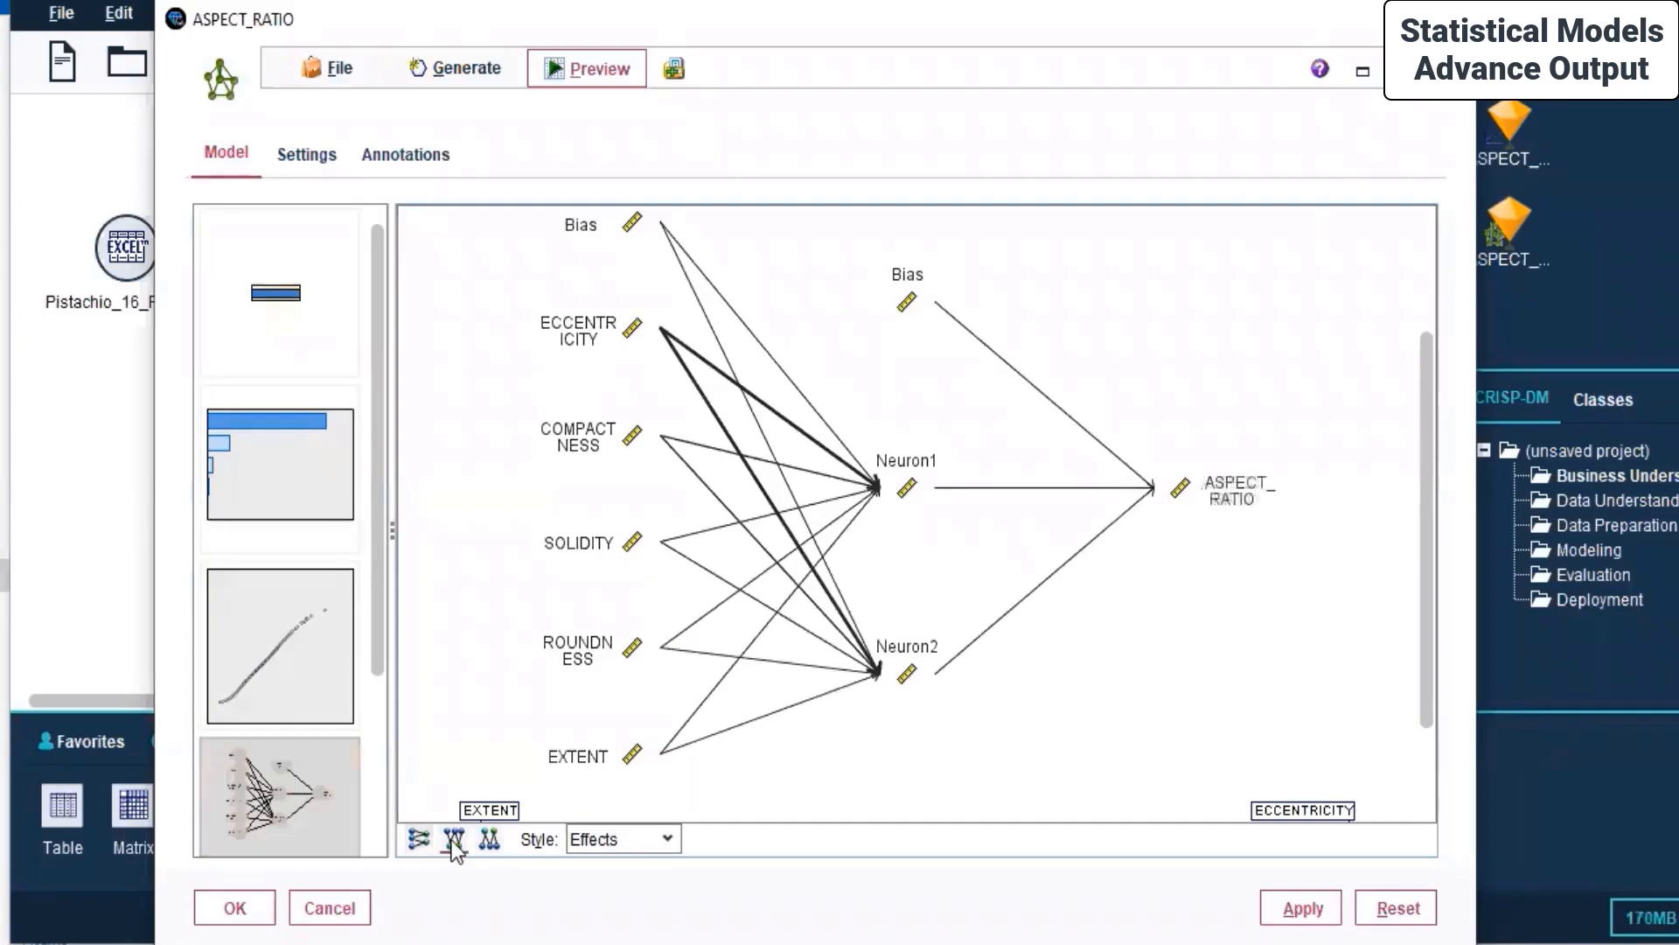
click(454, 840)
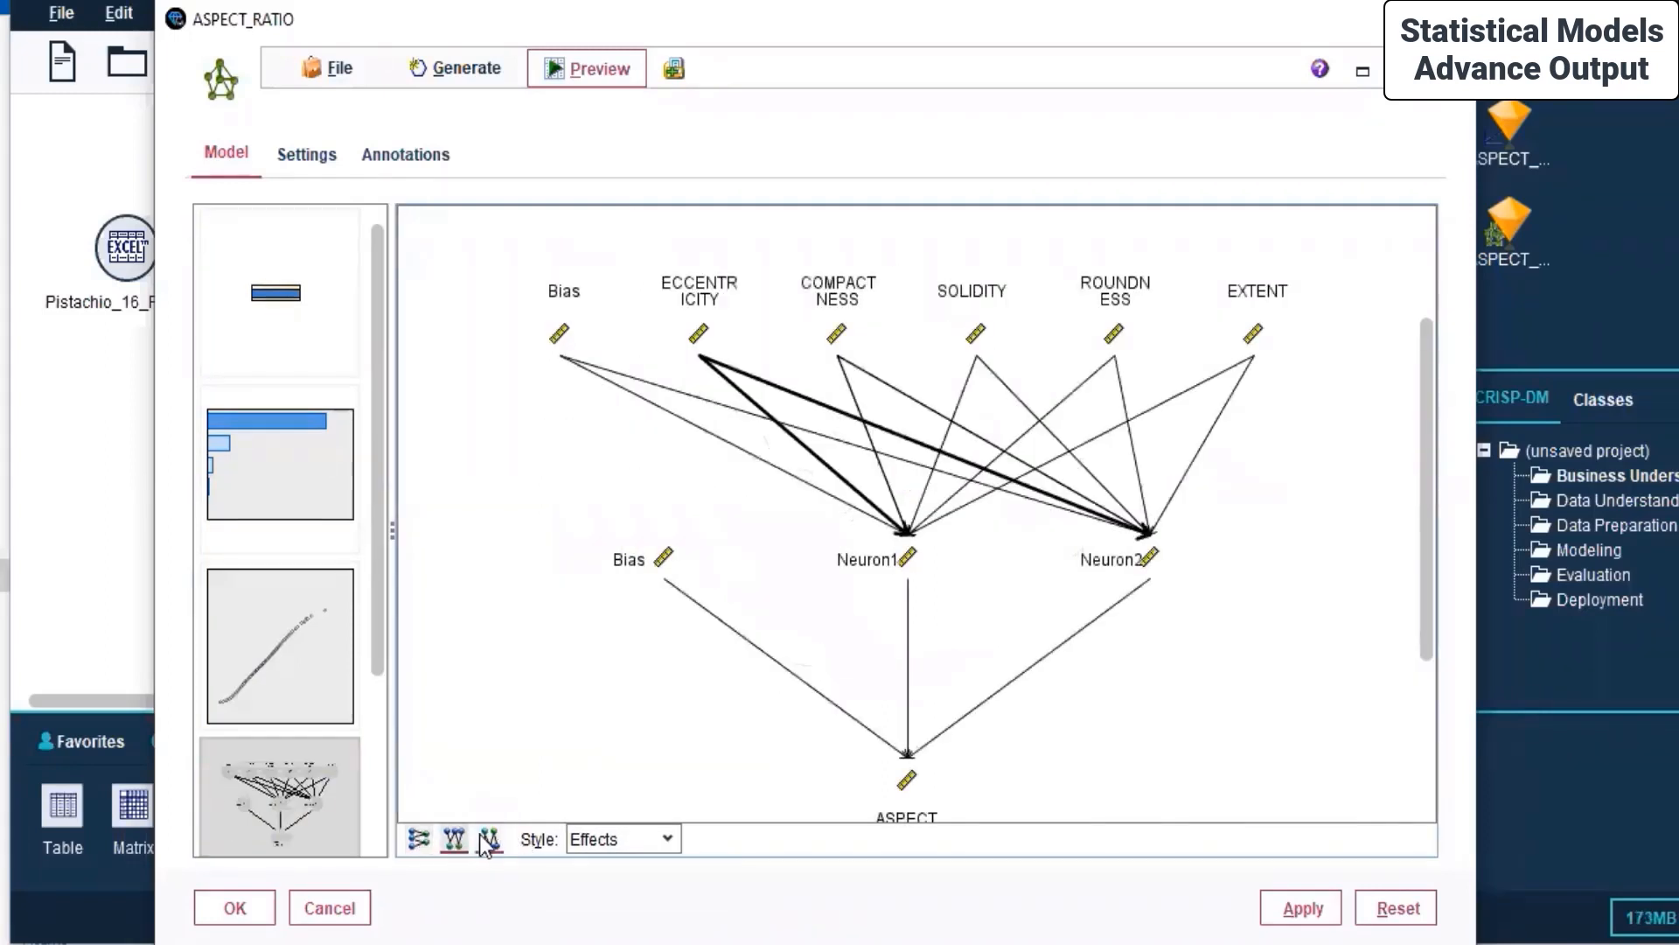
click(488, 841)
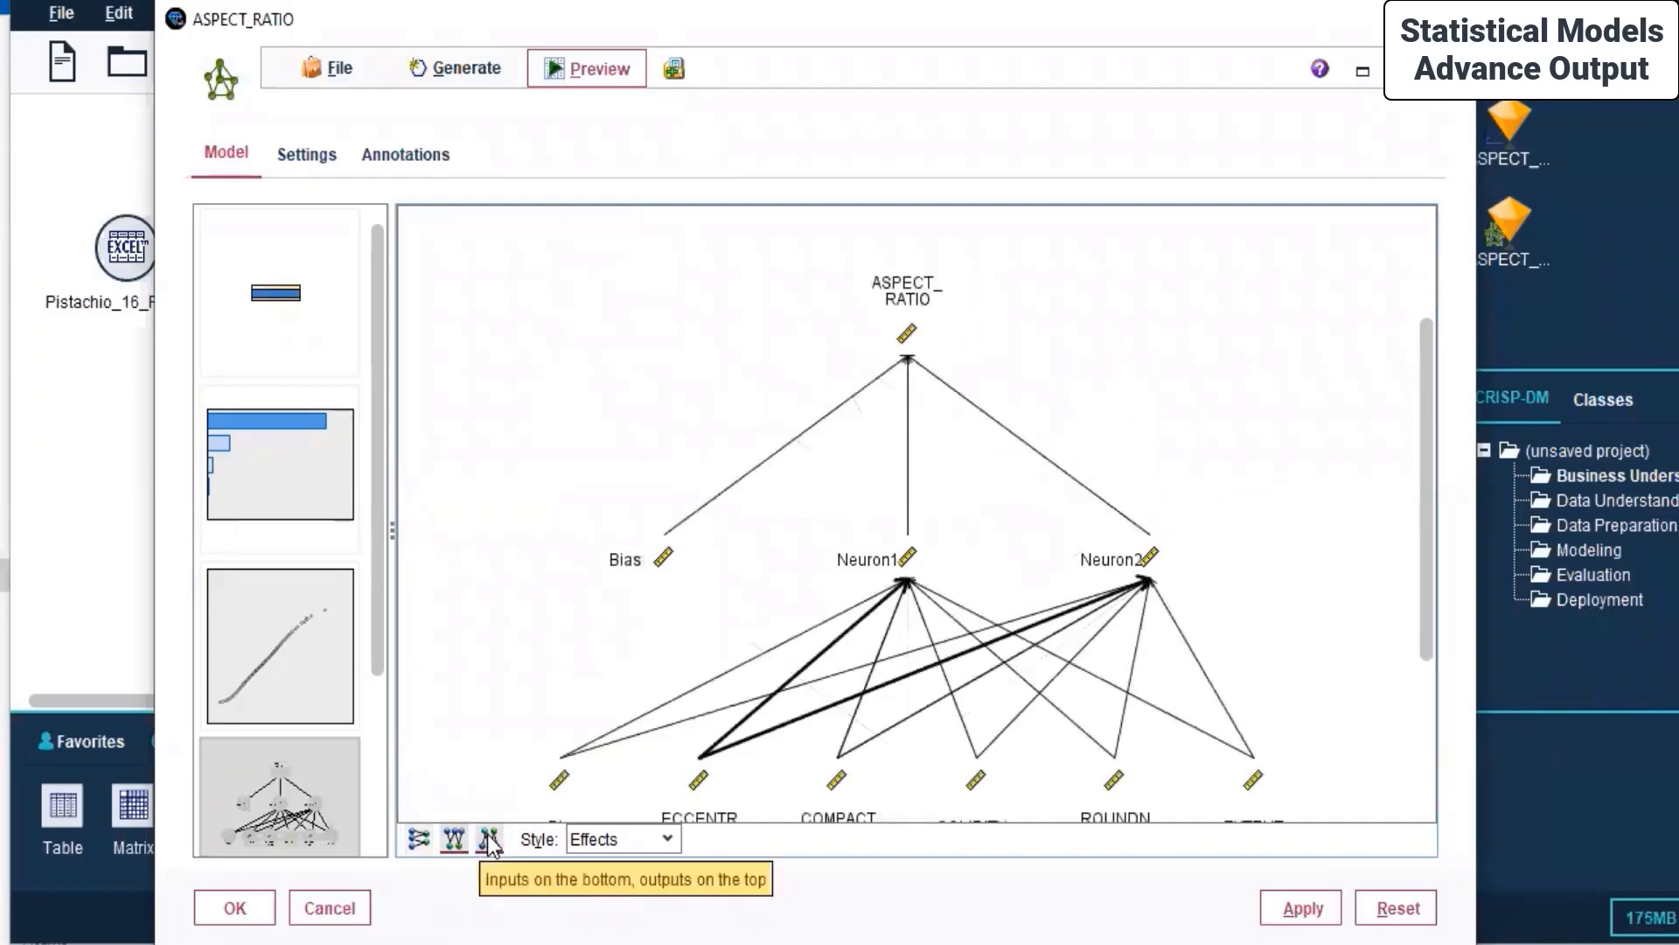
click(617, 838)
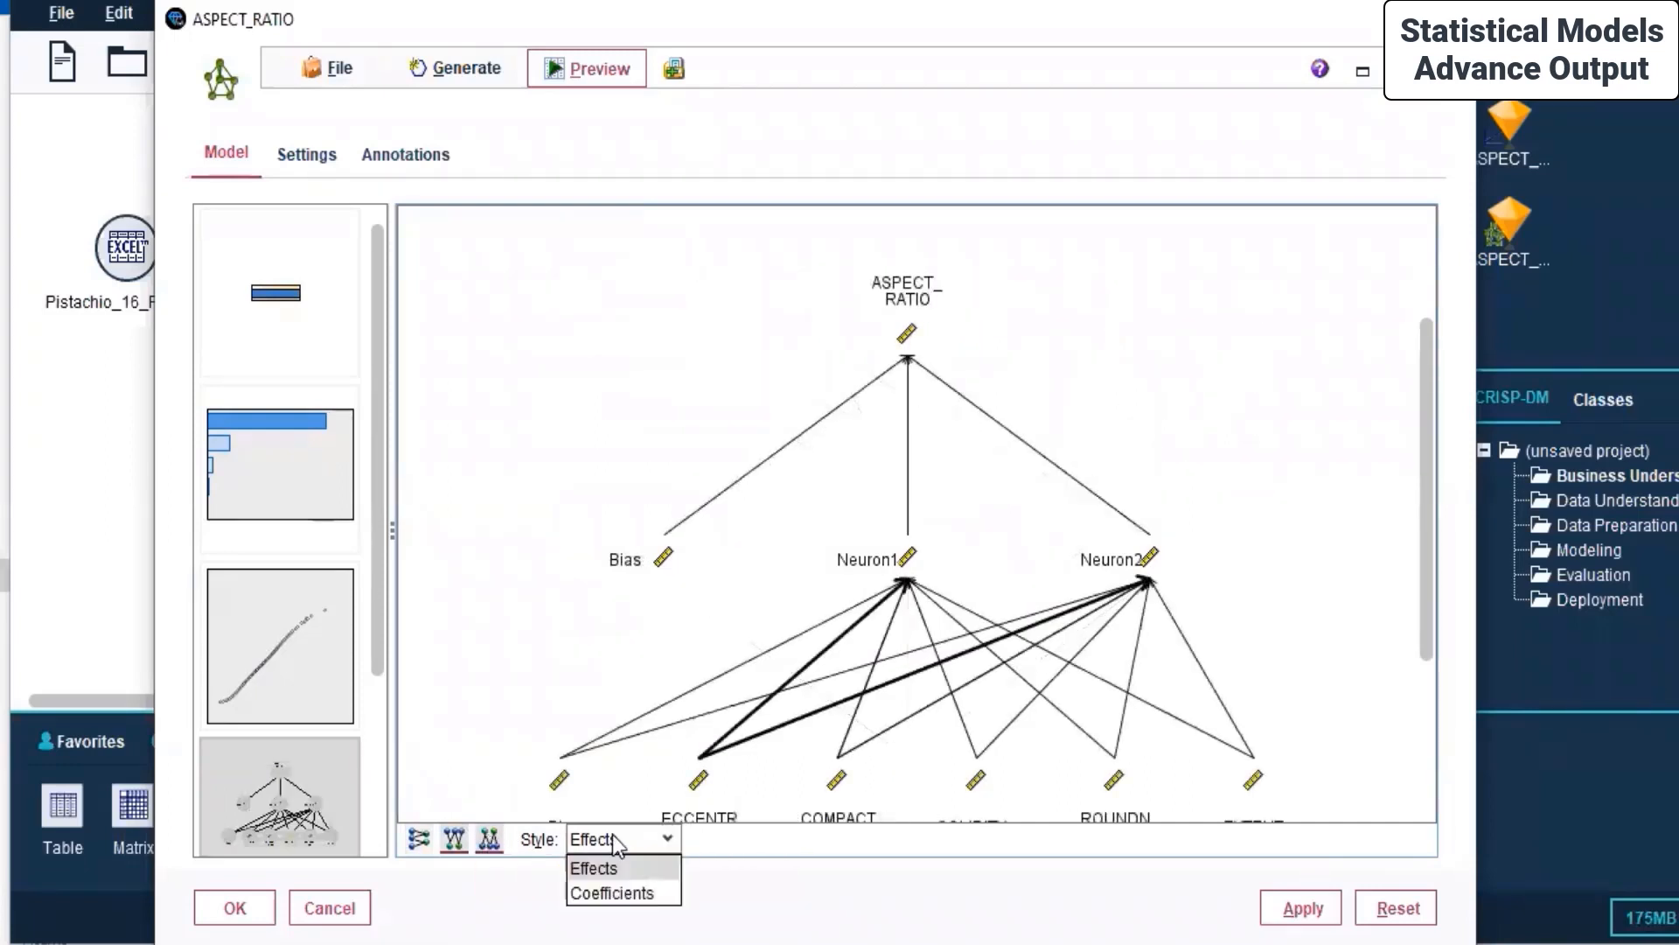
click(595, 899)
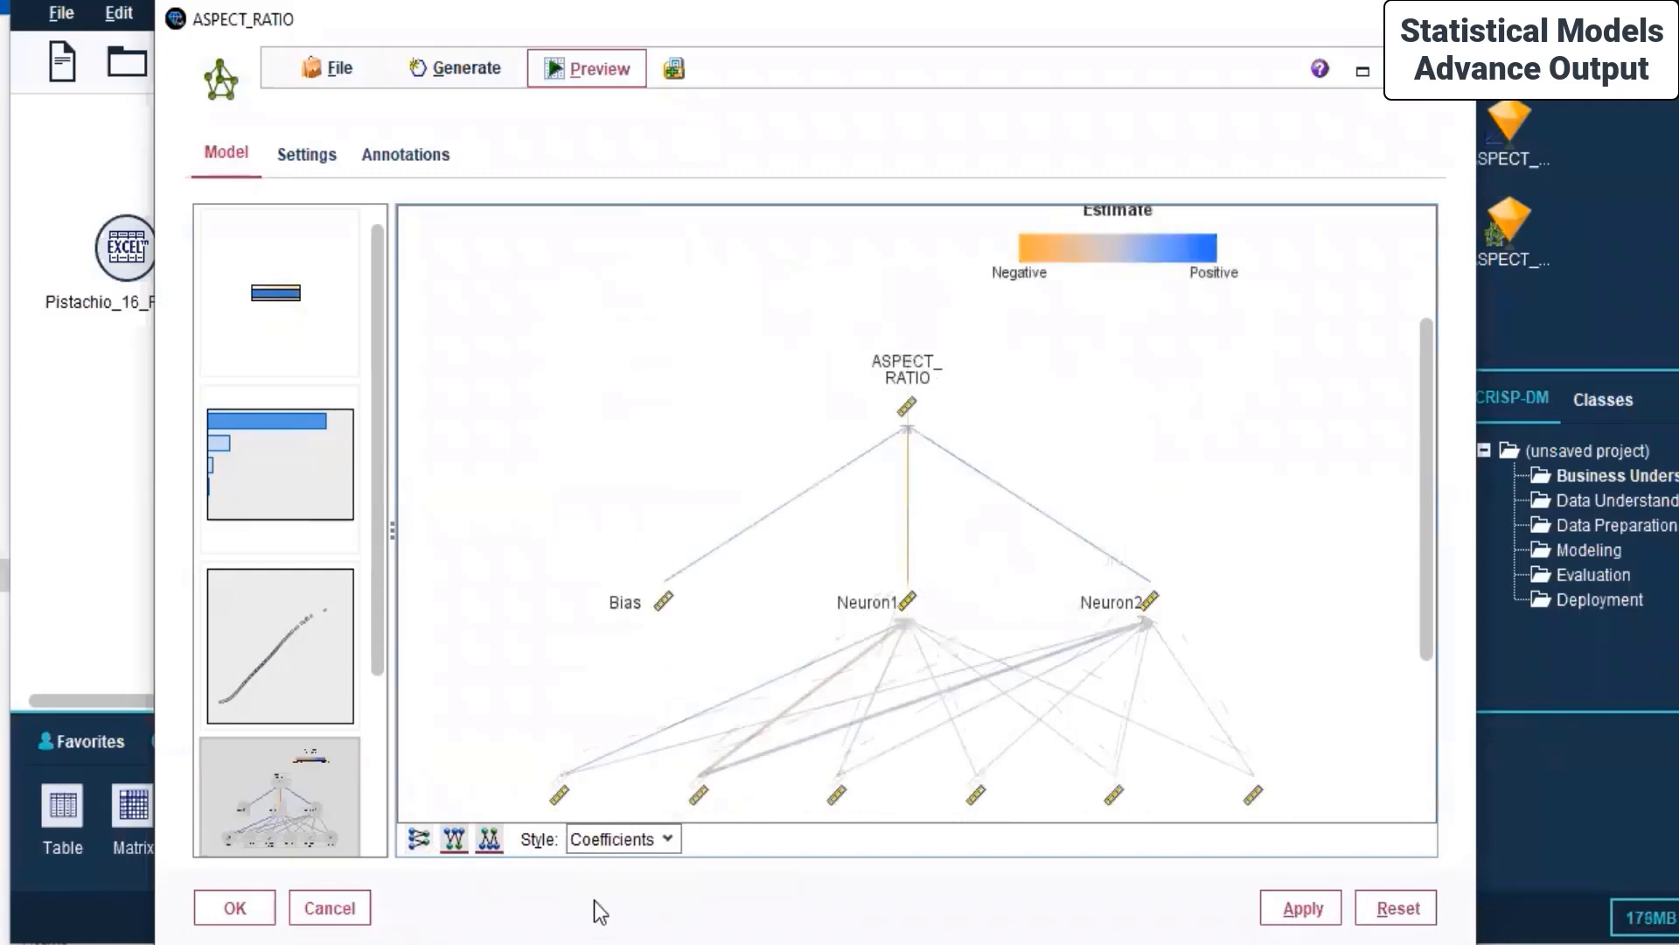
Examine the full network diagram, and switch it to the orientation with inputs on the left and outputs on the right.
scroll(779, 605, down, 3)
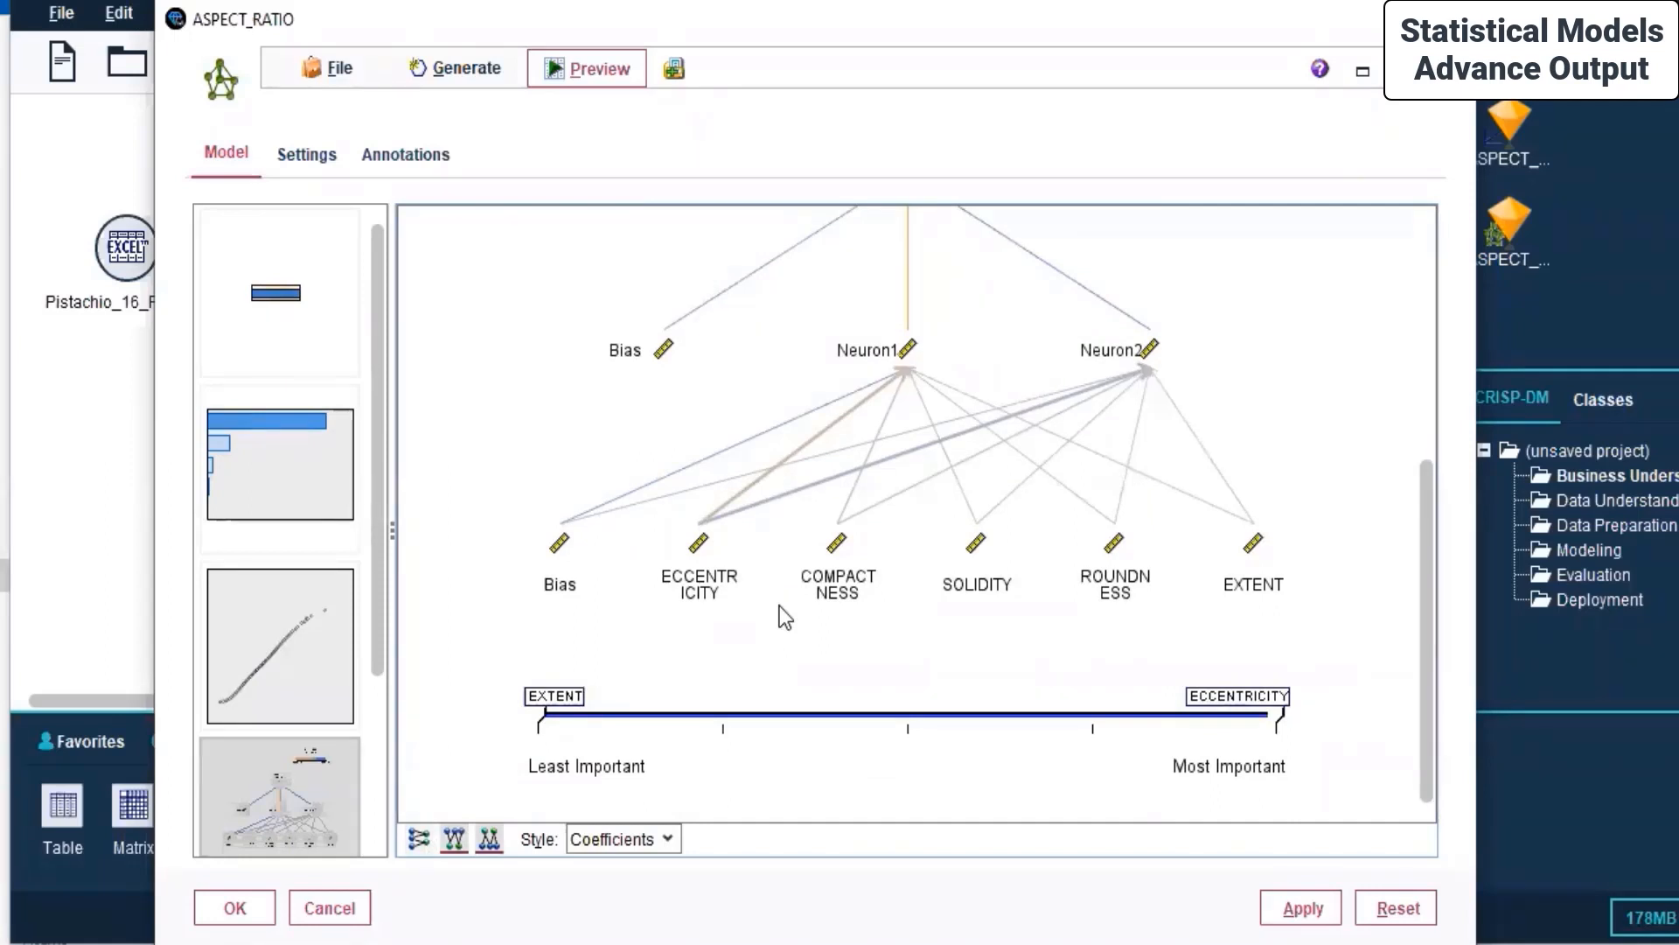
scroll(787, 610, up, 3)
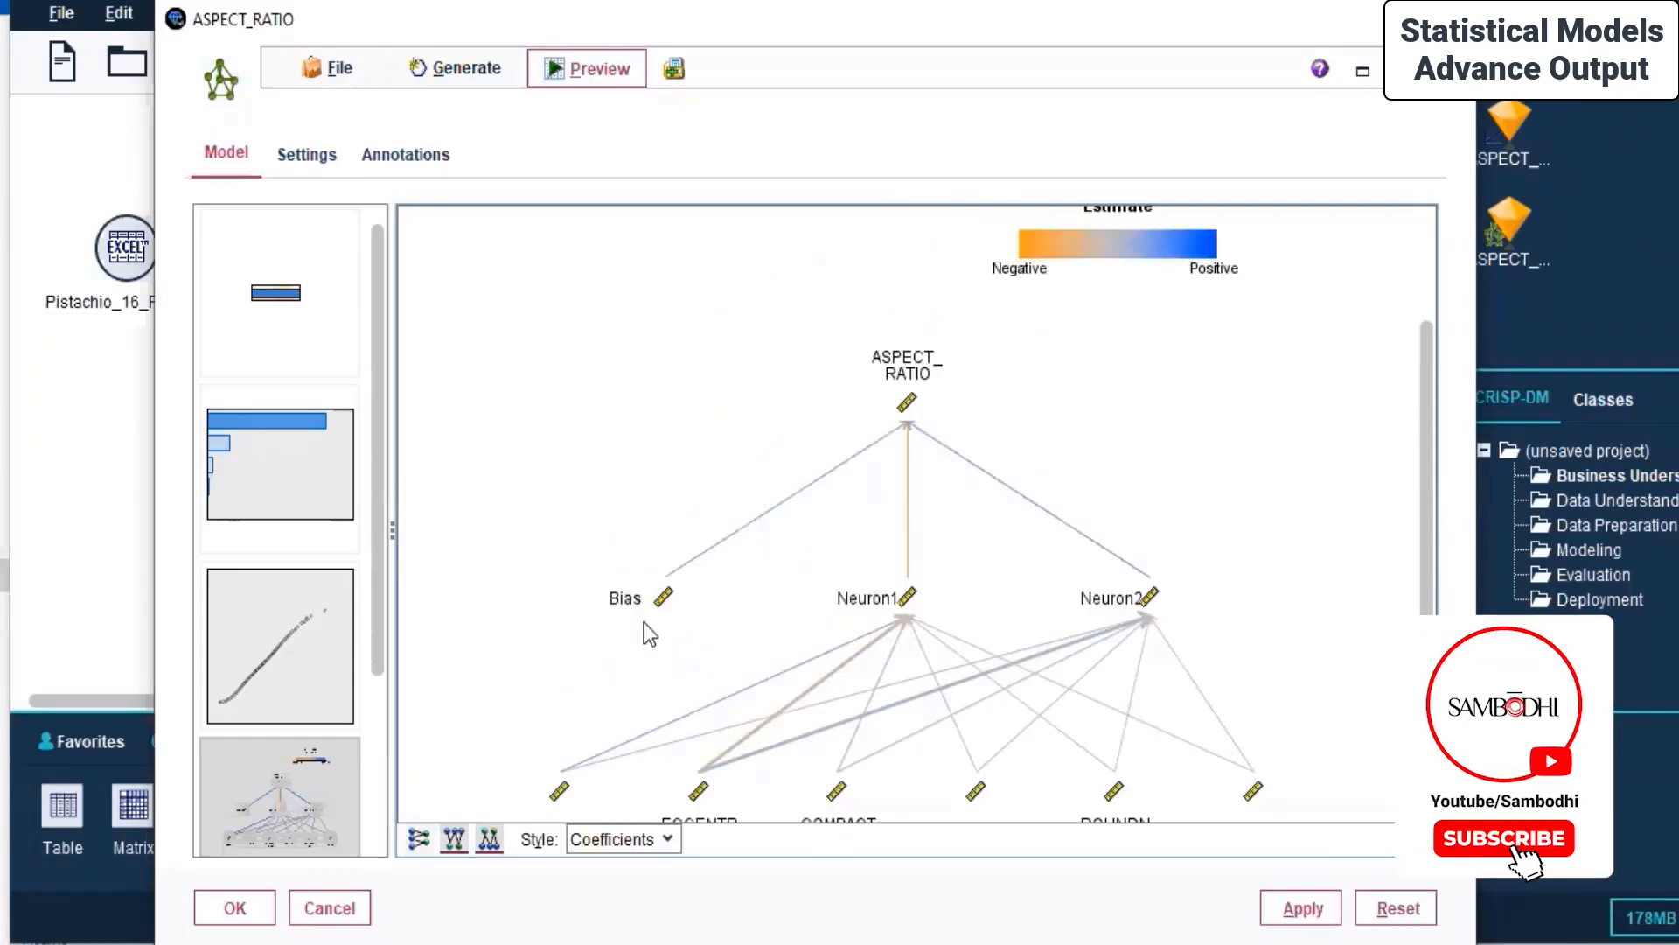
click(418, 841)
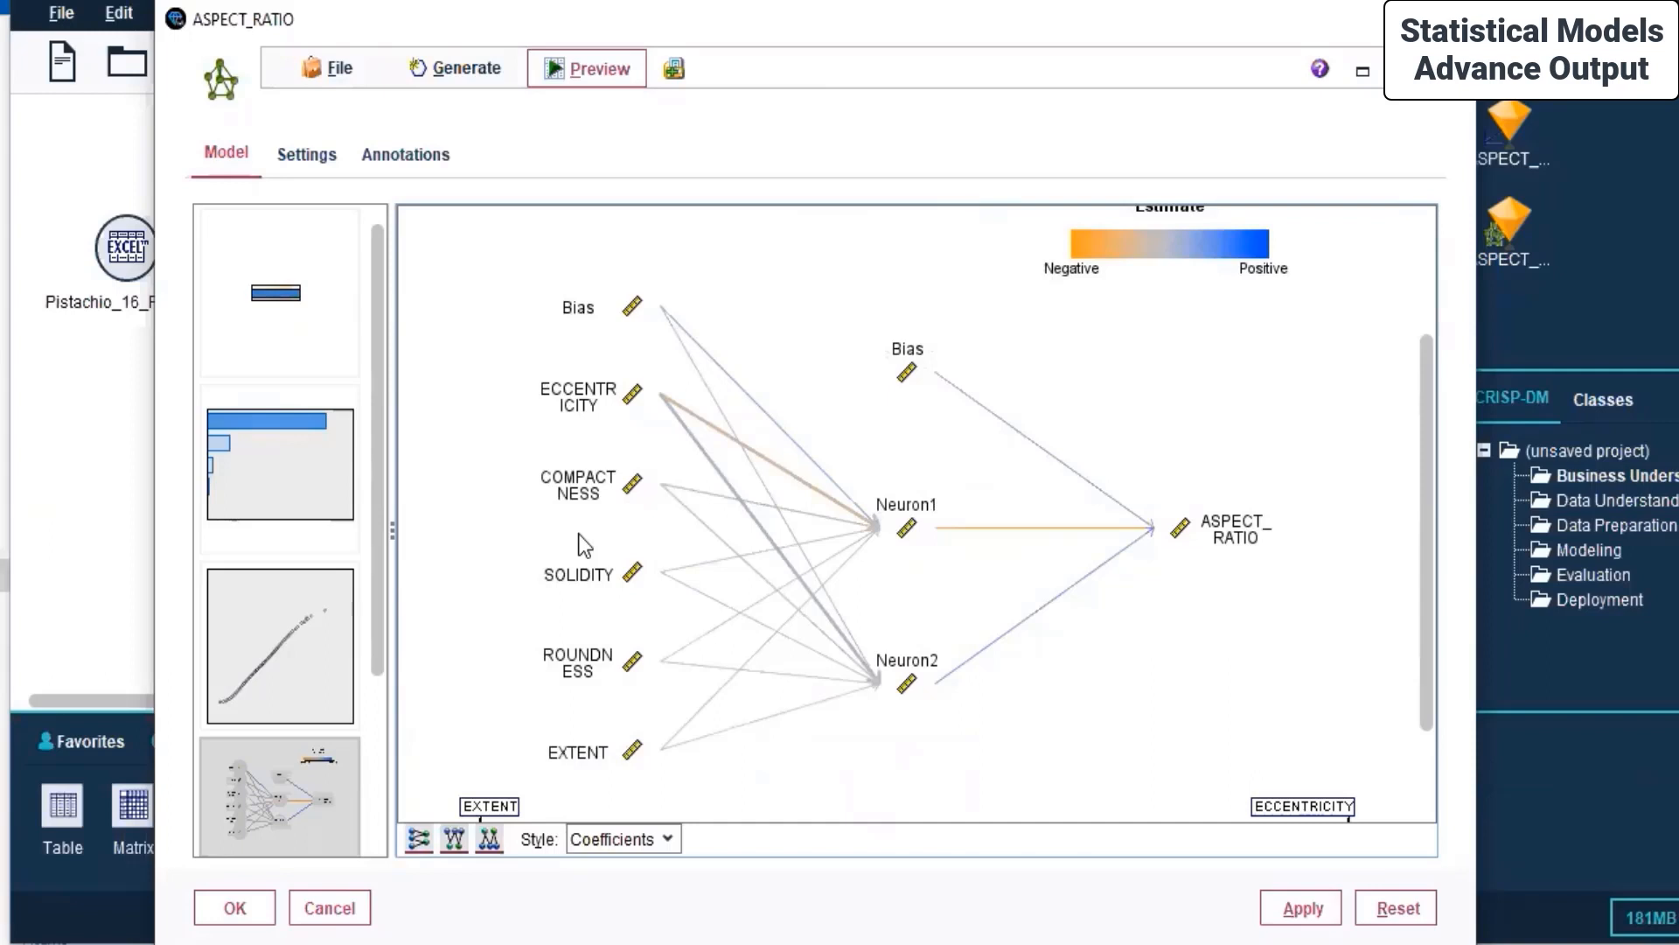
Preview the scored records with the predicted $N-ASPECT_RATIO values, close the preview and check which nodes the model can generate.
click(571, 70)
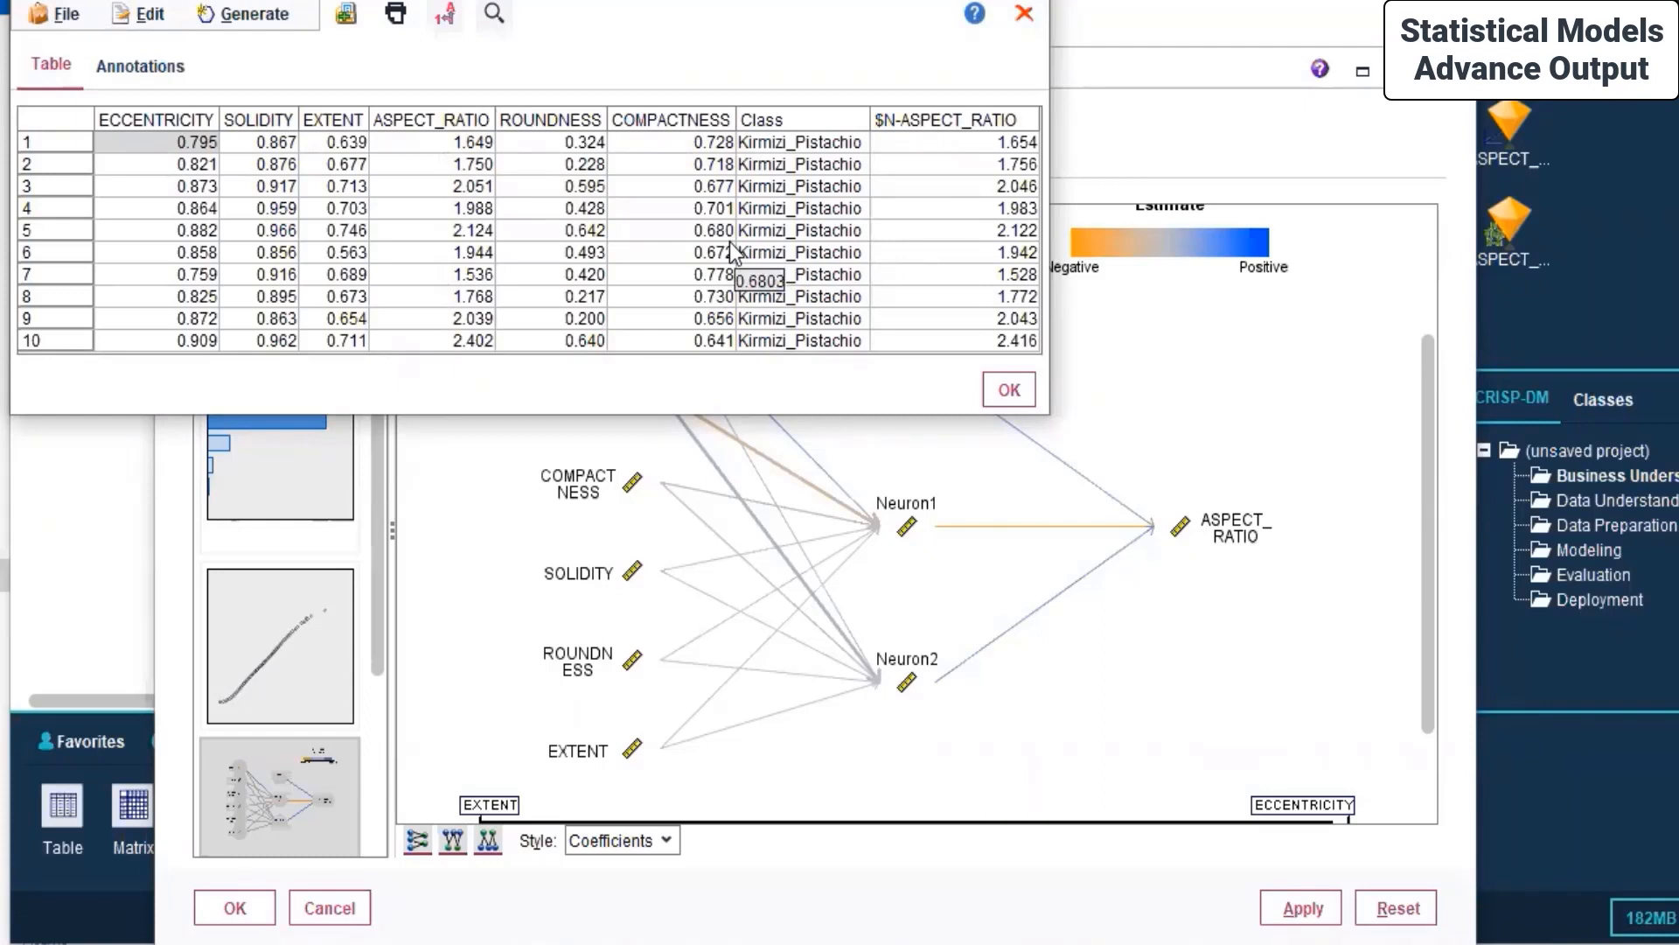
click(1007, 393)
click(486, 68)
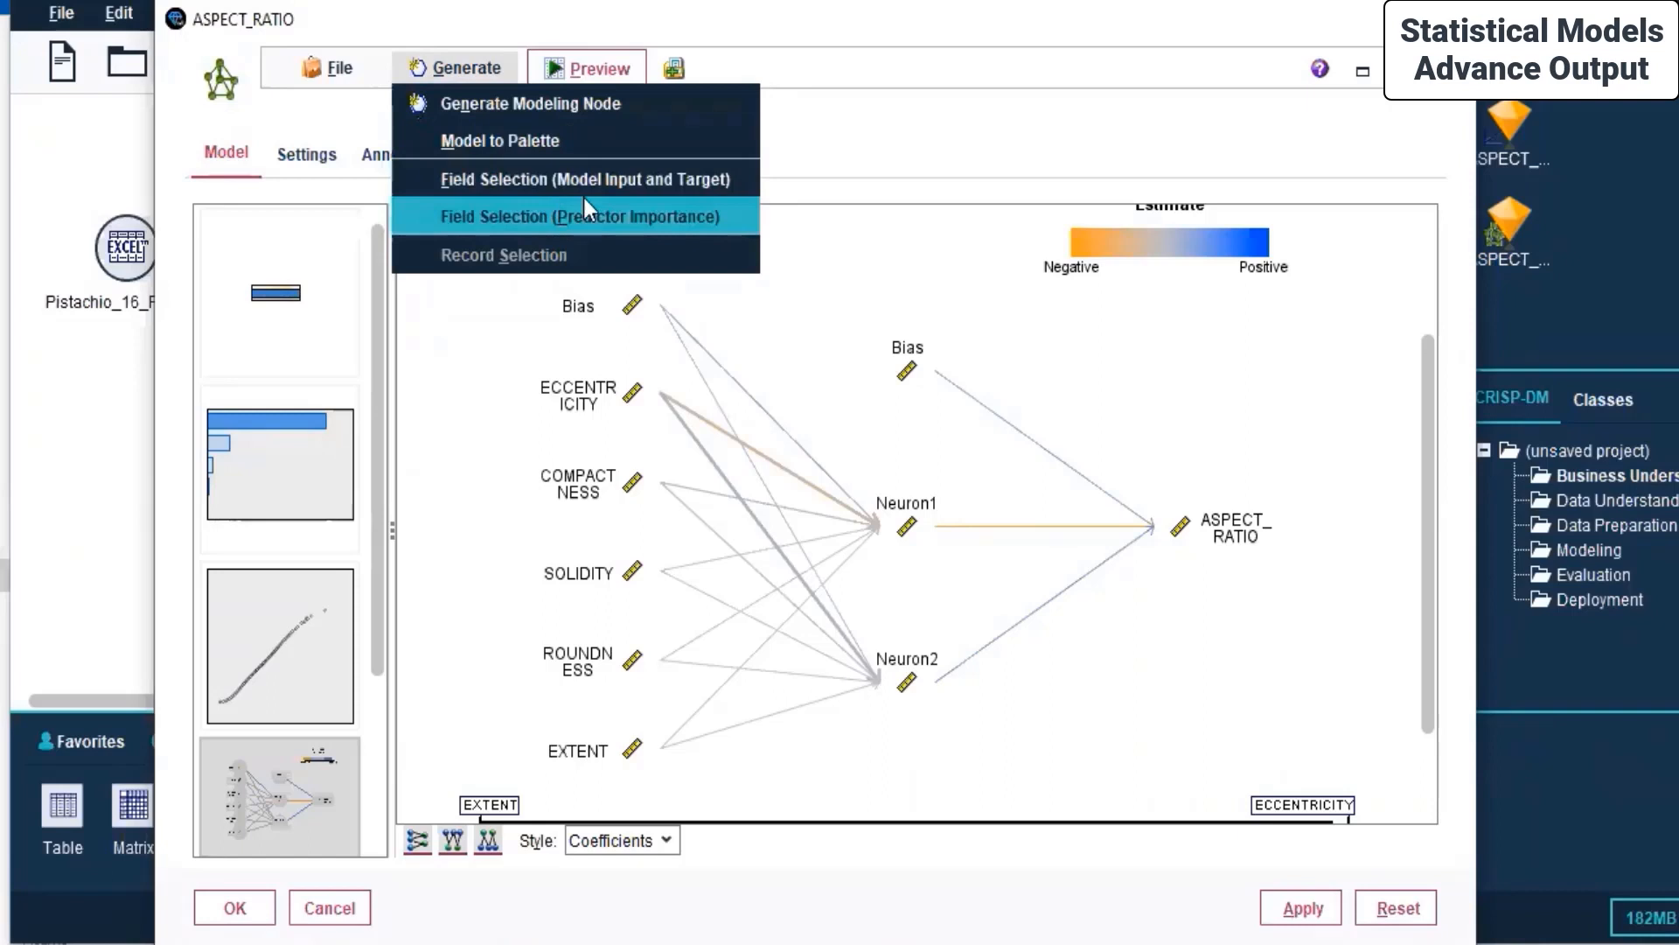
click(896, 129)
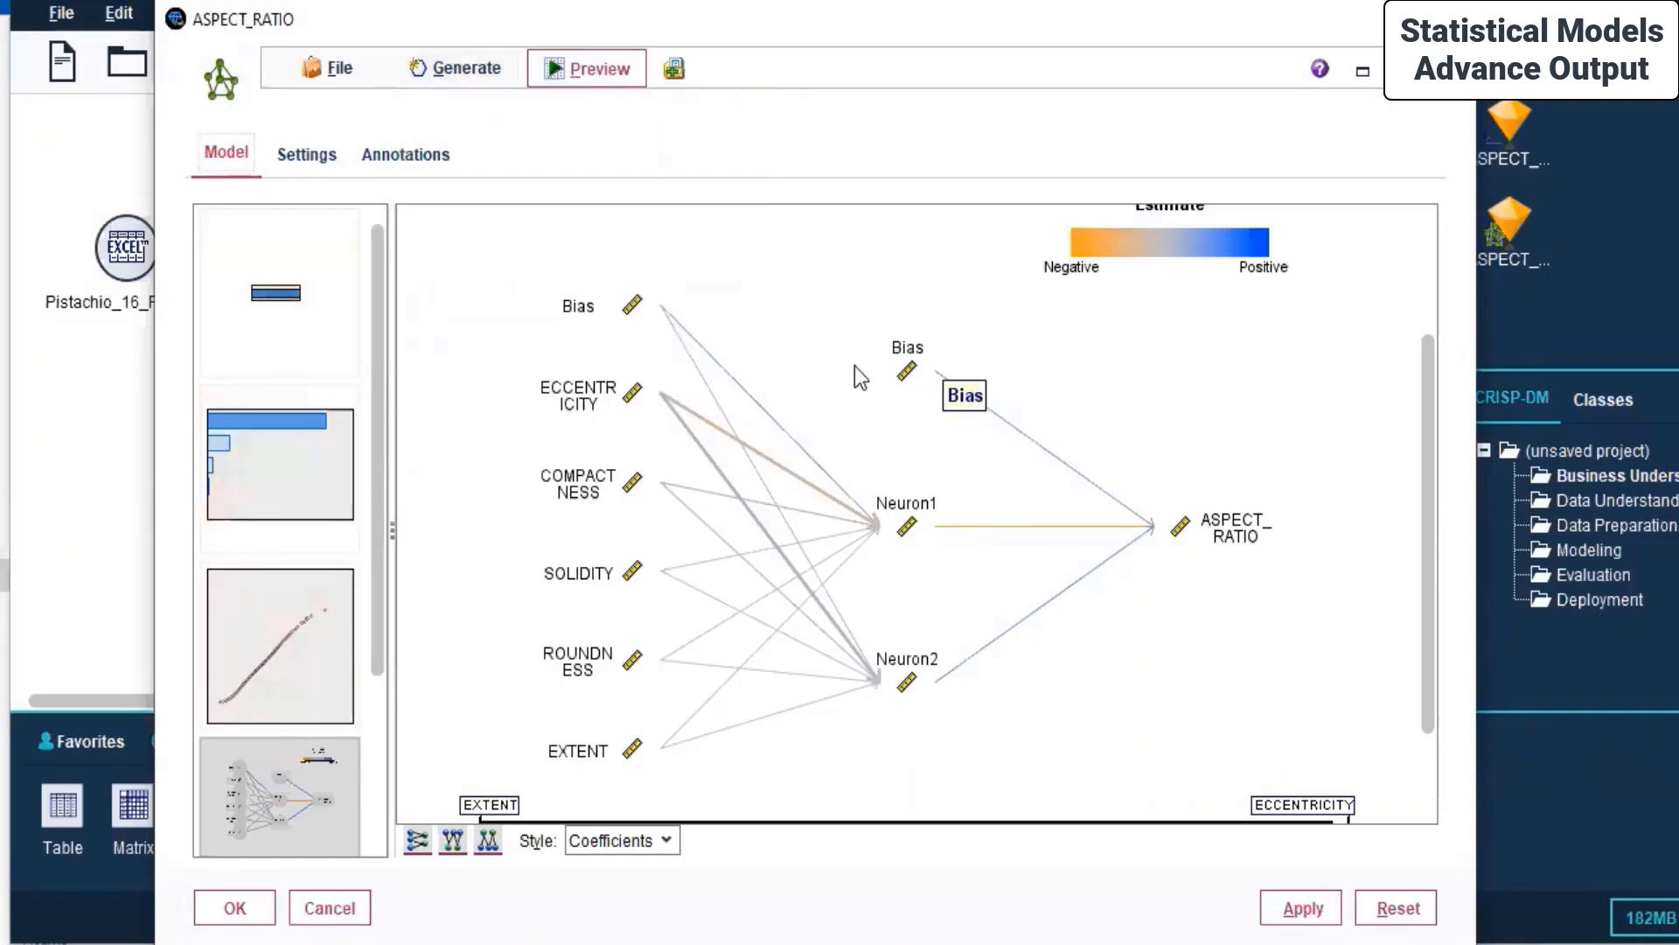
Review the model summary, and inspect the importance of ECCENTRICITY, COMPACTNESS and EXTENT in the Predictor Importance chart.
click(285, 325)
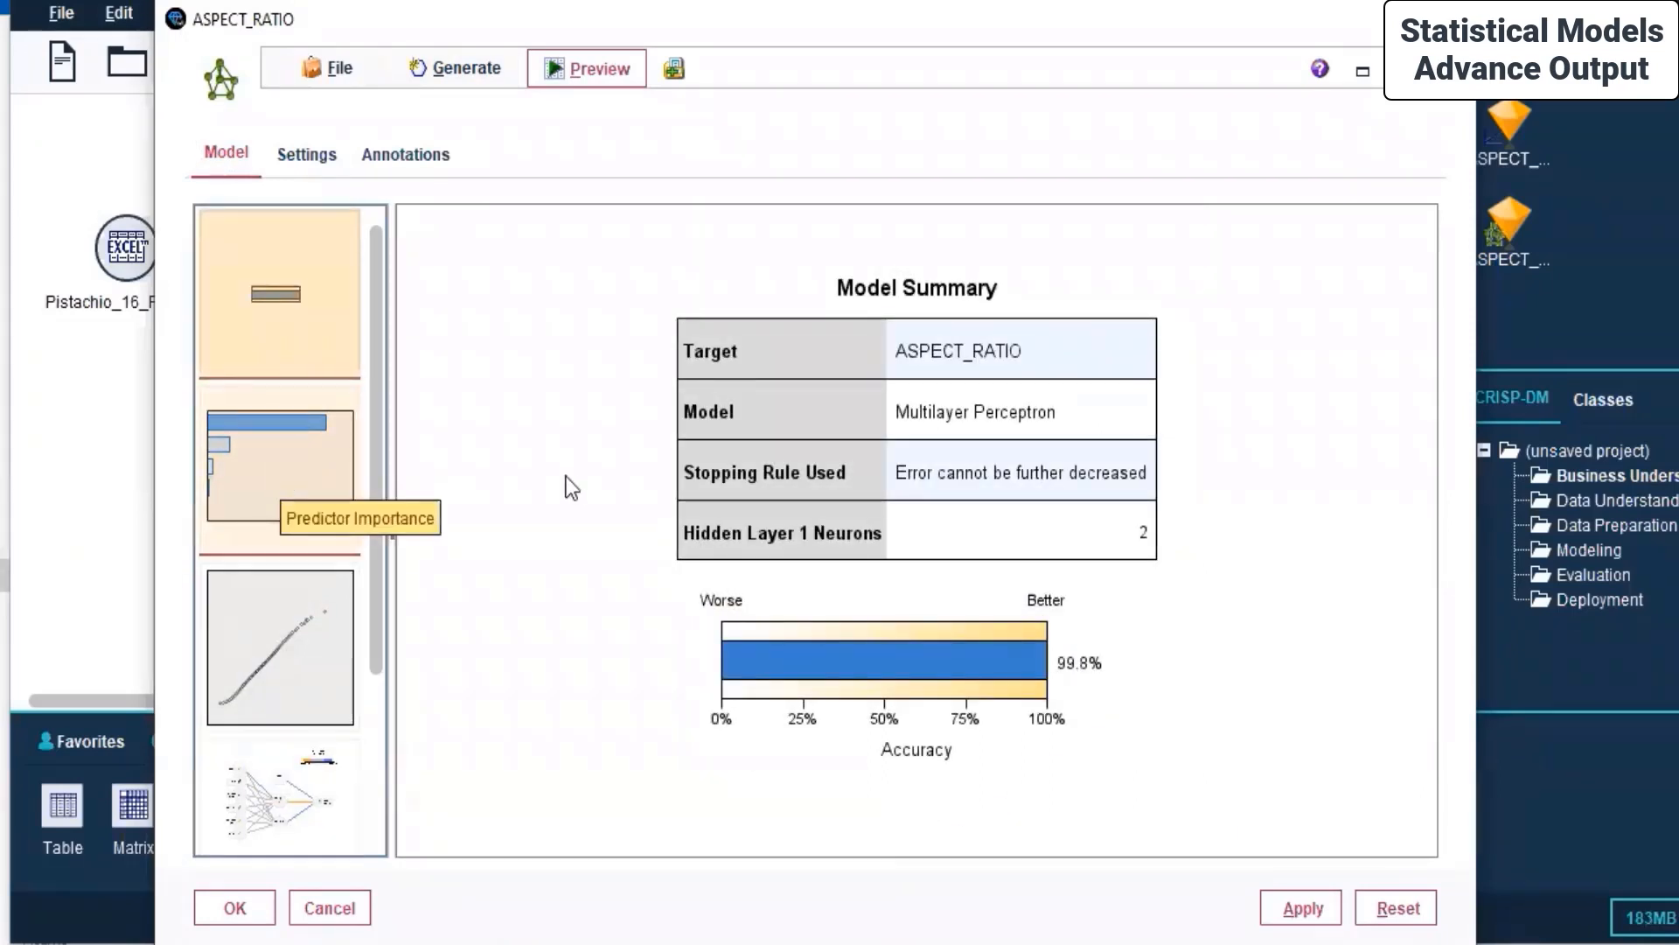
click(293, 471)
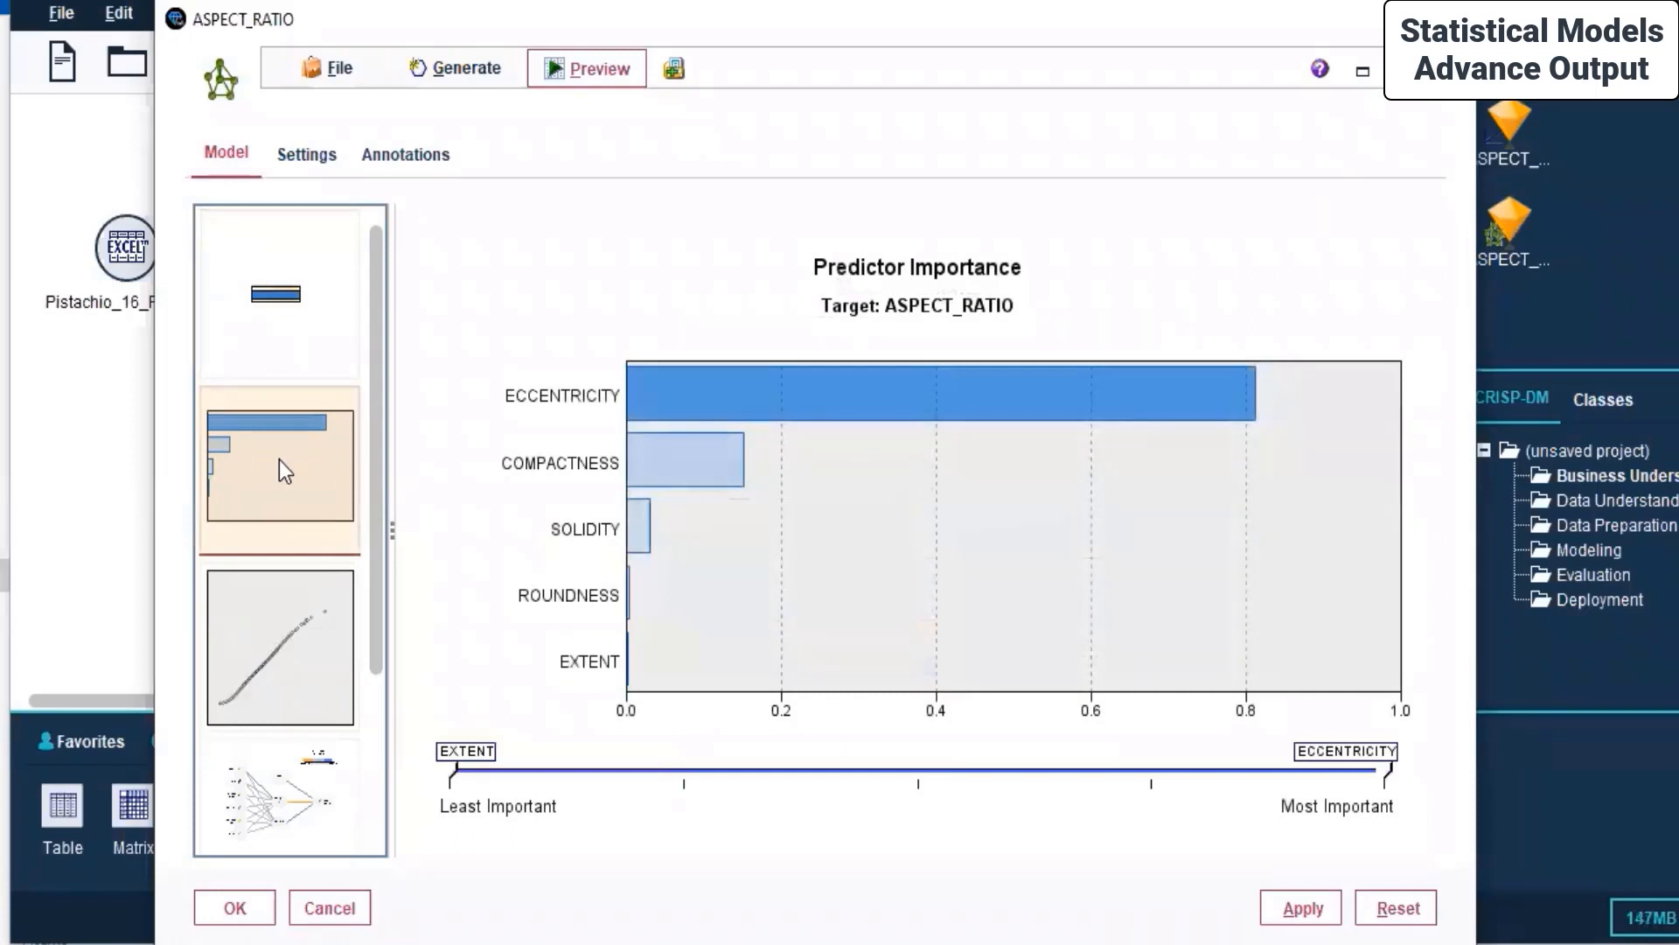
mouse_move(835, 413)
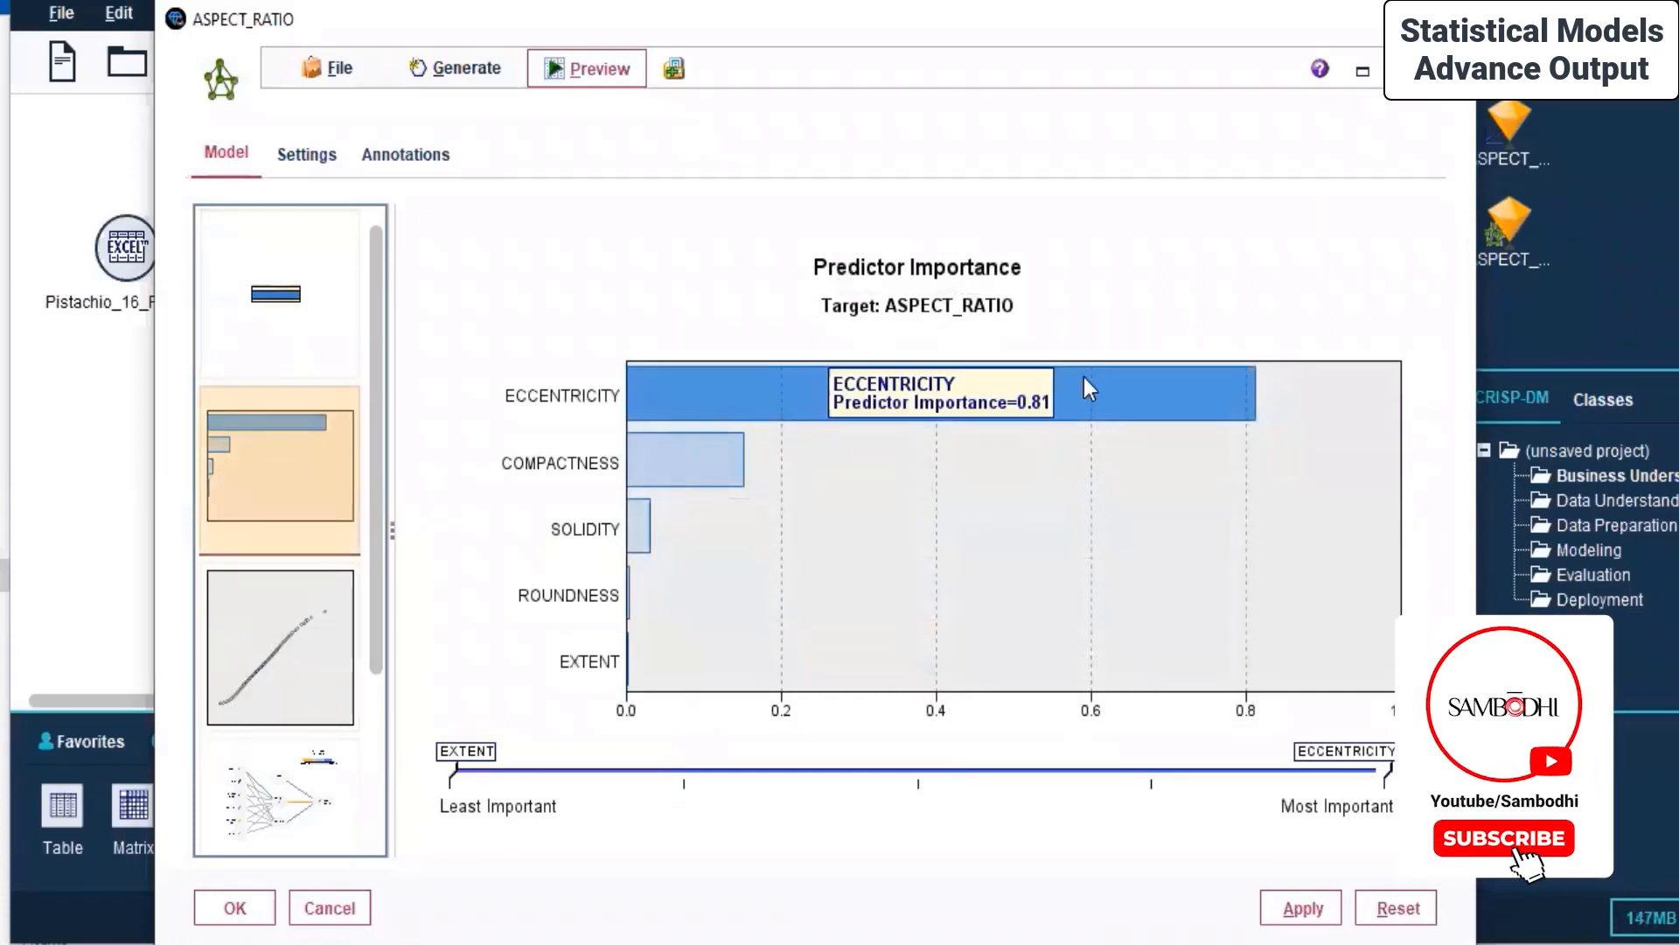
mouse_move(682, 449)
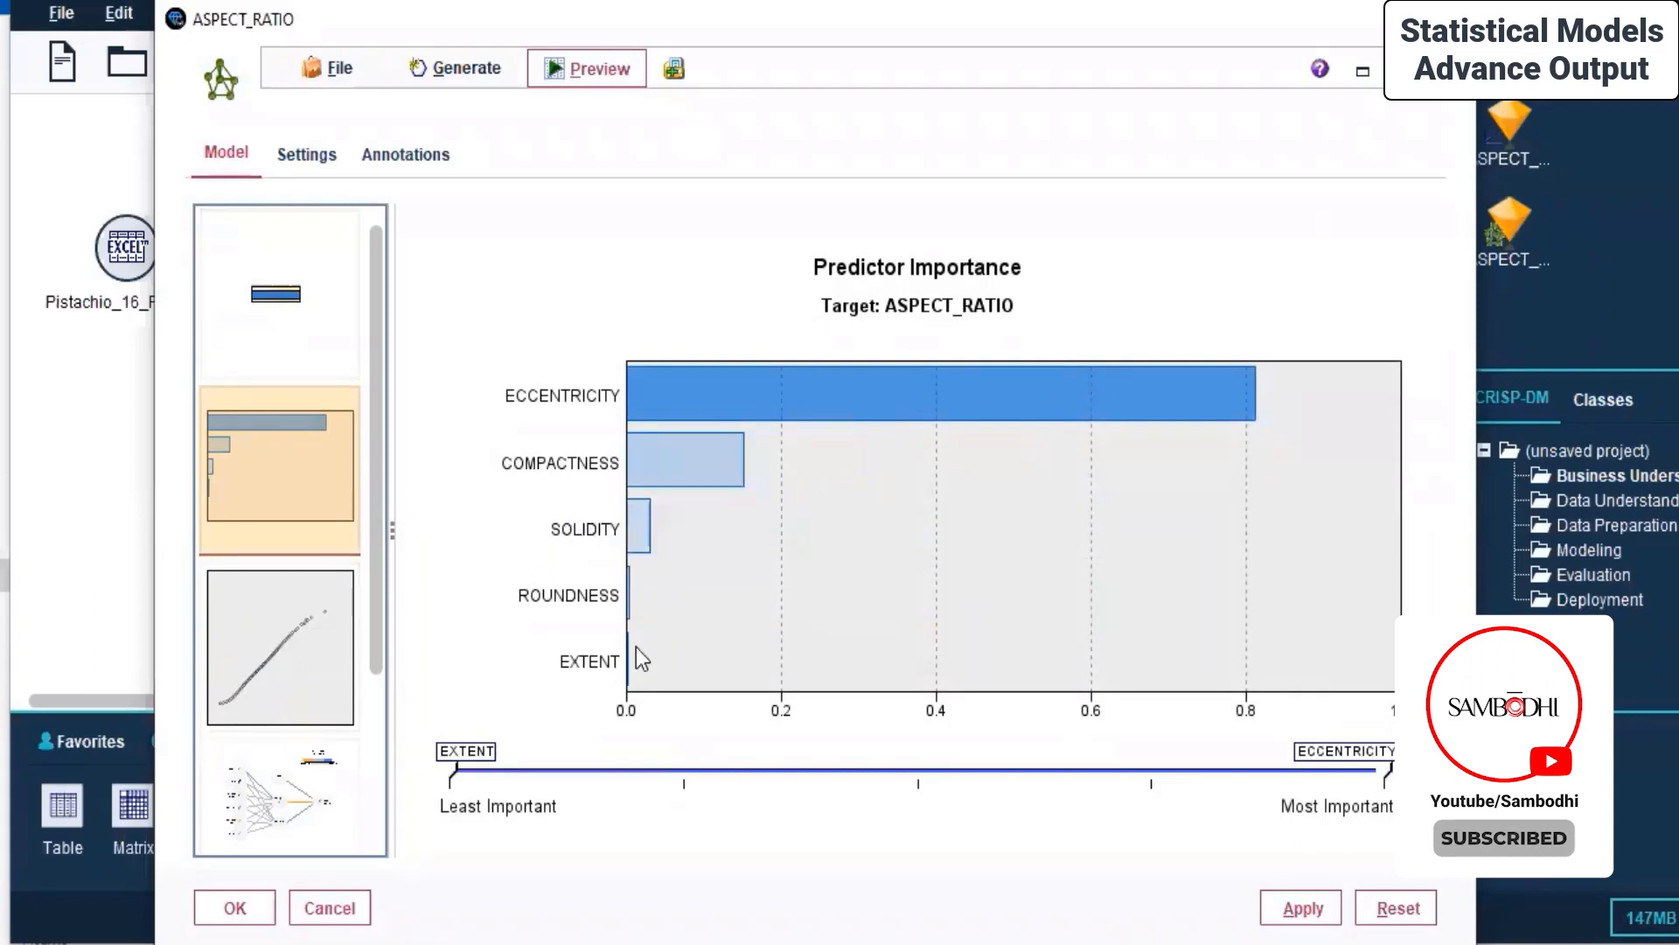
mouse_move(628, 673)
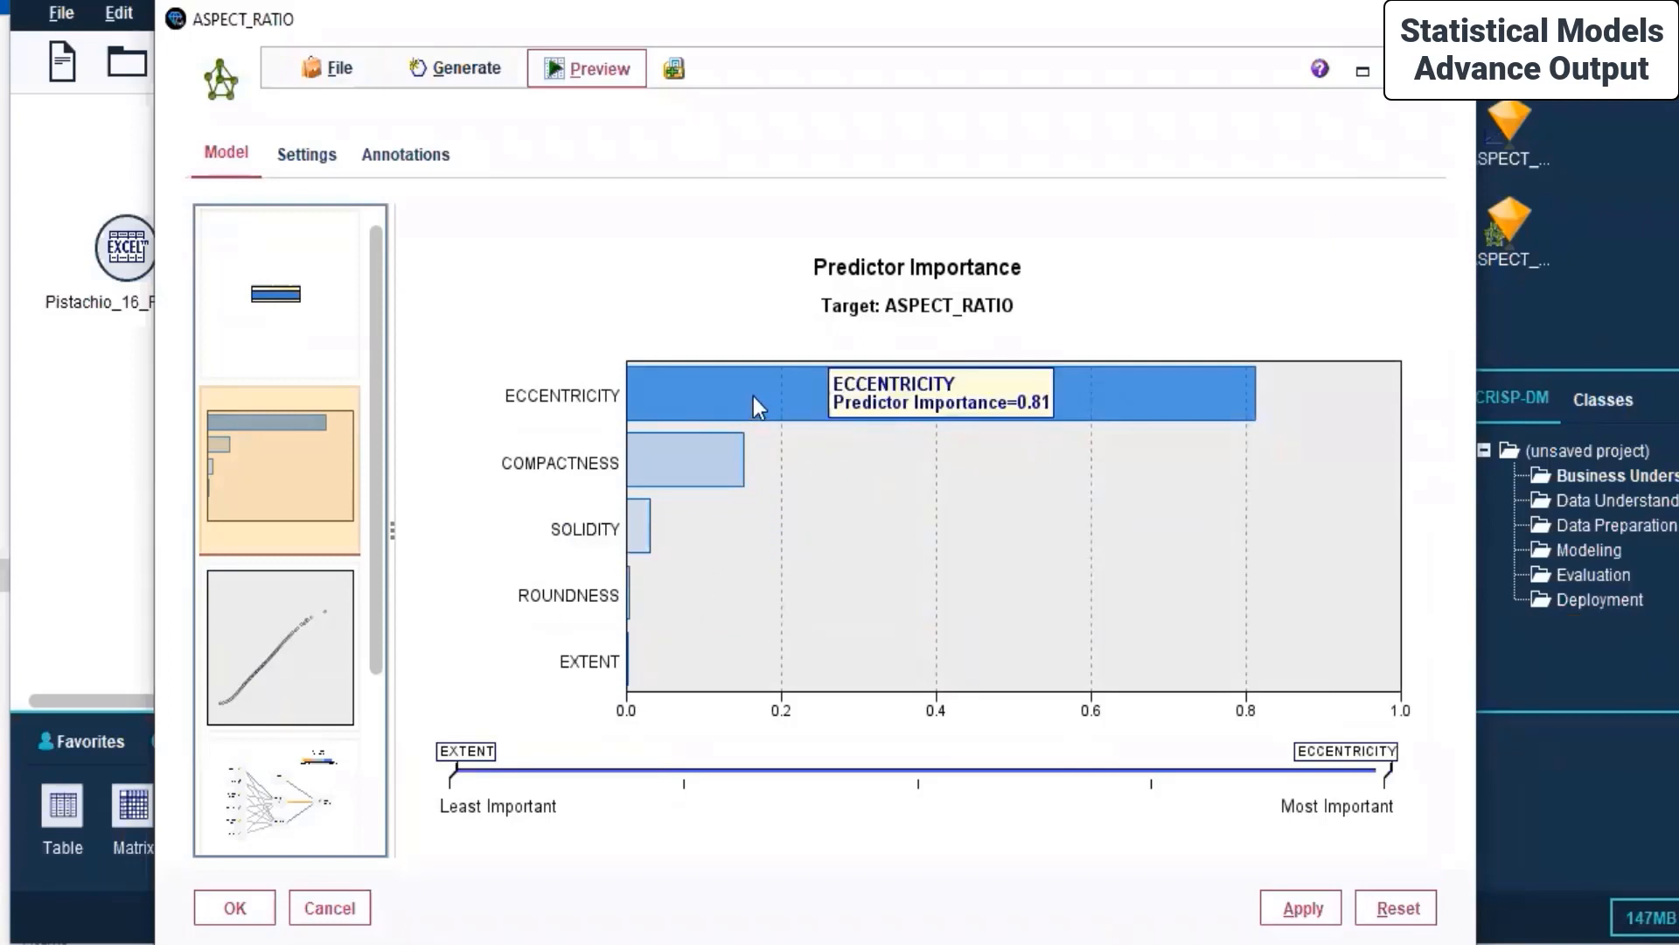
Compare the model summary and predictor importance with the network diagram, examining the connections from the inputs to the neurons.
click(267, 294)
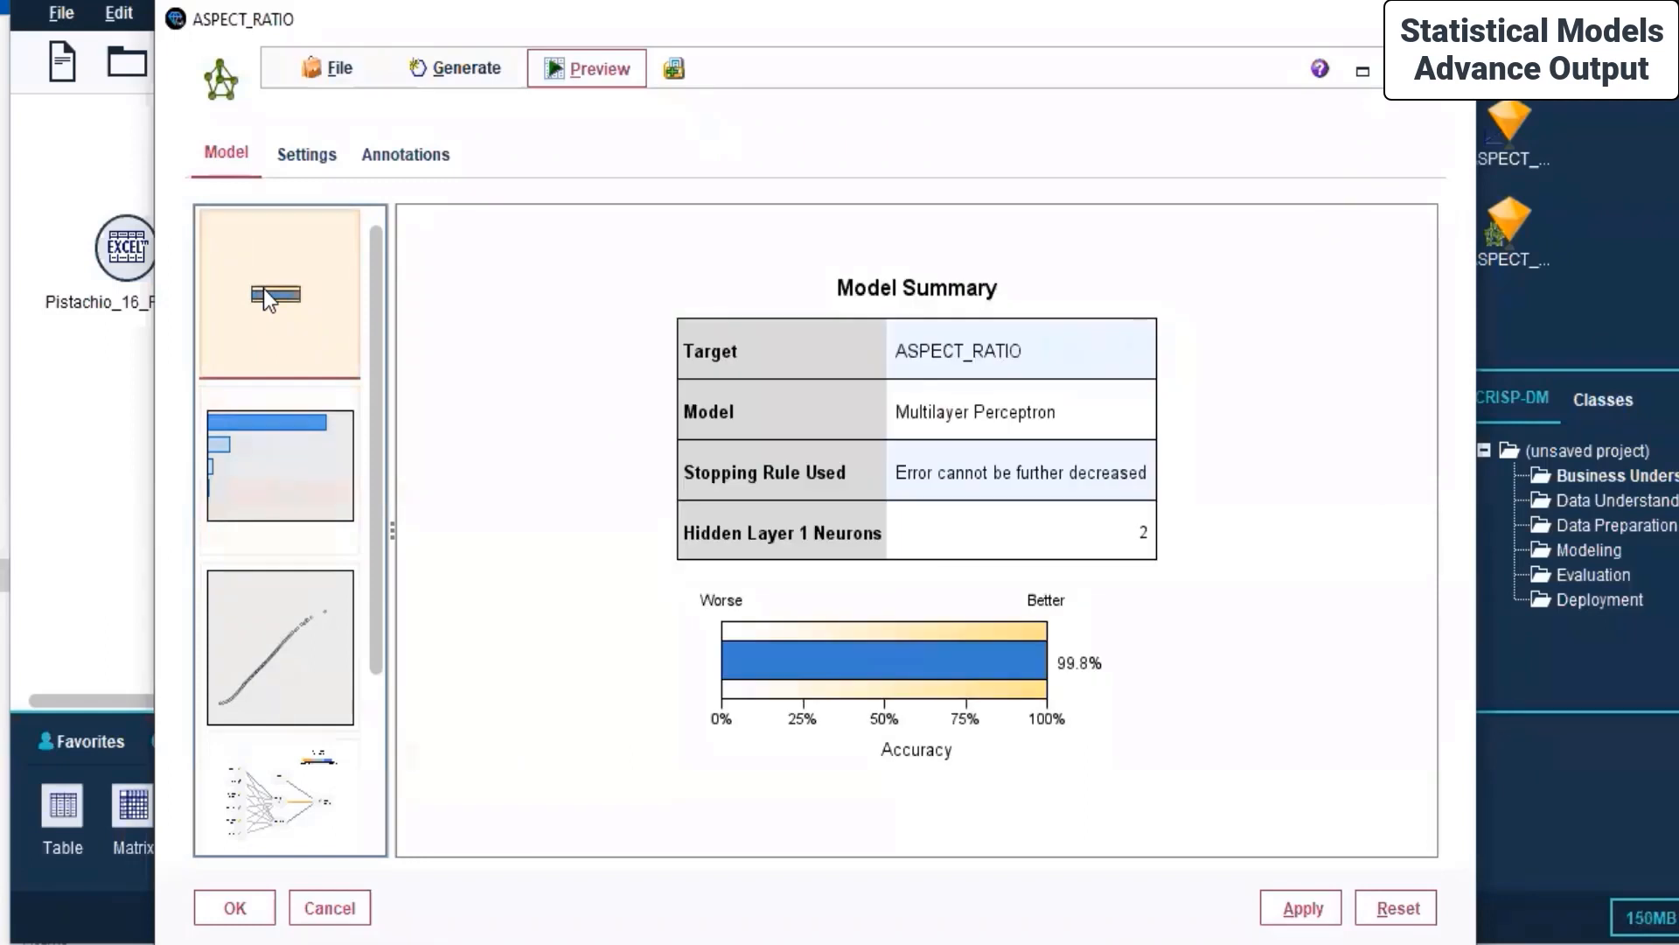
click(269, 801)
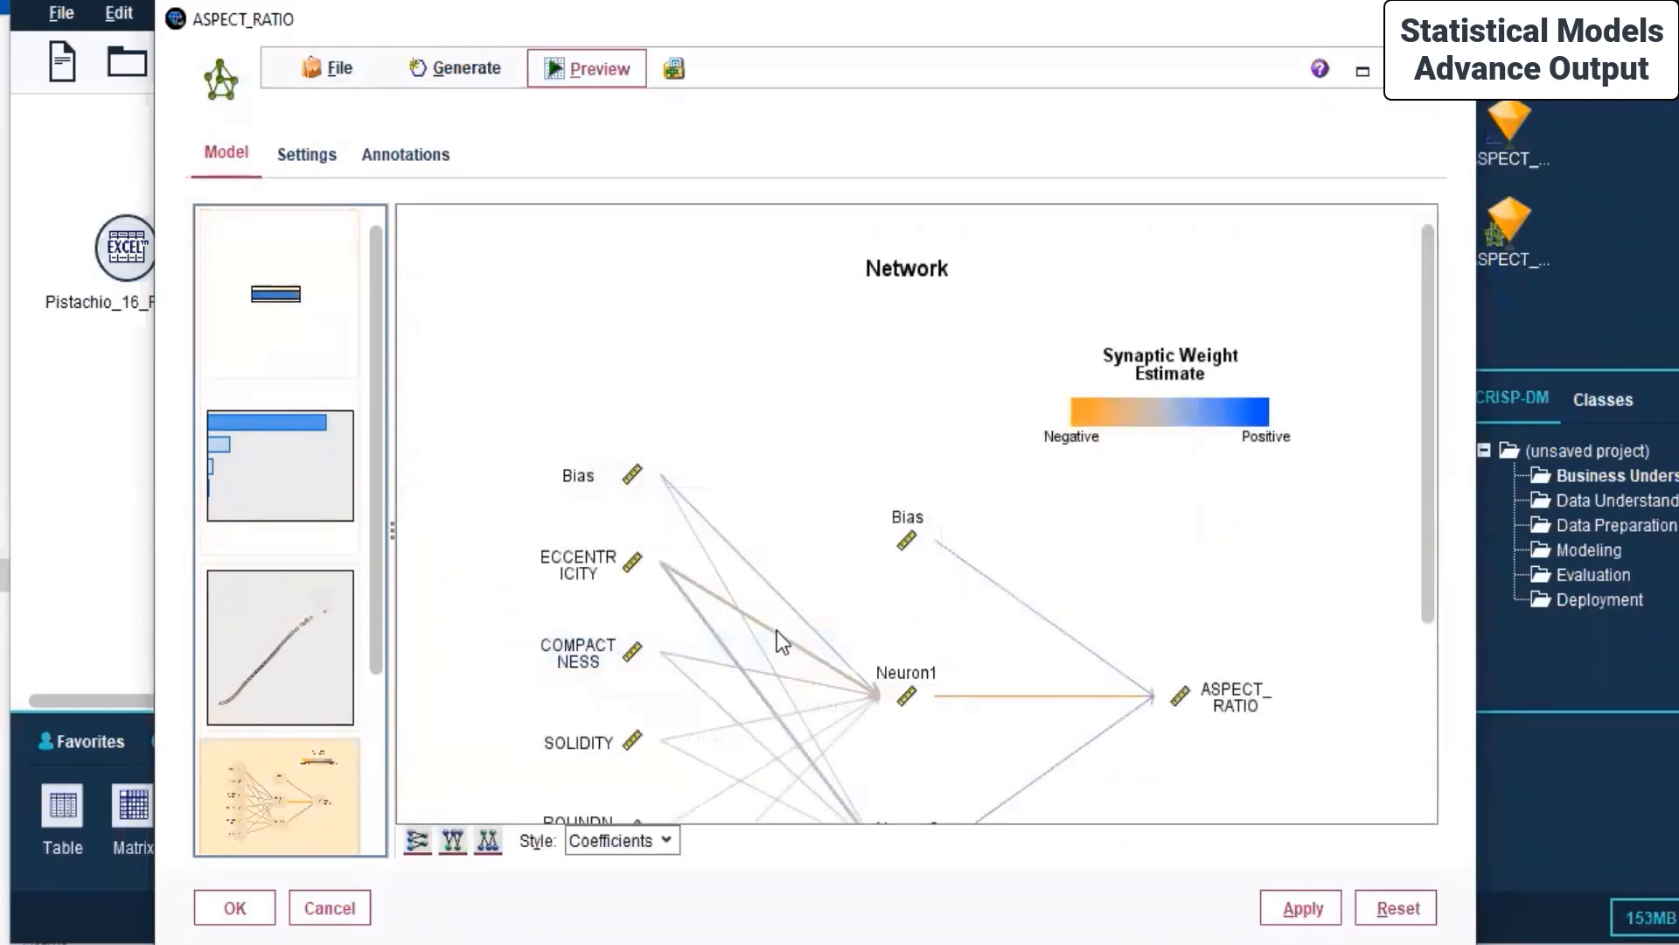
mouse_move(777, 637)
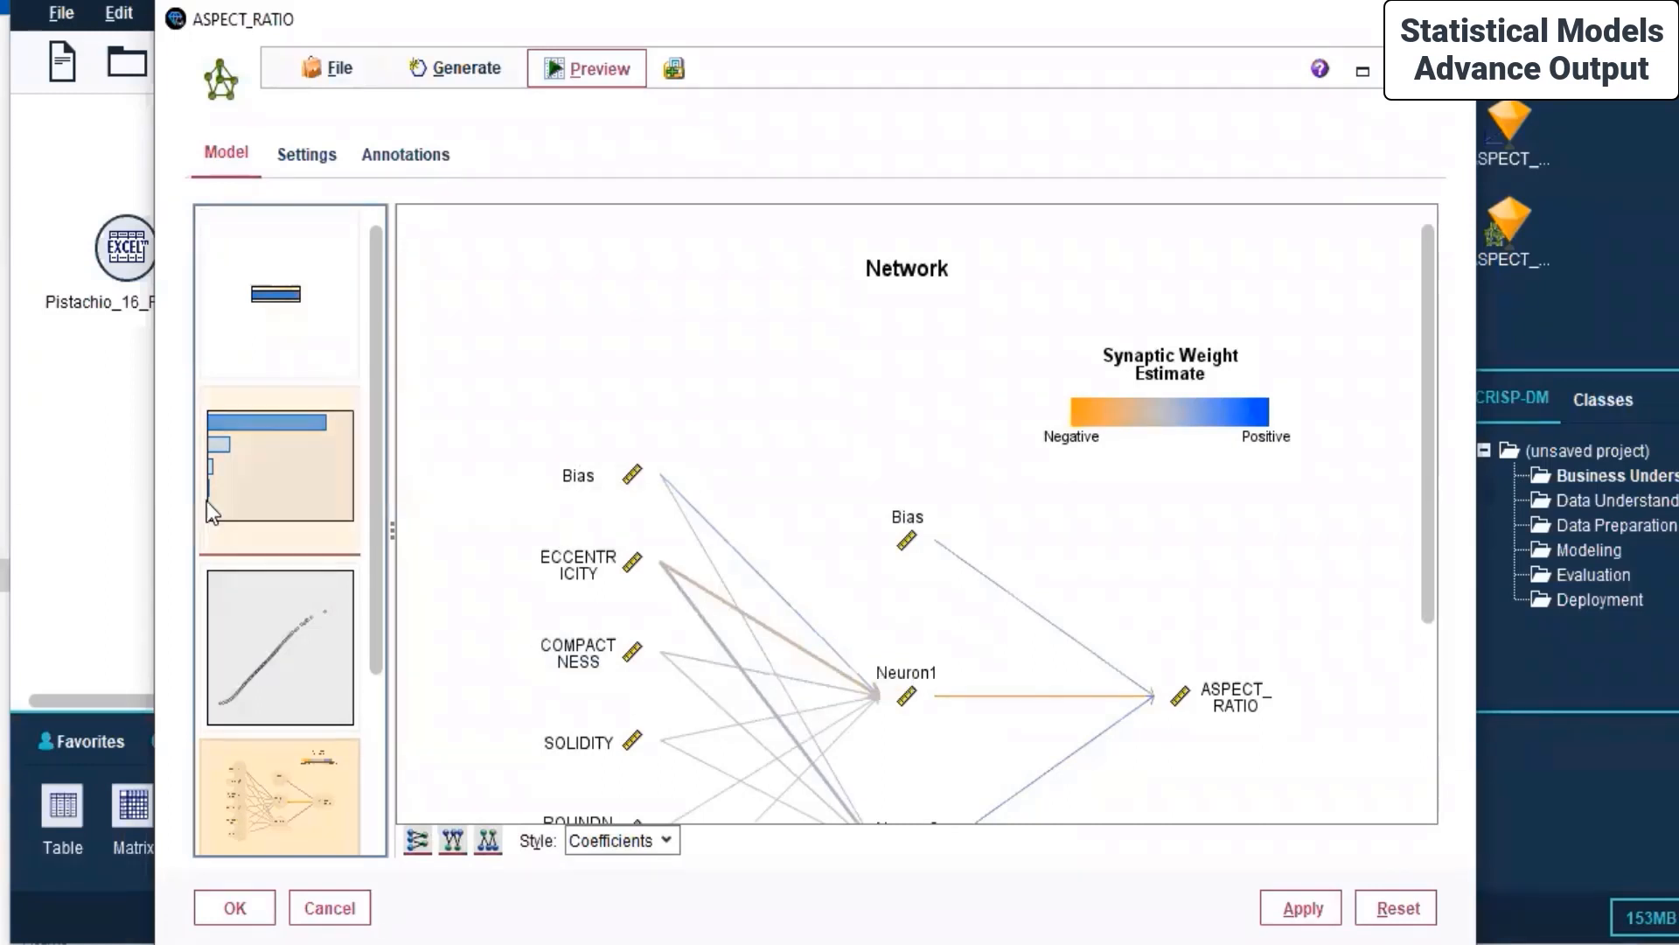
click(285, 449)
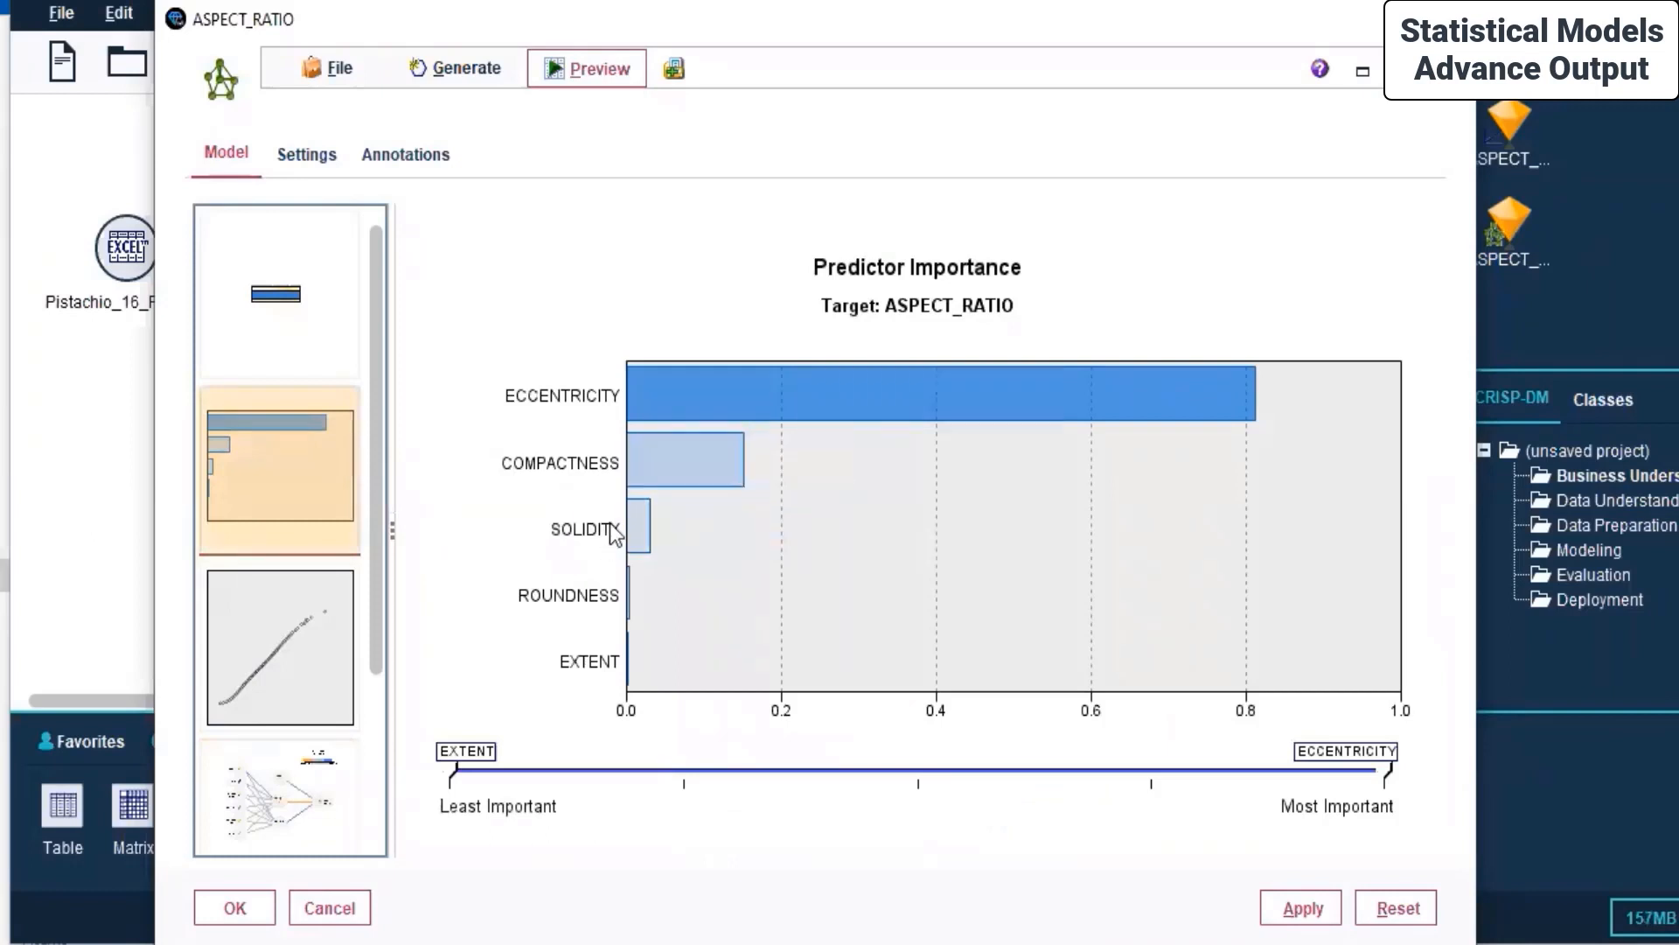
click(296, 803)
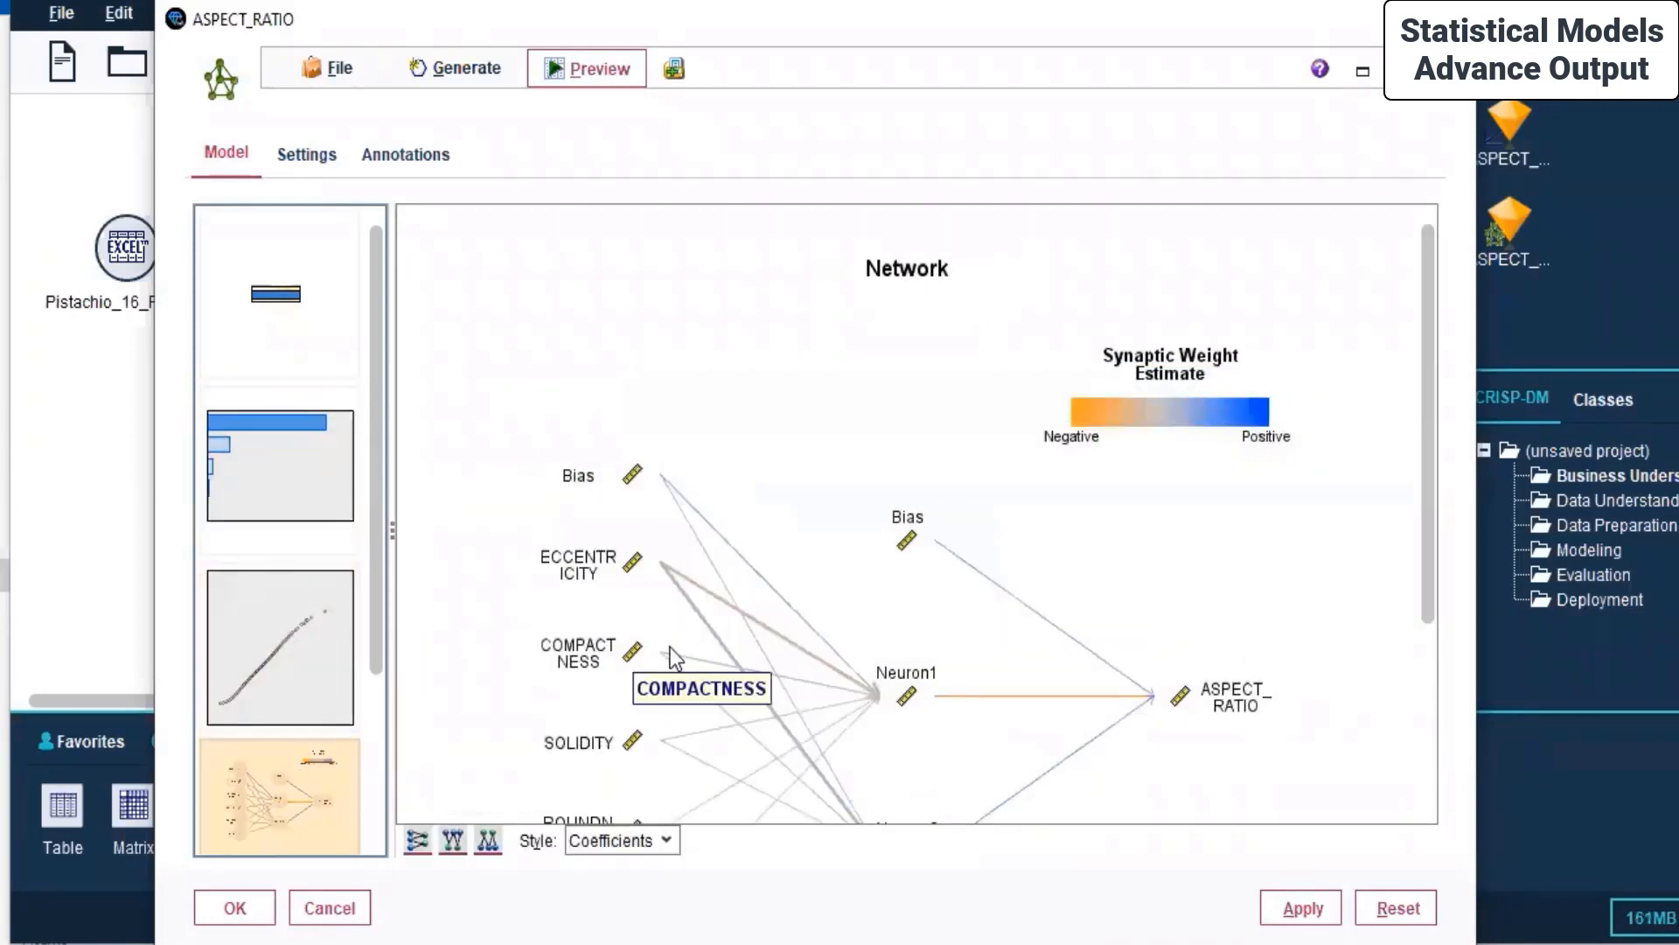
scroll(670, 649, down, 3)
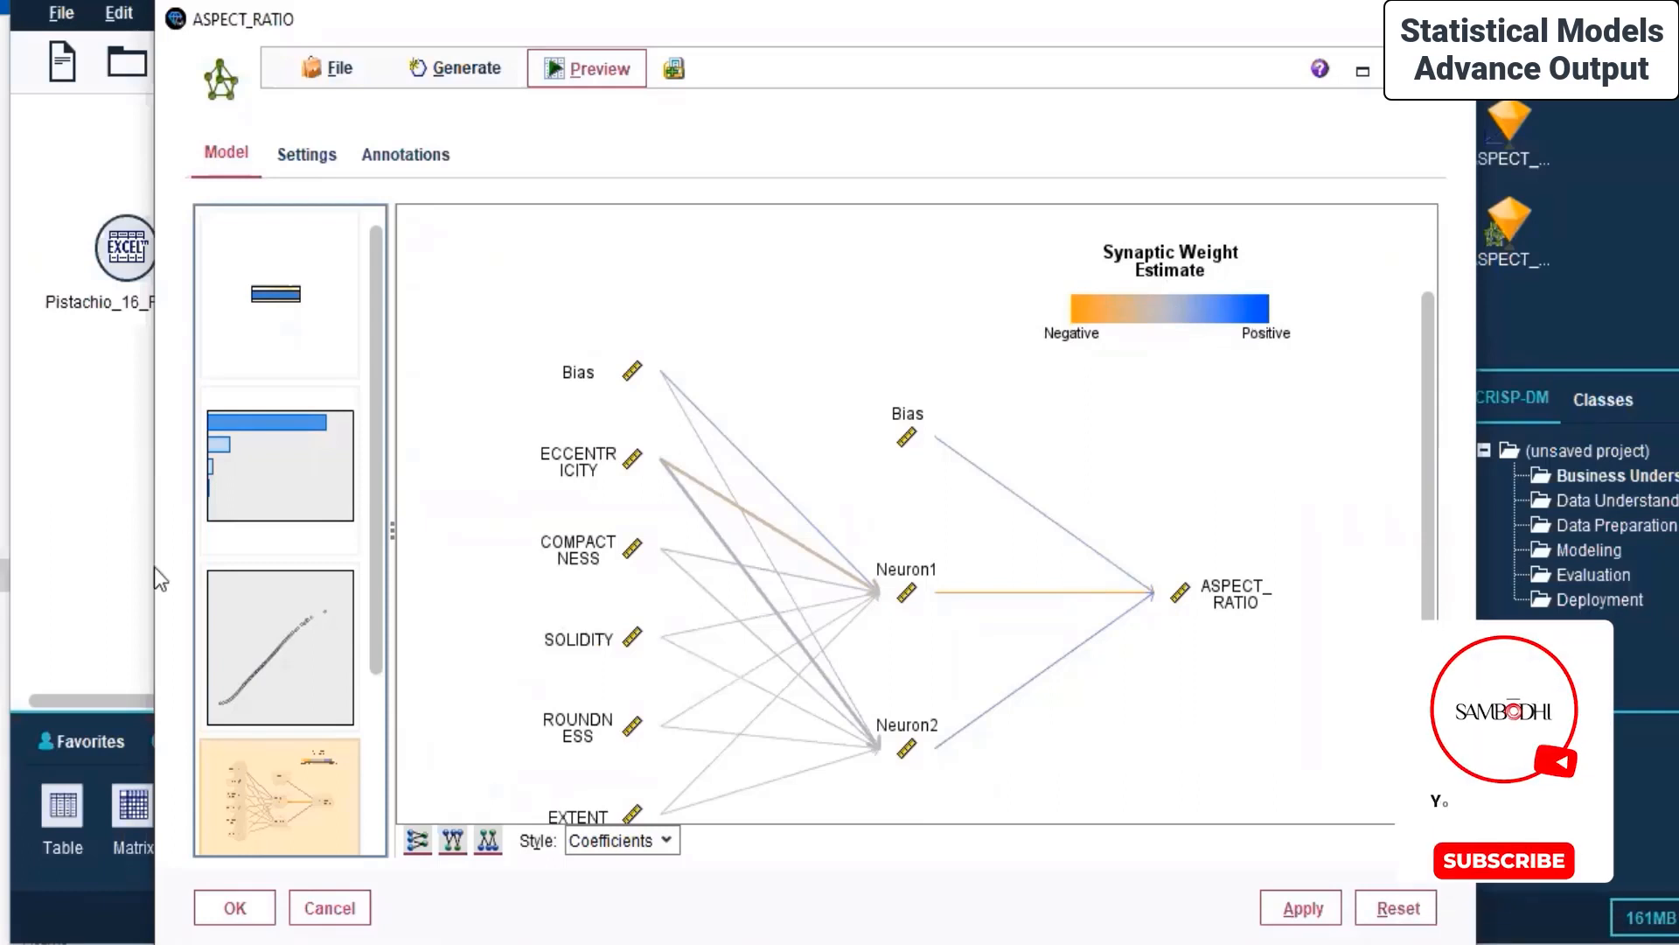
Inspect the importance values of COMPACTNESS, SOLIDITY, ROUNDNESS and EXTENT in the Predictor Importance chart.
click(256, 441)
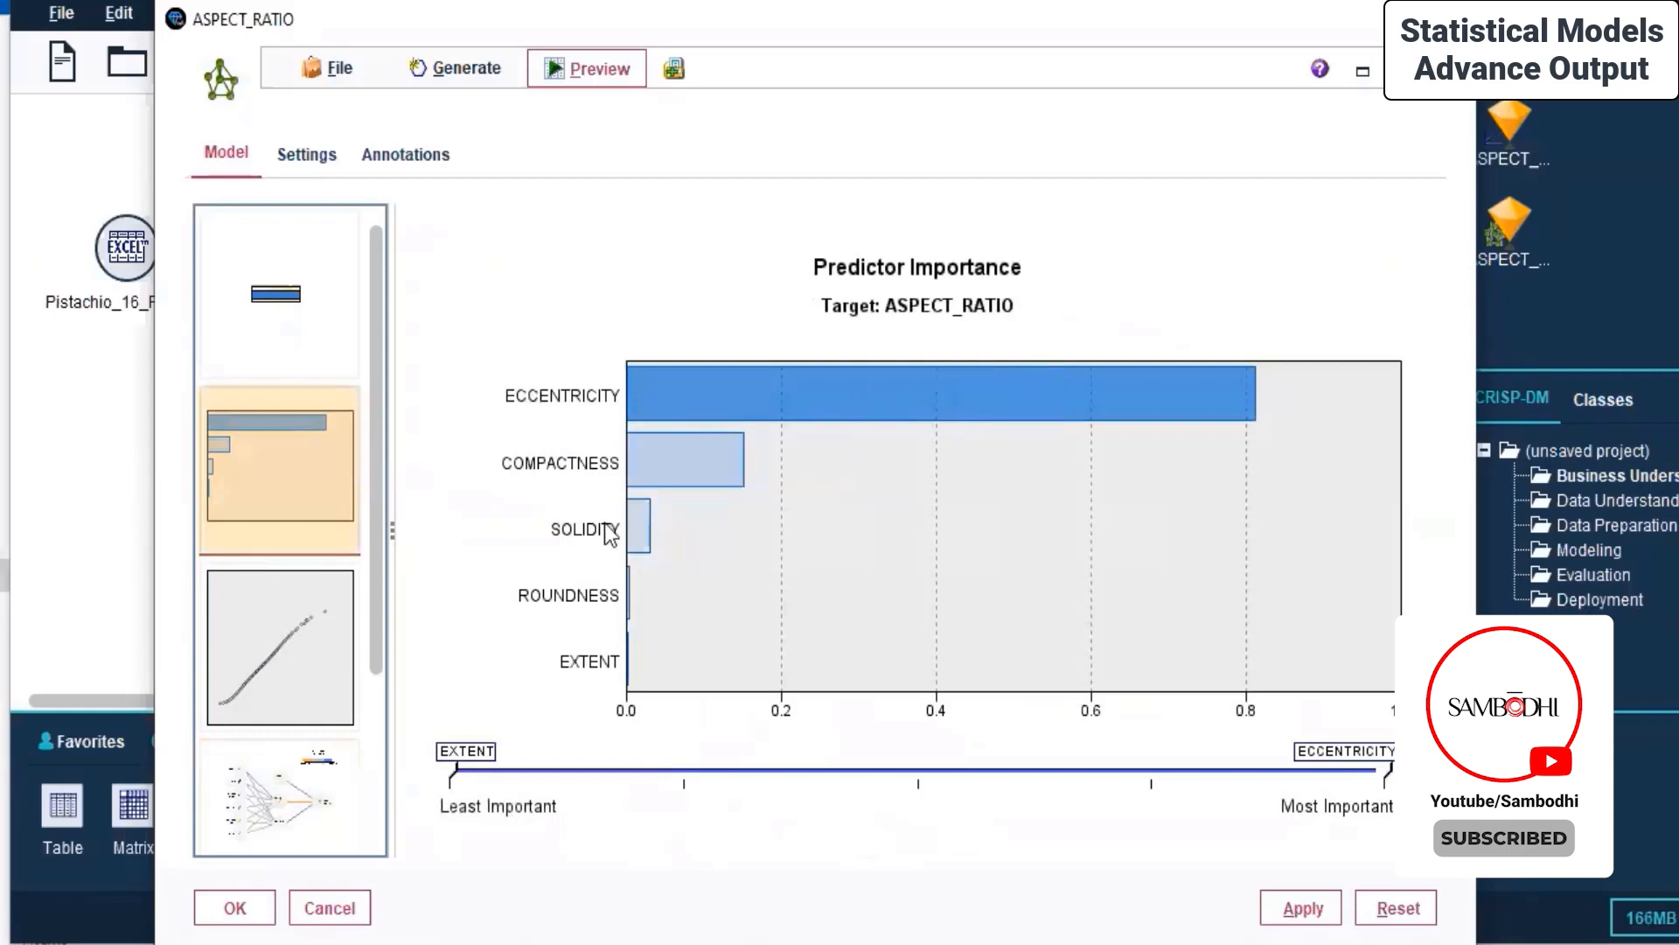
mouse_move(679, 474)
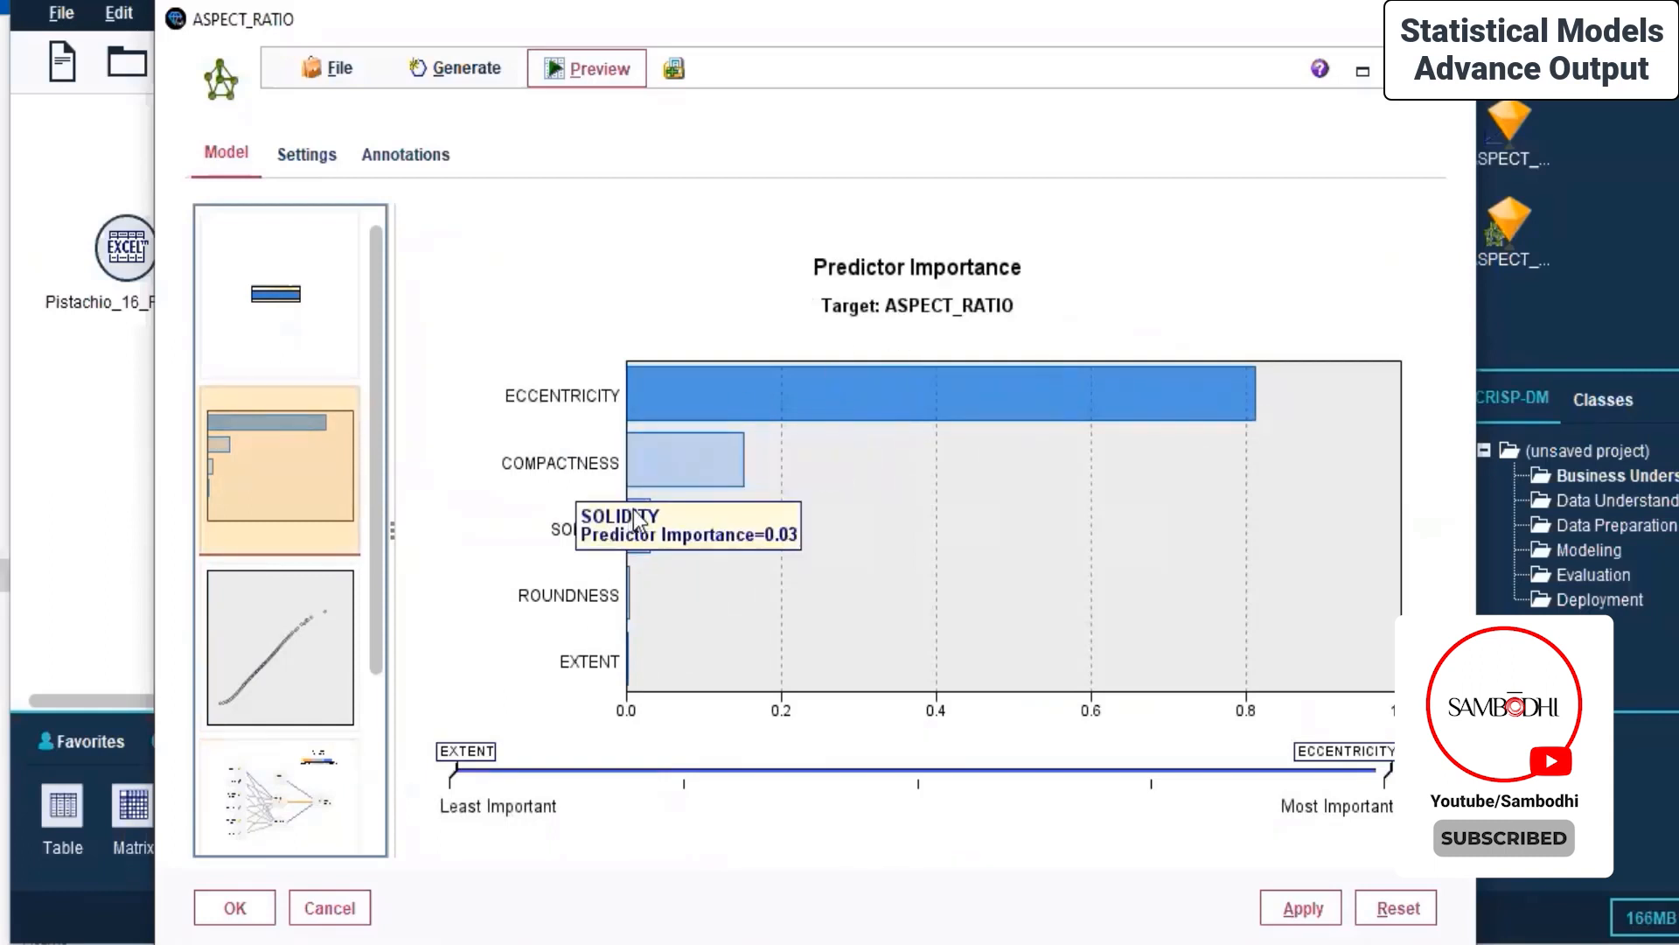
mouse_move(632, 577)
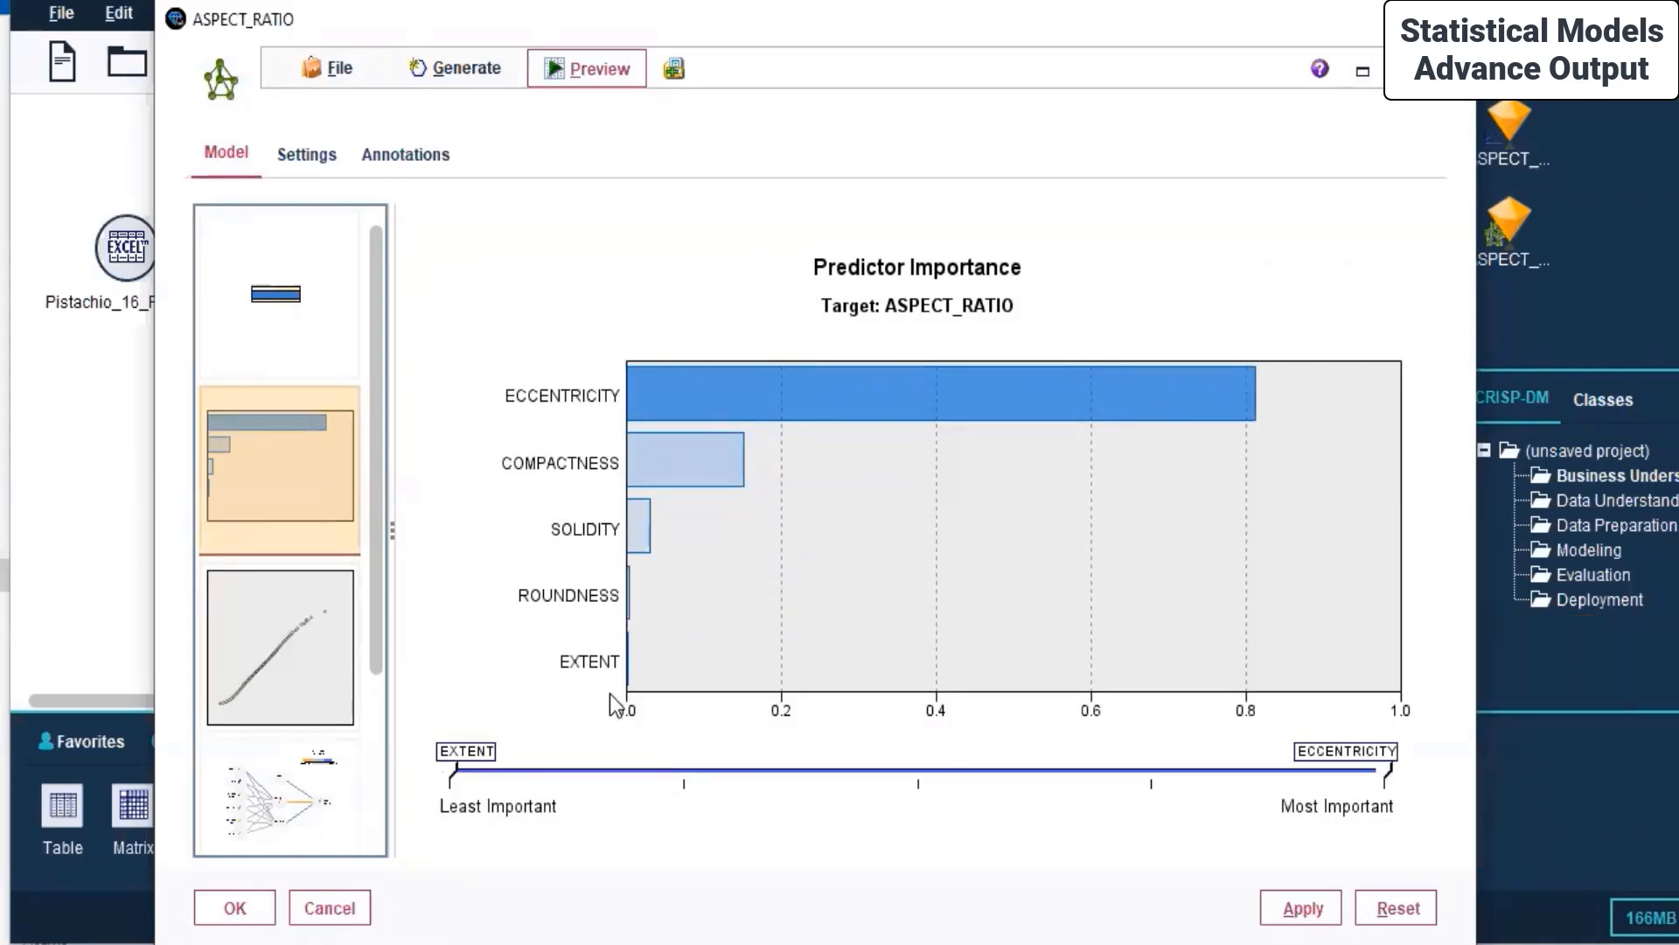
mouse_move(628, 651)
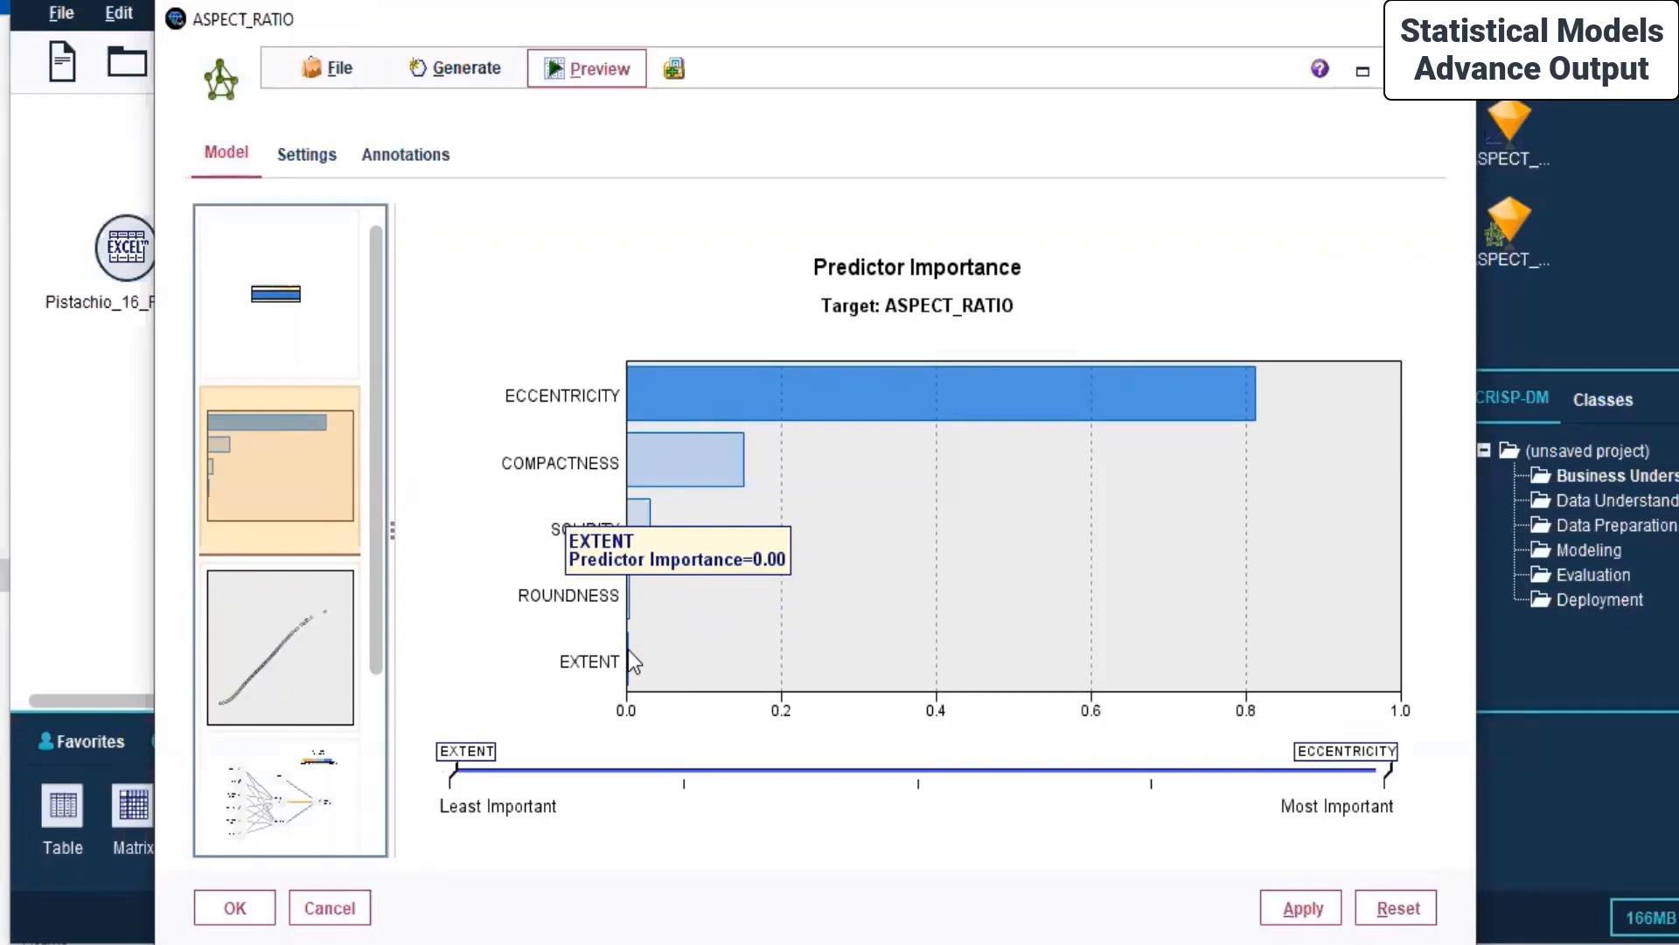
View the Predicted by Observed chart for ASPECT_RATIO, and apply and accept the model nugget's settings.
click(296, 614)
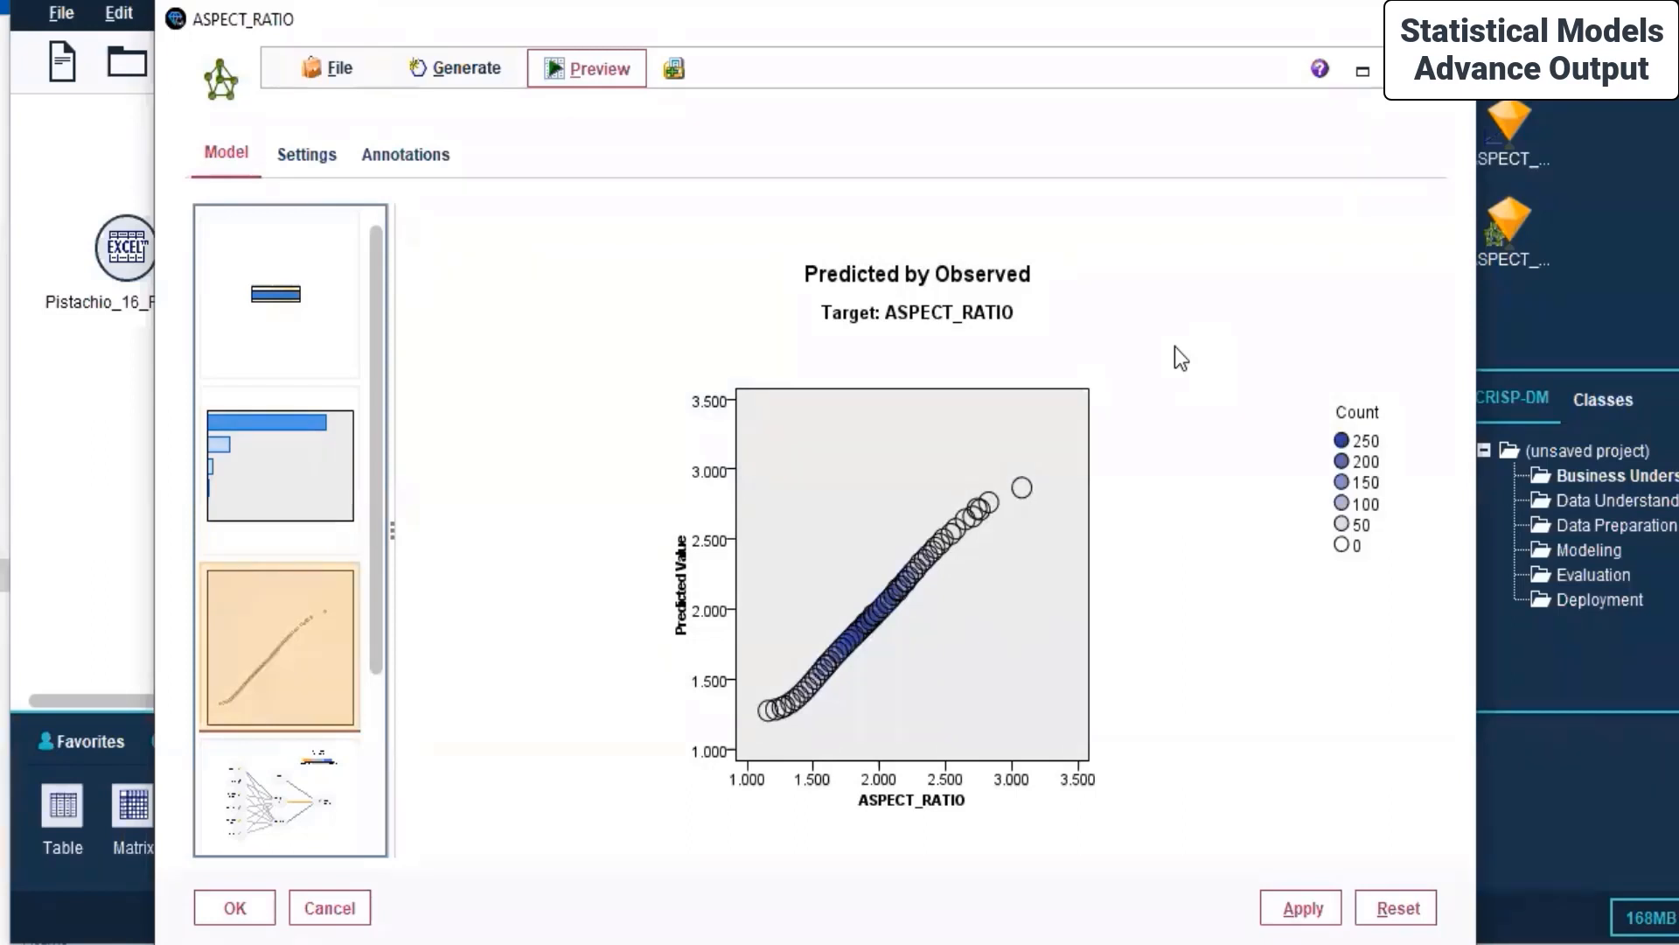
click(1304, 909)
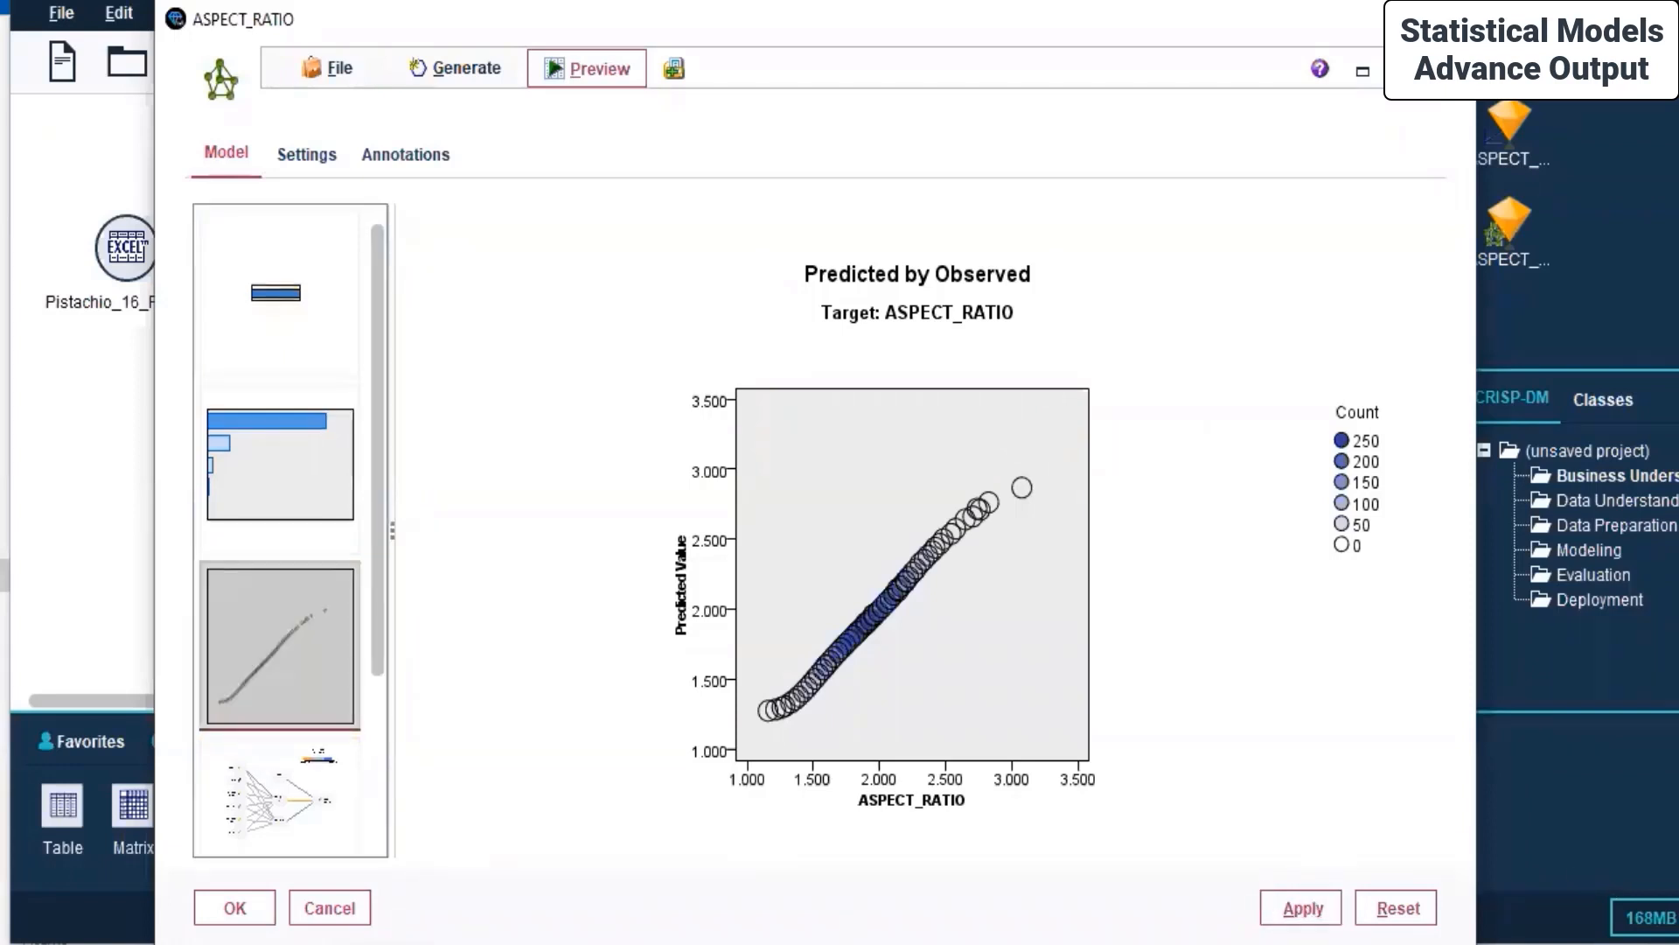
click(234, 907)
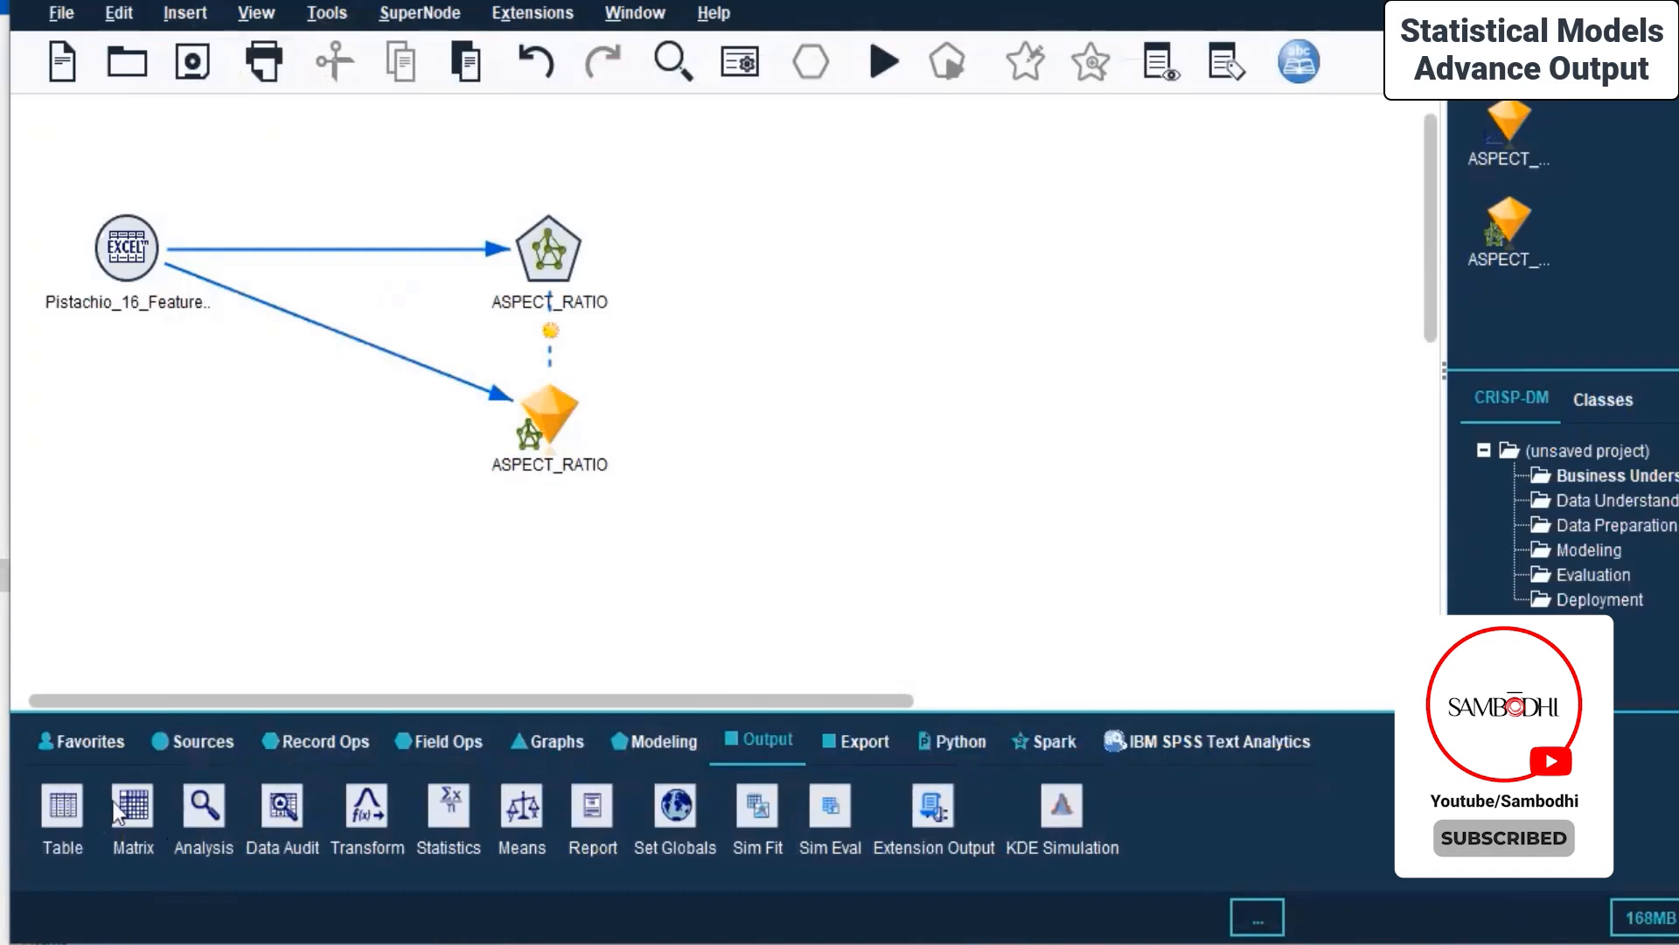
Add an Analysis output node to the stream and connect the ASPECT_RATIO model nugget to it.
click(201, 815)
click(759, 406)
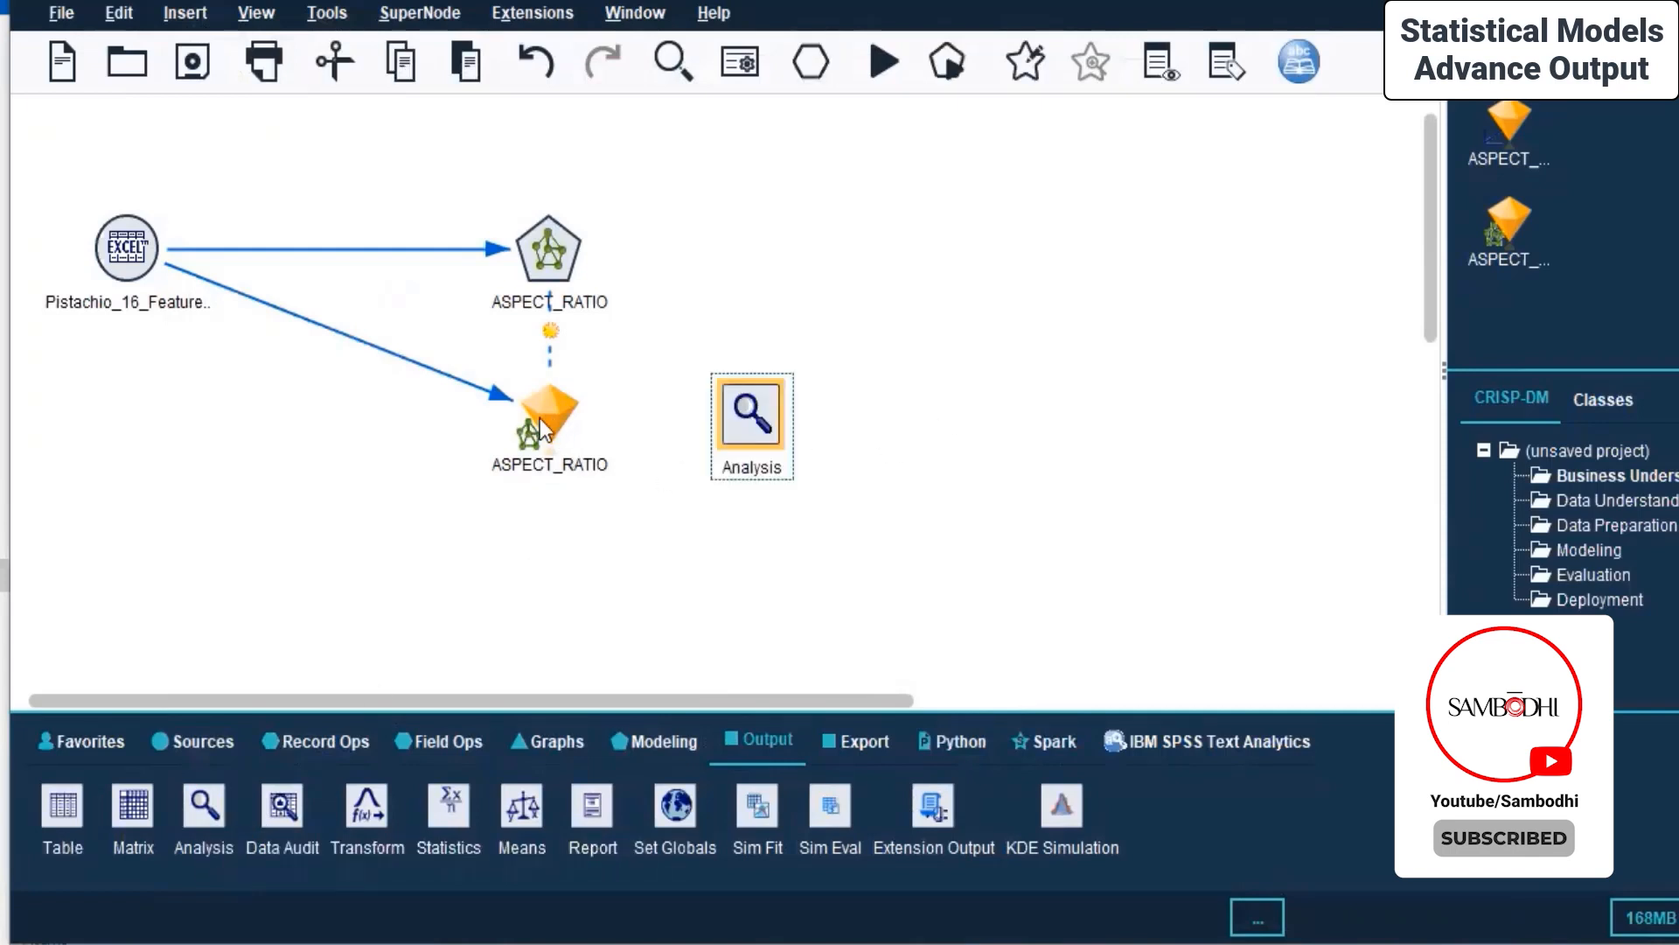
right_click(542, 427)
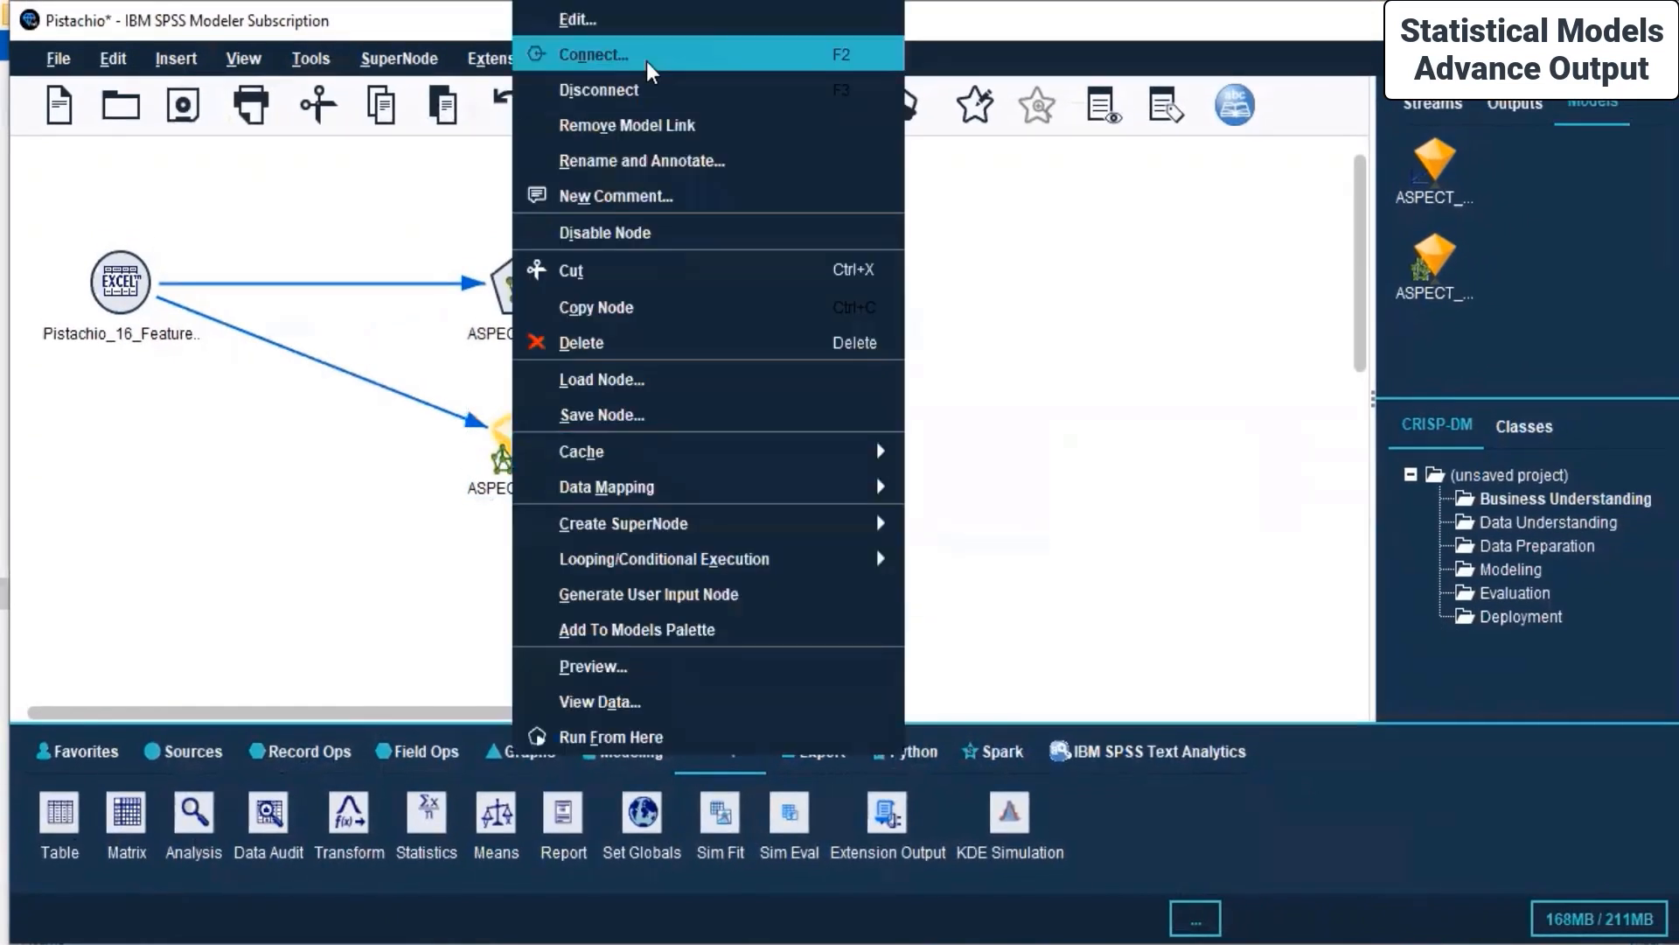
click(648, 58)
click(710, 442)
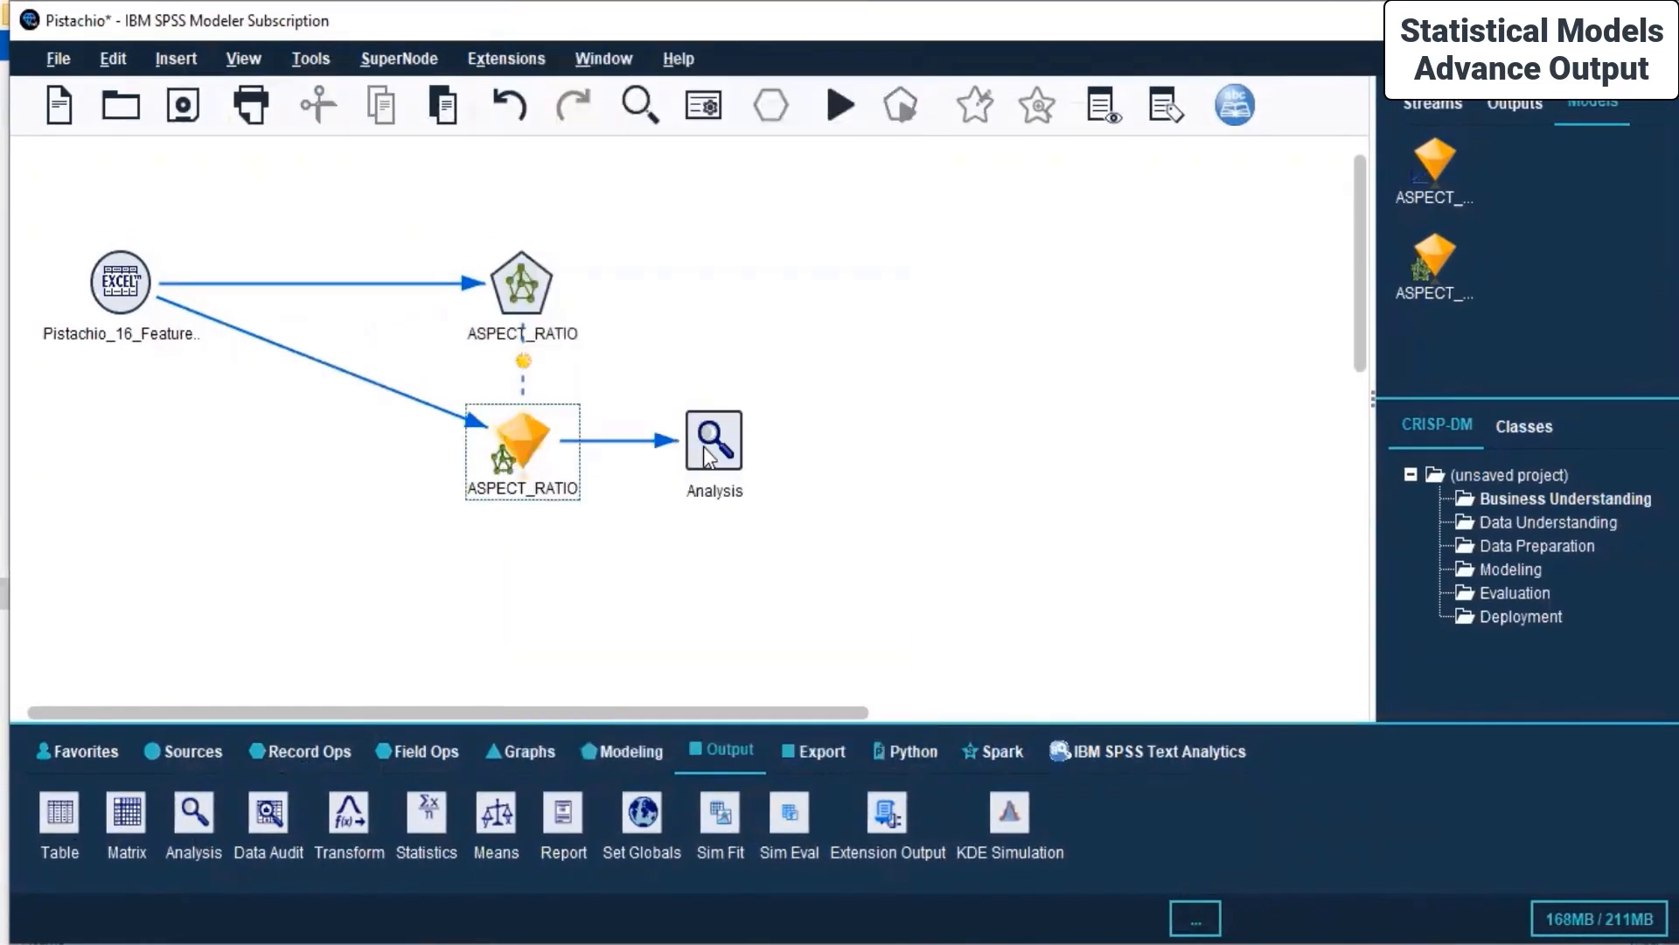
Run the Analysis node and enlarge its output window to full size to read the results for ASPECT_RATIO.
right_click(705, 451)
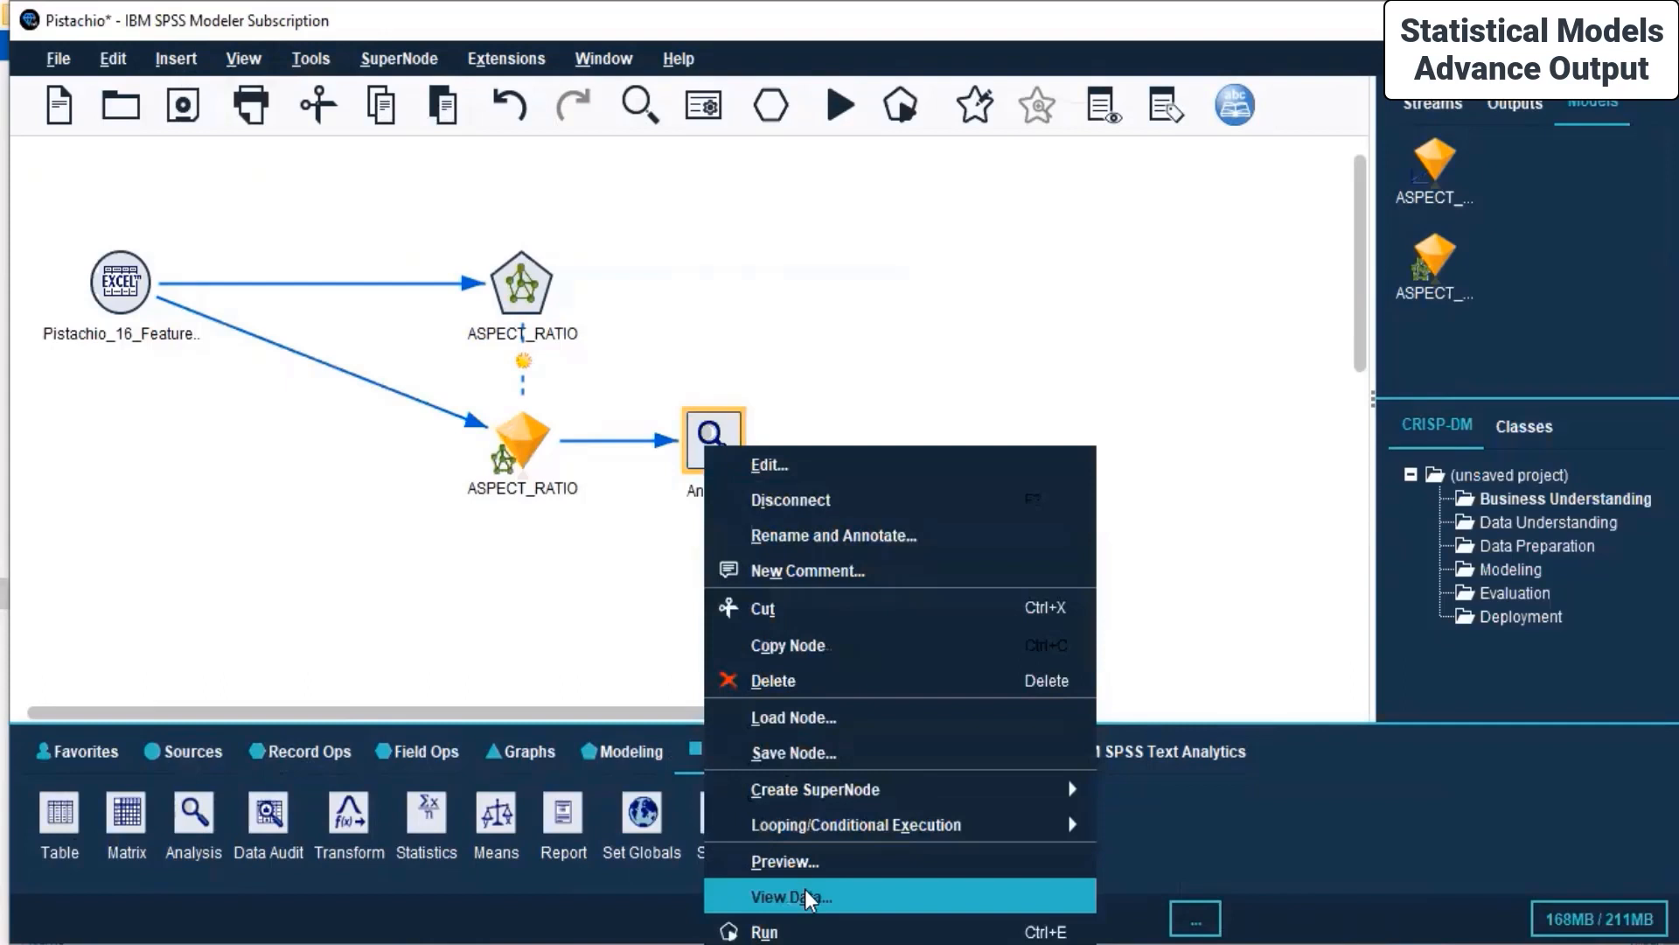
click(806, 930)
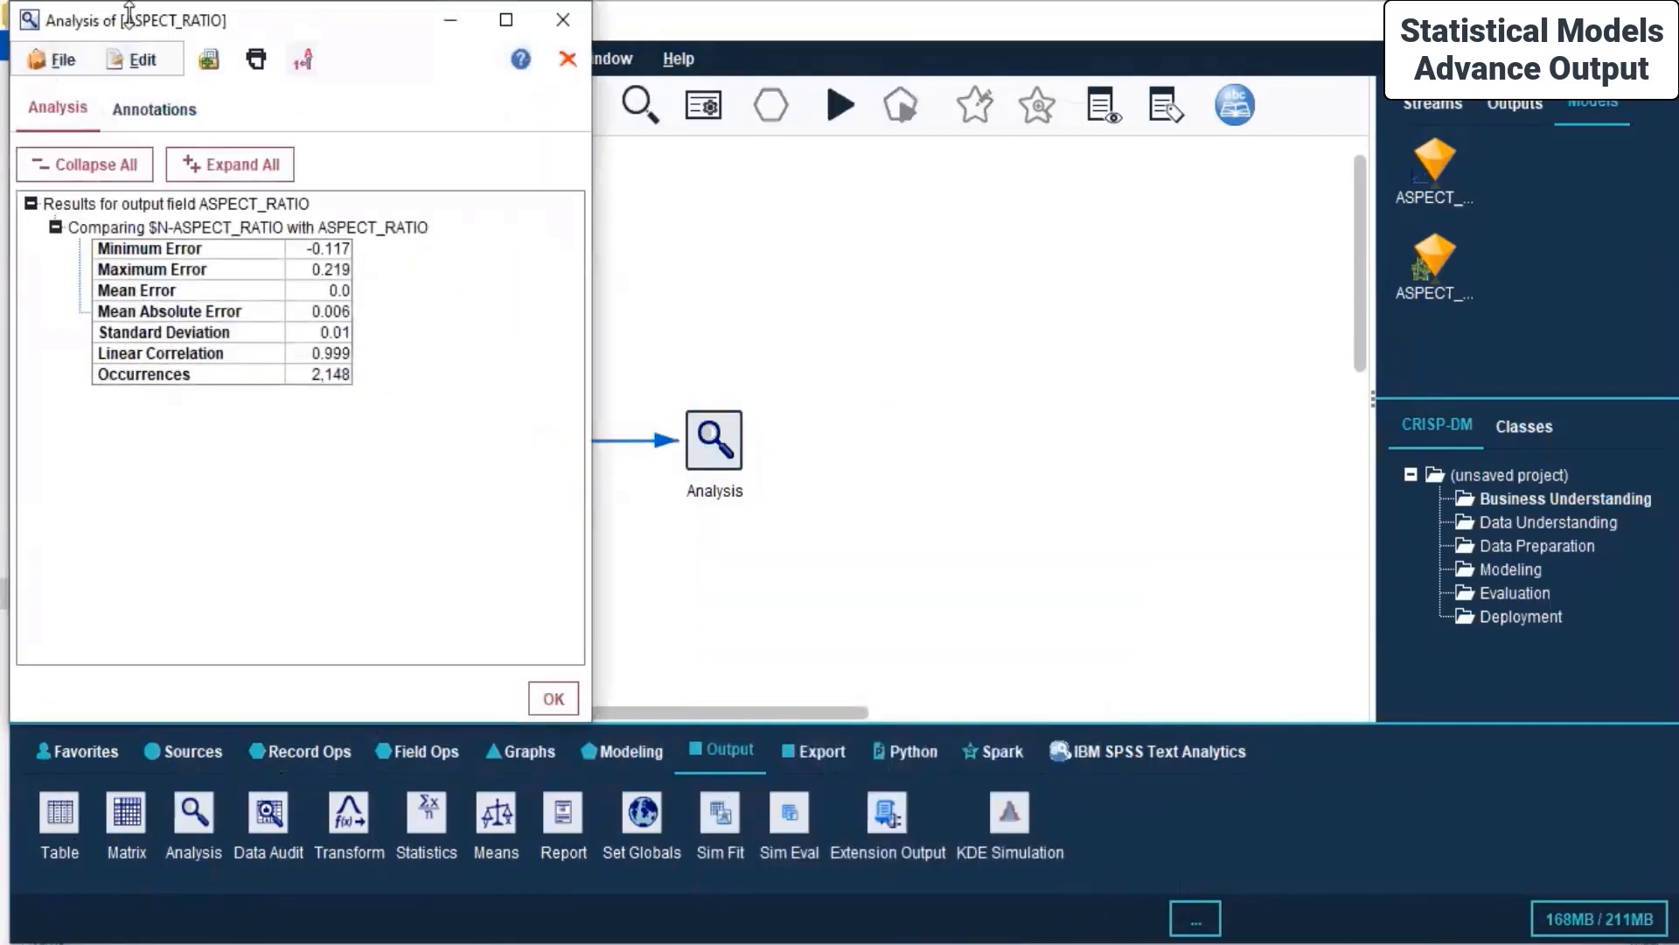
drag(239, 21, 1158, 146)
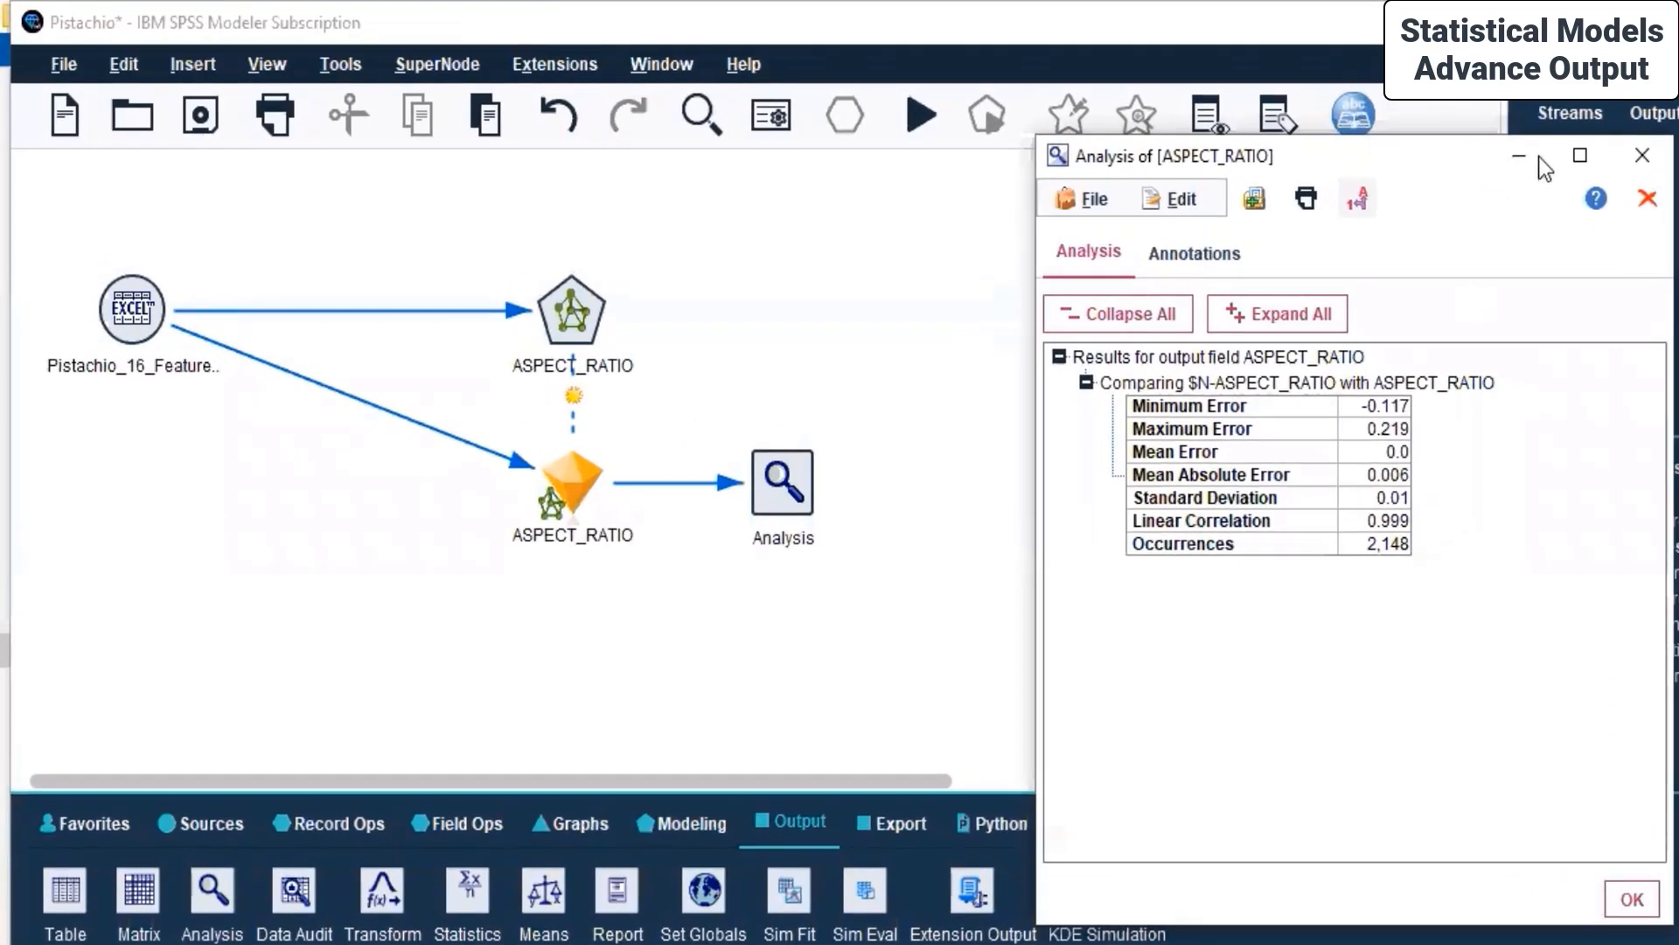
click(1579, 155)
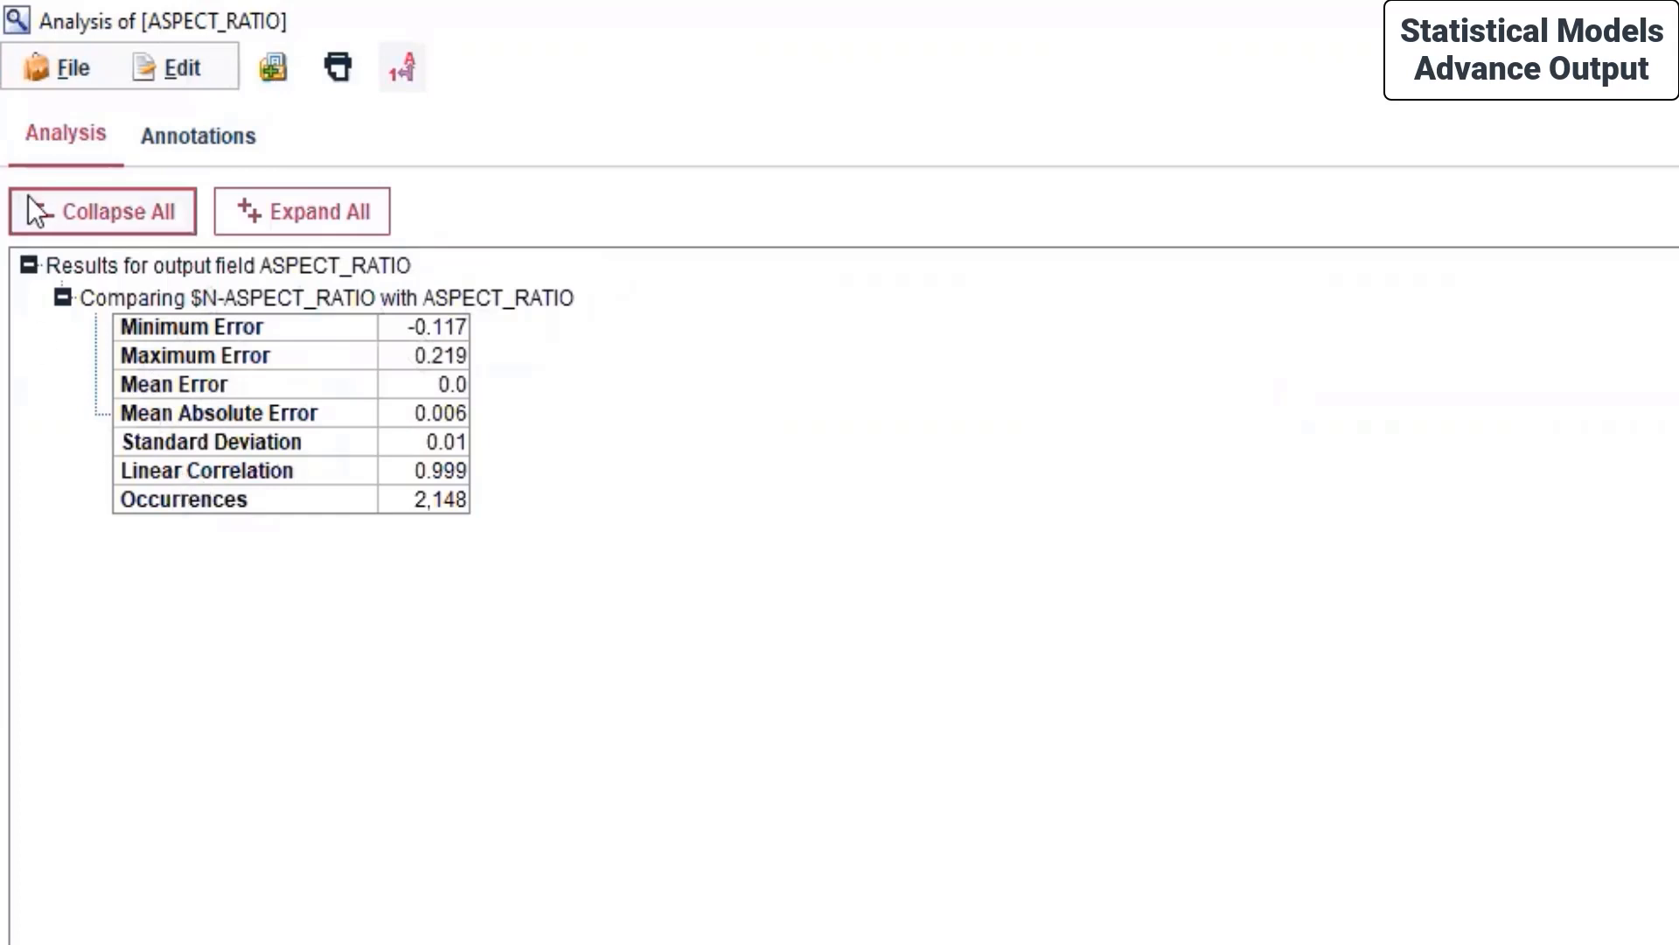
Save the analysis output in the Day 8 folder as "Analysis of [ASPECT_RATIO]-neural network", in the Output Files (*.cou) format.
click(74, 67)
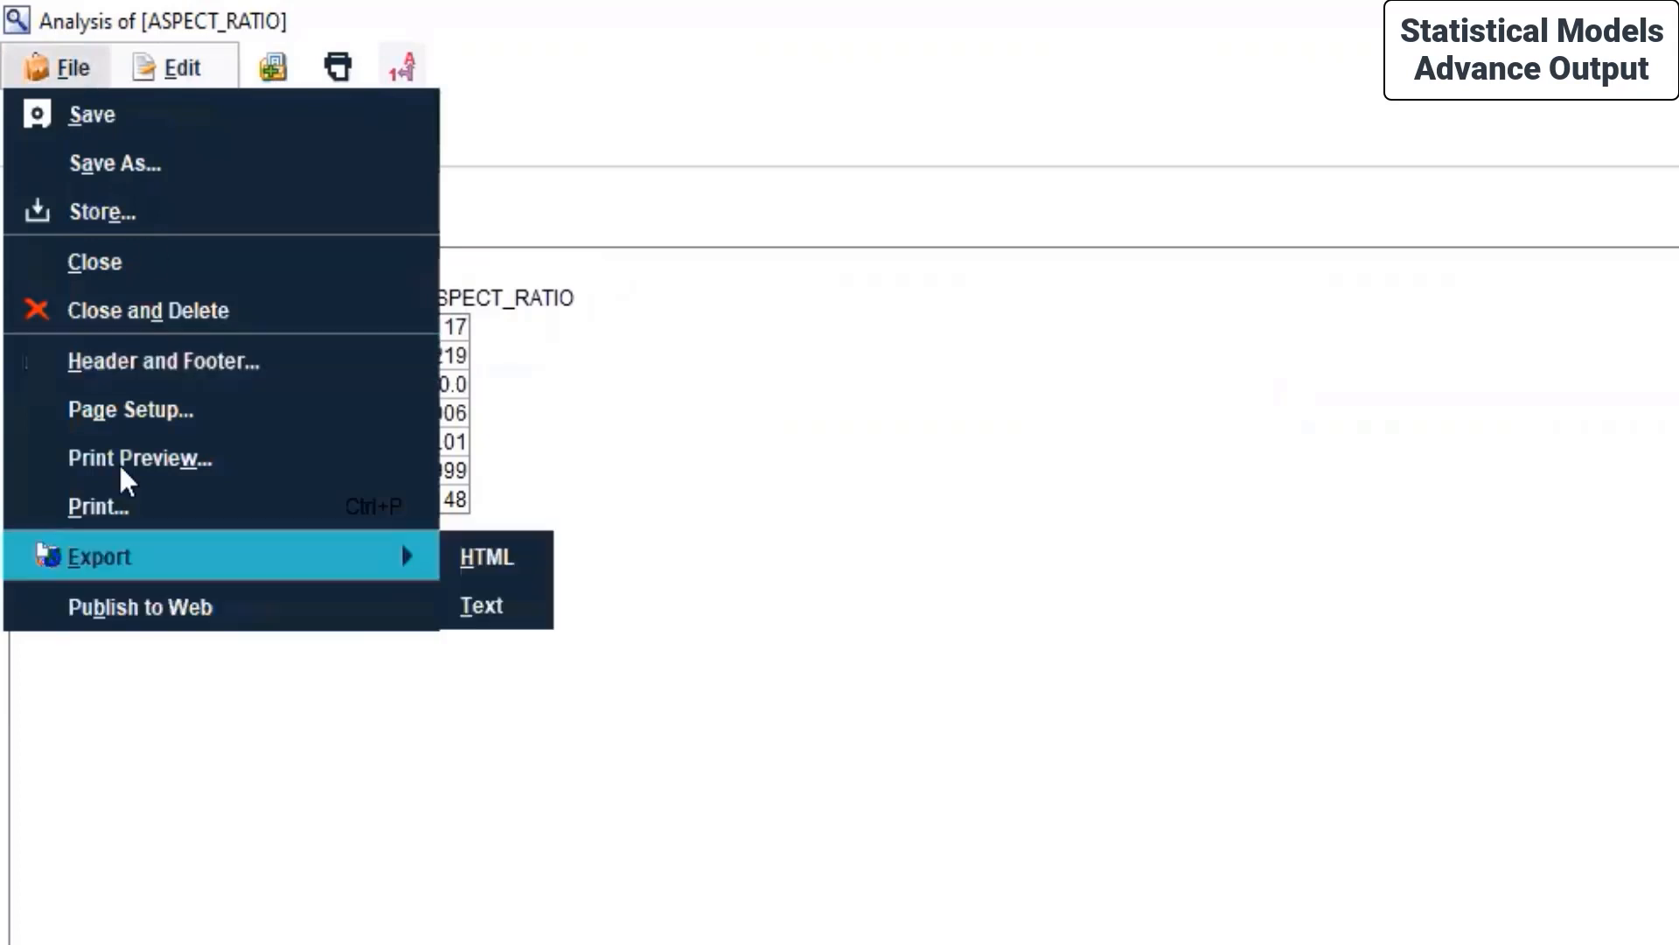
click(149, 183)
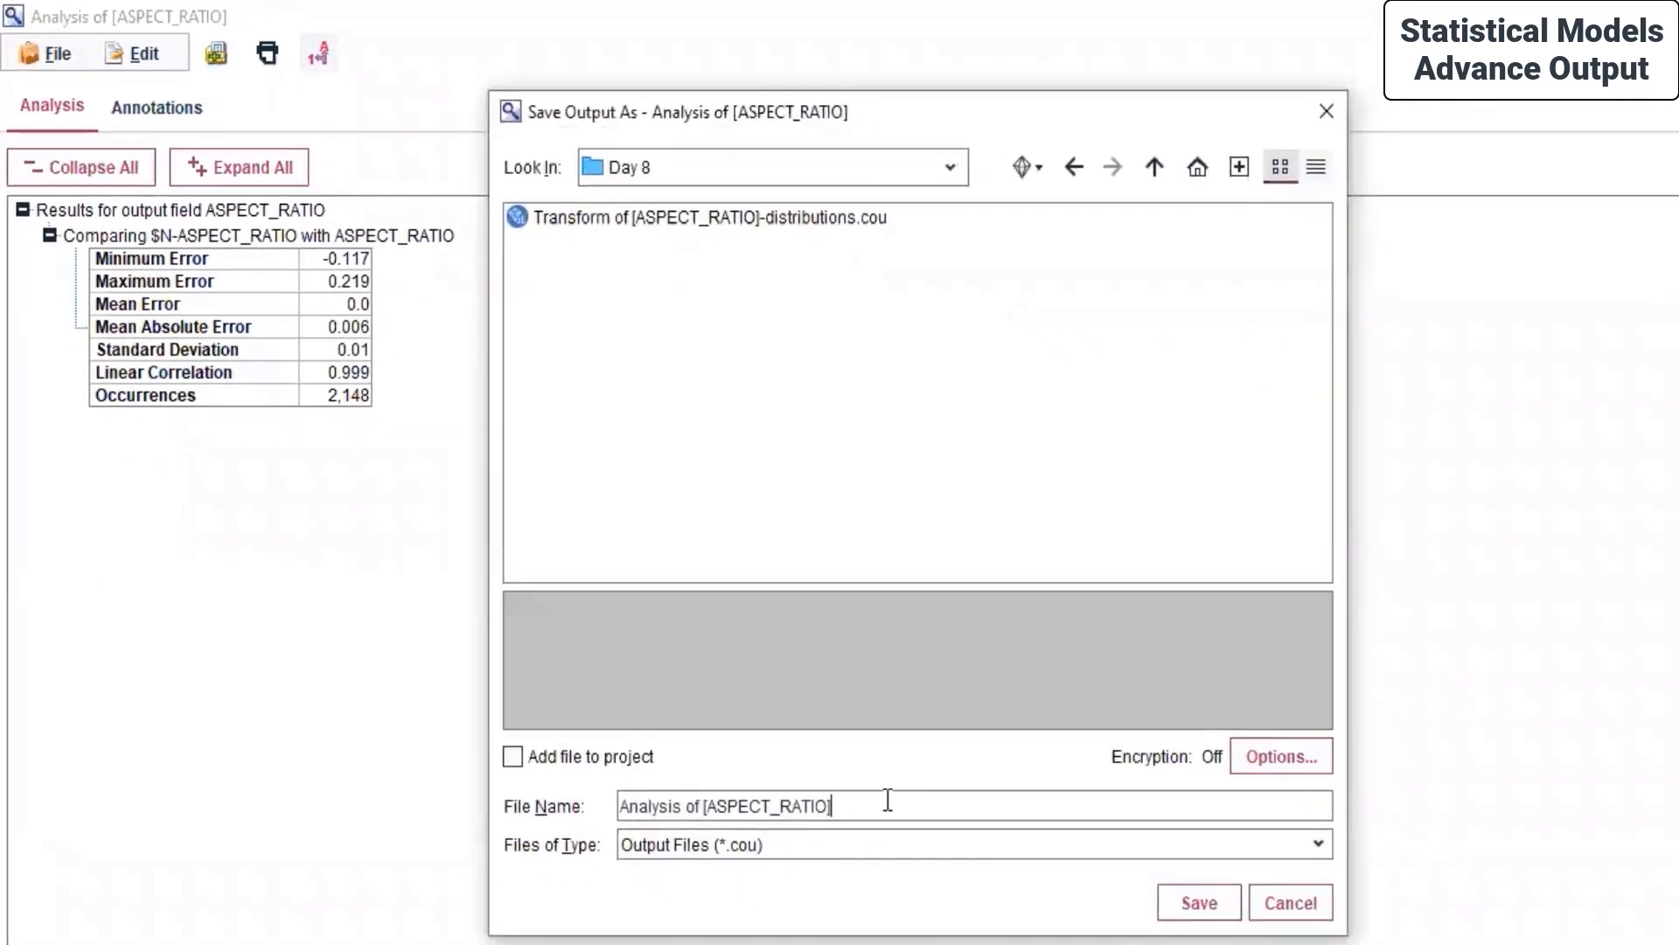
text(-neural network)
click(1189, 903)
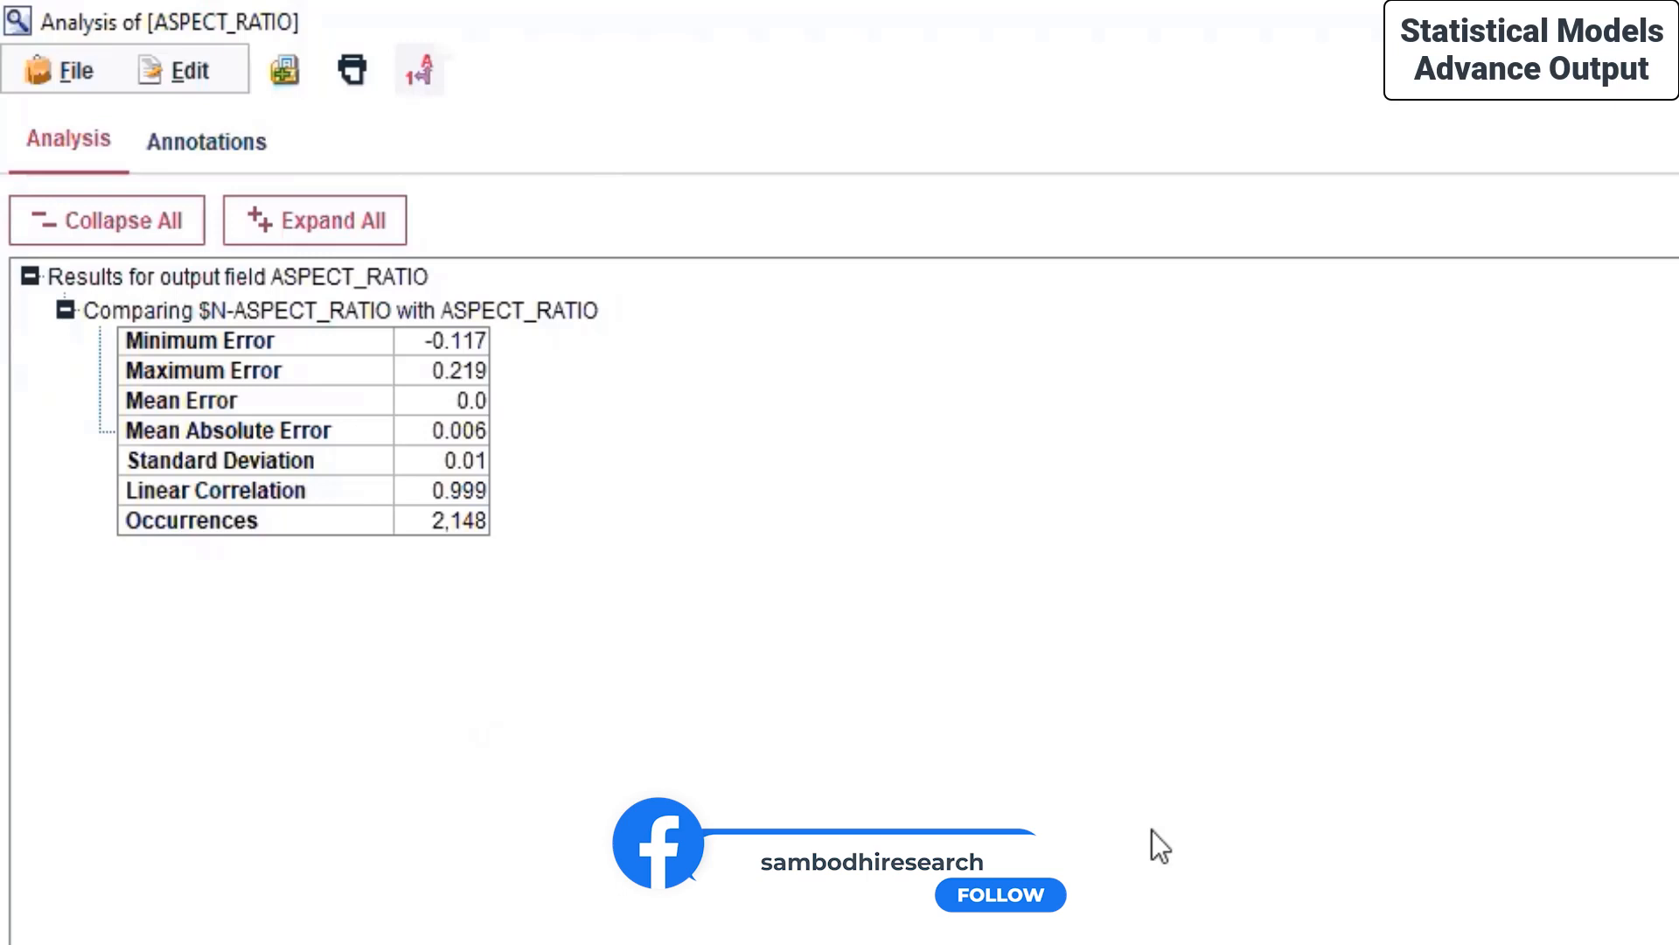
Check the ASPECT_RATIO analysis output's annotations and its editing and export options, and close the output window.
click(191, 155)
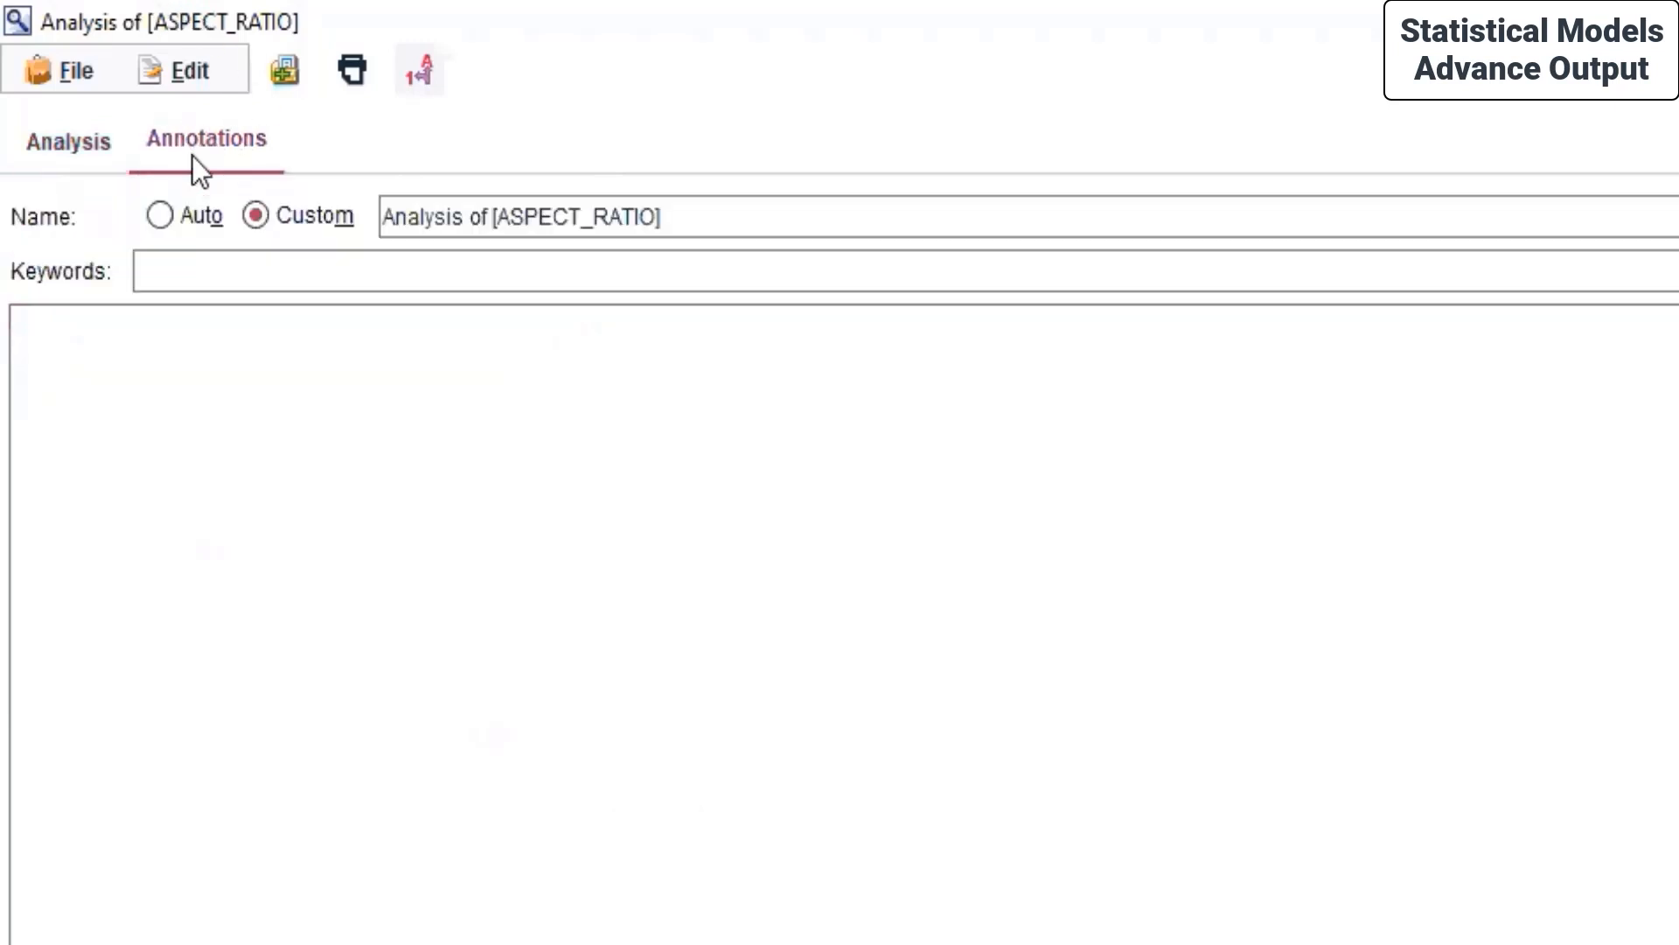
click(53, 131)
click(183, 70)
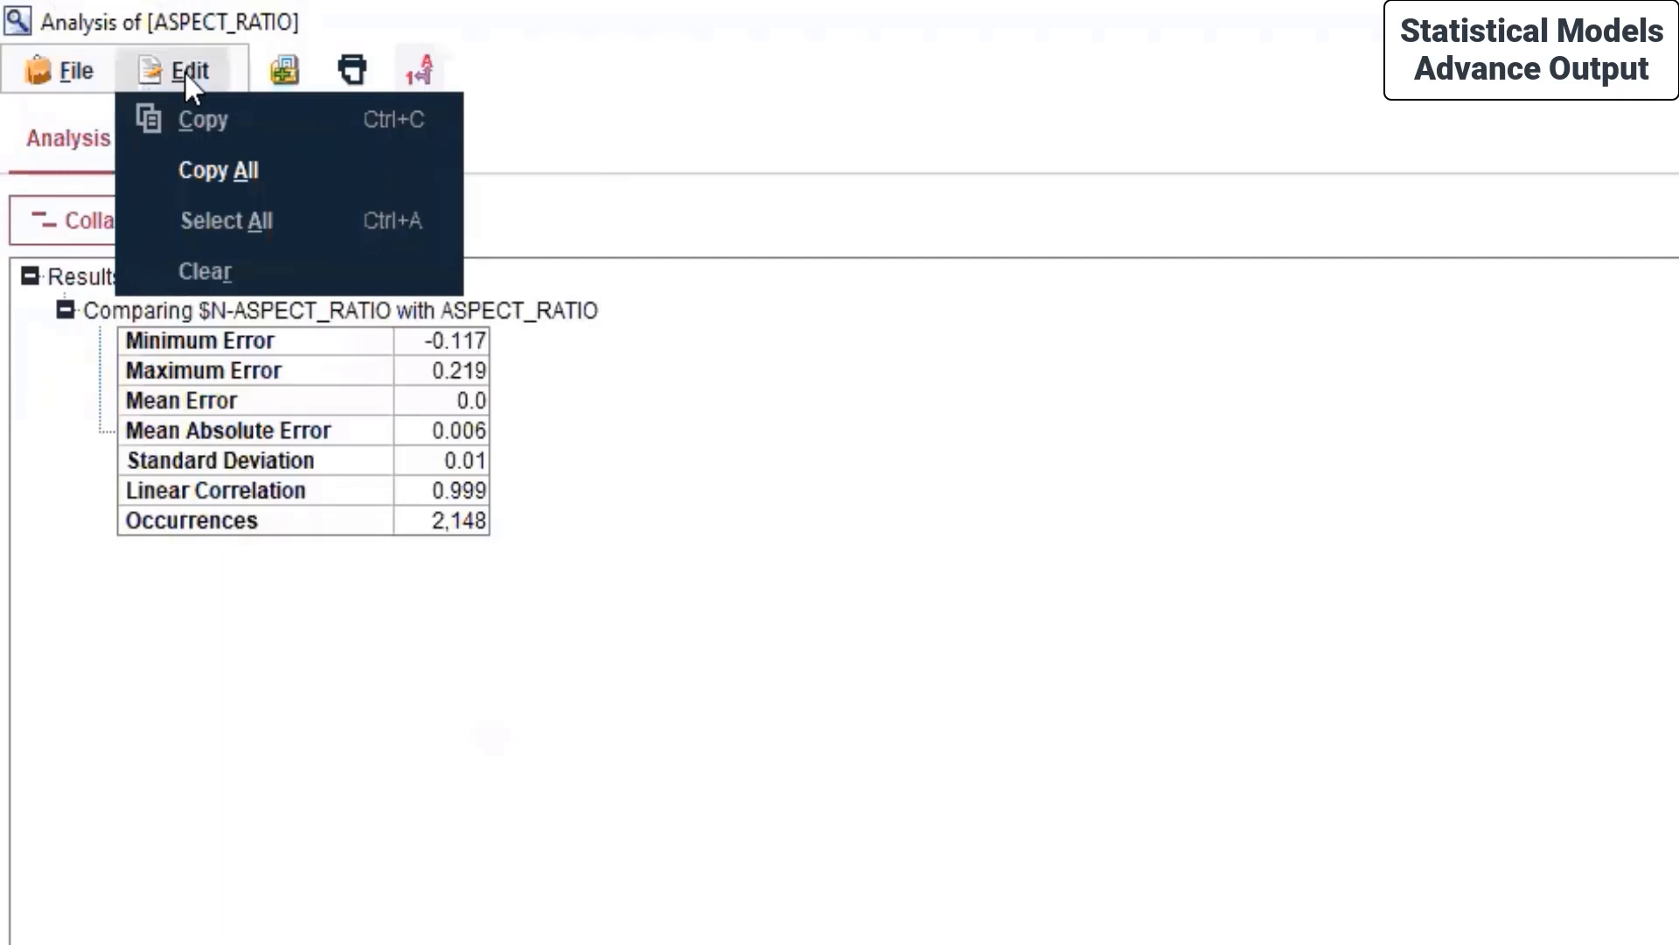
click(61, 70)
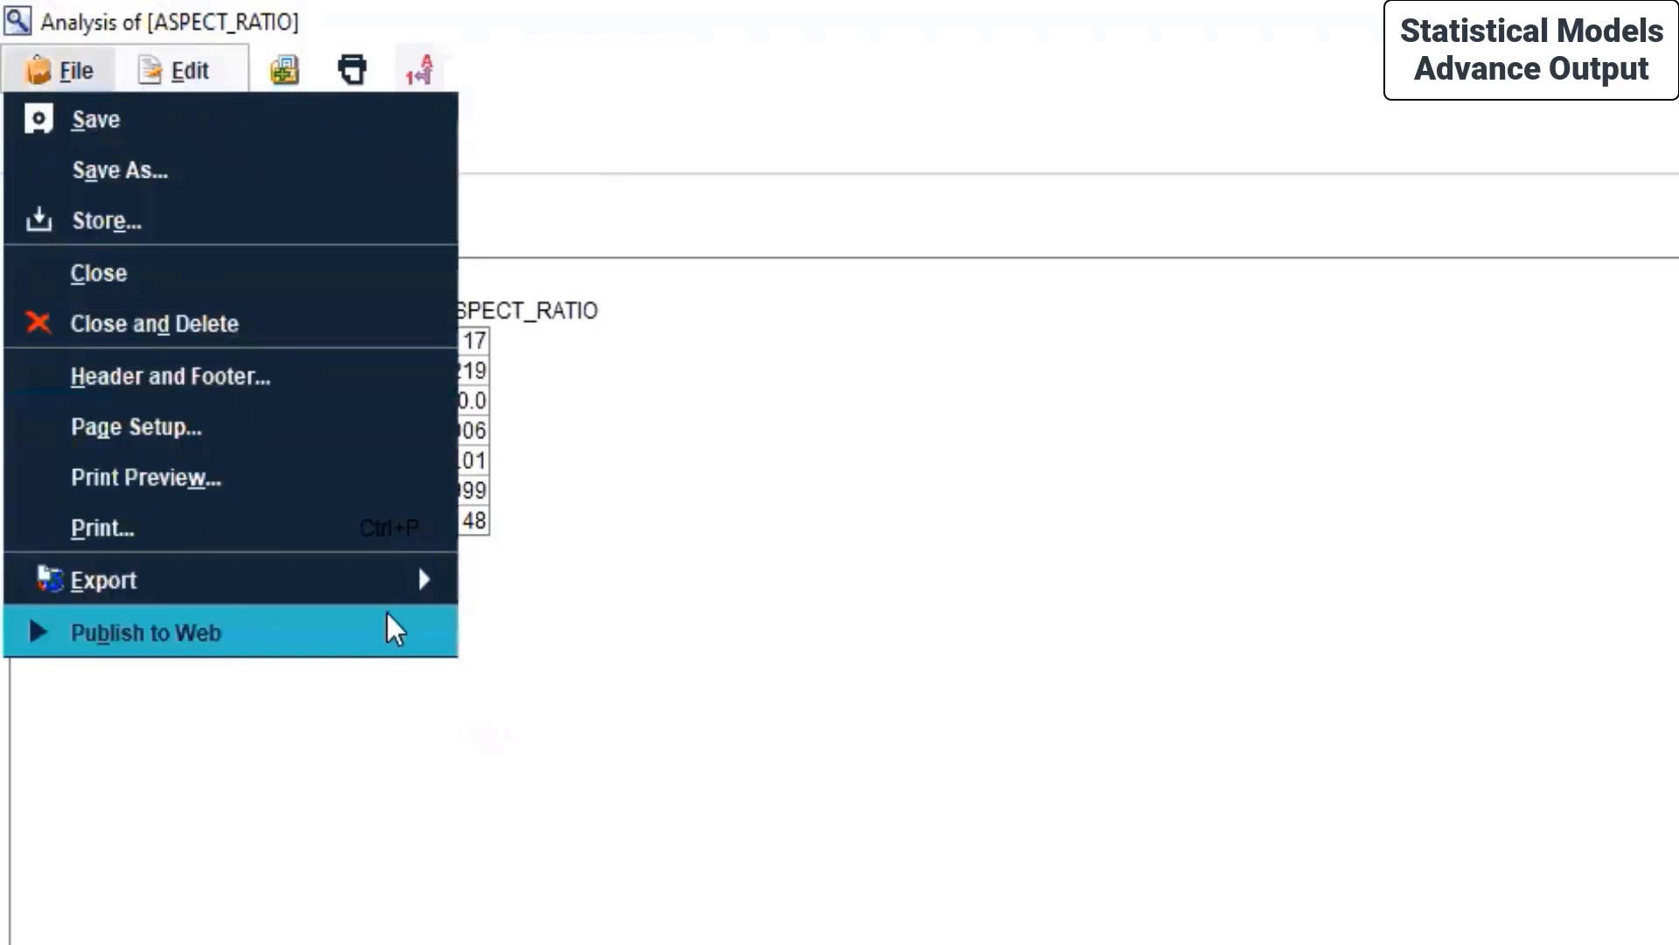
mouse_move(400, 586)
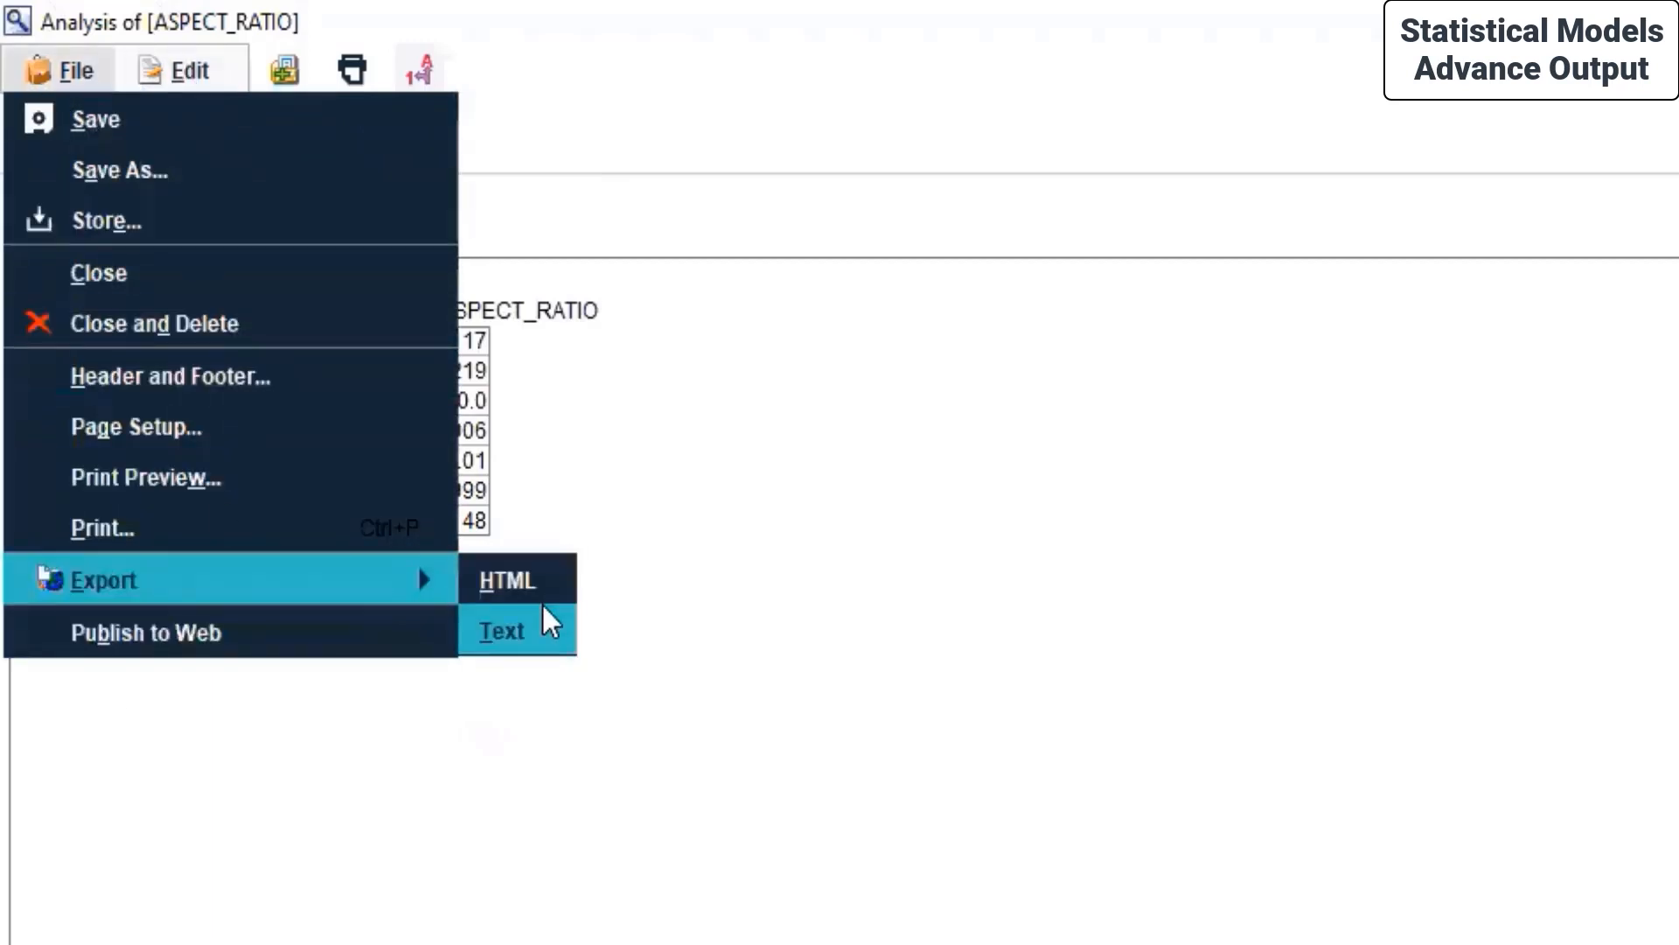
click(872, 530)
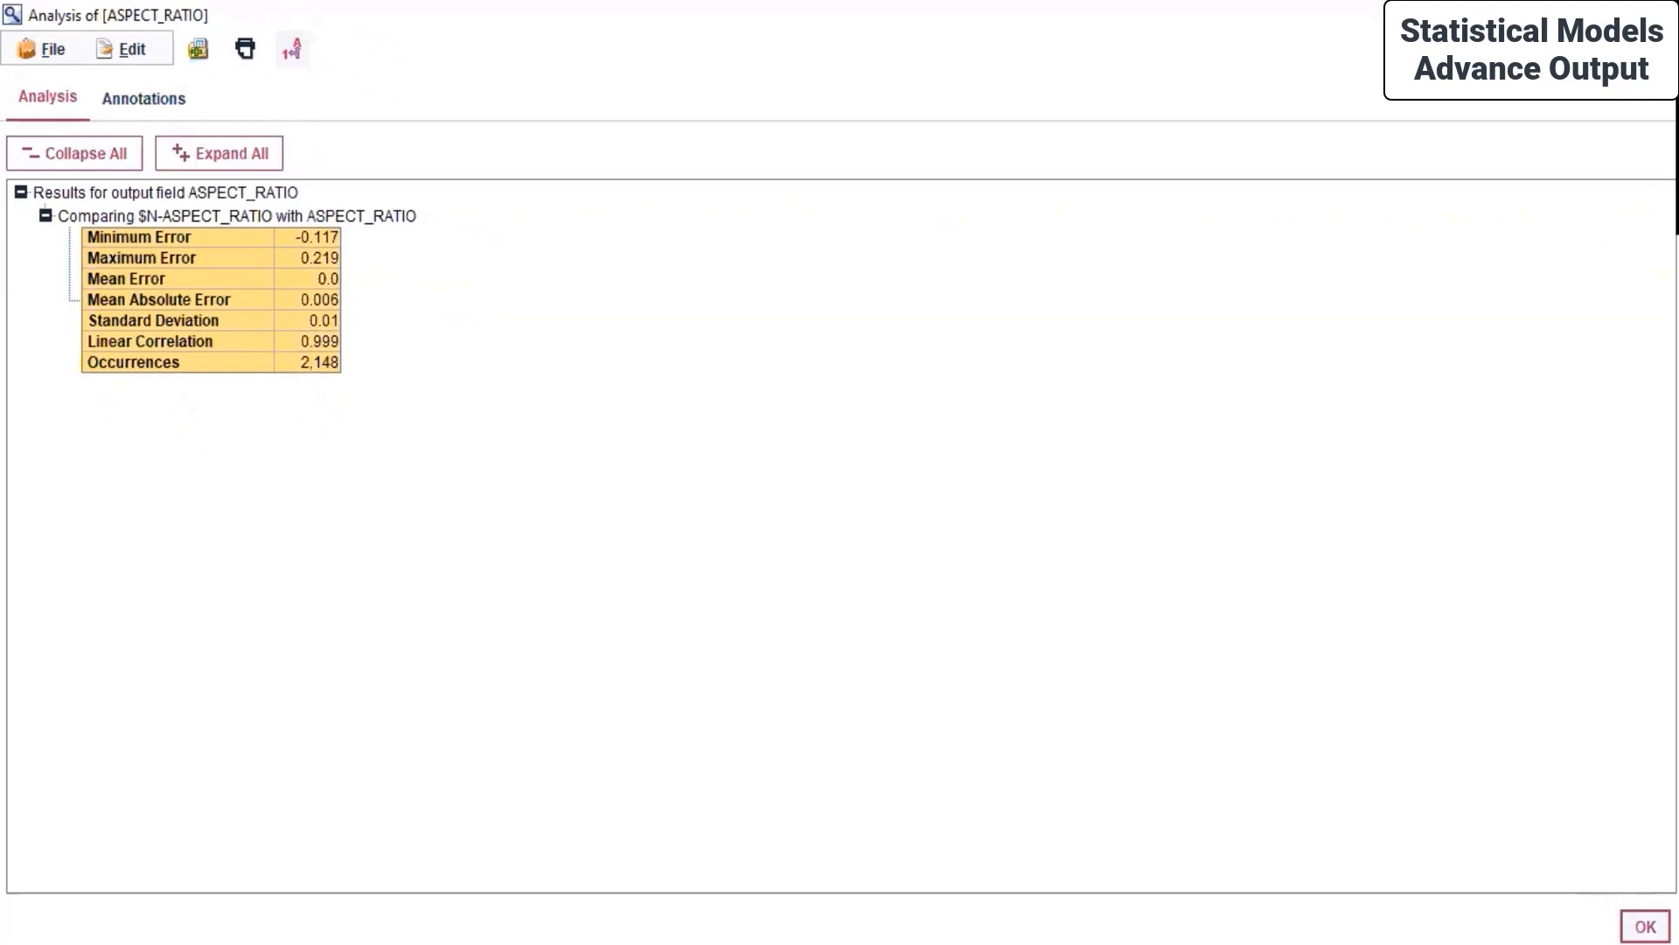
click(1645, 926)
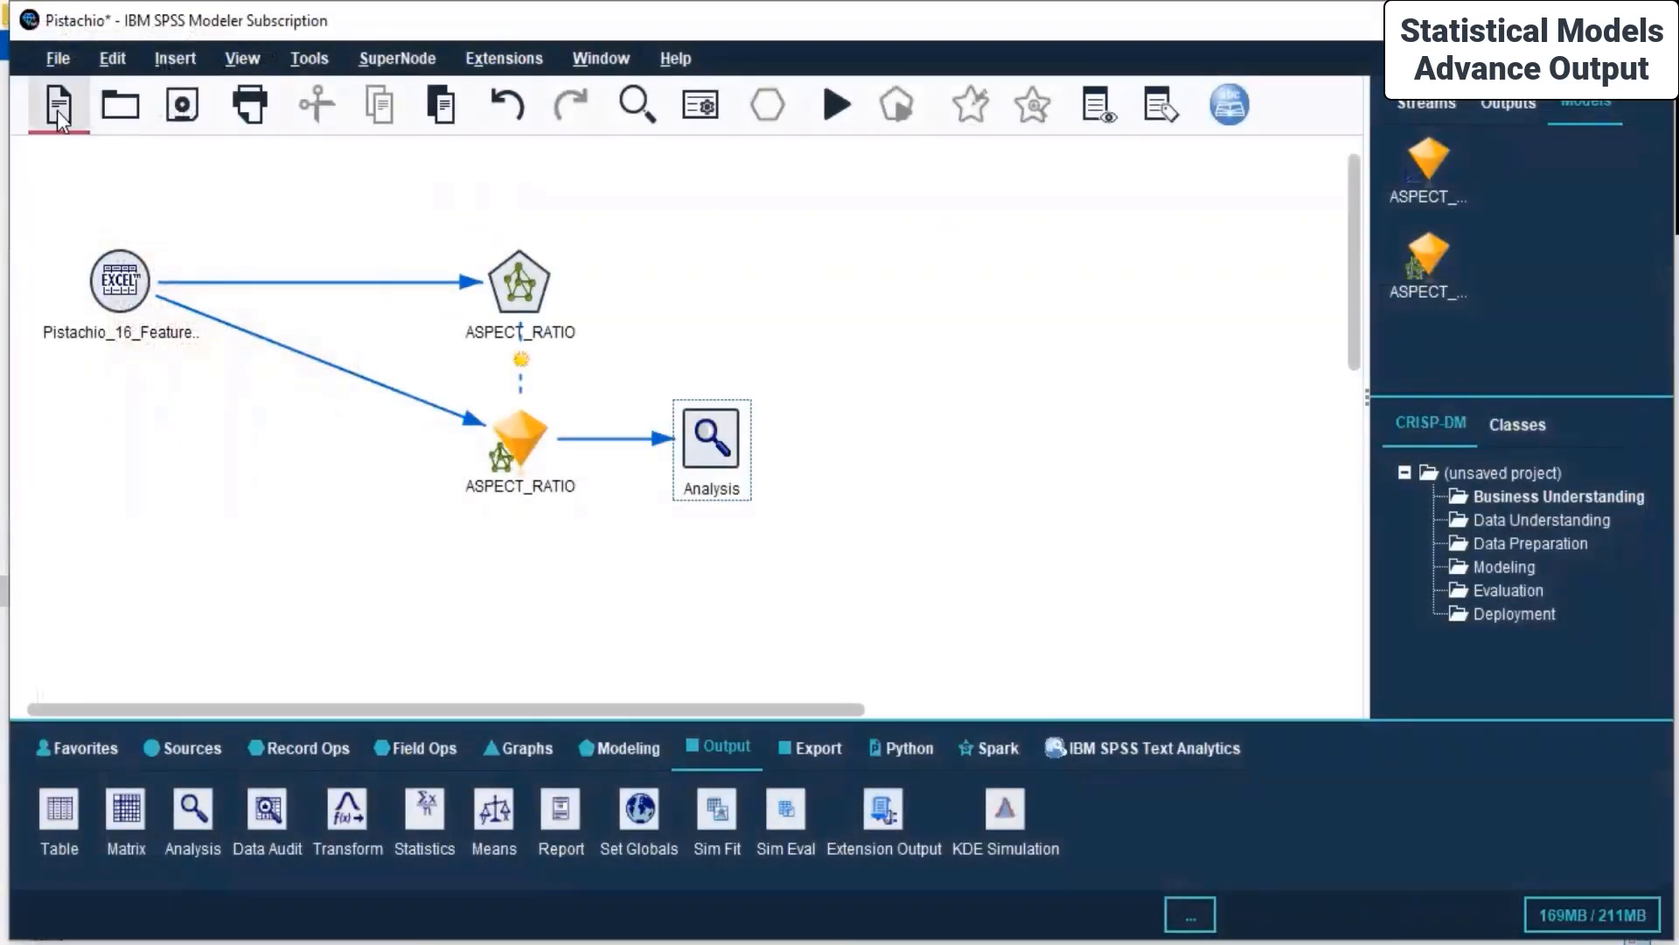
Save the Pistachio stream and show the list of outputs generated in the session.
click(180, 103)
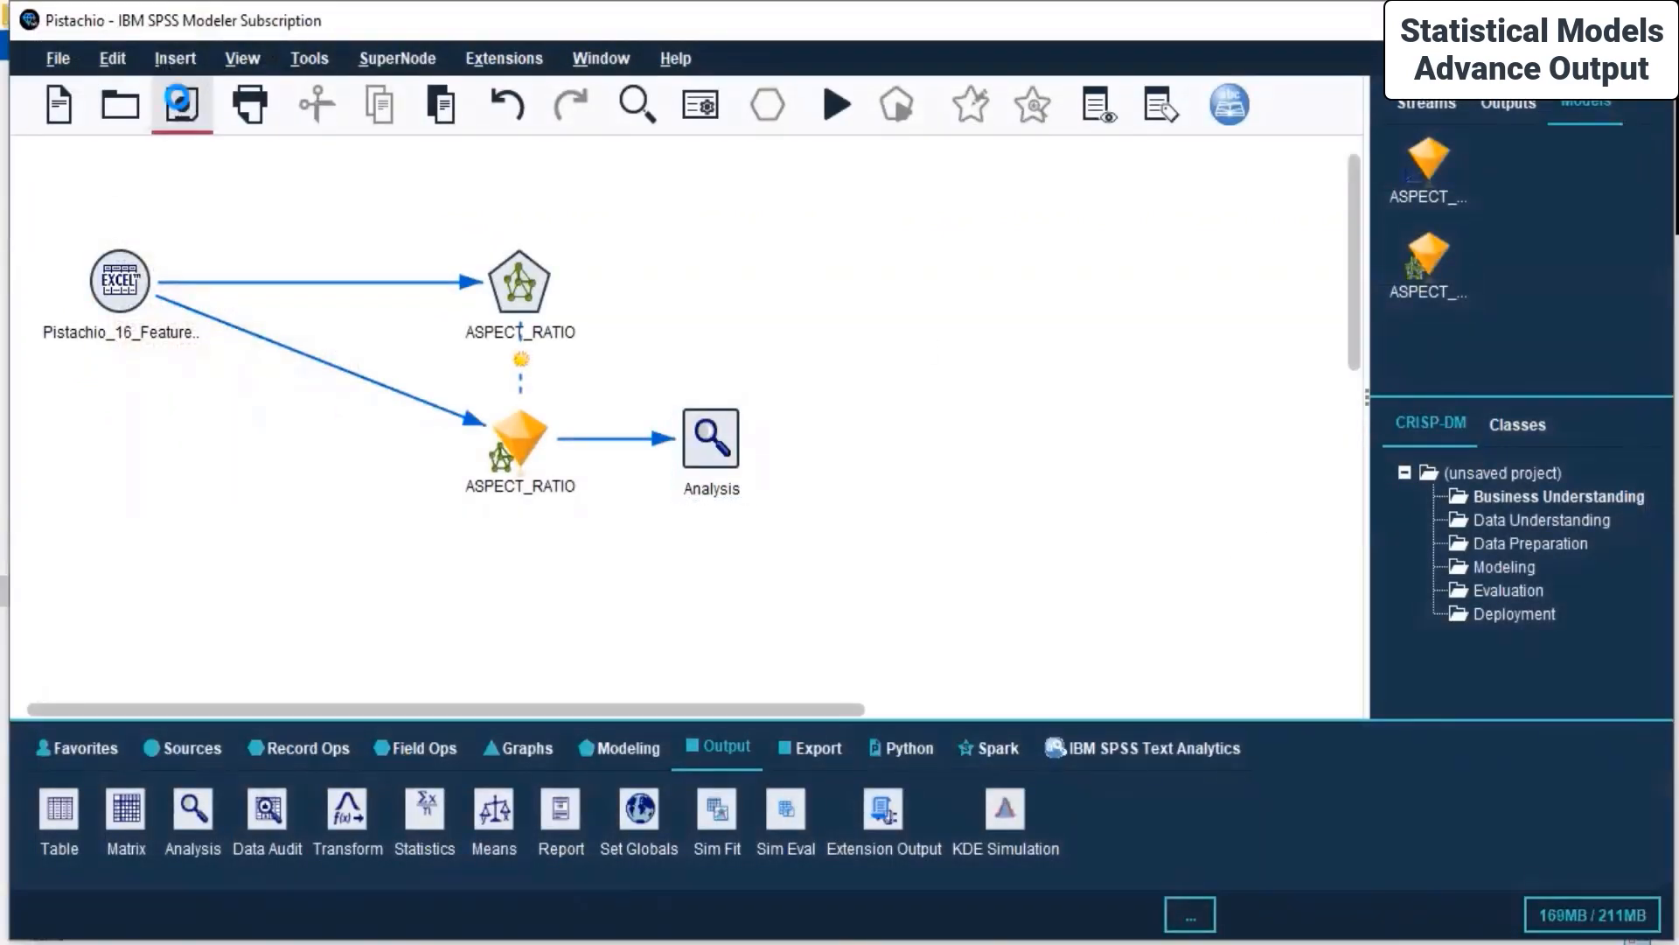
click(1510, 105)
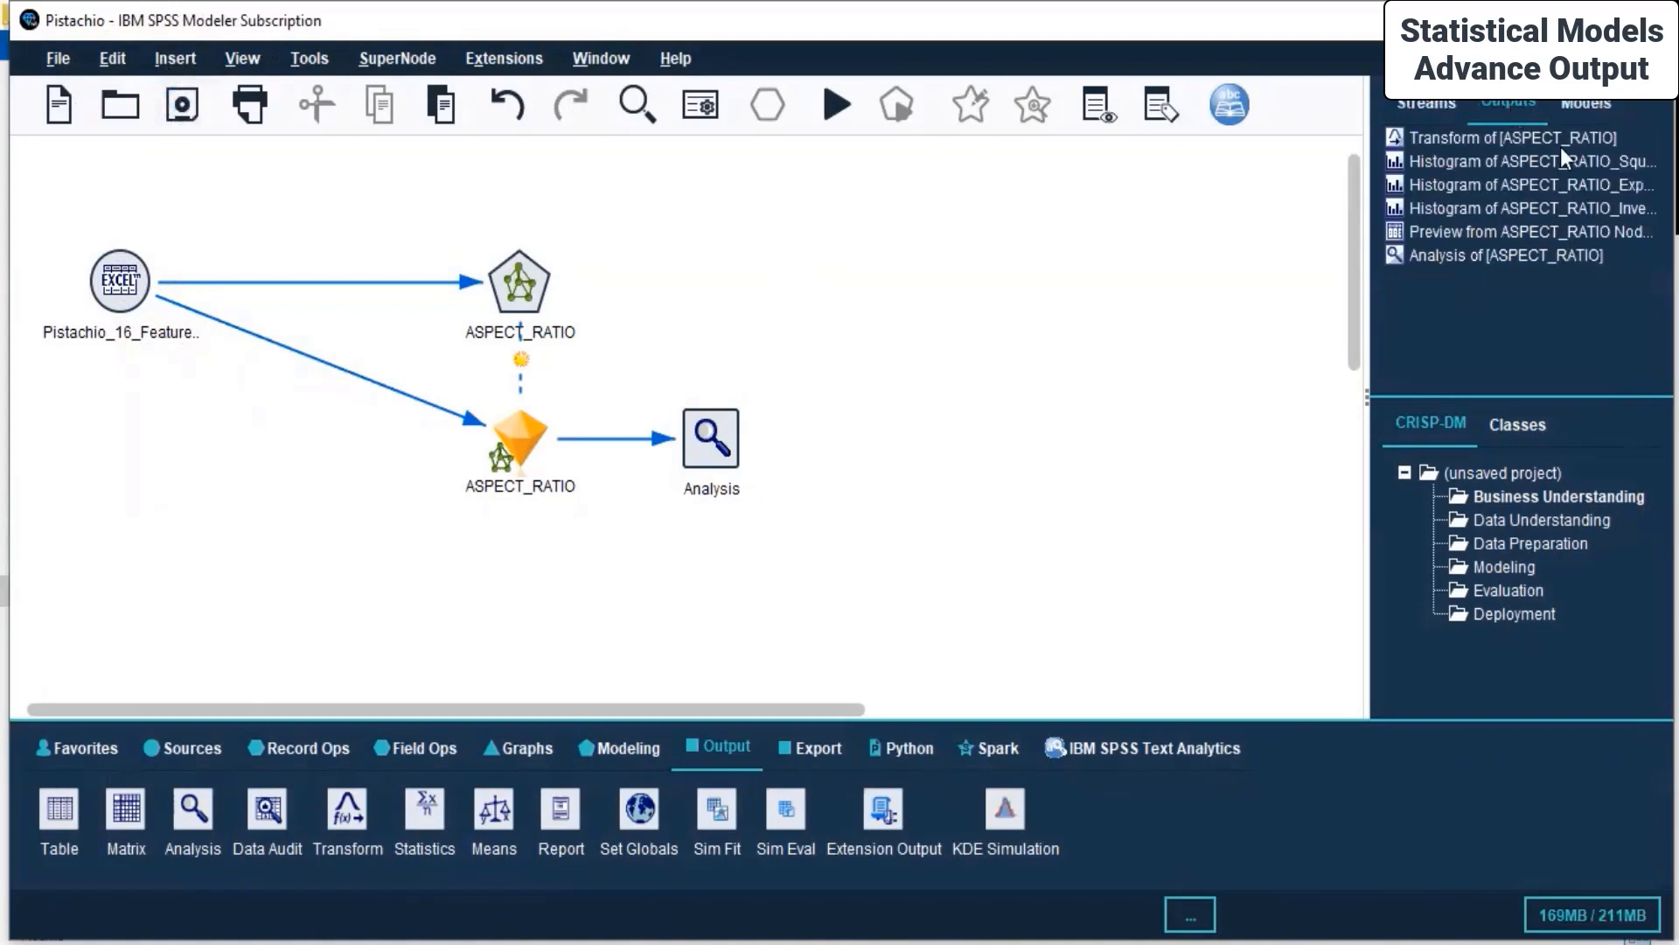